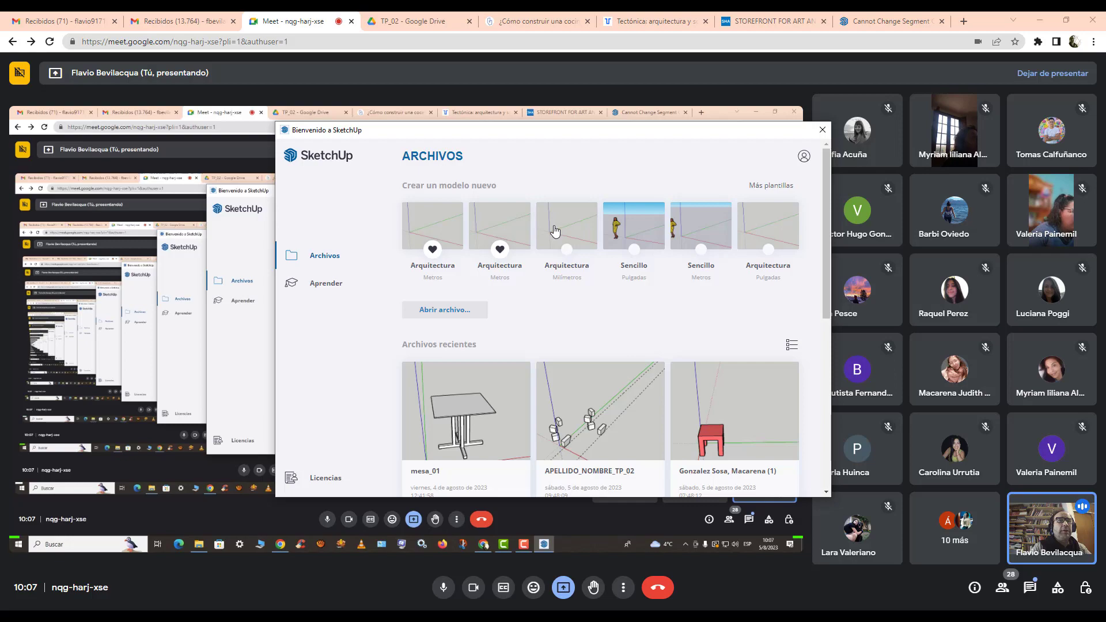
Step: Start a new model from the Arquitectura – Milímetros template
left_click(555, 231)
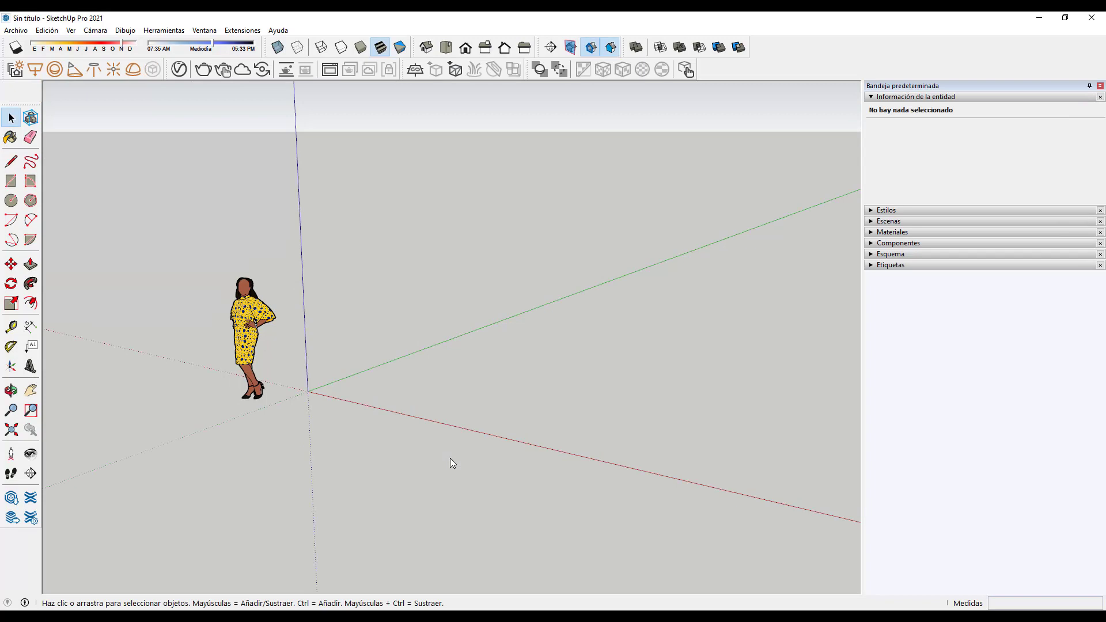
Step: Collapse Entity Info, filter Materials to 'En el modelo', and expand the Etiquetas panel
left_click(871, 98)
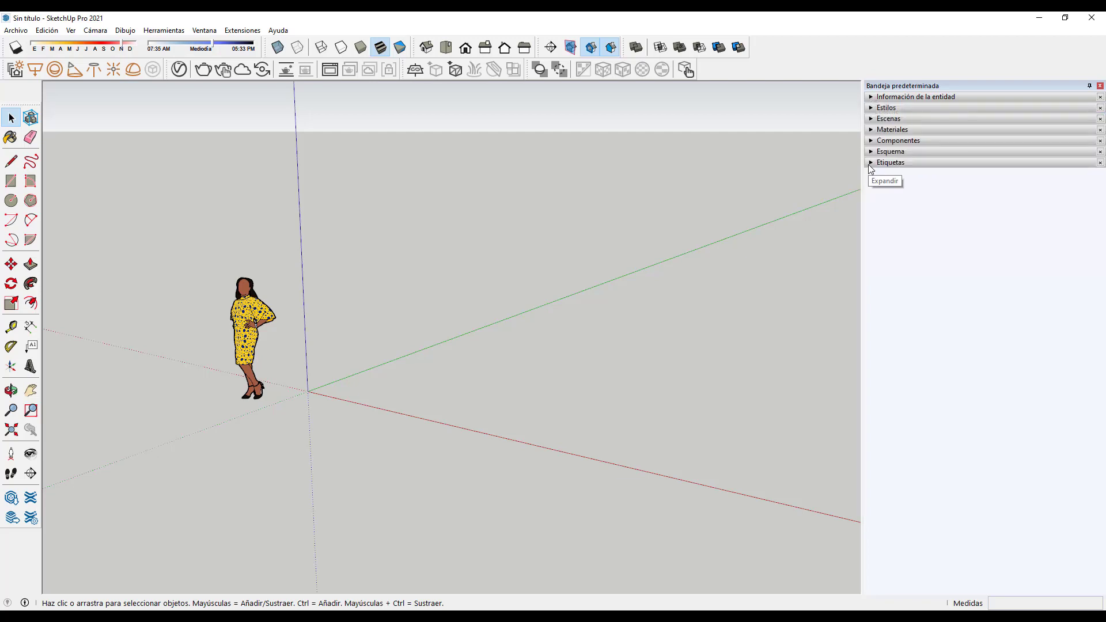
left_click(871, 131)
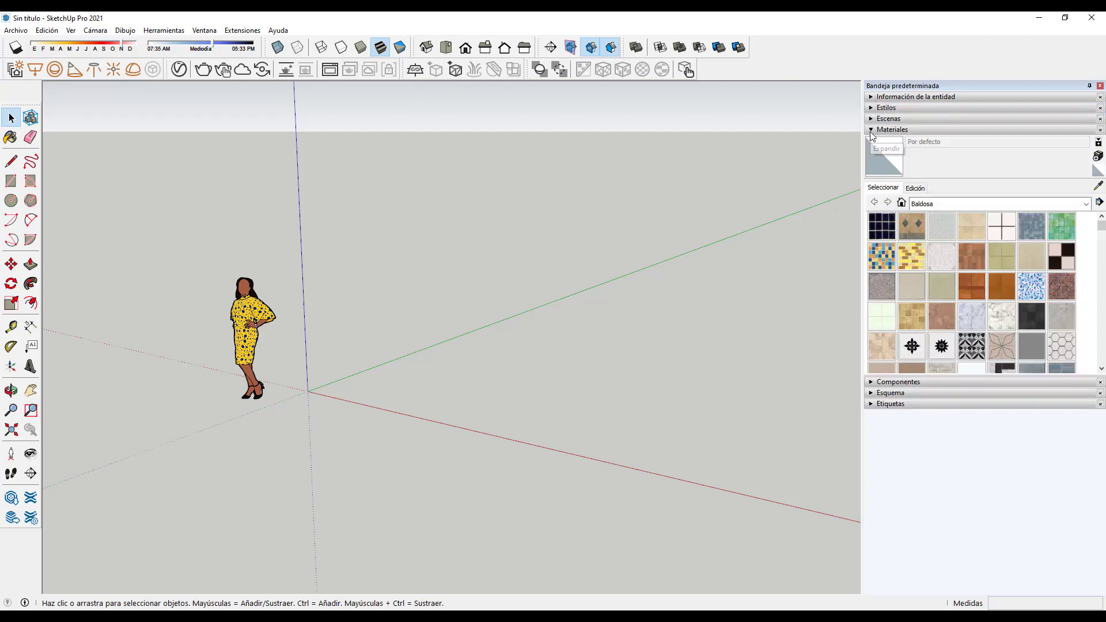
left_click(901, 203)
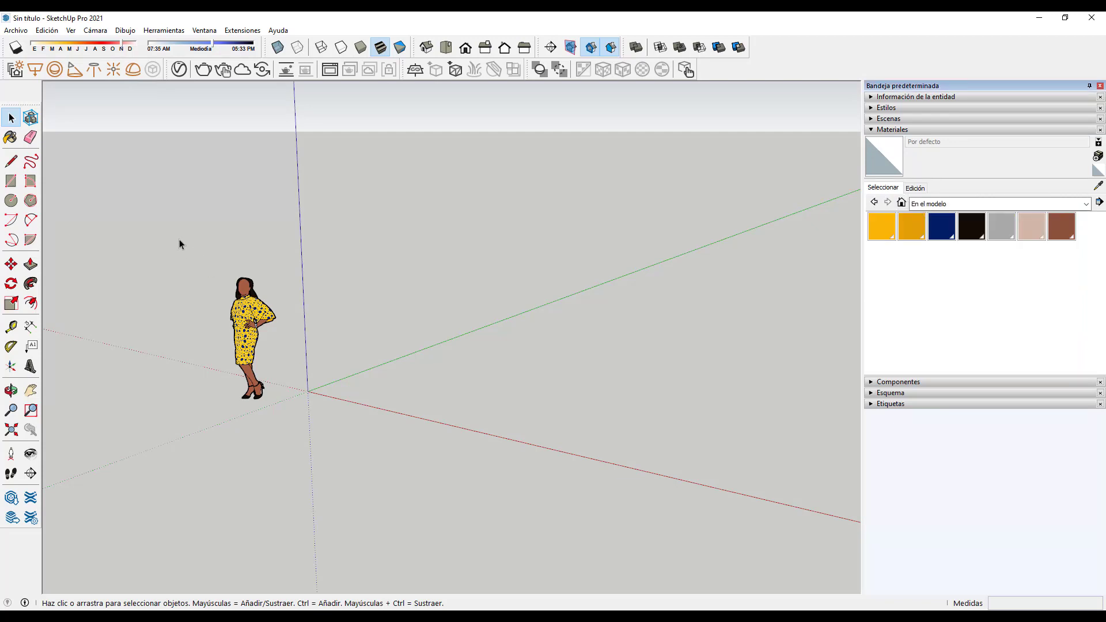
left_click_drag(171, 233, 305, 374)
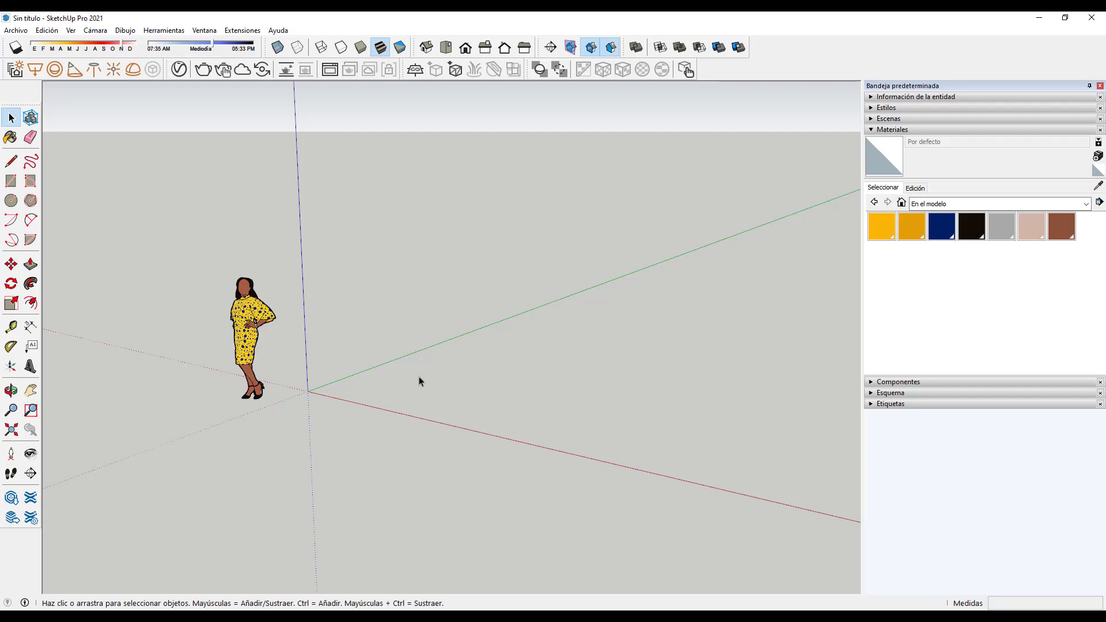
mouse_move(341, 410)
middle_mouse_down()
mouse_move(457, 464)
mouse_move(426, 464)
mouse_move(321, 409)
middle_mouse_up()
scroll(337, 409, "up", 2)
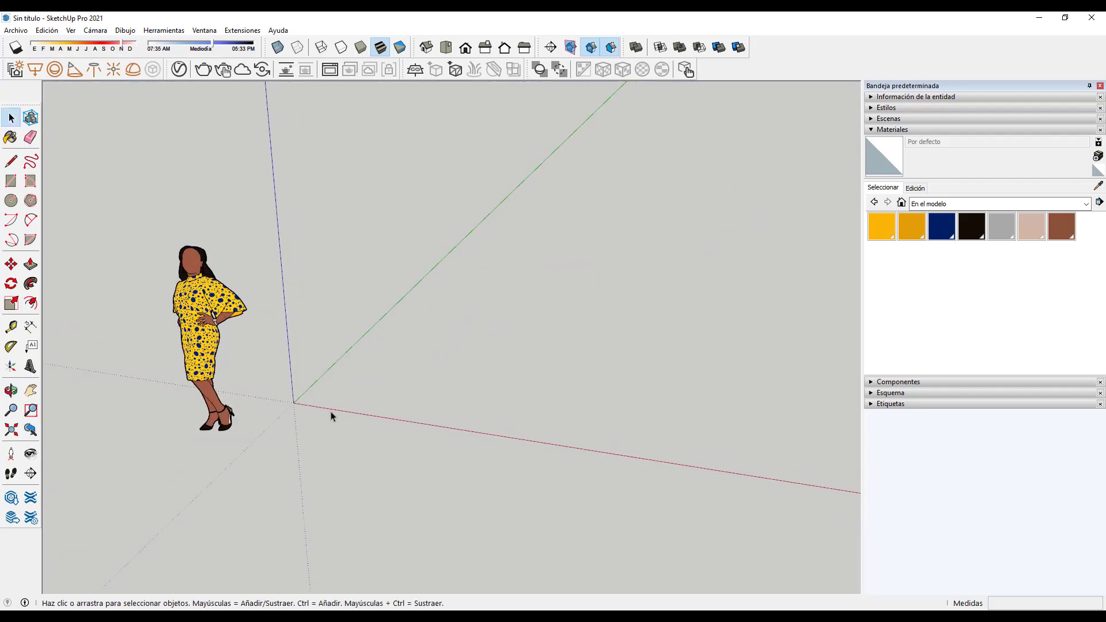
scroll(322, 415, "up", 2)
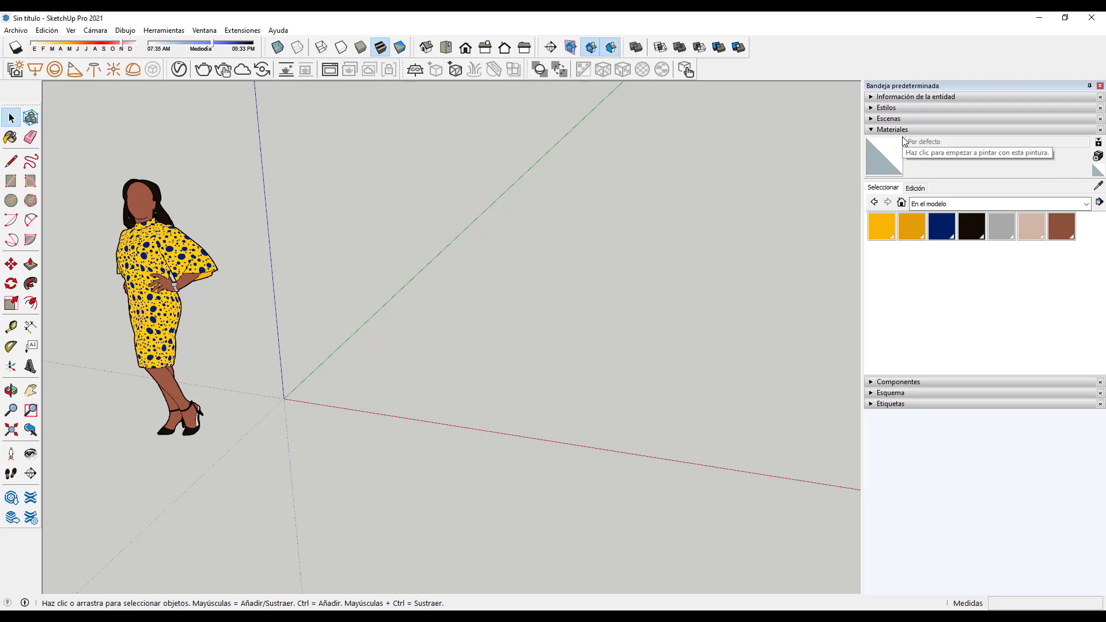
left_click(871, 404)
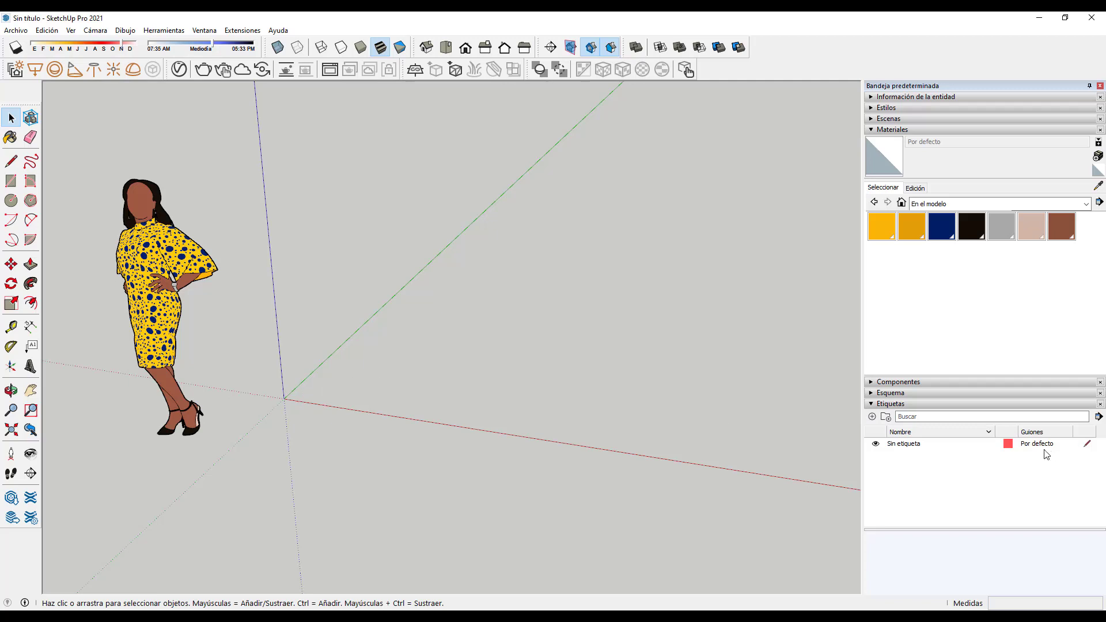
Step: Add the ESTRUCTURA_BASE tag, make it active, and toggle Sin etiqueta's visibility off and on
left_click(872, 417)
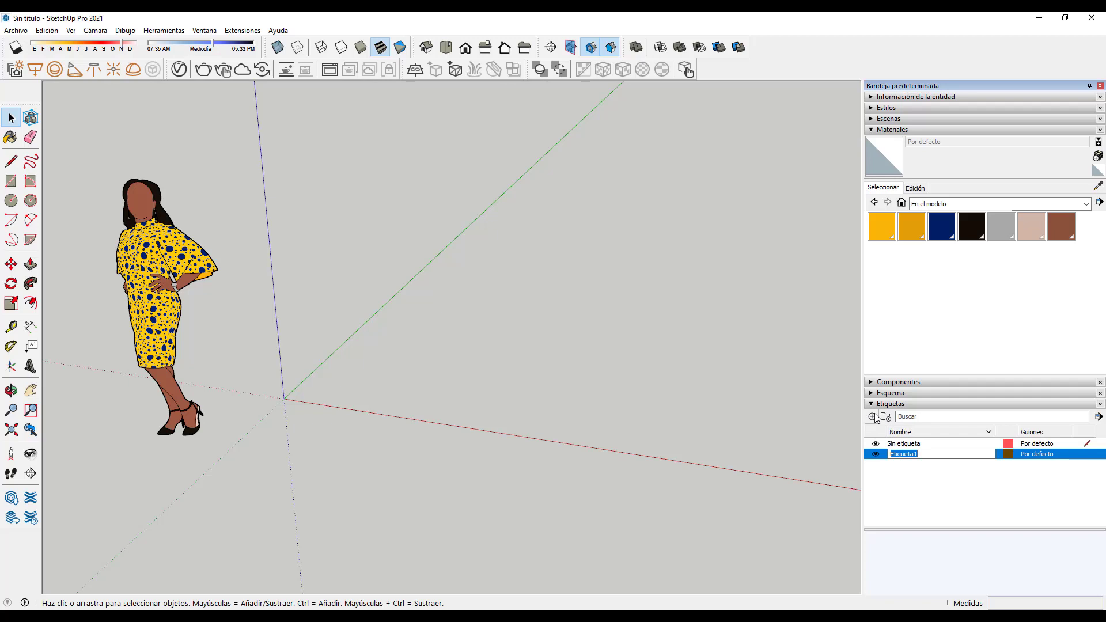
type("ESTRUCTURA_BASE")
left_click(901, 468)
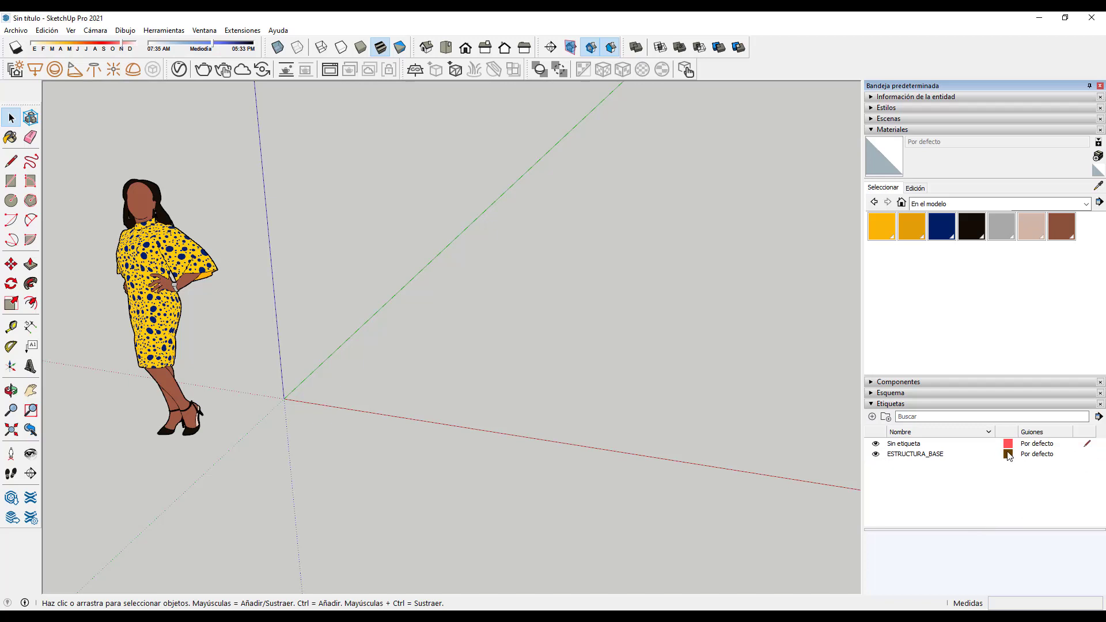
left_click(1088, 455)
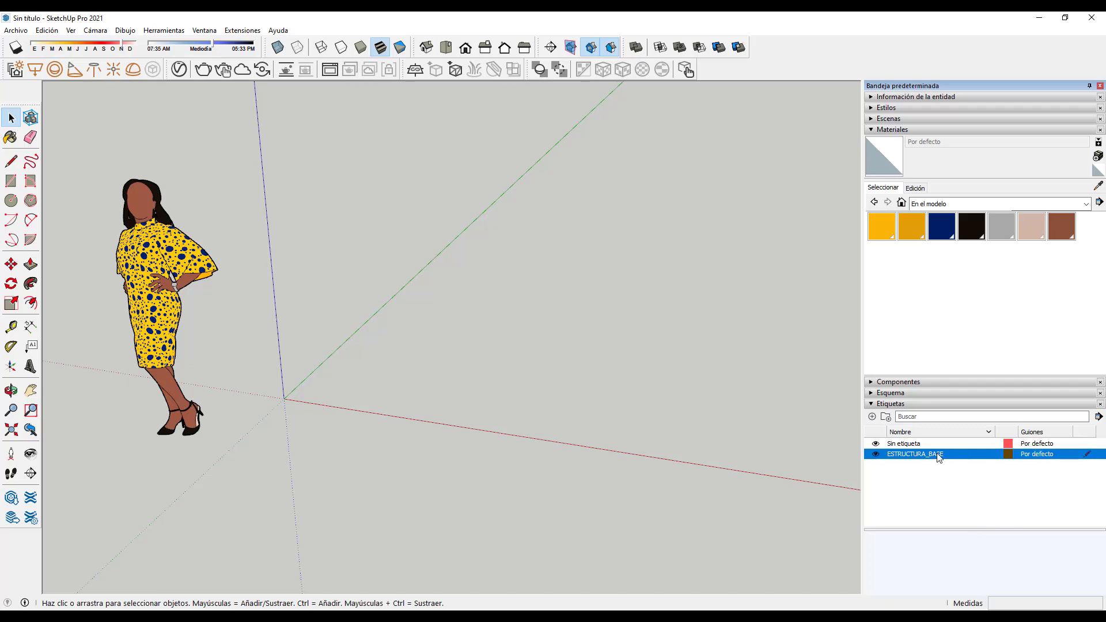
left_click(875, 444)
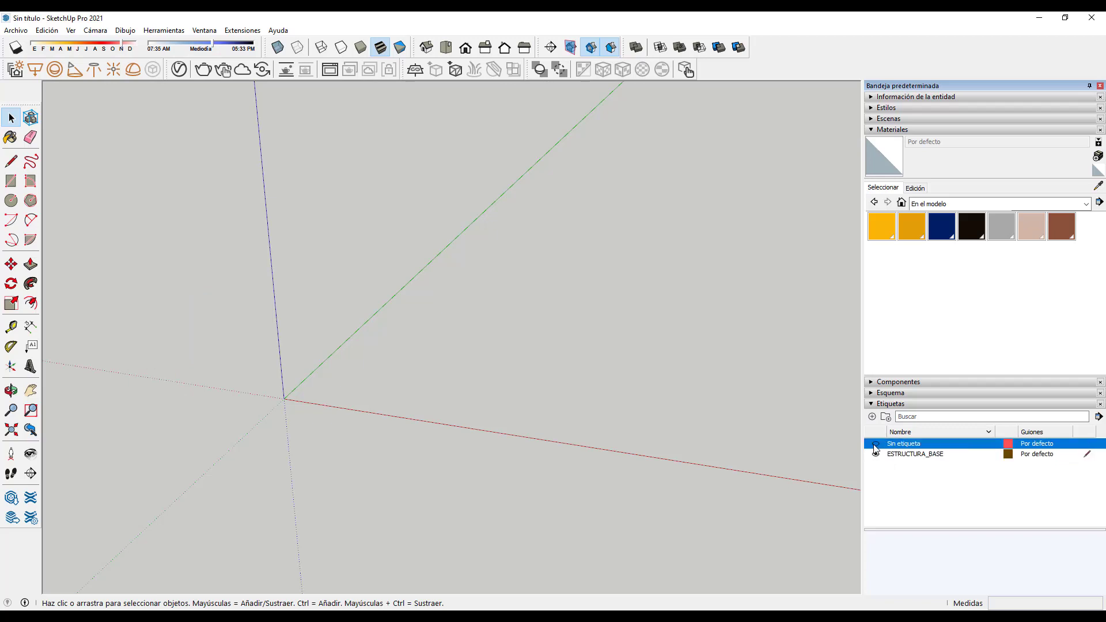
left_click(875, 444)
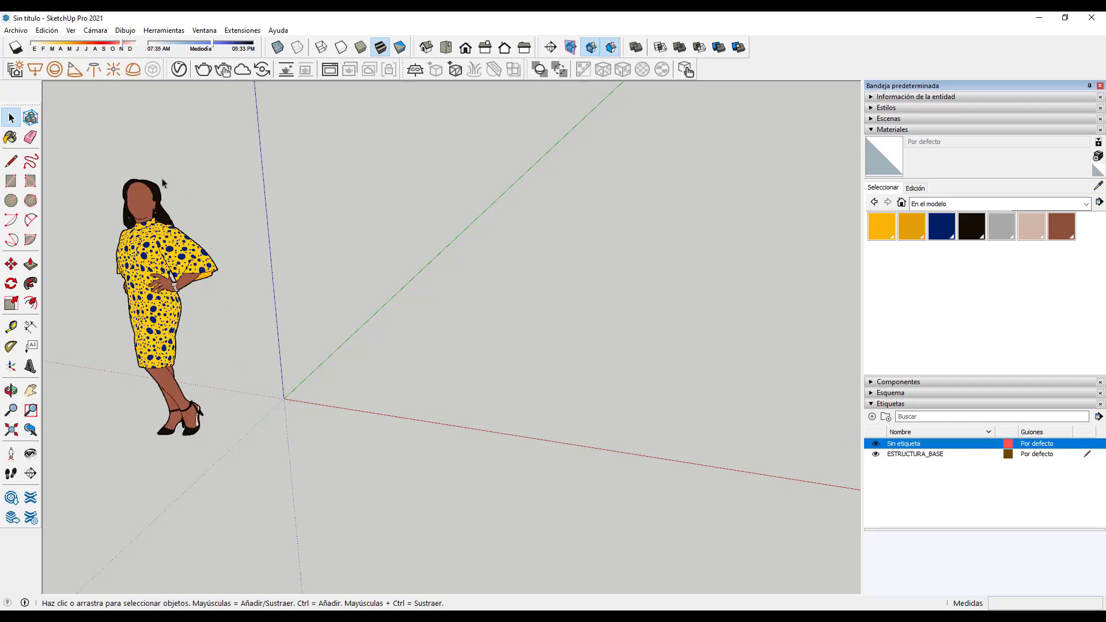
Step: Draw an 800 × 50 mm rectangle near the origin
left_click(11, 181)
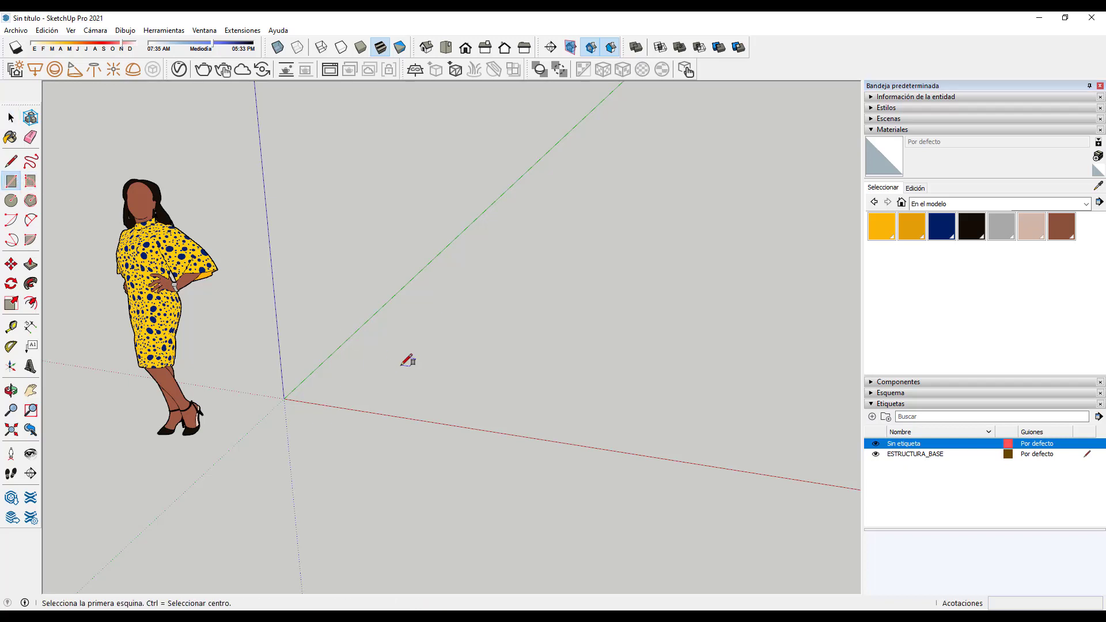
left_click(351, 385)
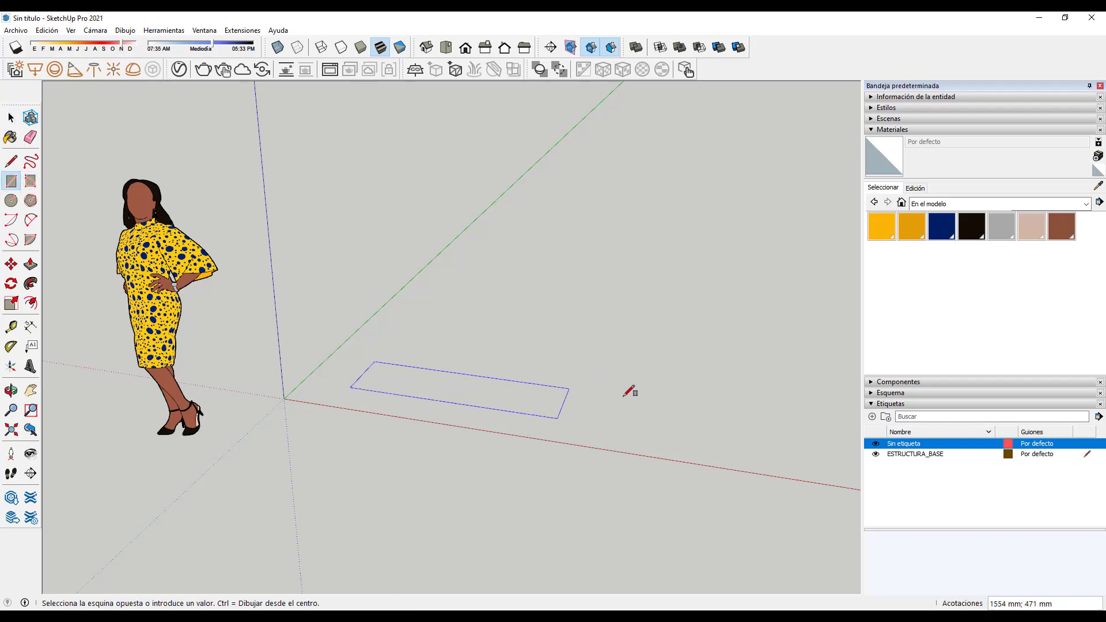
left_click(653, 422)
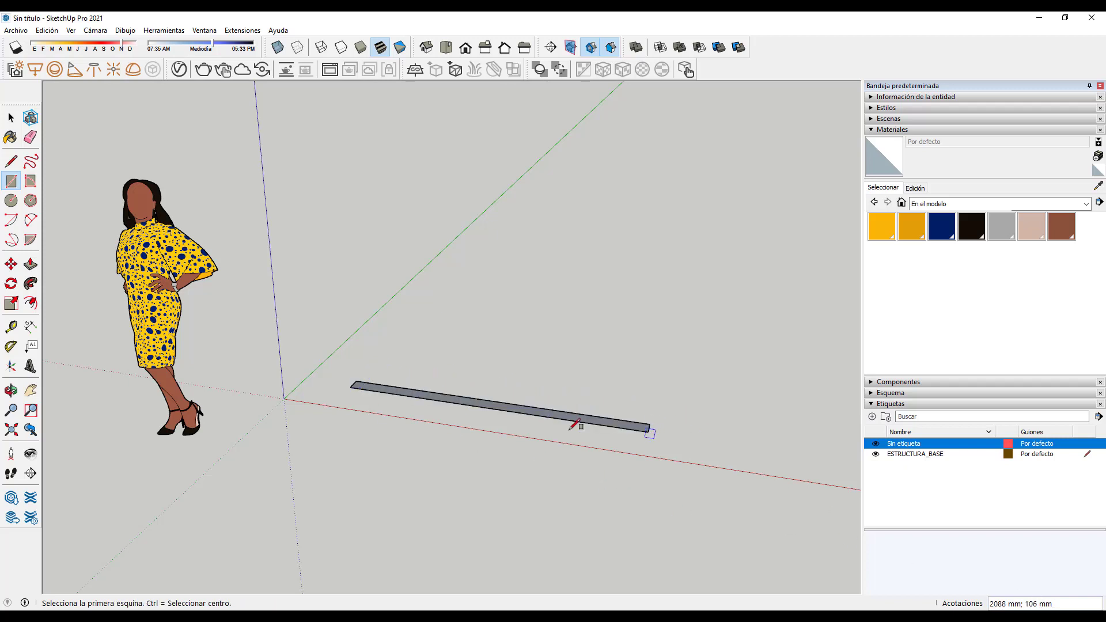
type("800;50")
key("Return")
scroll(412, 396, "up", 3)
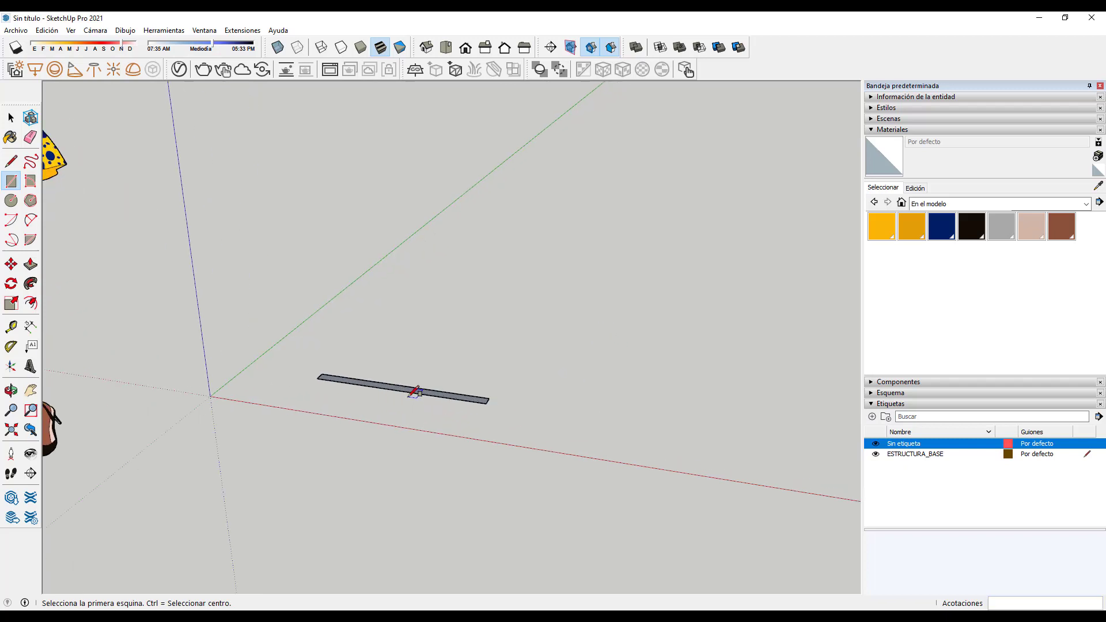
scroll(414, 392, "up", 2)
Step: Push/Pull the rectangle up 50 mm into a bar
left_click(30, 264)
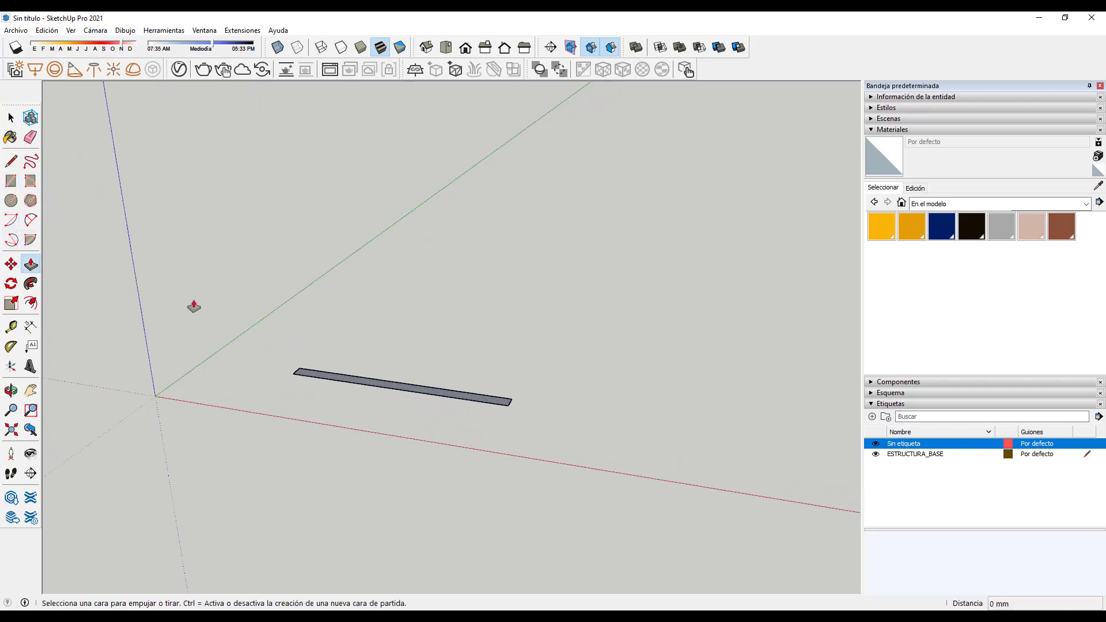
scroll(357, 385, "up", 2)
left_click(358, 385)
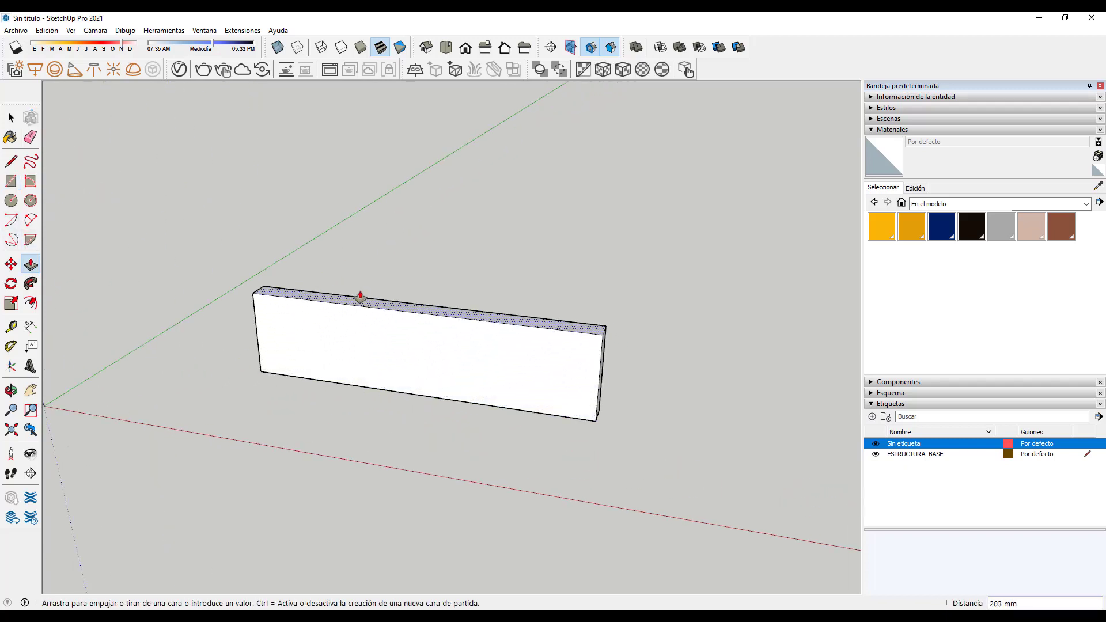
type("50")
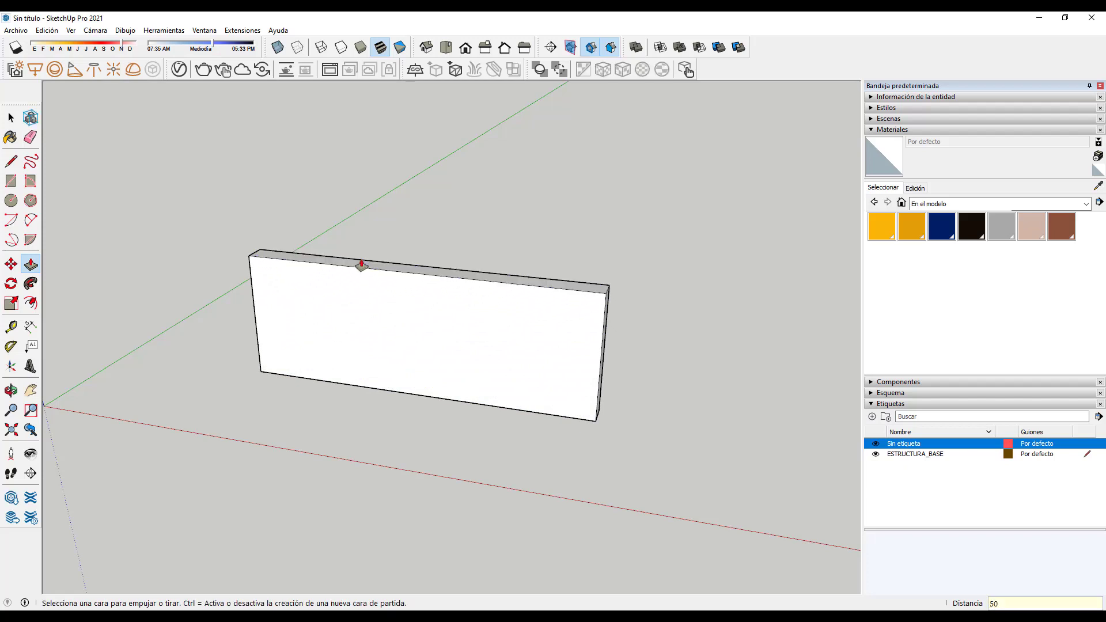
key("Return")
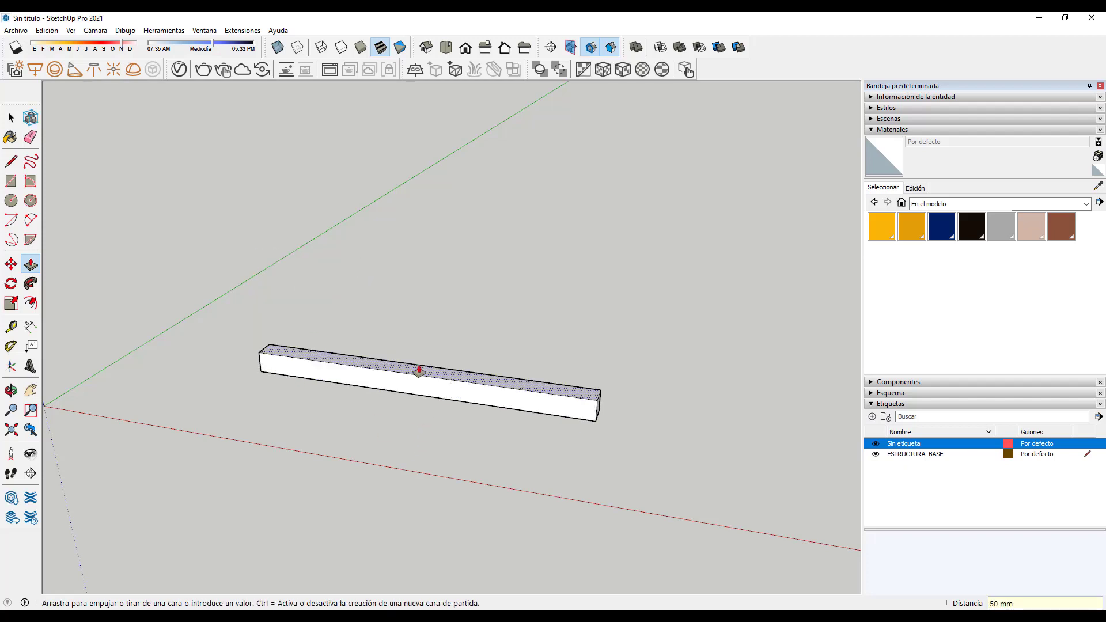
scroll(382, 375, "down", 3)
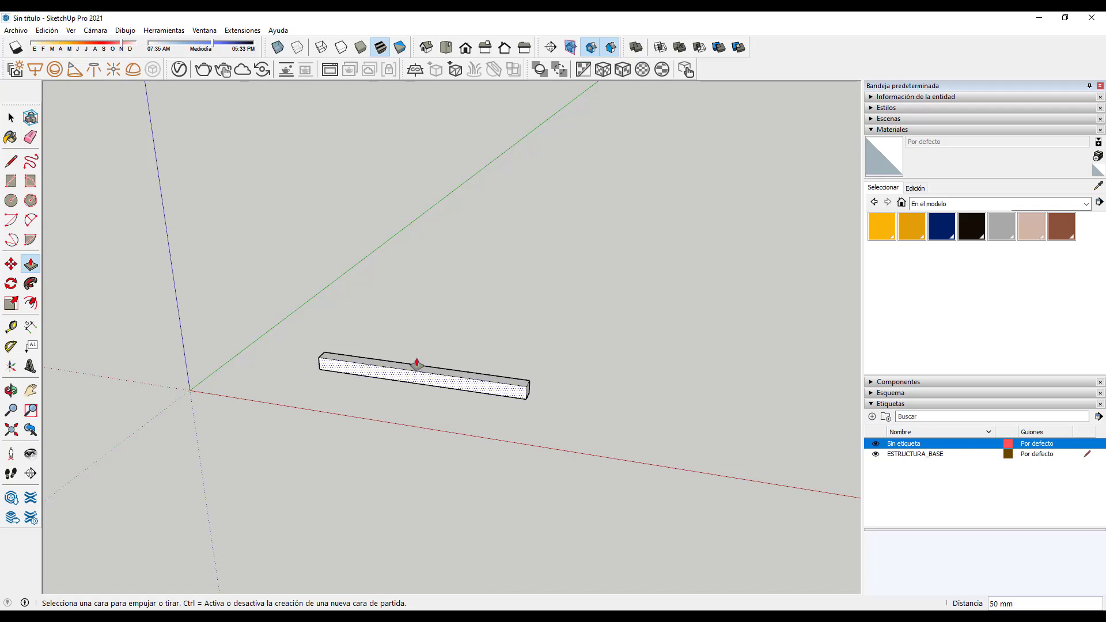
Step: Select the woman scale figure beside the bar and delete it
middle_click_drag(397, 403, 557, 424)
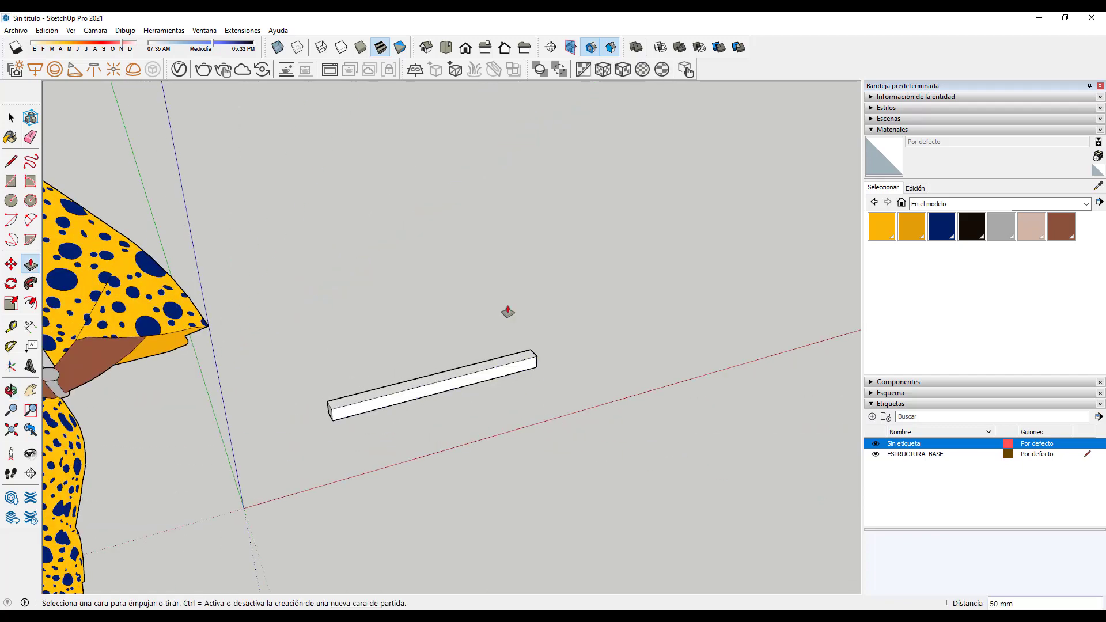
middle_click_drag(506, 314, 402, 367)
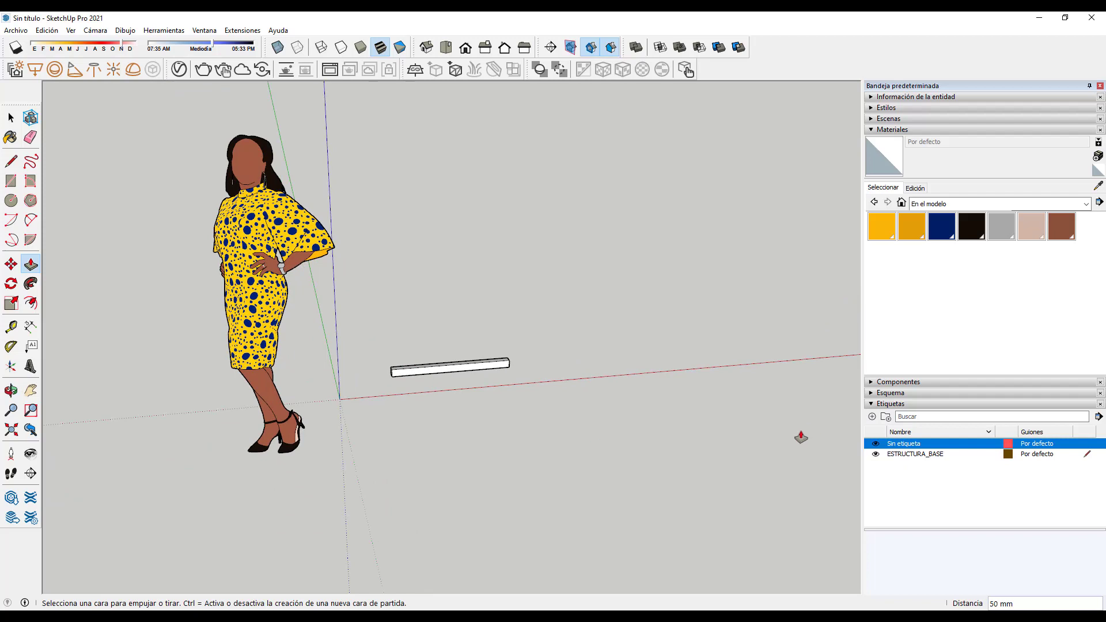
left_click(11, 117)
left_click_drag(111, 100, 347, 487)
key("Delete")
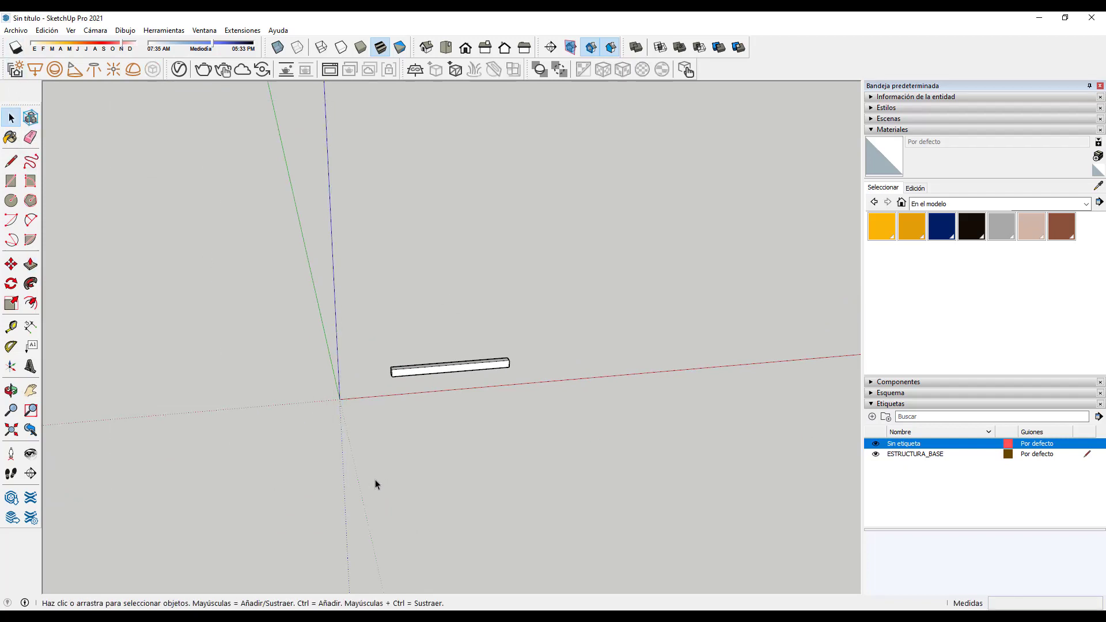
Step: Purge unused materials with Purgar no usados from the Materials details menu
left_click(1074, 21)
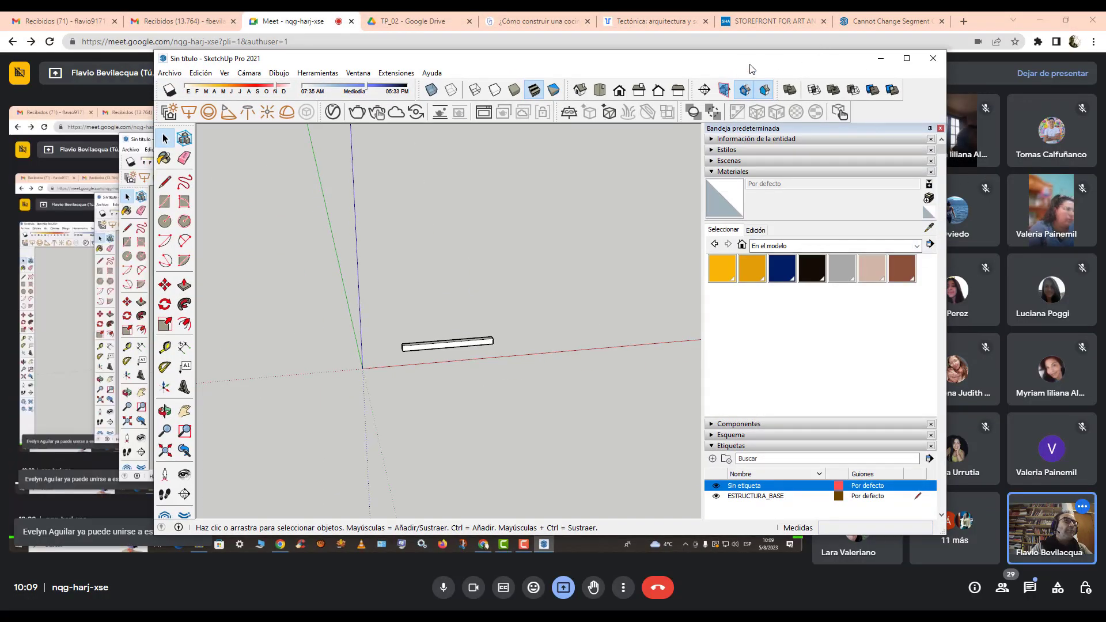
left_click_drag(863, 58, 750, 73)
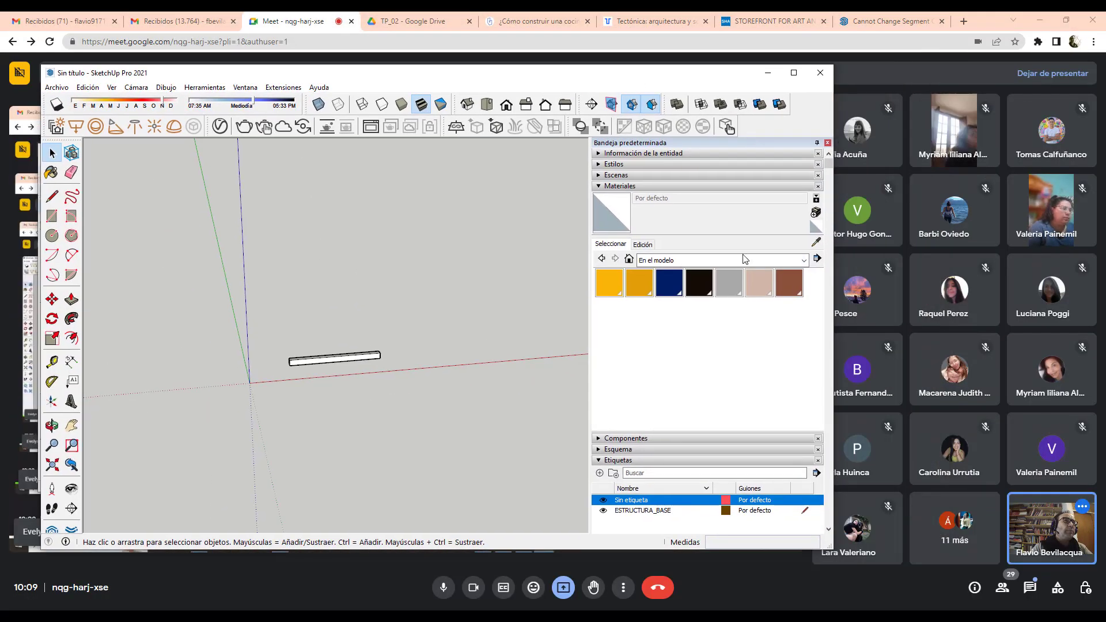
left_click(817, 260)
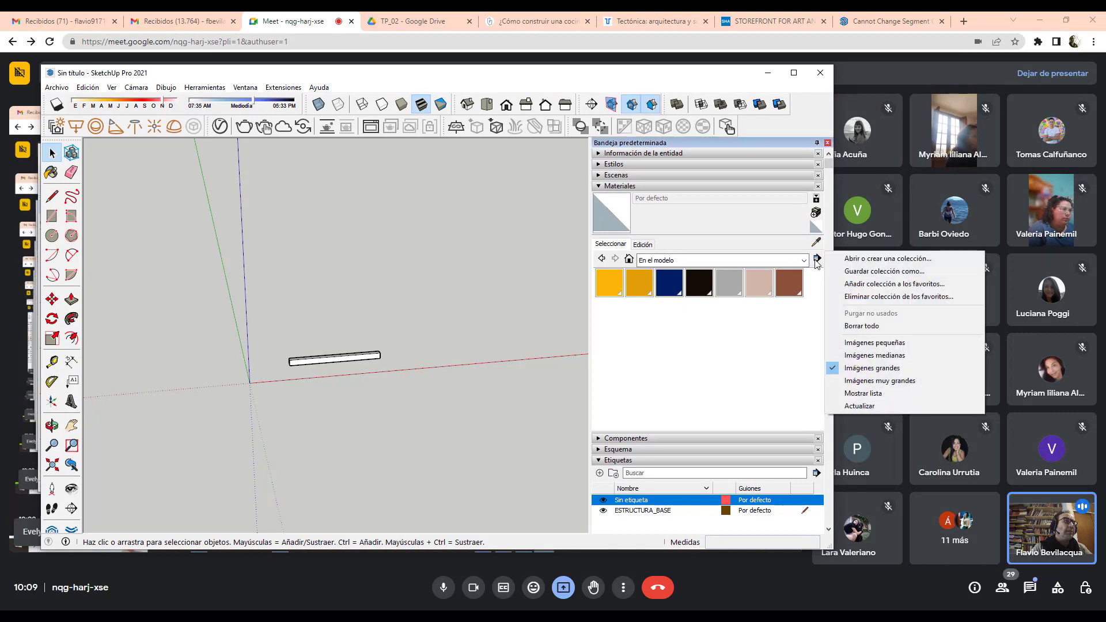
left_click(871, 328)
left_click(793, 72)
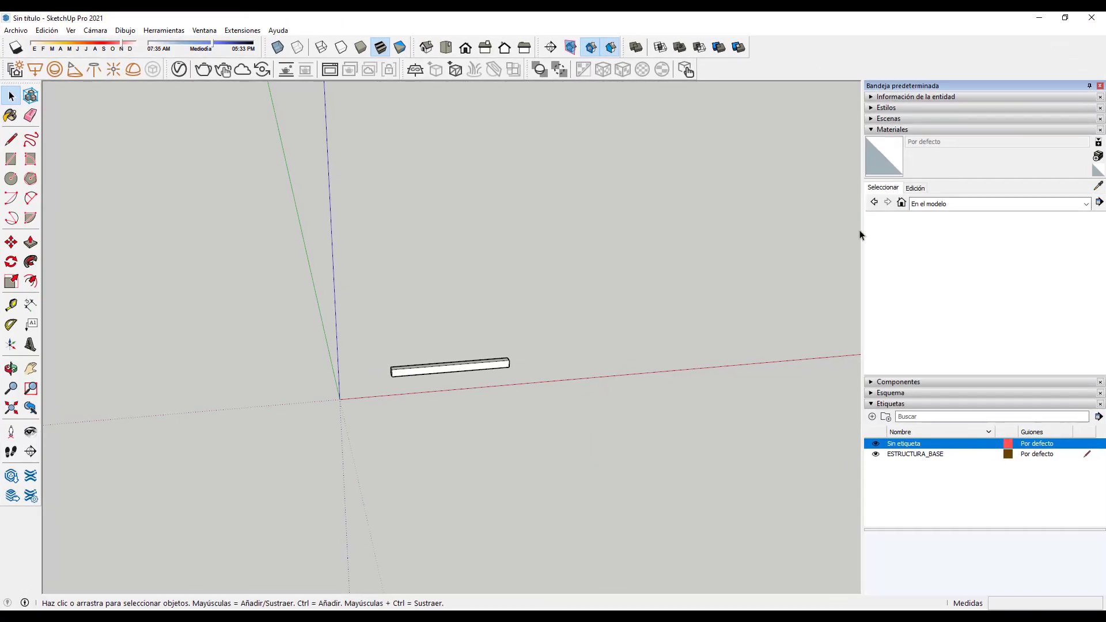
Step: Collapse the Materiales section, orbit around the beam, and open the Archivo menu
left_click(873, 130)
middle_click_drag(452, 403, 555, 451)
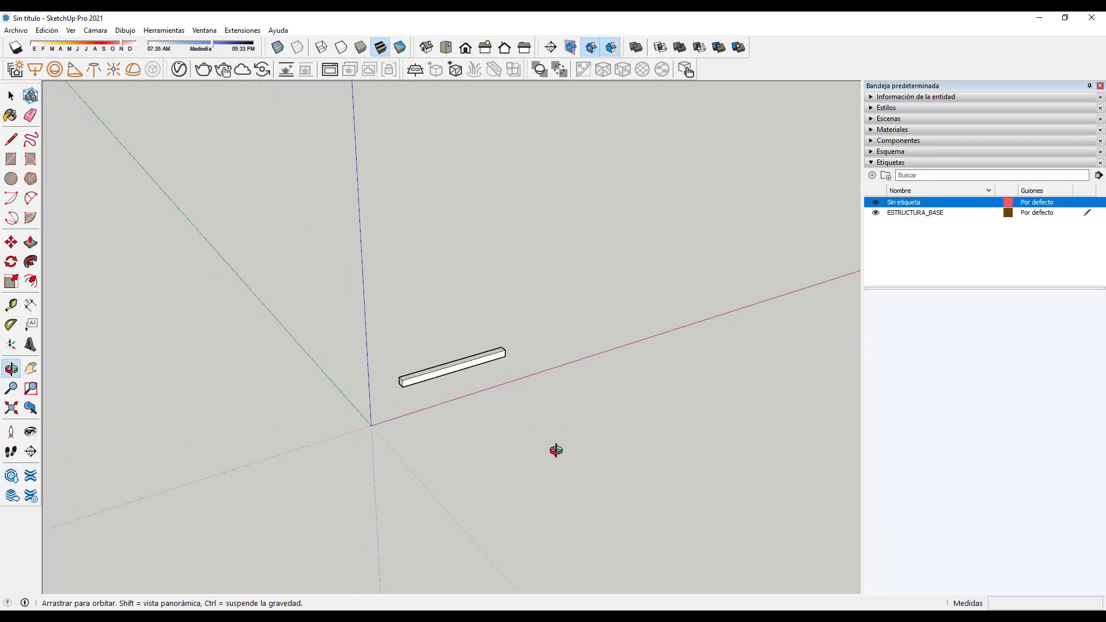
left_click(23, 30)
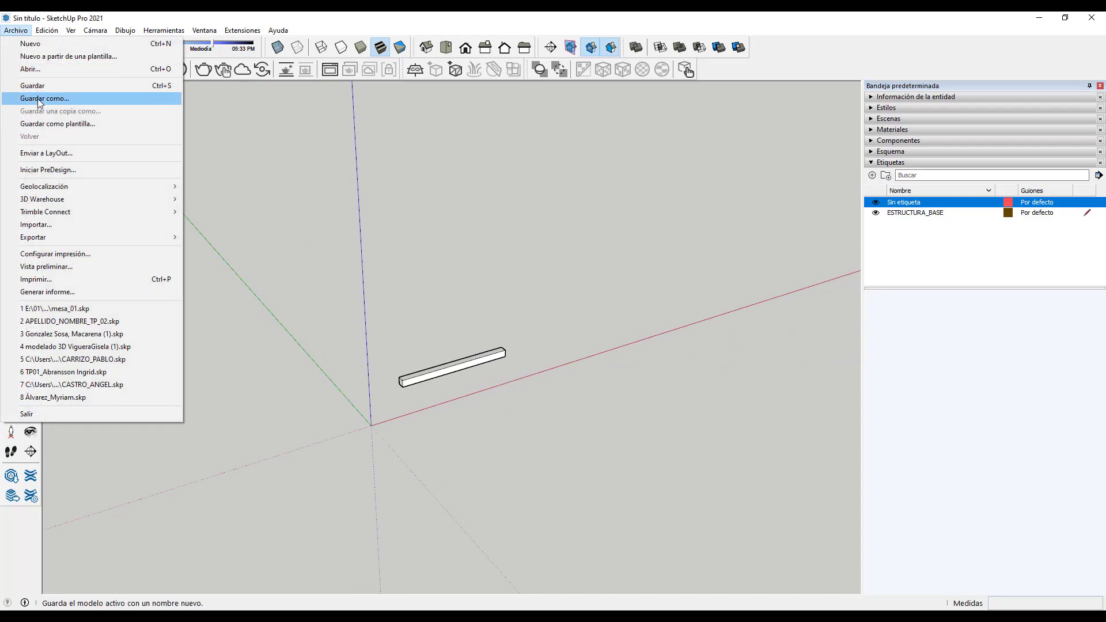
Step: Save the model to the Desktop as a SketchUp model named with the student's name and TP_02
left_click(39, 98)
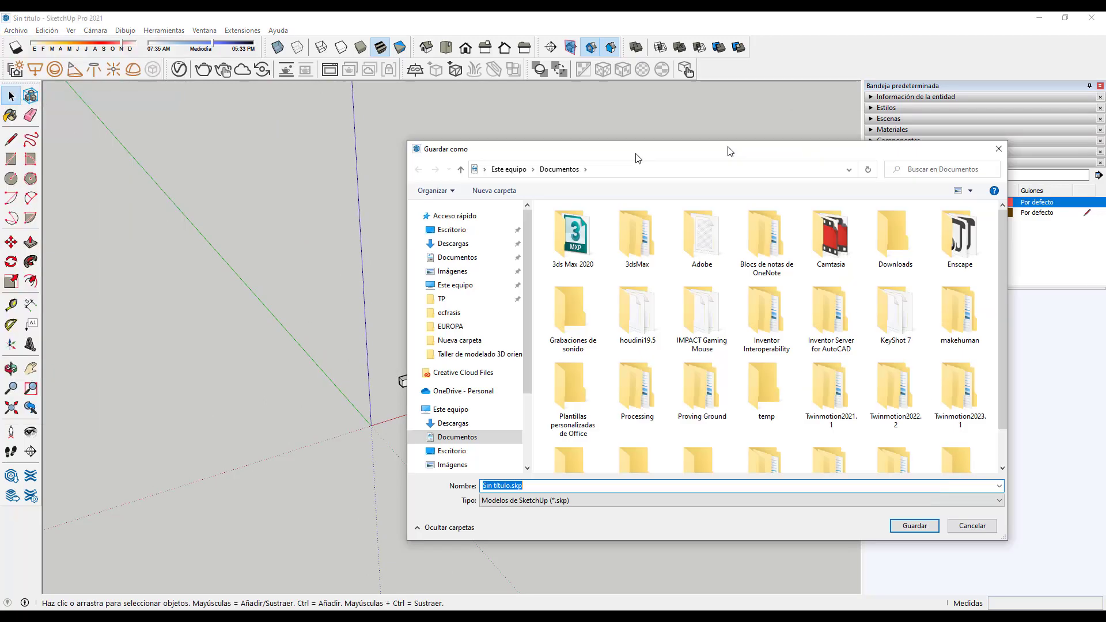
left_click_drag(728, 154, 543, 155)
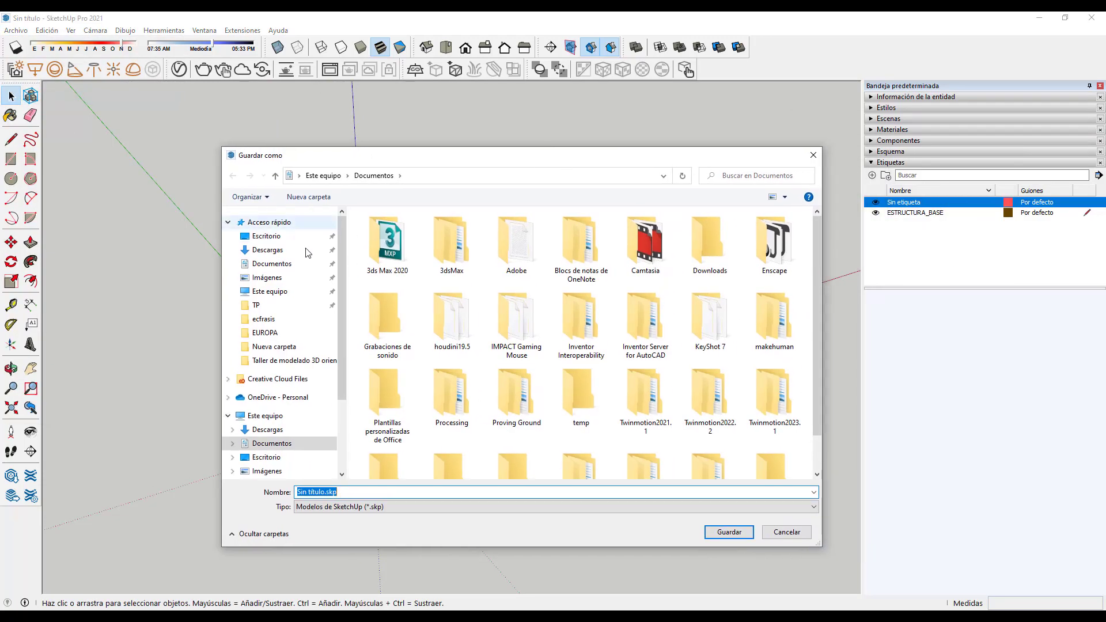
left_click(270, 236)
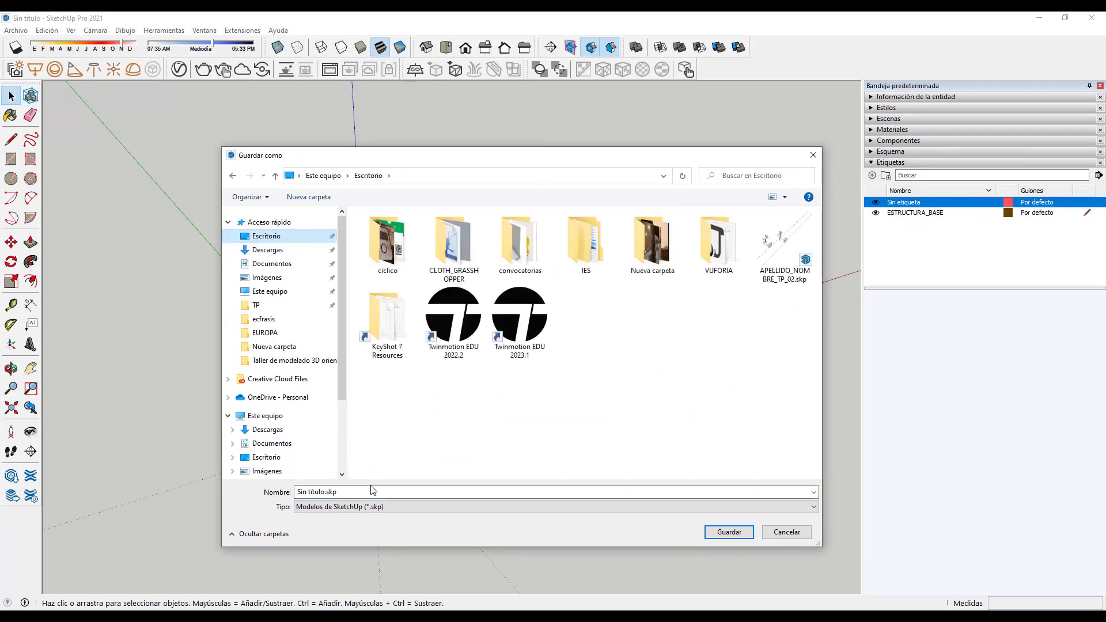
left_click(354, 492)
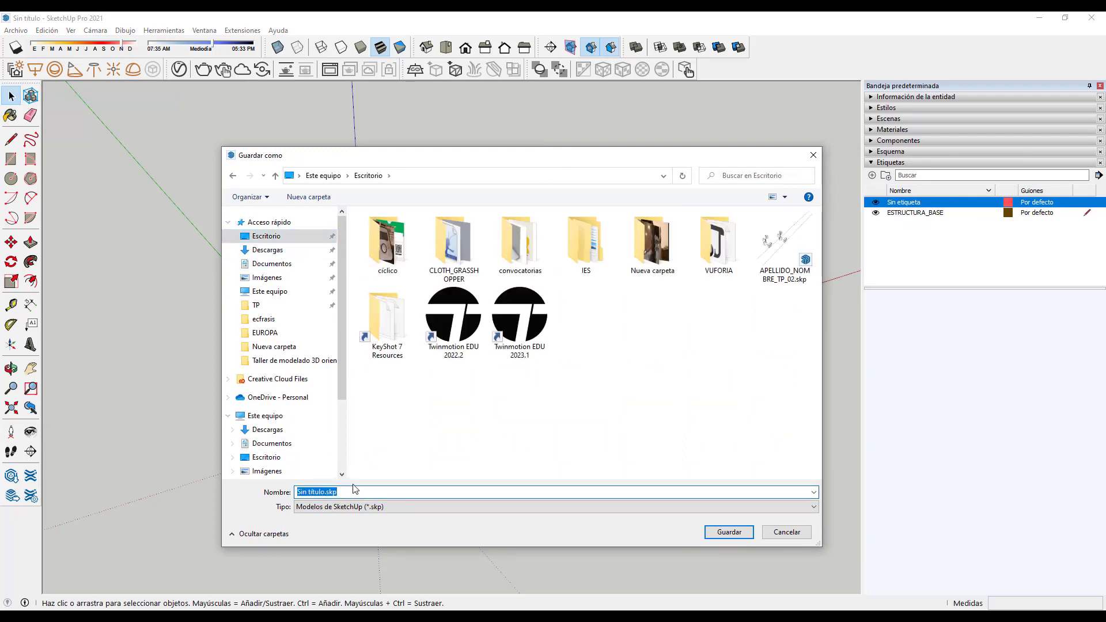
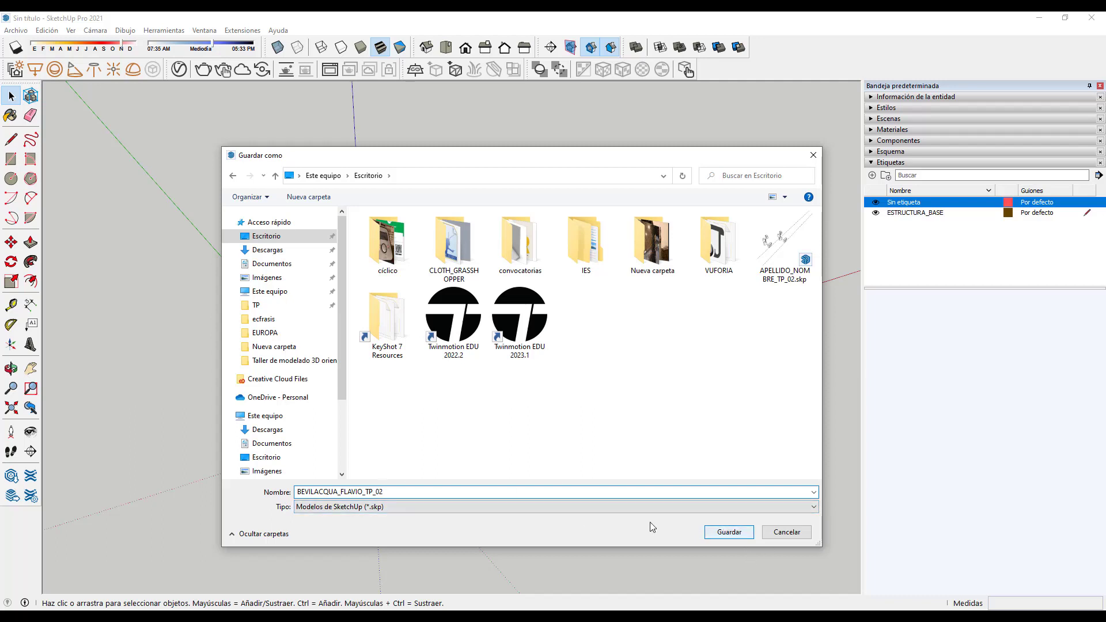
left_click(440, 507)
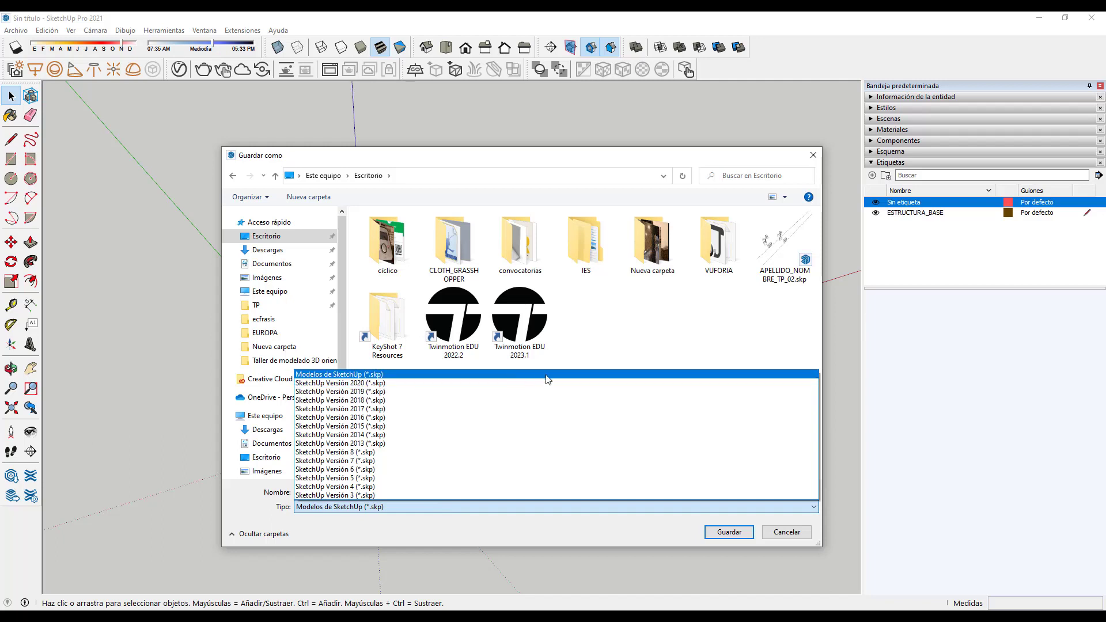
left_click(345, 374)
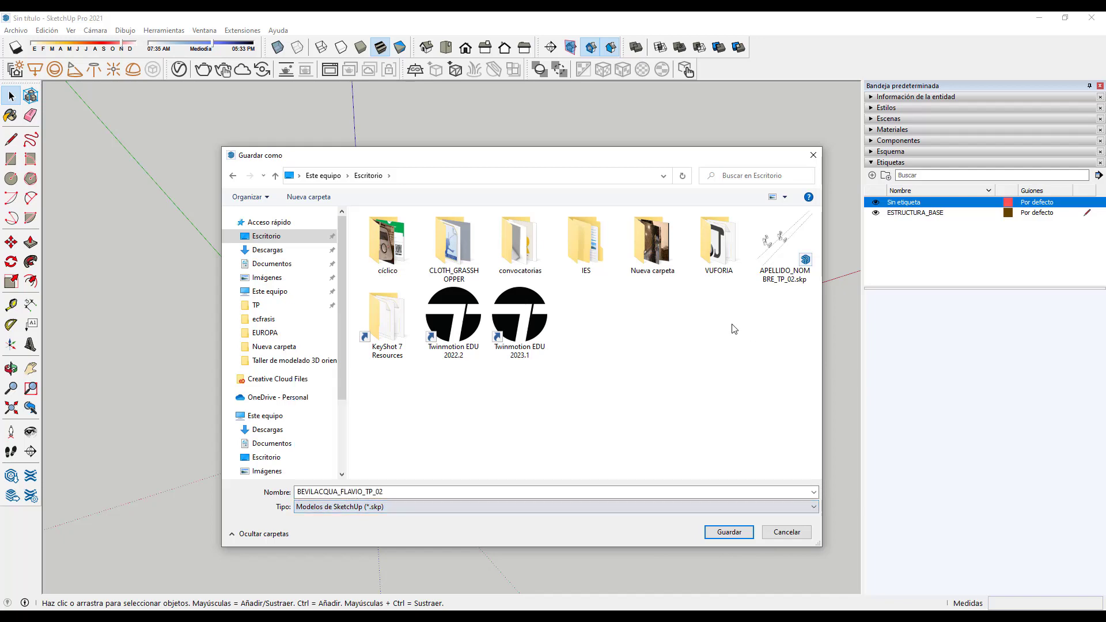
left_click(728, 532)
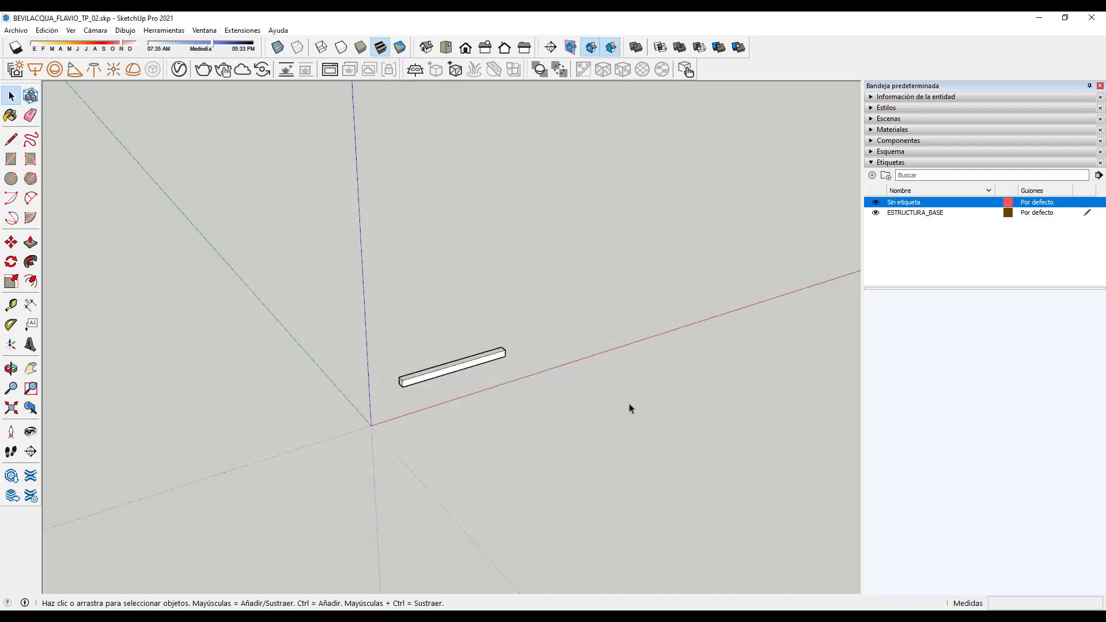
Step: Place a Tape Measure guide across the beam 250 mm from its end
scroll(455, 380, "up", 5)
middle_click_drag(461, 389, 418, 382)
scroll(418, 382, "up", 1)
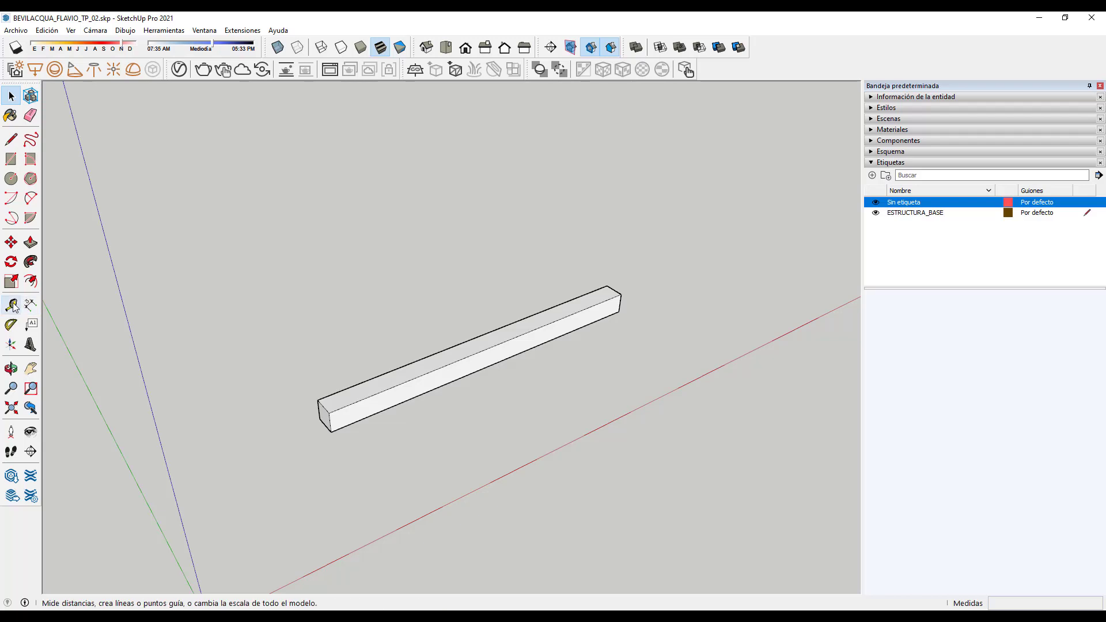
key("o")
left_click_drag(490, 418, 516, 469)
key("space")
middle_click_drag(516, 469, 386, 400)
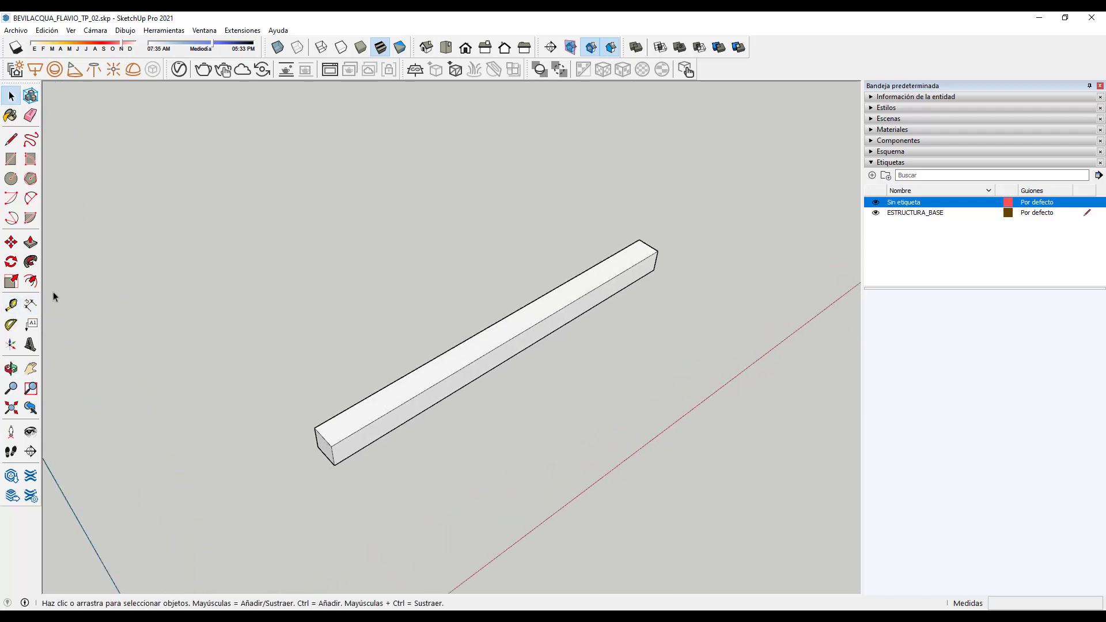
left_click(10, 307)
left_click(323, 437)
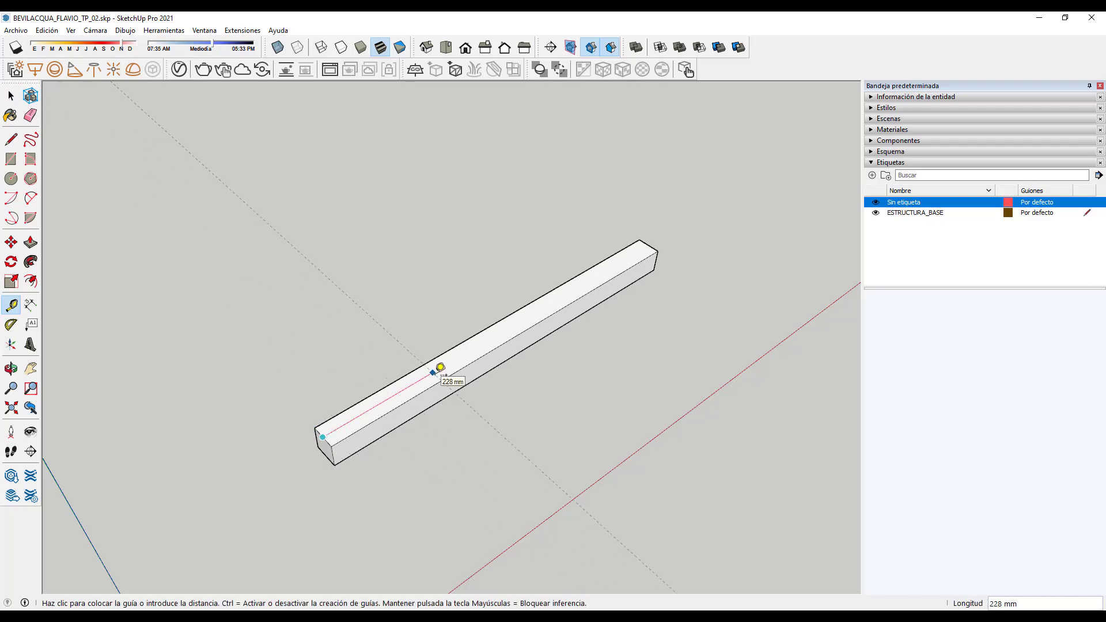
left_click(440, 367)
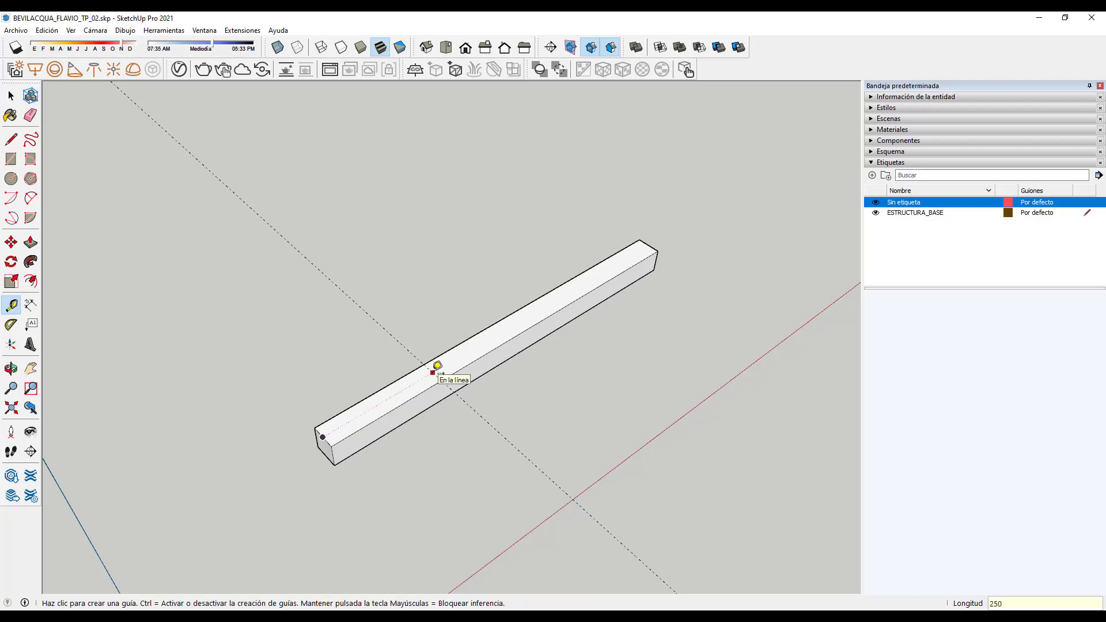
left_click(437, 365)
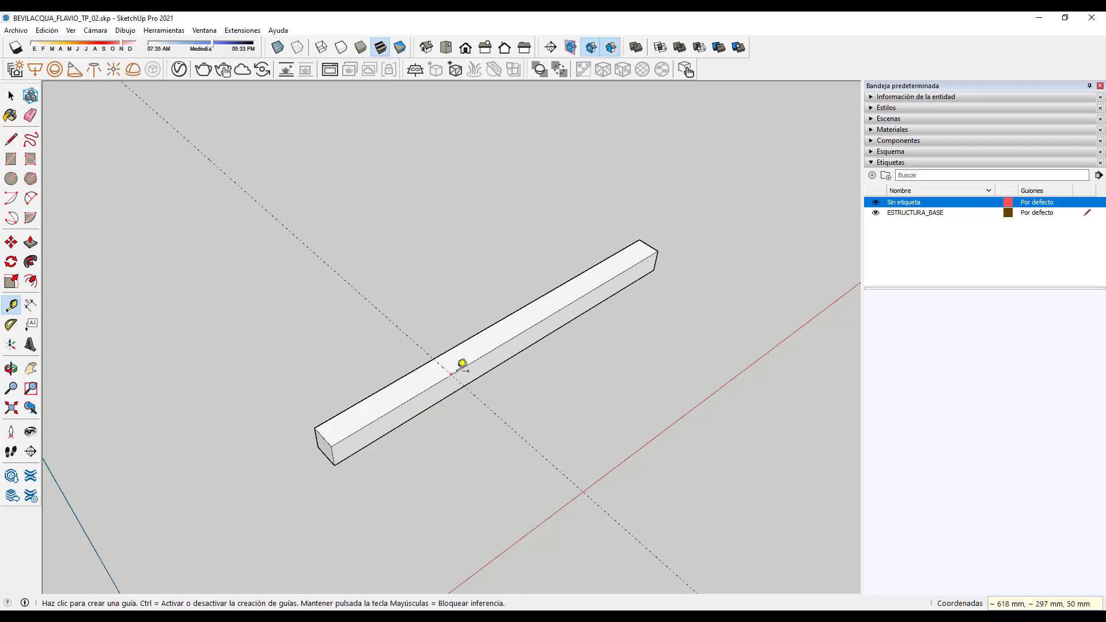
left_click(479, 351)
Step: Add parallel guides 50 mm apart across the beam, then view it diagonally
left_click(489, 408)
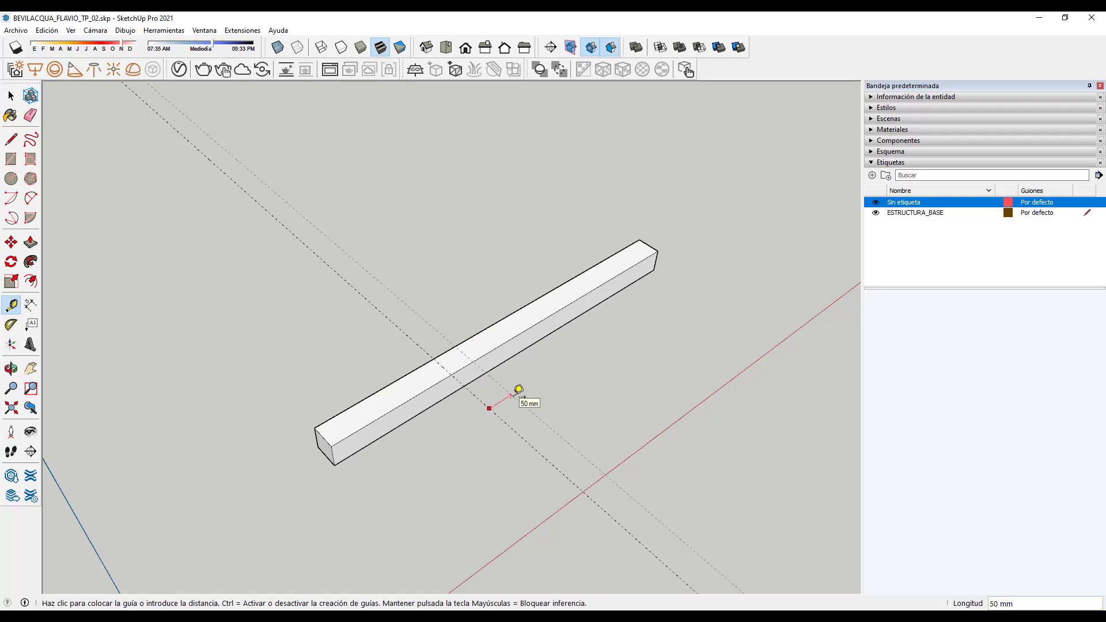
left_click(519, 390)
type("59")
key("Return")
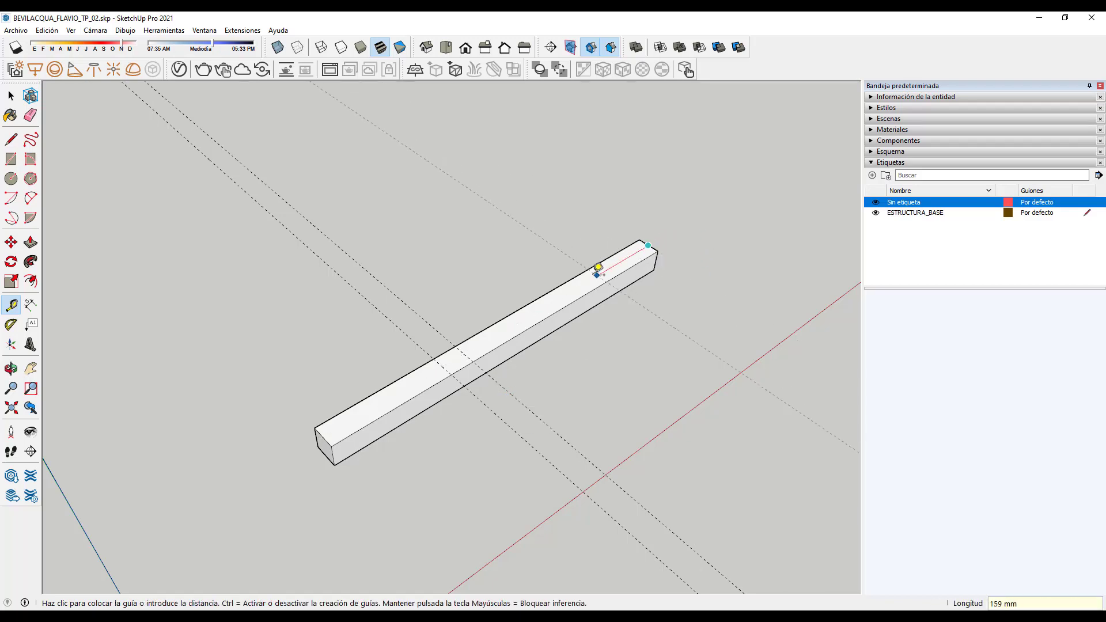
type("25")
left_click(590, 278)
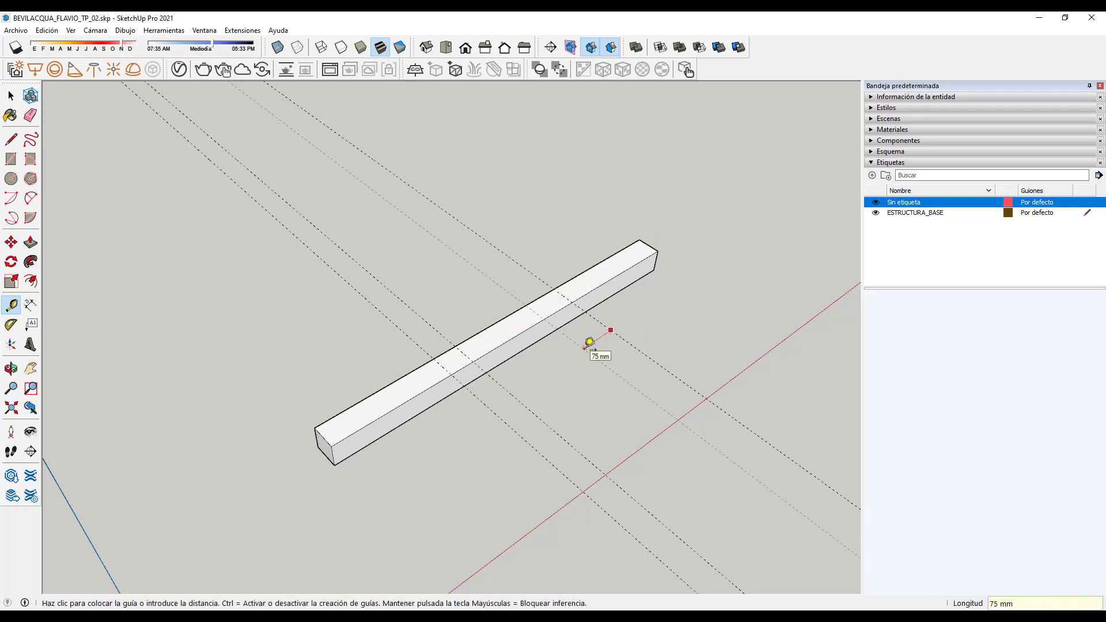
left_click(591, 341)
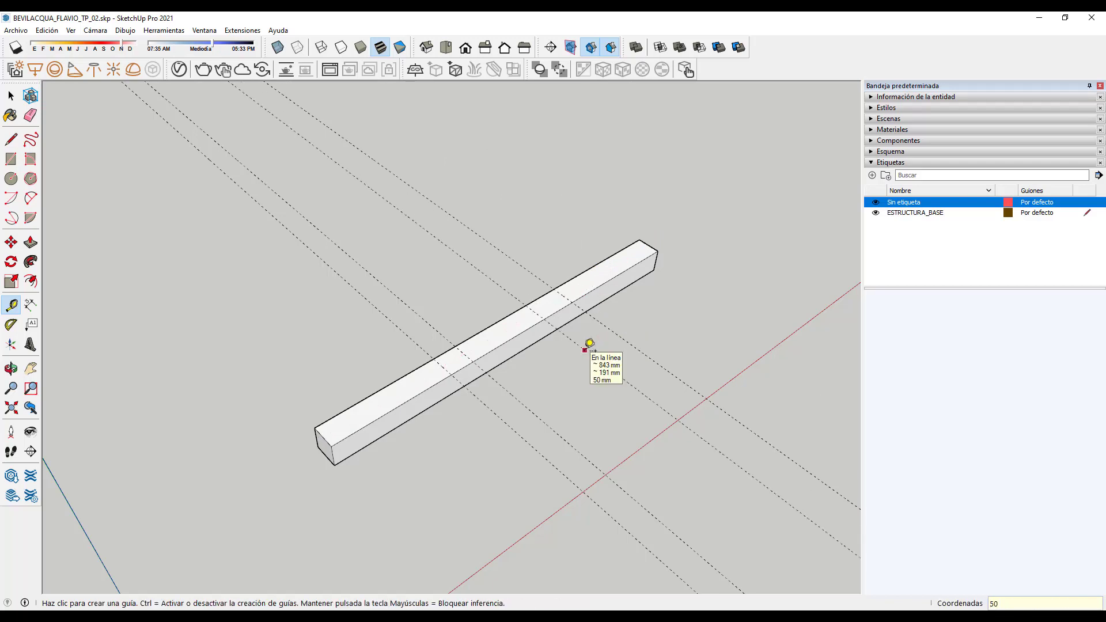
middle_click_drag(447, 371, 368, 360)
scroll(425, 347, "up", 3)
scroll(425, 348, "up", 1)
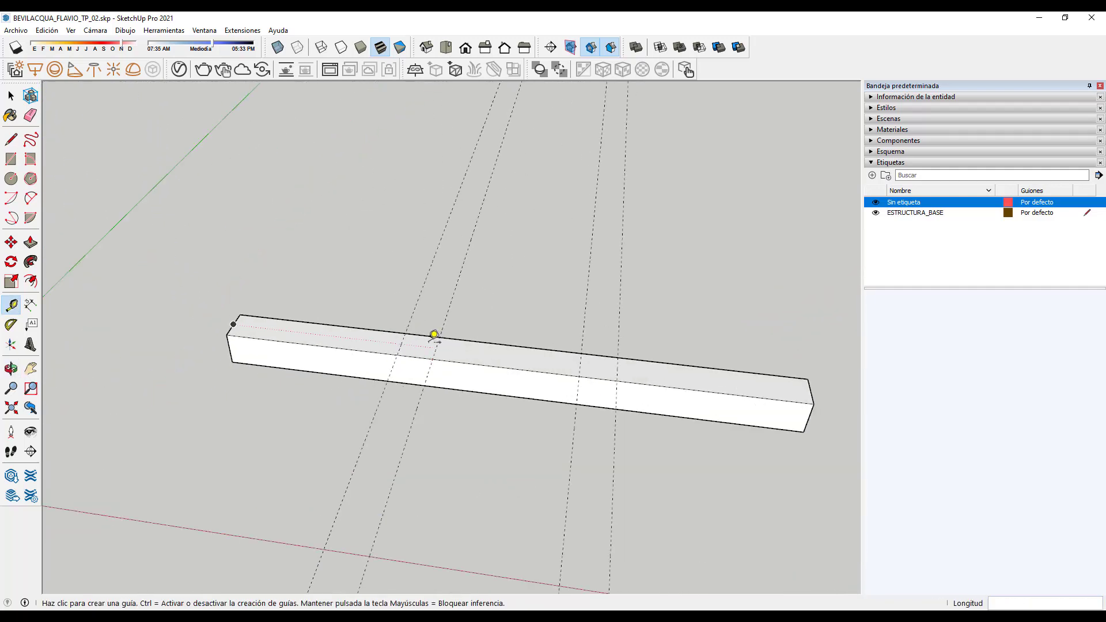
scroll(441, 455, "down", 2)
scroll(351, 453, "down", 2)
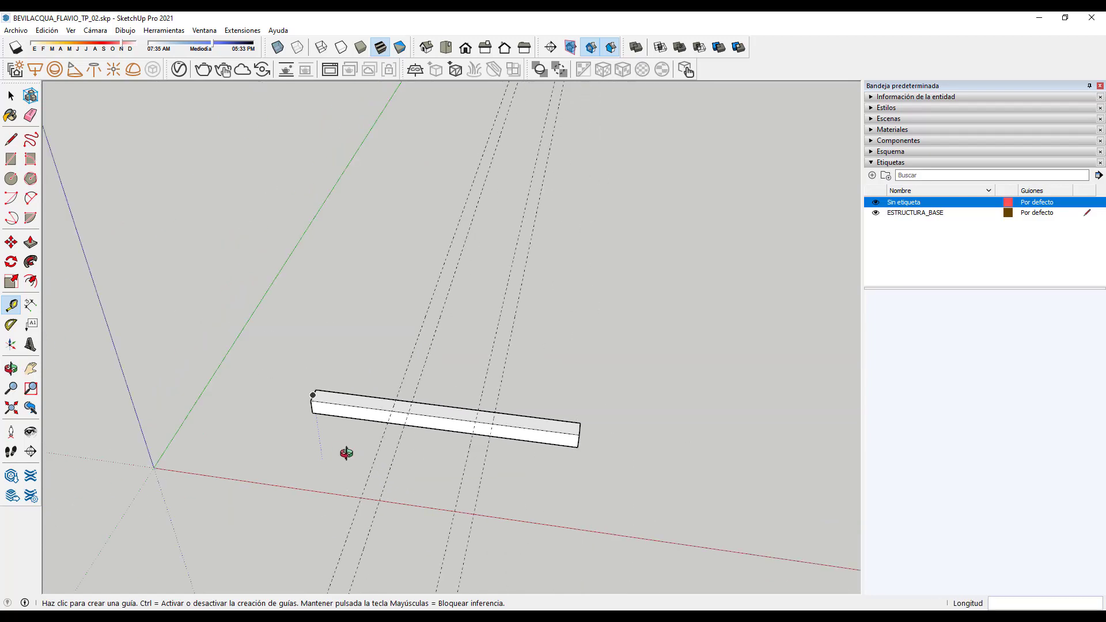
middle_click_drag(346, 451, 571, 440)
scroll(495, 434, "up", 2)
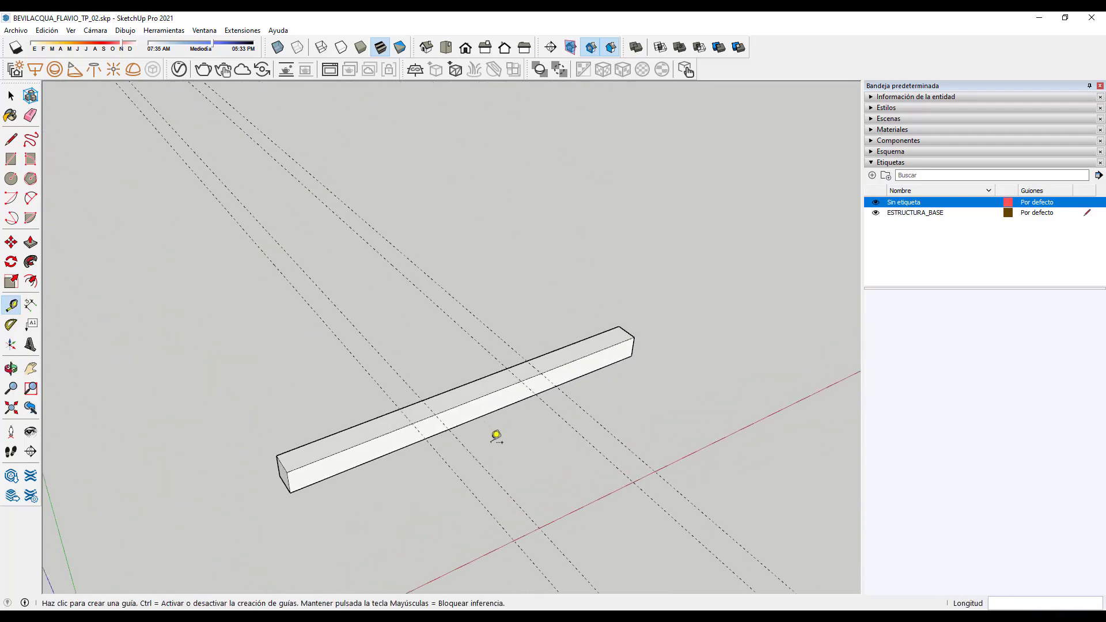
scroll(419, 435, "up", 1)
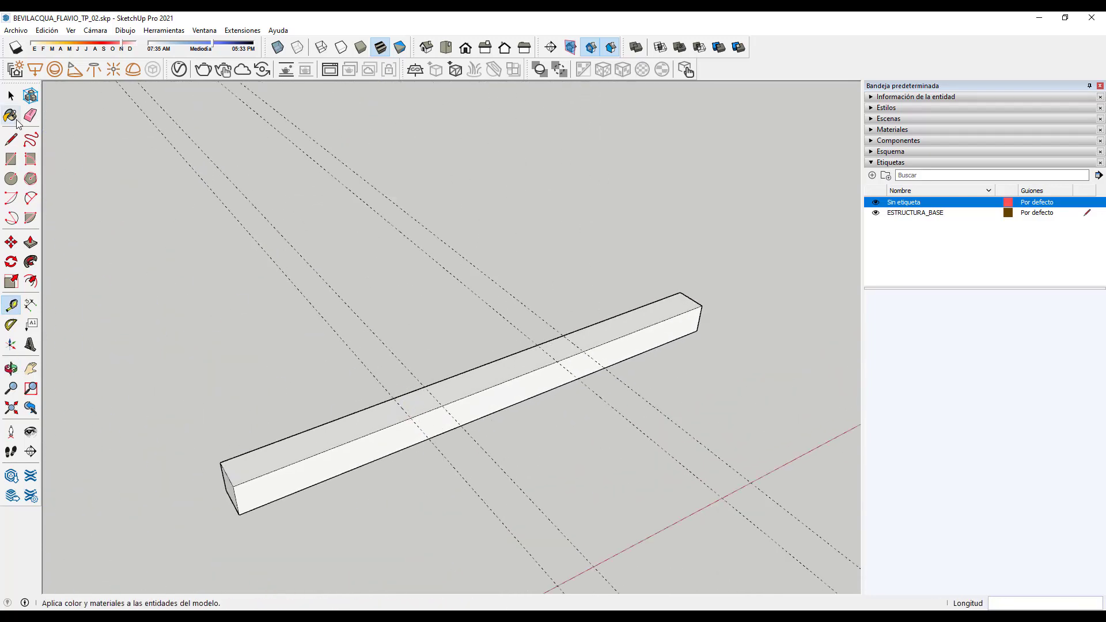
left_click(11, 159)
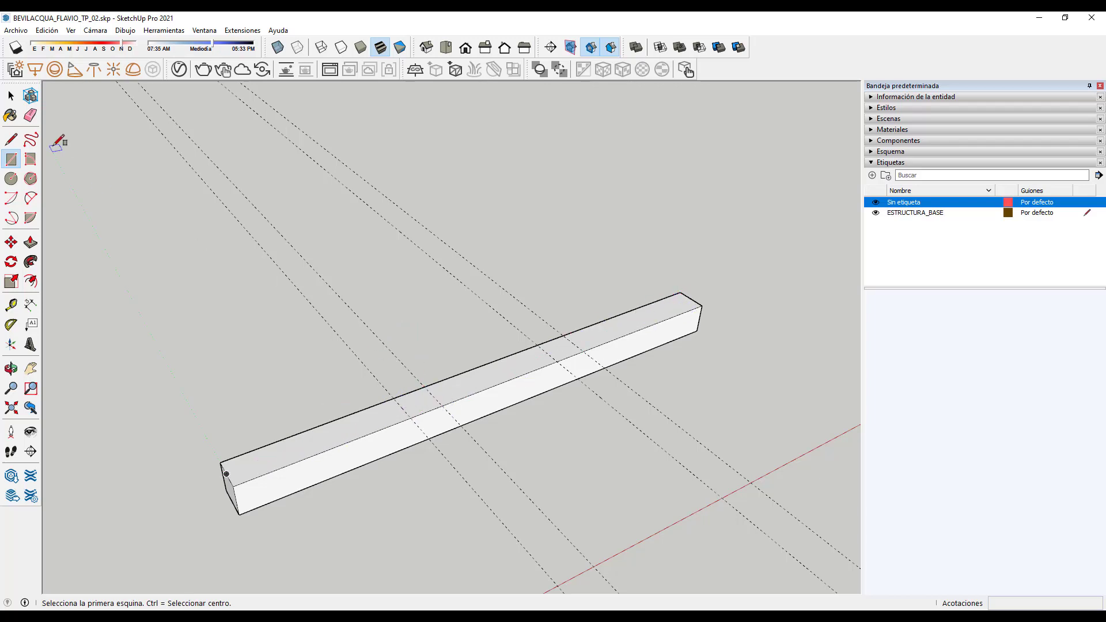
Step: Draw two edges across the beam's top face where the guides meet it
left_click(11, 141)
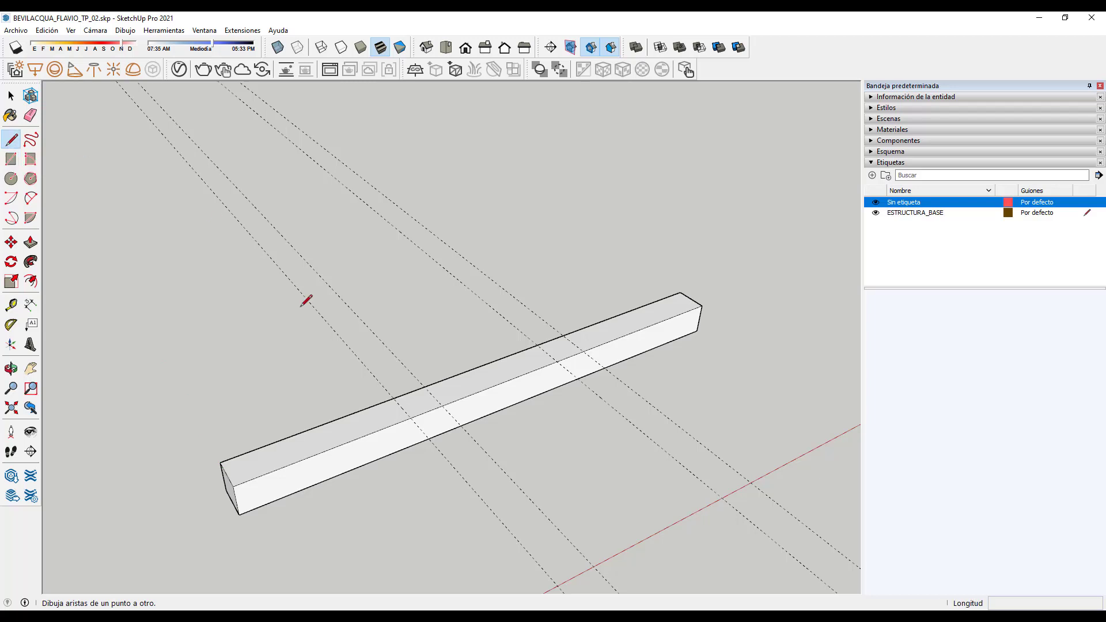
scroll(415, 420, "up", 3)
left_click(378, 373)
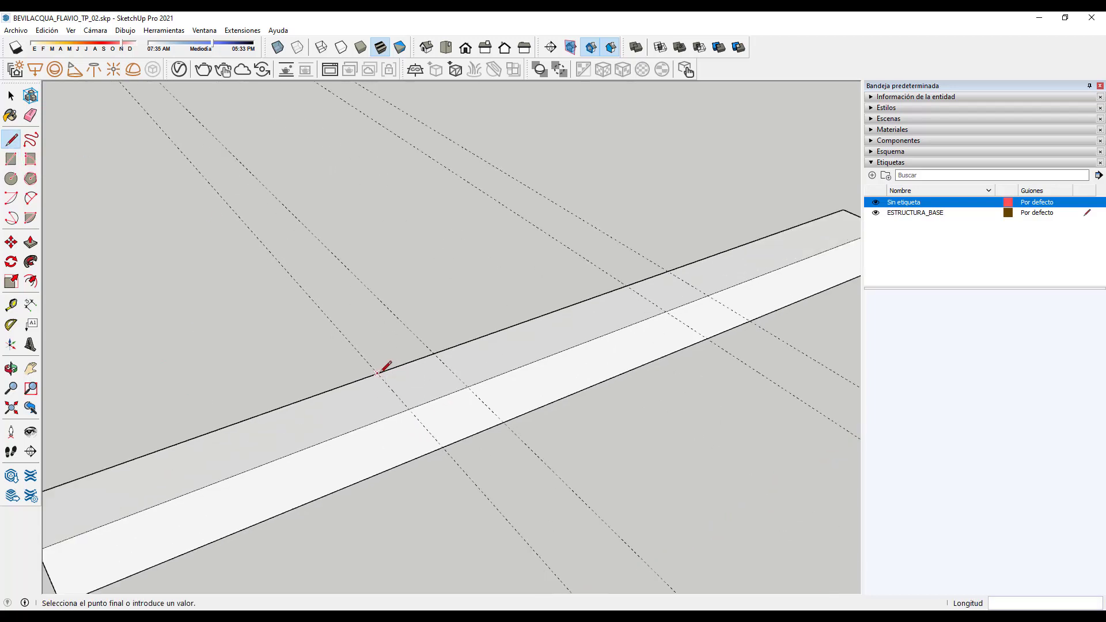
left_click(410, 408)
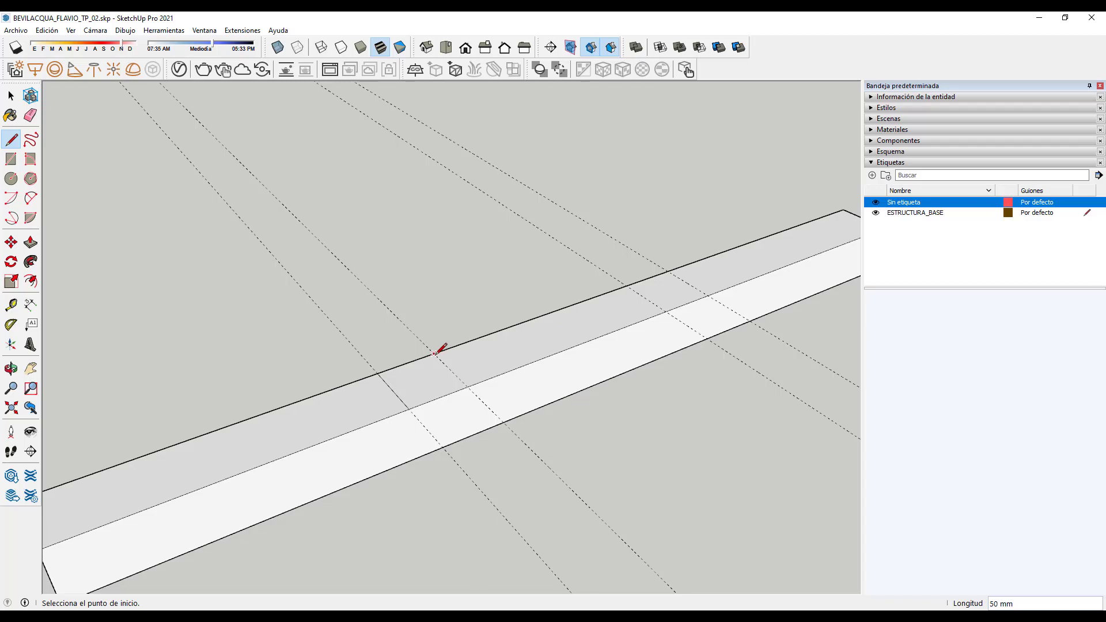
scroll(577, 390, "down", 3)
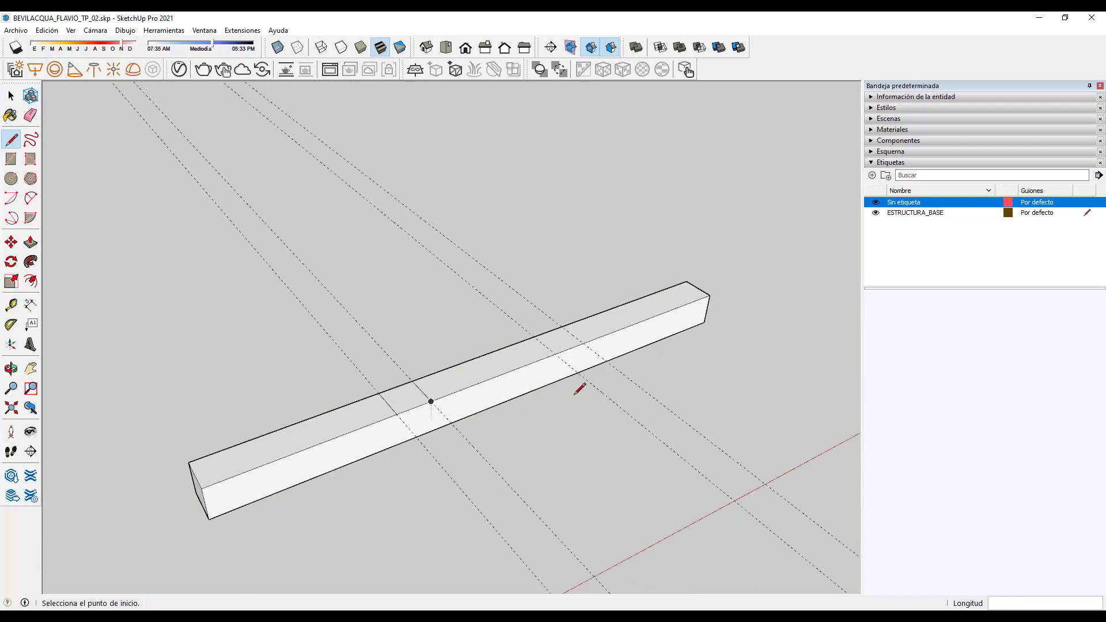
scroll(545, 334, "up", 3)
left_click(528, 334)
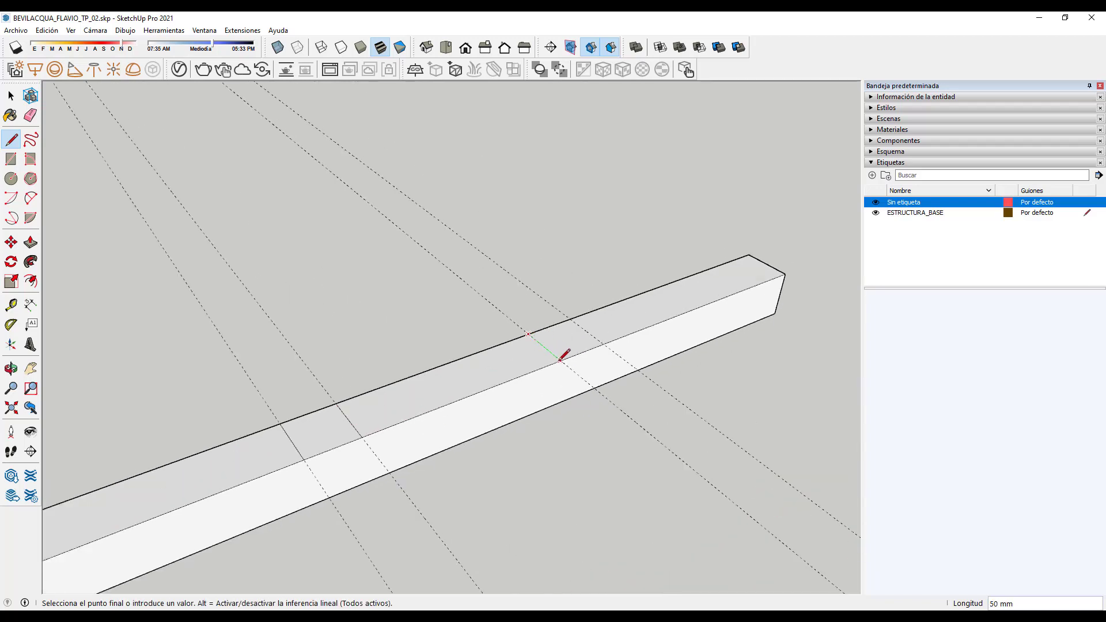
left_click(559, 360)
scroll(600, 326, "down", 3)
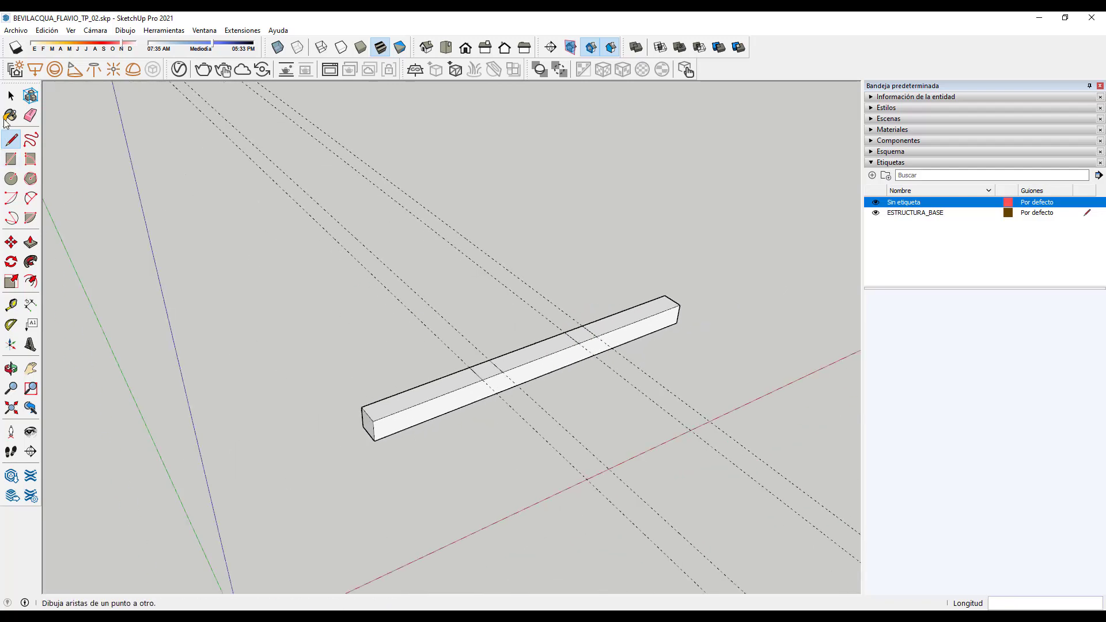
key("space")
scroll(568, 368, "up", 3)
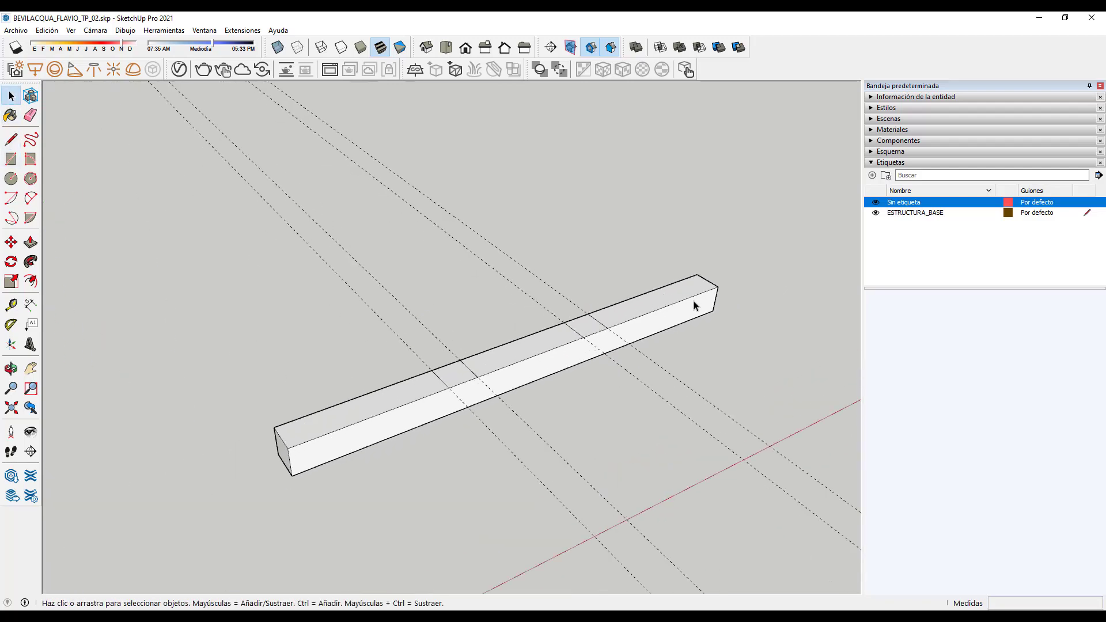
Step: Check the beam's front face and each top-face segment to confirm the divisions
left_click(410, 429)
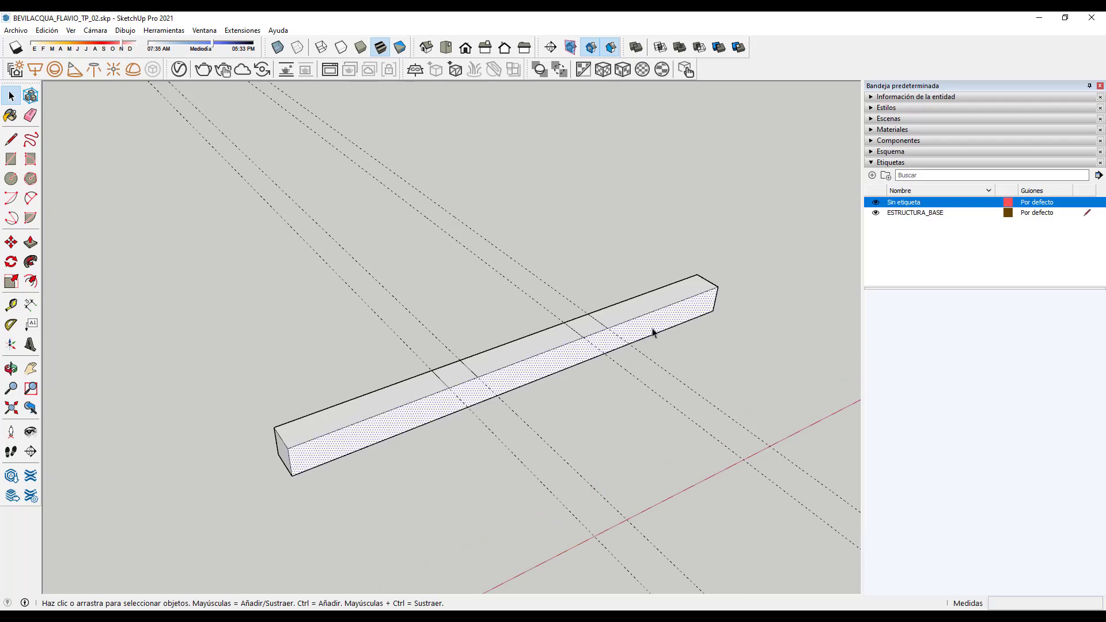
left_click(563, 436)
left_click(413, 394)
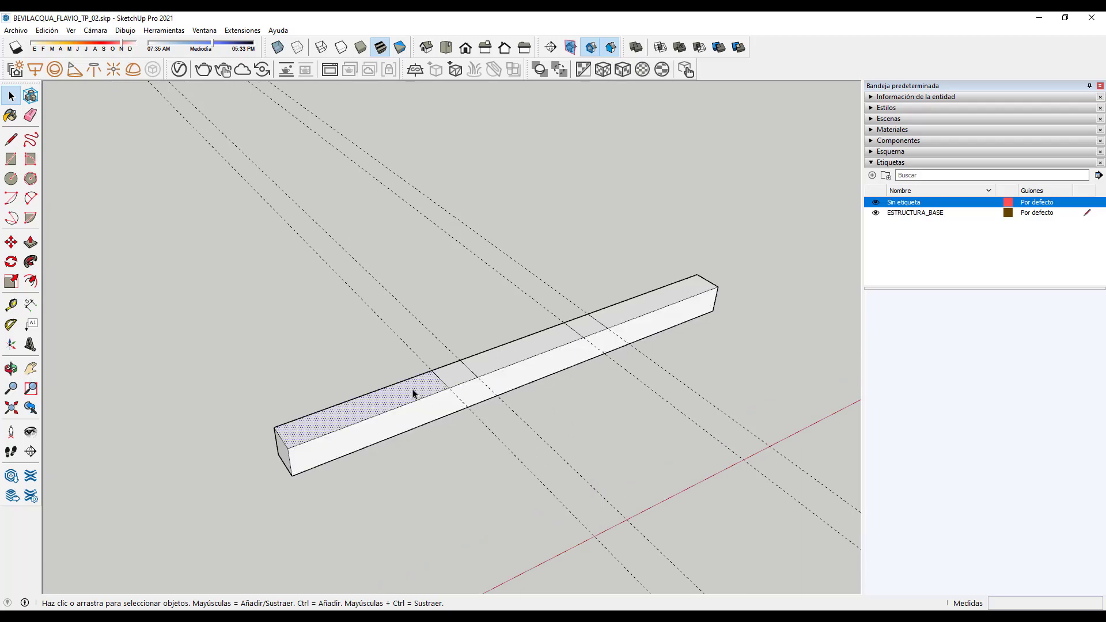
left_click(454, 378)
left_click(503, 363)
left_click(592, 329)
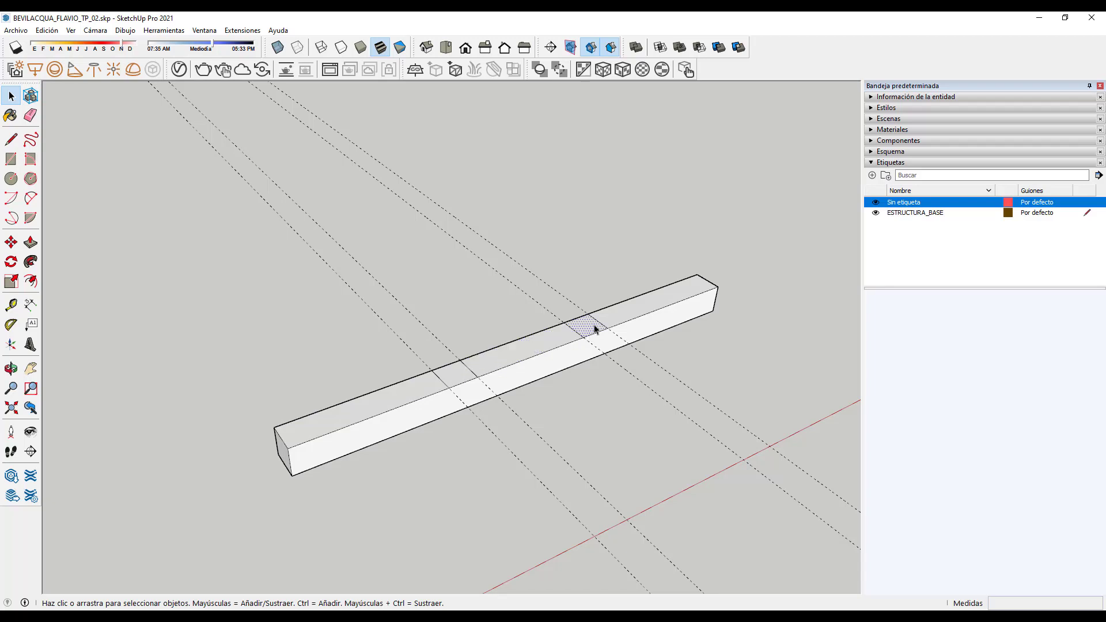
left_click(621, 315)
left_click(626, 436)
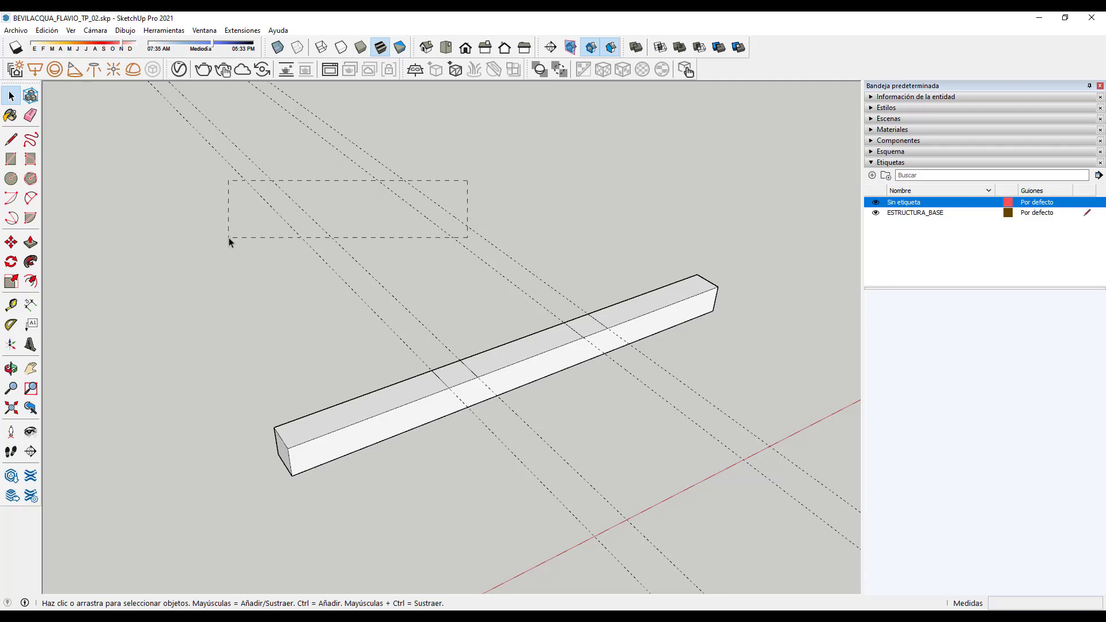
Step: Delete the dashed guide lines around the beam one by one
left_click_drag(229, 238, 229, 237)
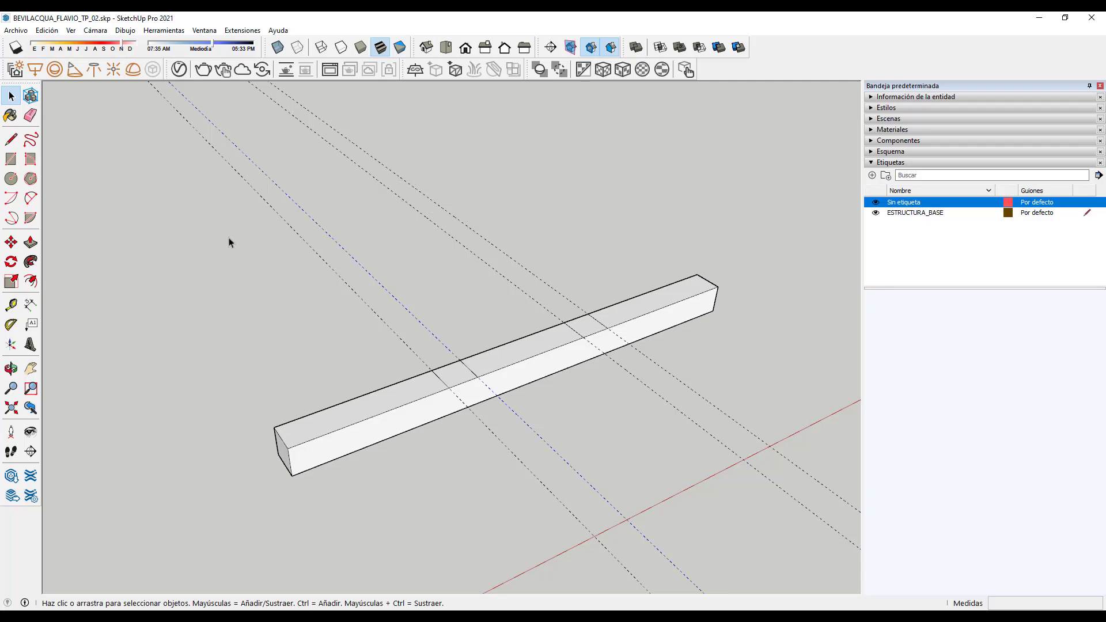
key("Delete")
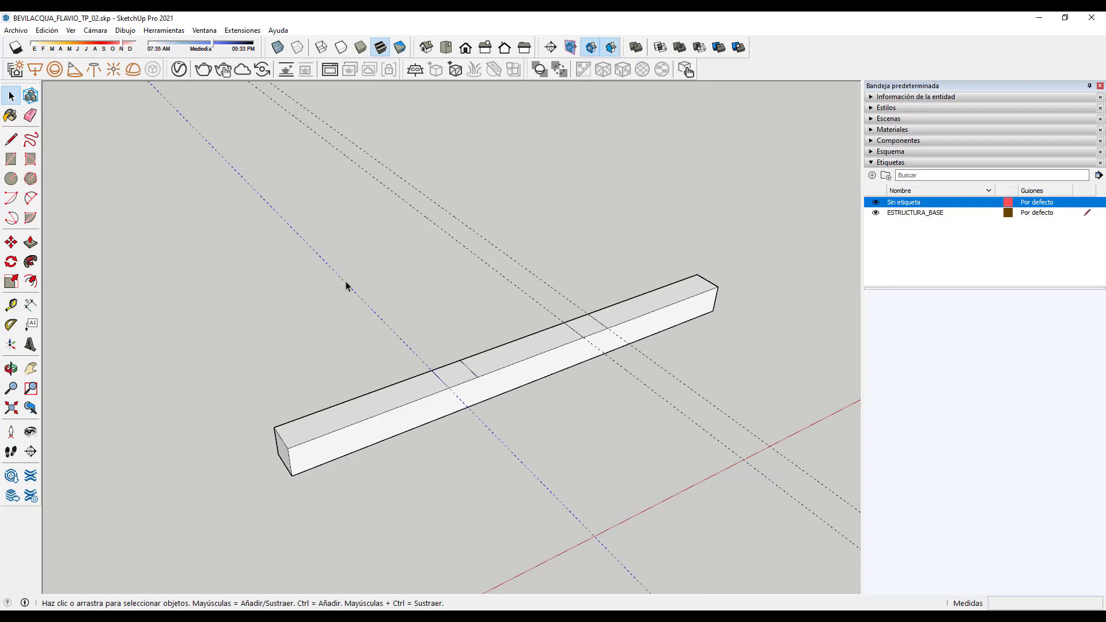
key("Delete")
left_click(479, 262)
key("Delete")
left_click(497, 251)
key("Delete")
scroll(425, 480, "down", 2)
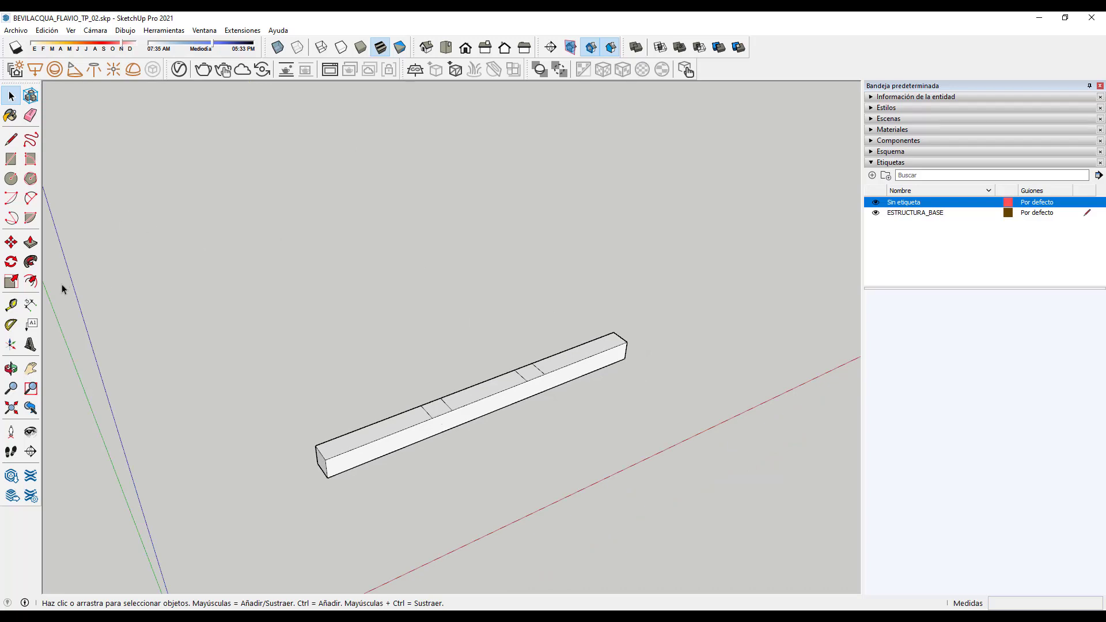
left_click(30, 242)
scroll(434, 409, "up", 1)
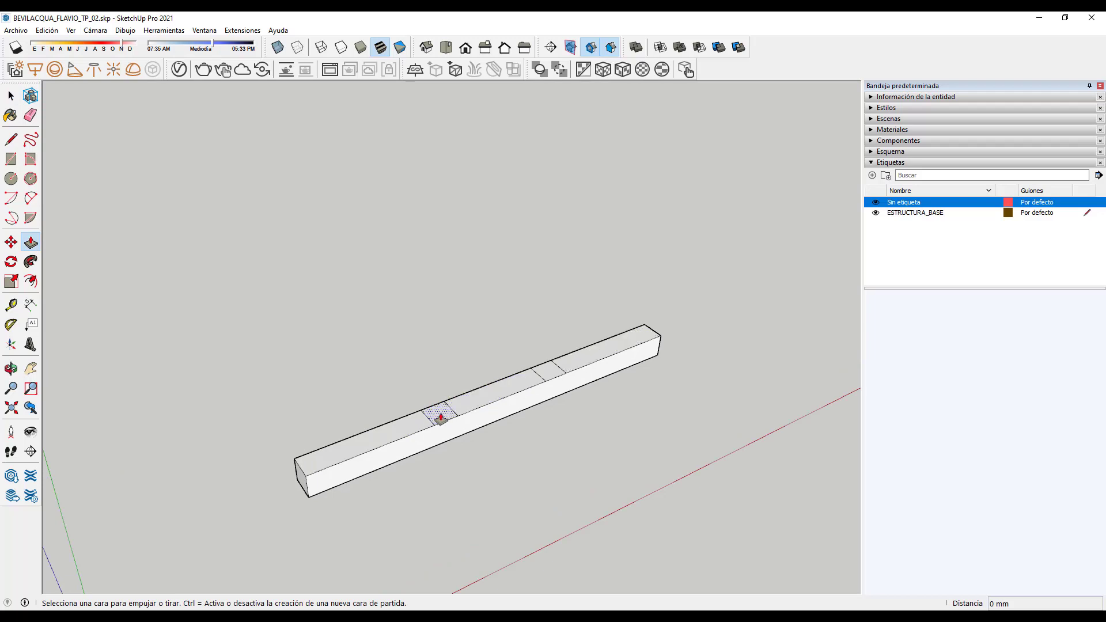
Step: Pull the left marked square up into a 750 mm tall post
left_click_drag(440, 416, 434, 234)
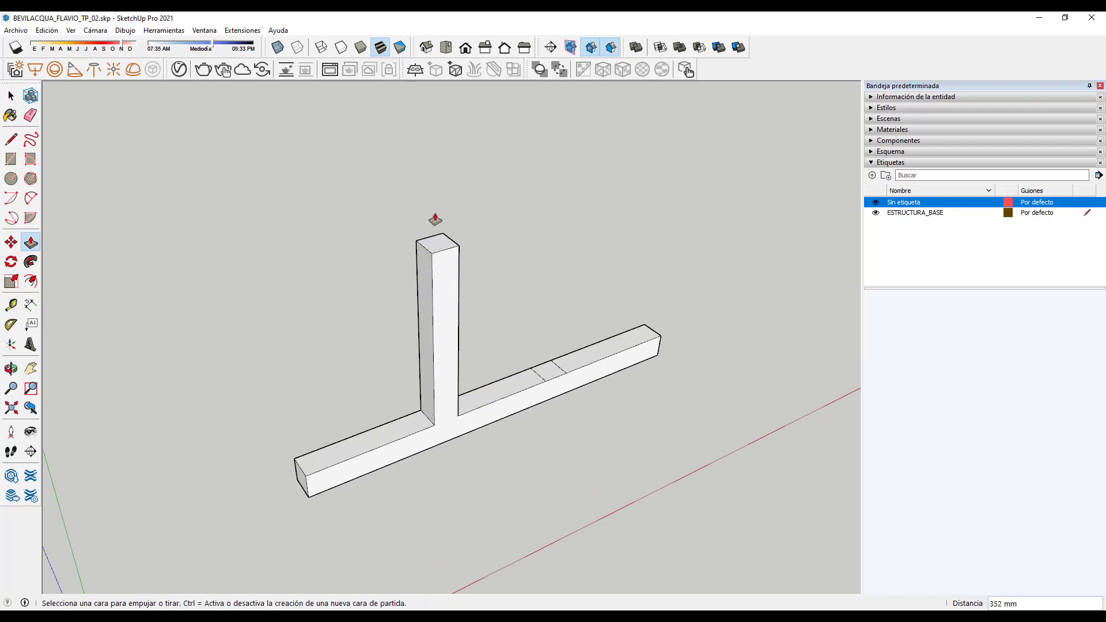
type("750")
key("Return")
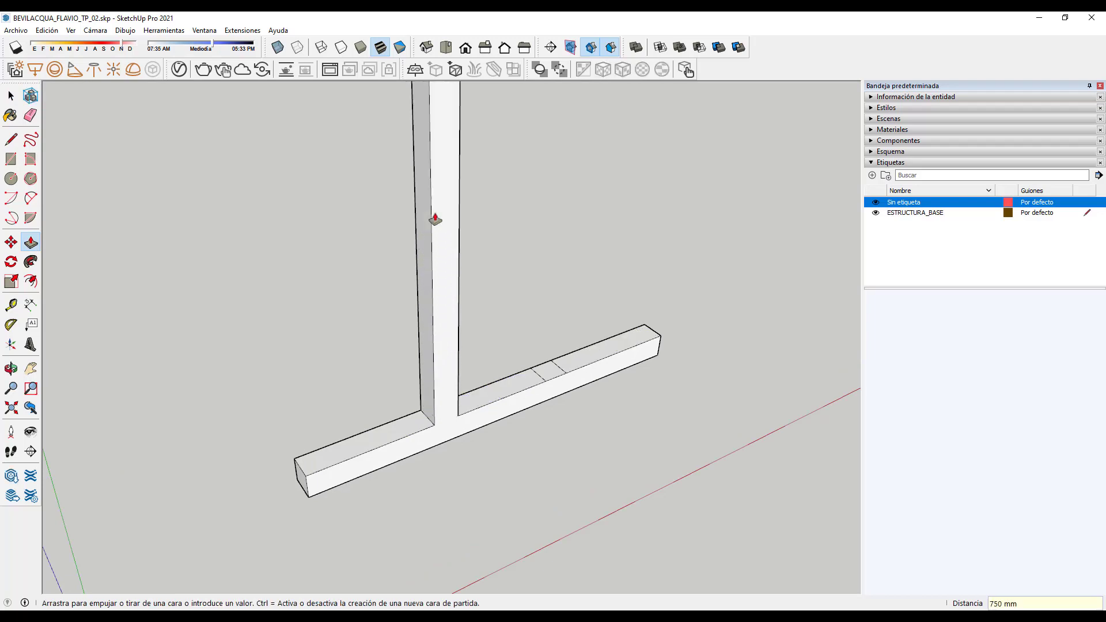
scroll(387, 415, "down", 3)
middle_click_drag(582, 416, 424, 388)
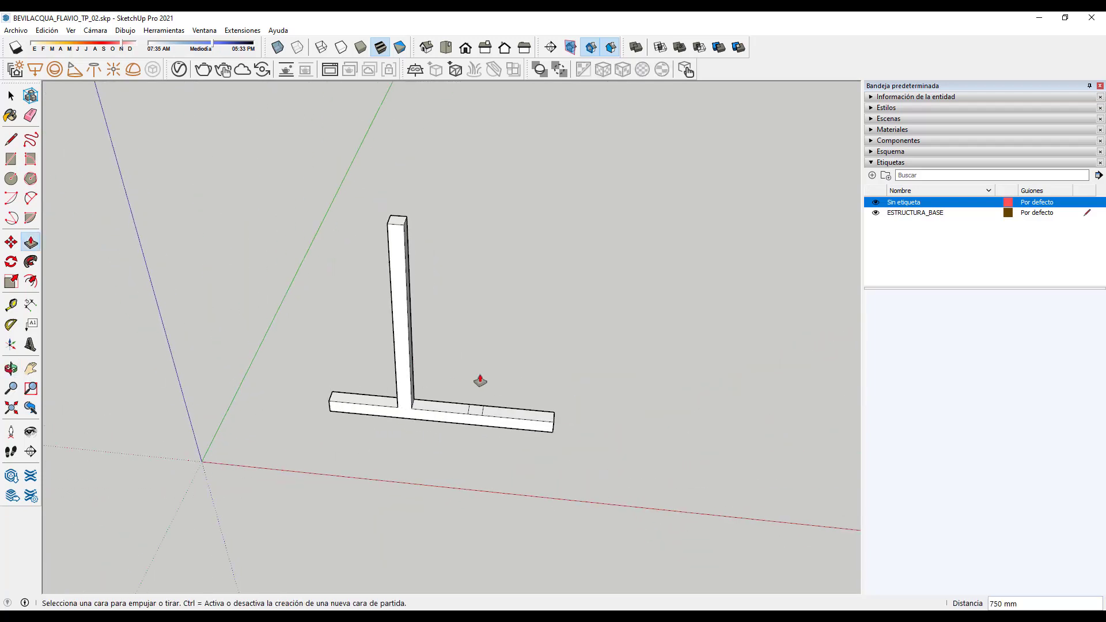
scroll(479, 420, "up", 2)
Step: Raise the right marked square level with the left post's 750 mm top
left_click_drag(477, 421, 377, 151)
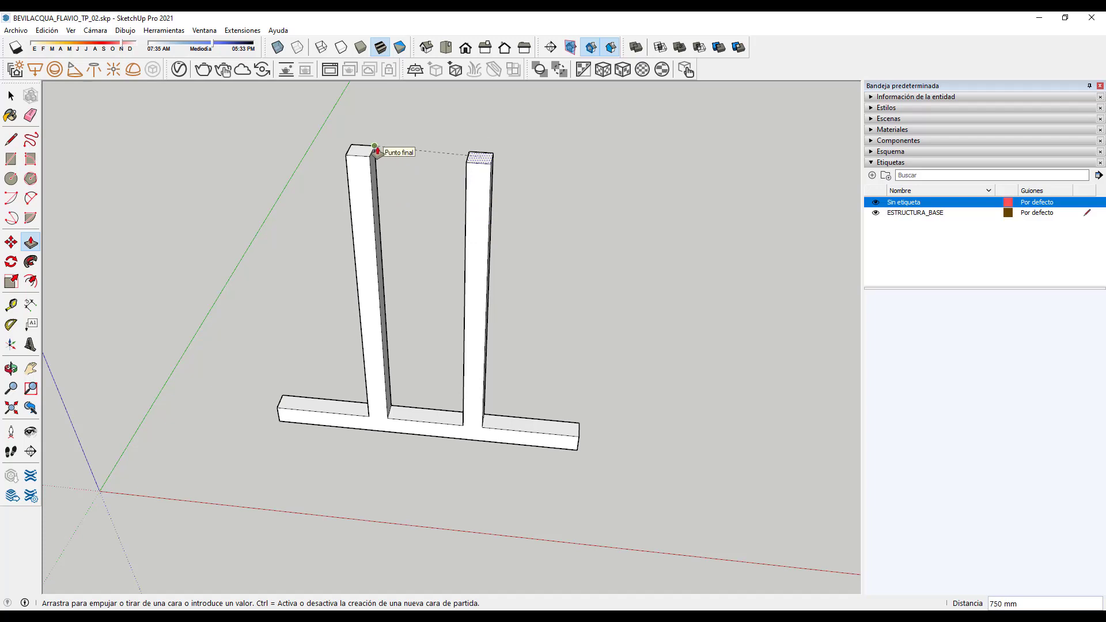
left_click_drag(377, 151, 376, 151)
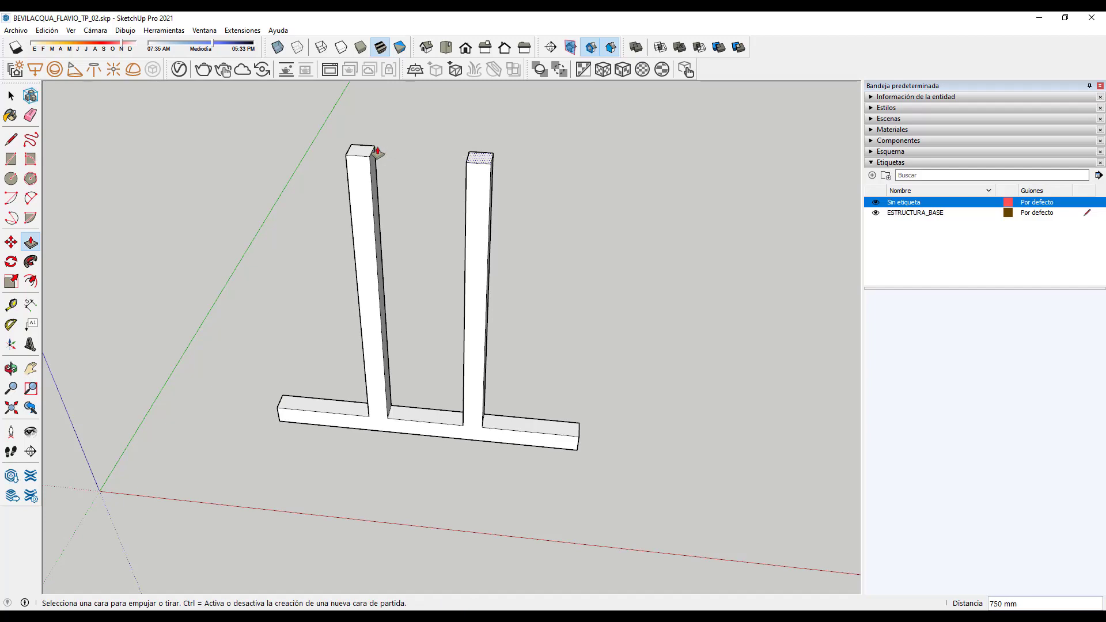
scroll(331, 381, "down", 2)
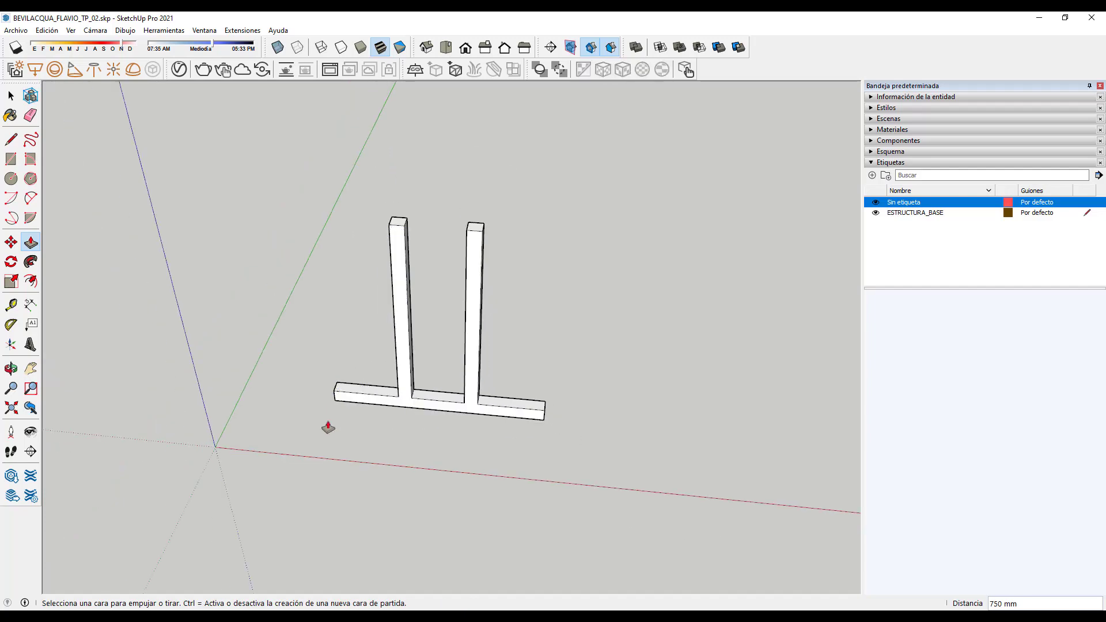
middle_click_drag(324, 424, 582, 406)
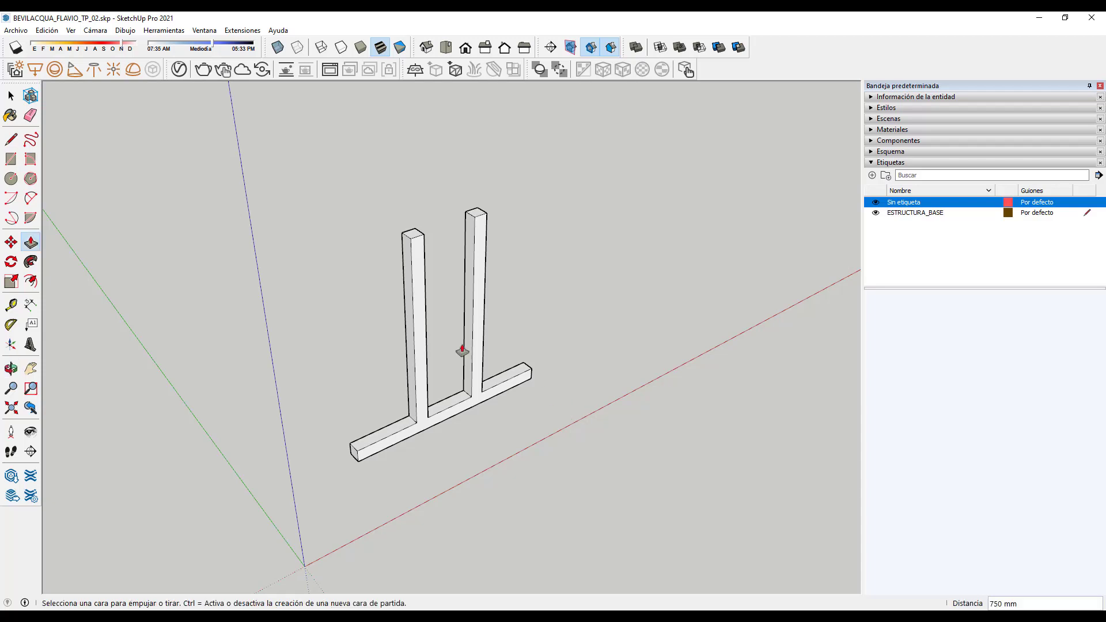
Step: Window-select the beam and both posts and make them one group
left_click(11, 95)
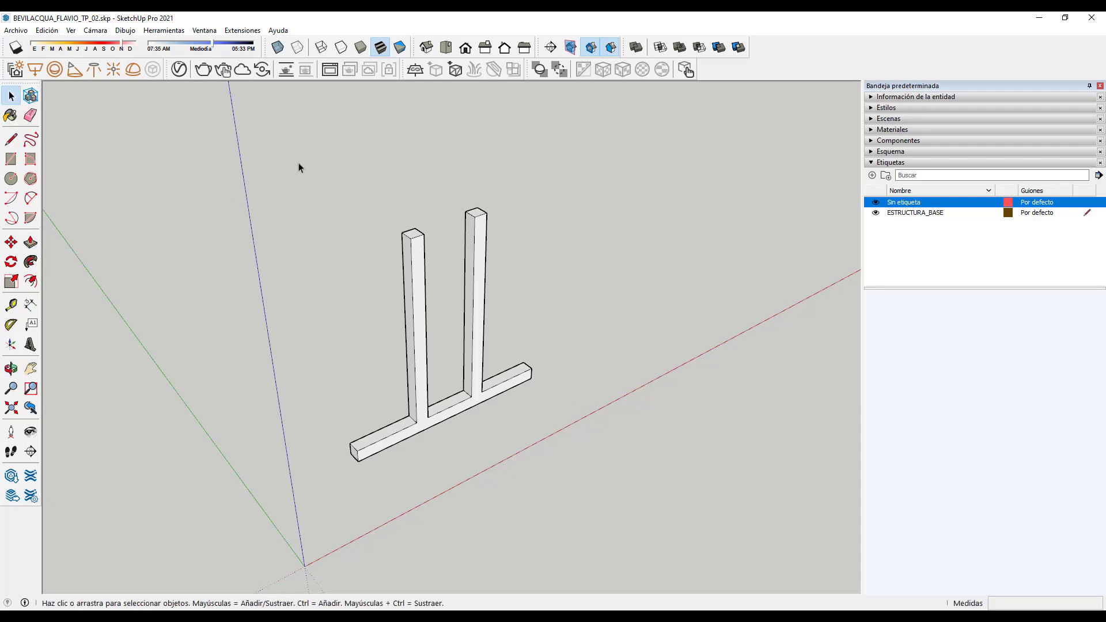
left_click_drag(298, 166, 589, 539)
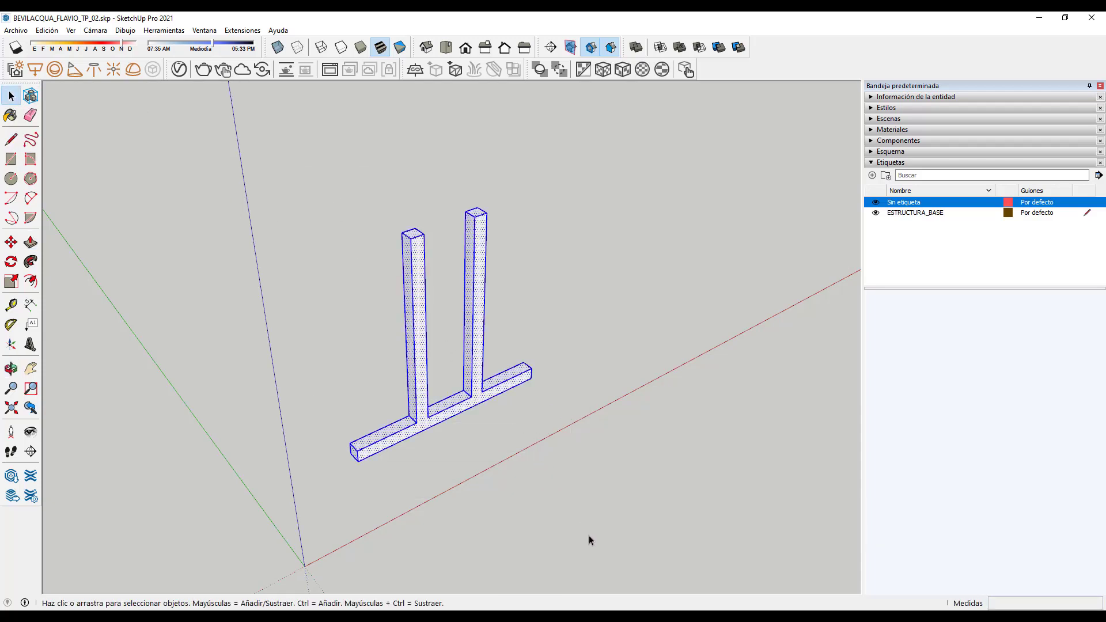
left_click(871, 163)
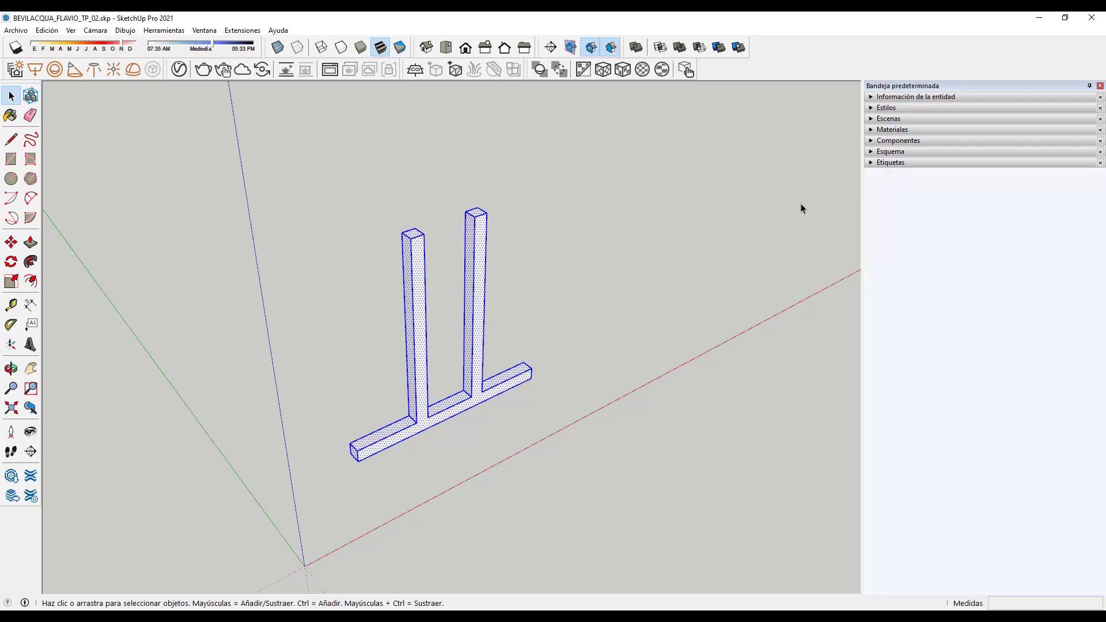
left_click(873, 97)
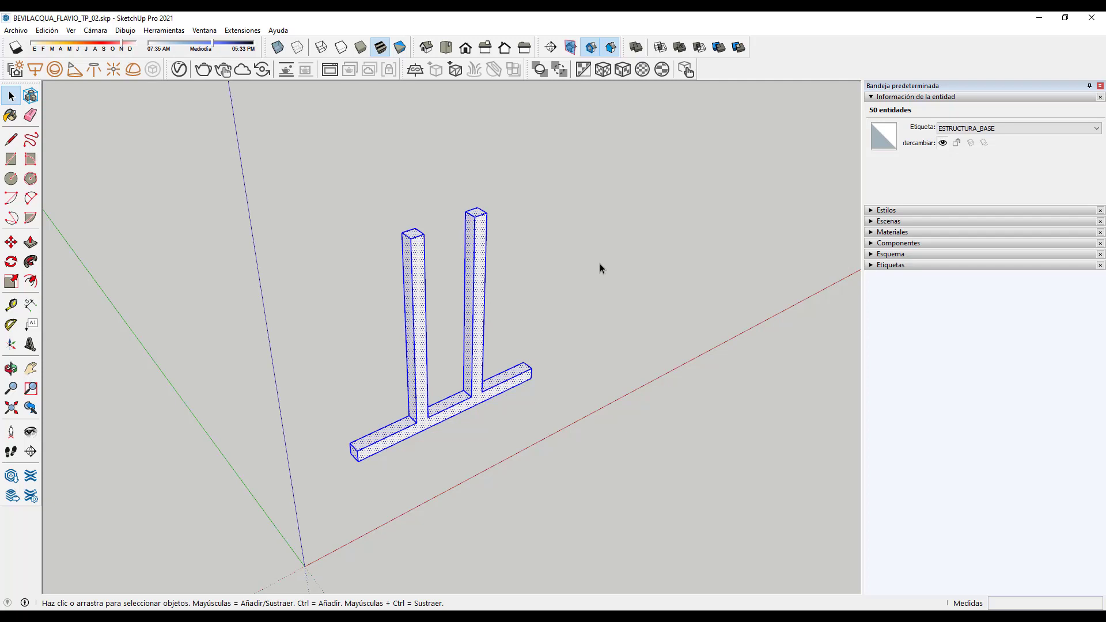
right_click(482, 241)
left_click(510, 339)
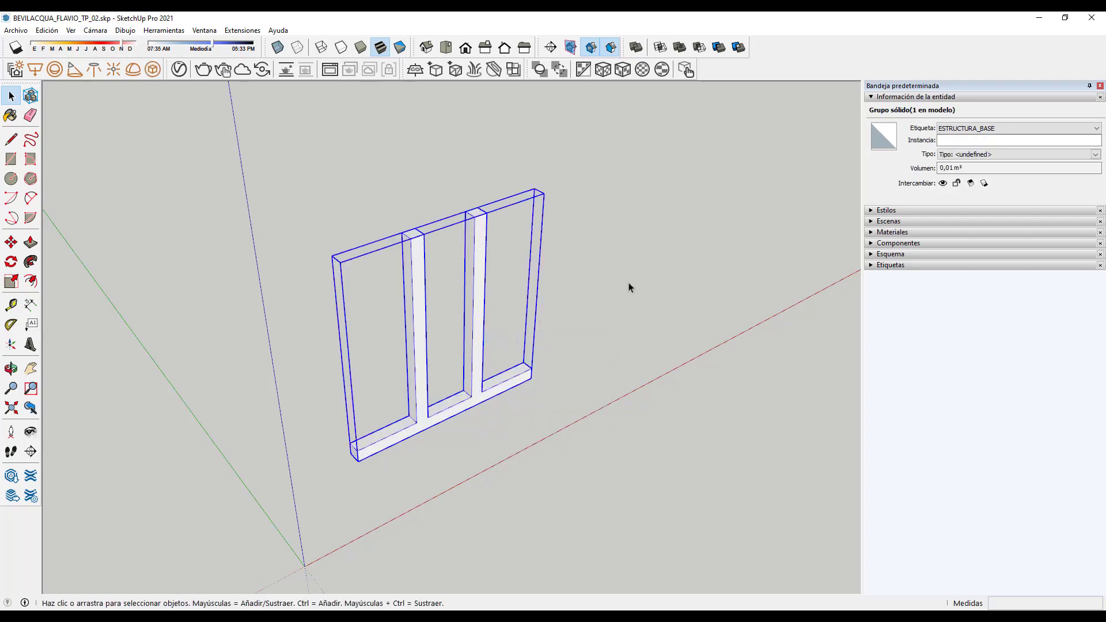
Step: Name the group instance 01 in Entity Info, then deselect it
left_click(950, 140)
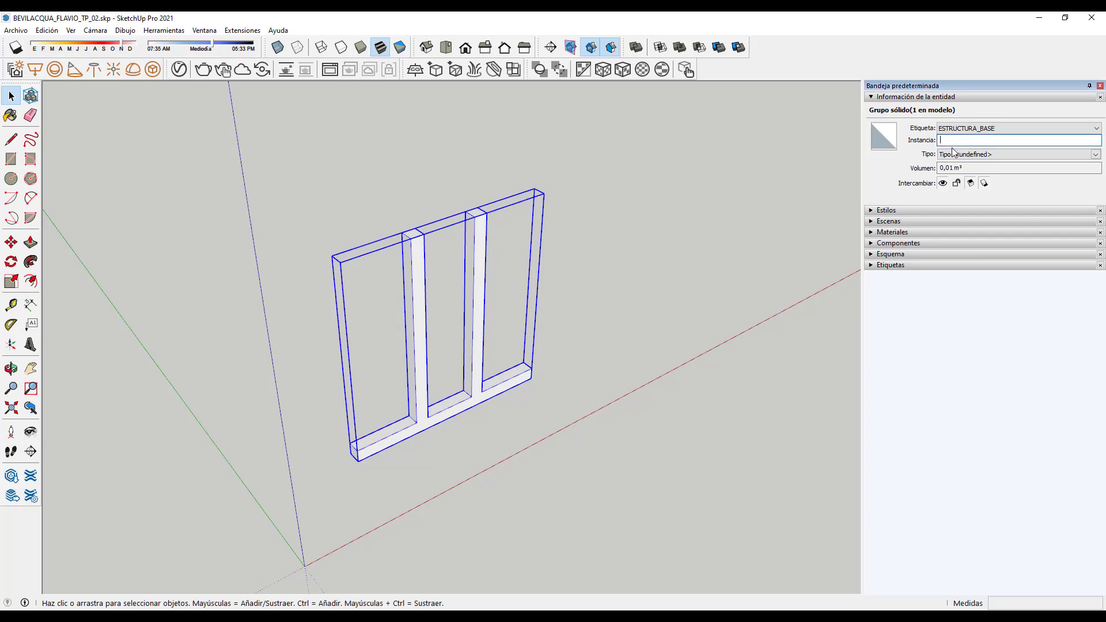
left_click(635, 275)
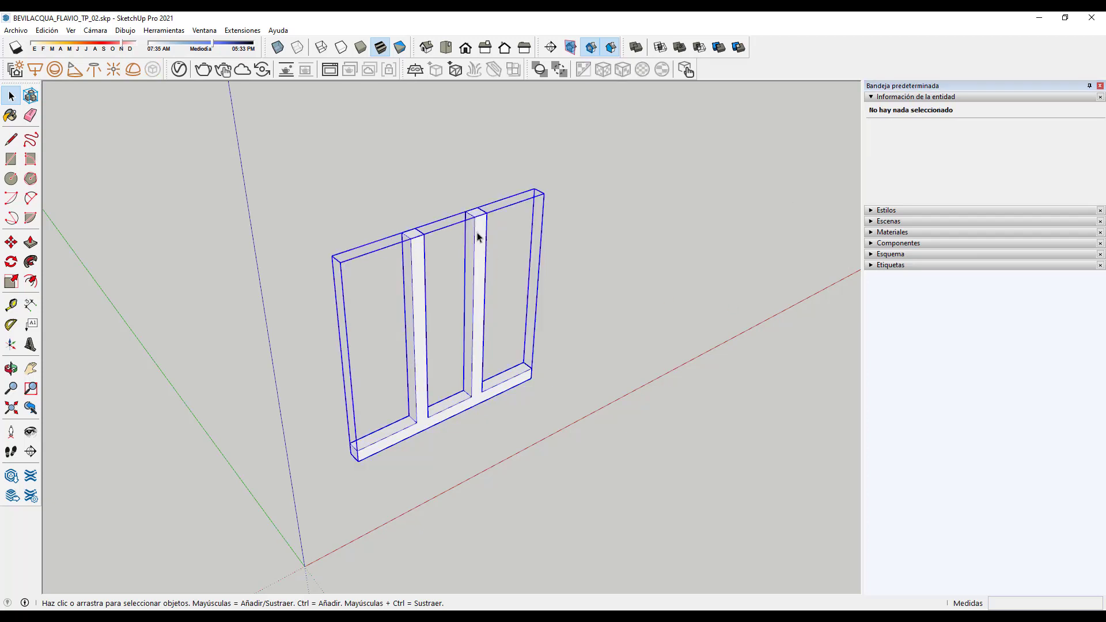
double_click(477, 237)
left_click(637, 266)
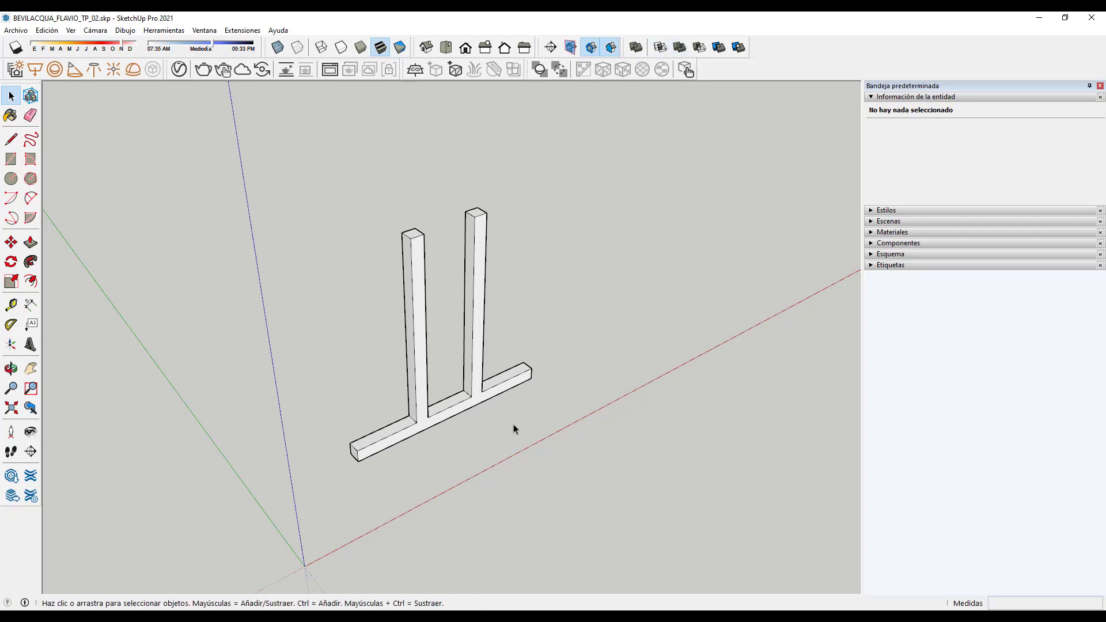
scroll(422, 438, "up", 3)
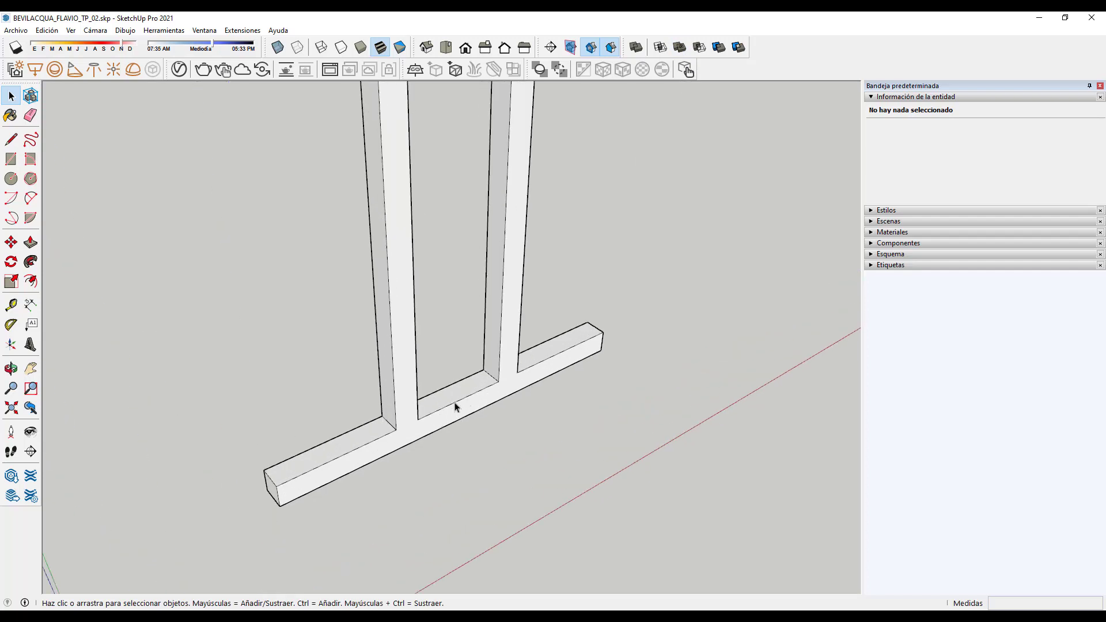
Step: Place a guide line along the base beam from its edge midpoint
left_click(12, 303)
scroll(434, 407, "up", 3)
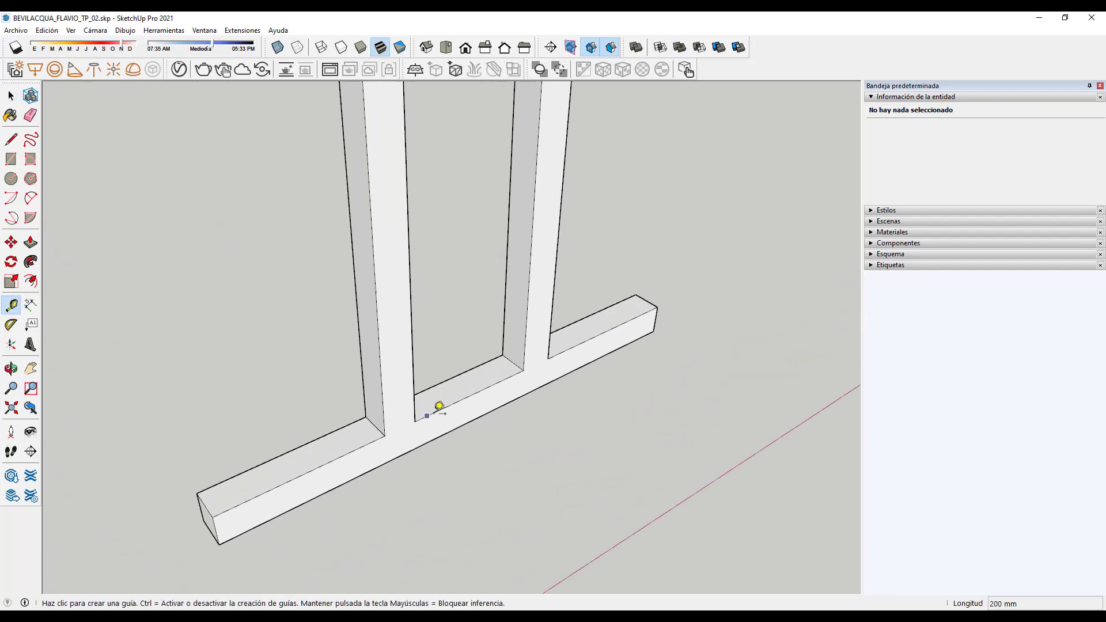
left_click(489, 382)
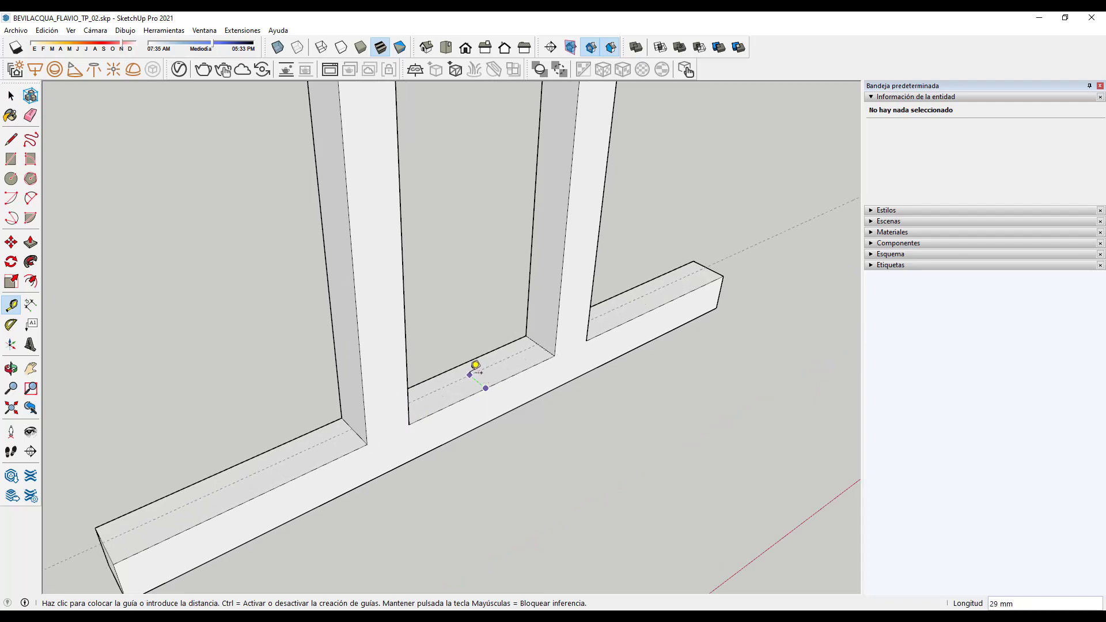
left_click(473, 364)
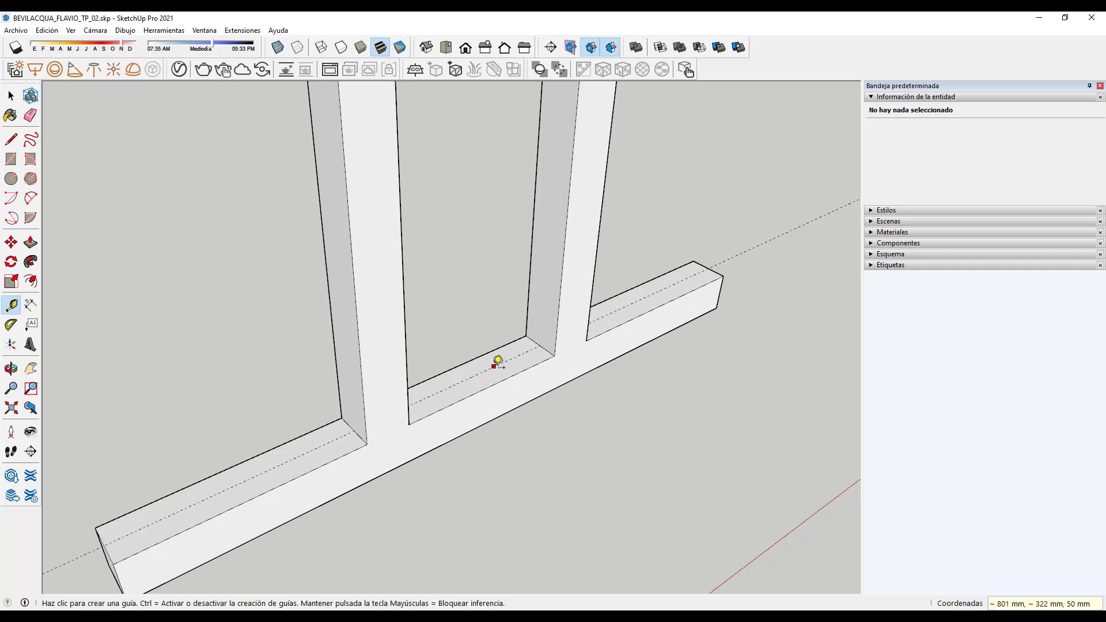
Step: Add a guide crossing the beam 400 mm from its end corner
left_click(723, 261)
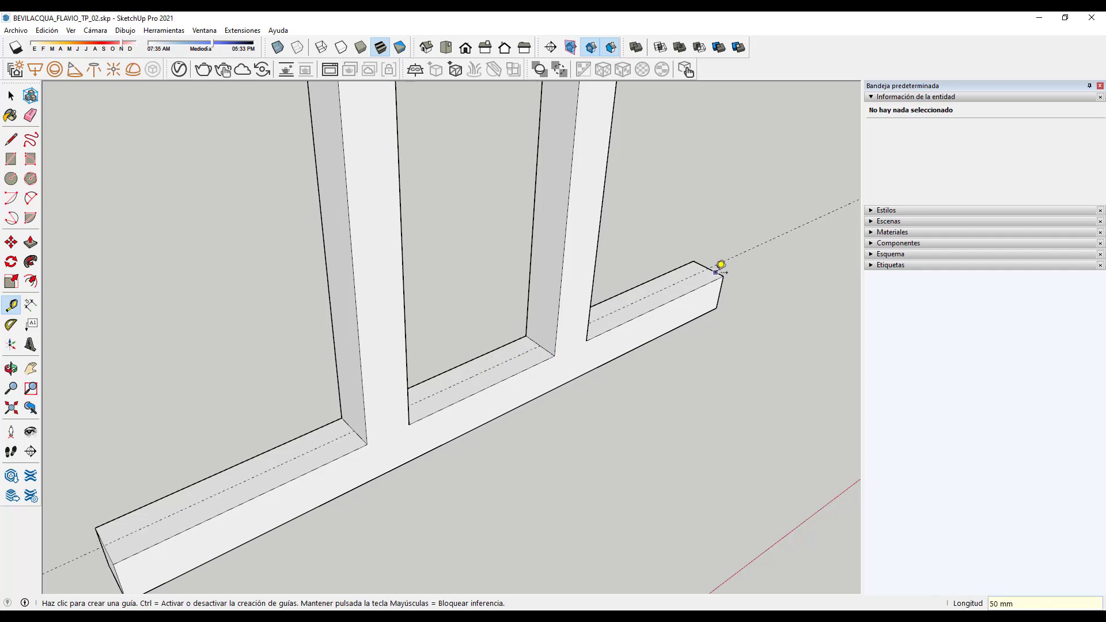
left_click(716, 271)
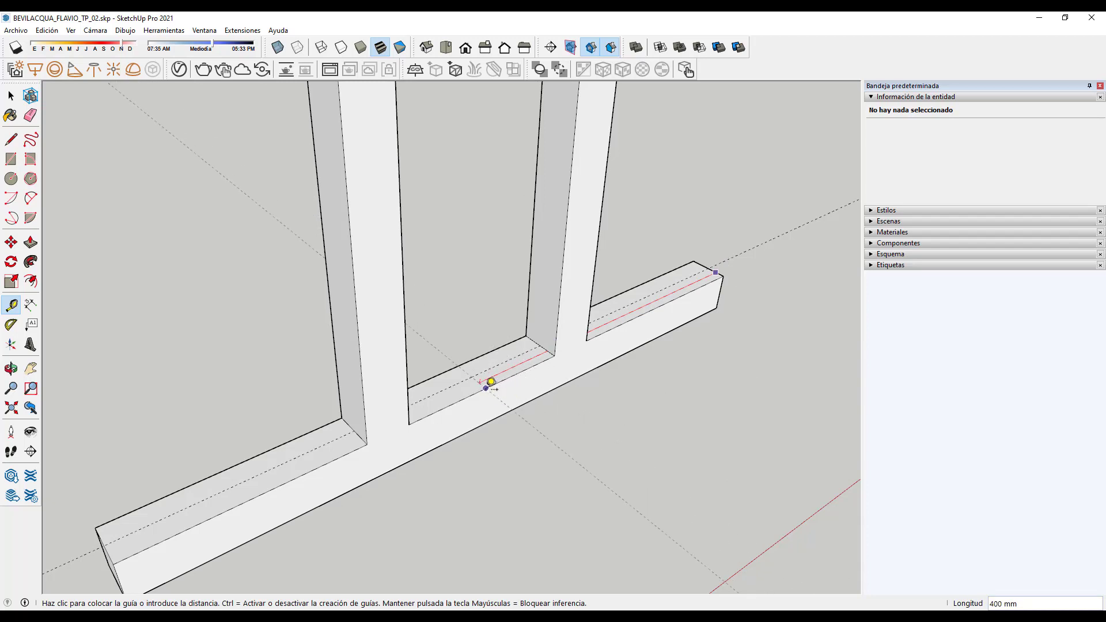
left_click(492, 381)
scroll(500, 382, "down", 6)
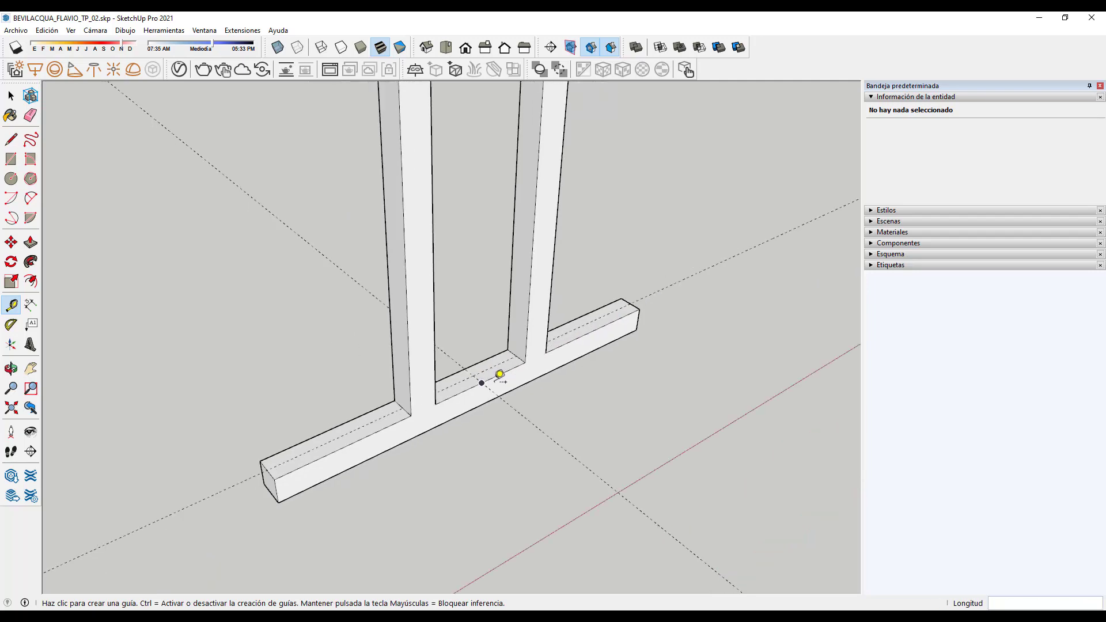
scroll(499, 397, "up", 3)
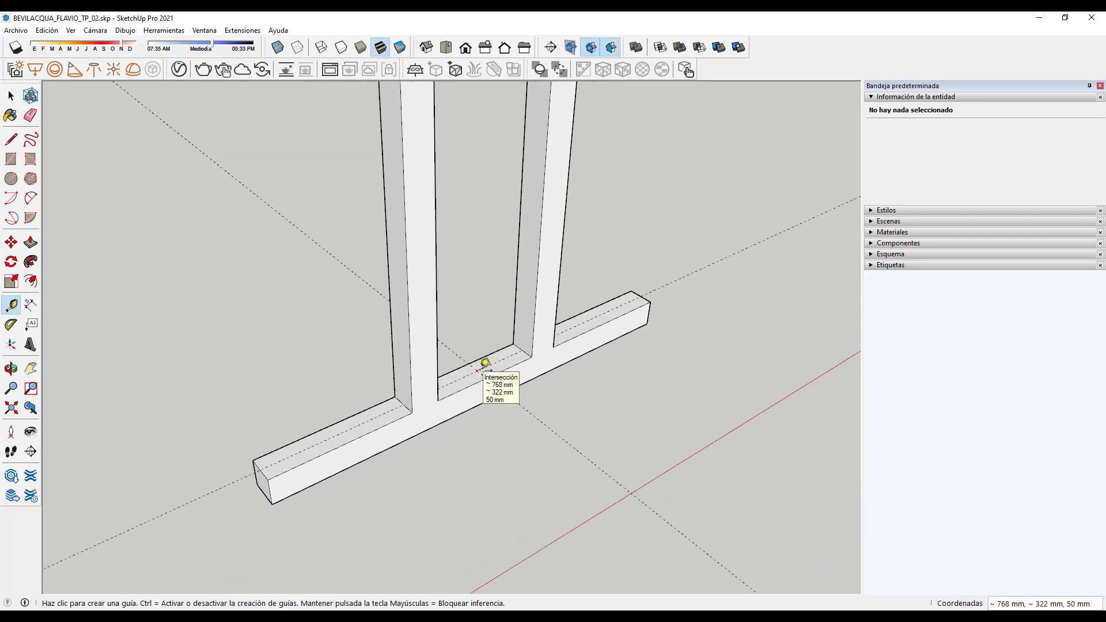
scroll(473, 453, "down", 3)
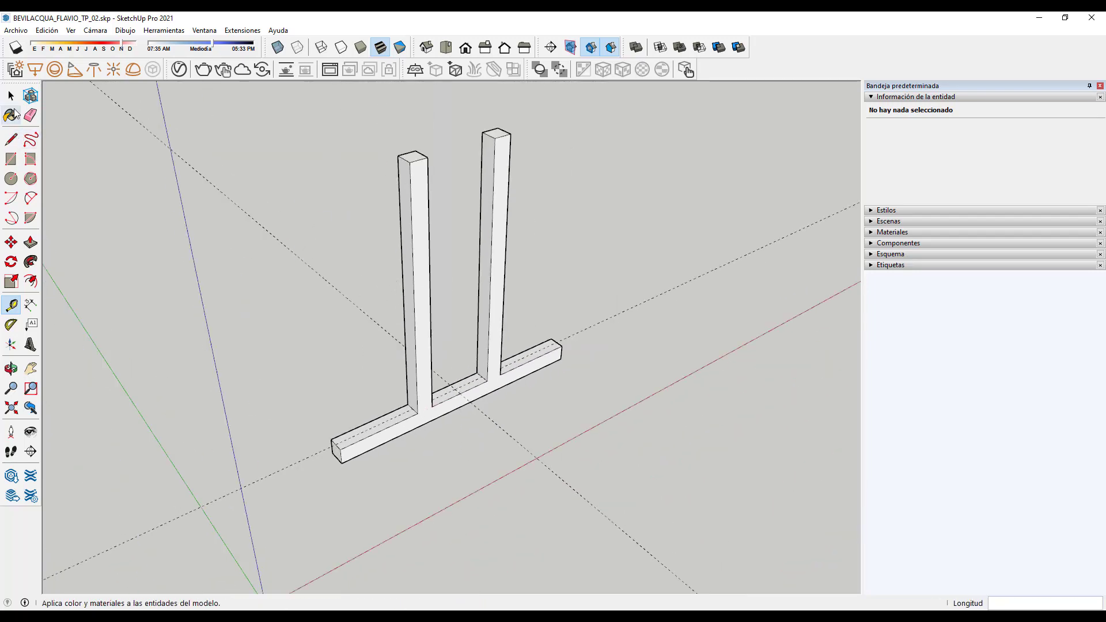
Step: Rotate a copy of the post frame group 90° about the guide intersection
left_click(11, 95)
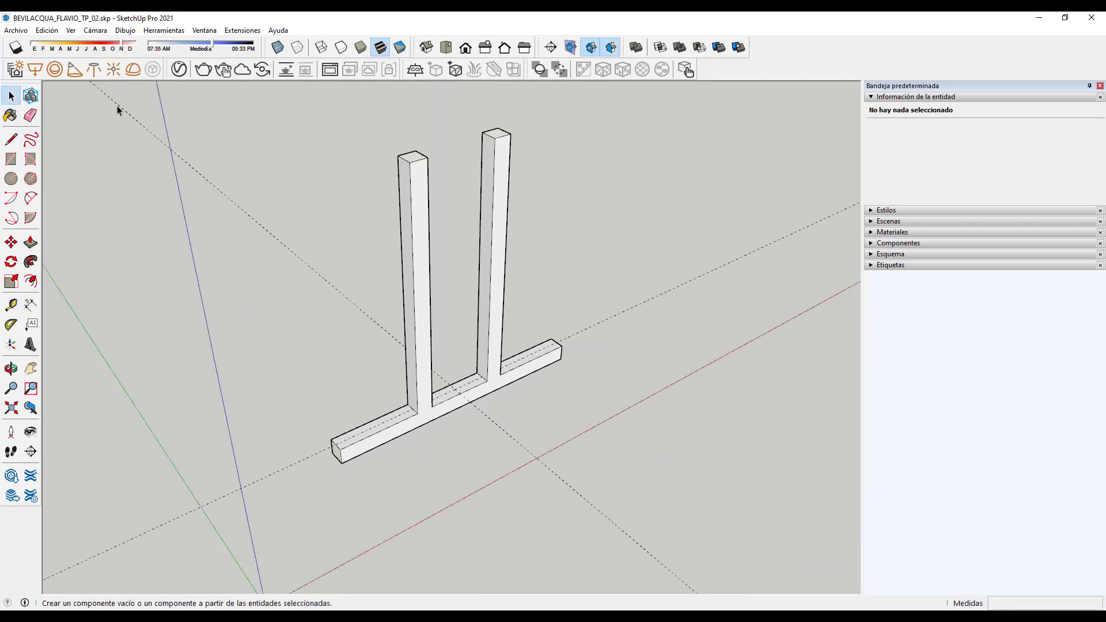
left_click(422, 213)
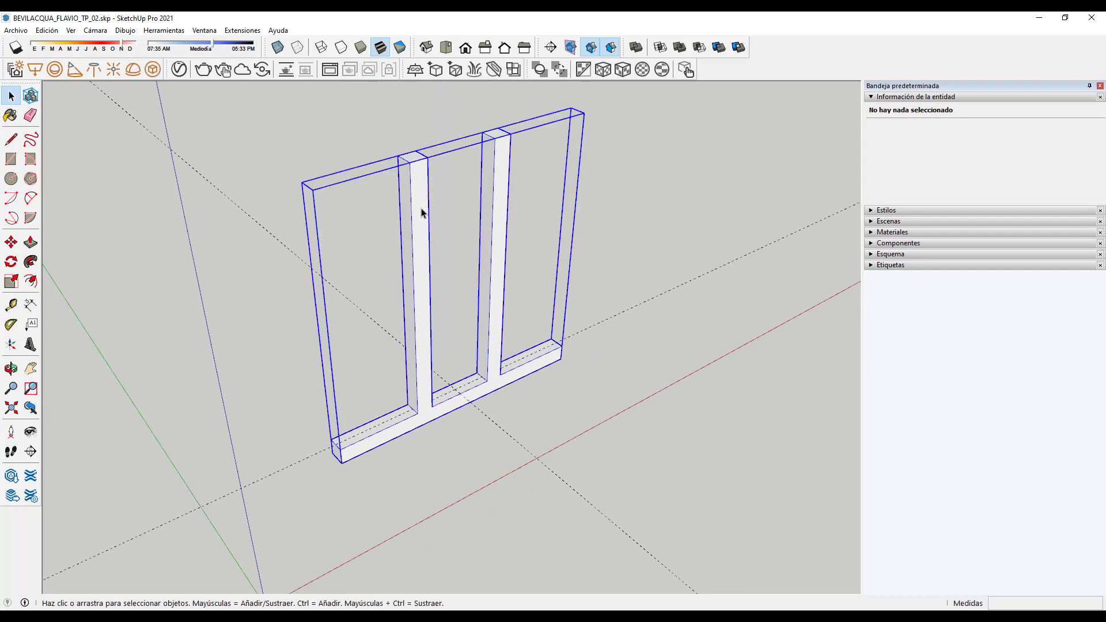
left_click(10, 261)
scroll(499, 395, "up", 3)
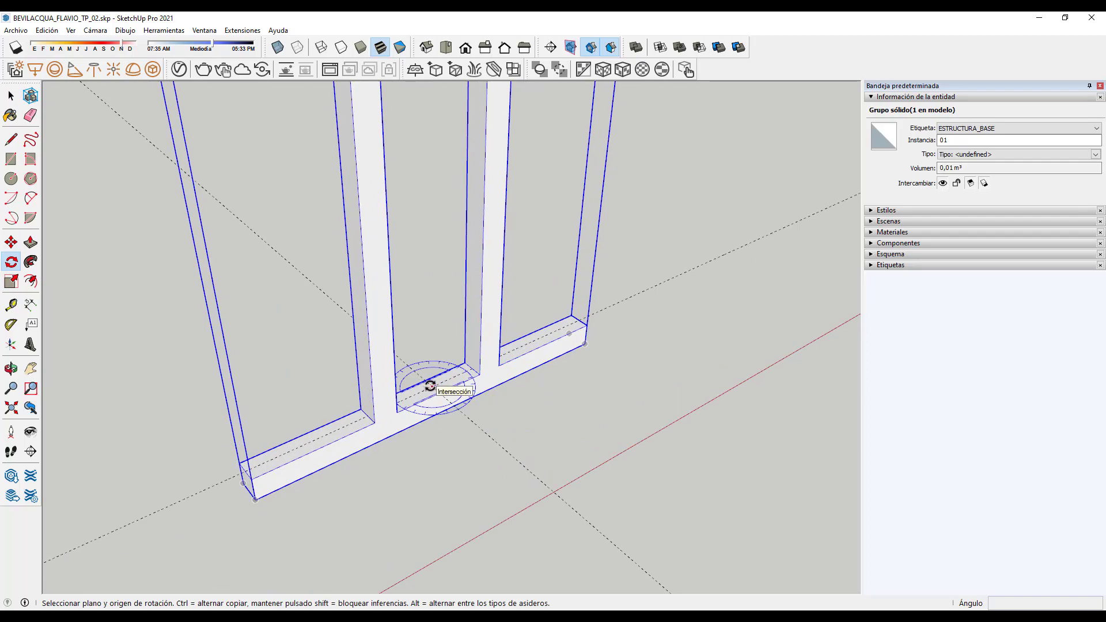
left_click(434, 387)
scroll(443, 389, "down", 3)
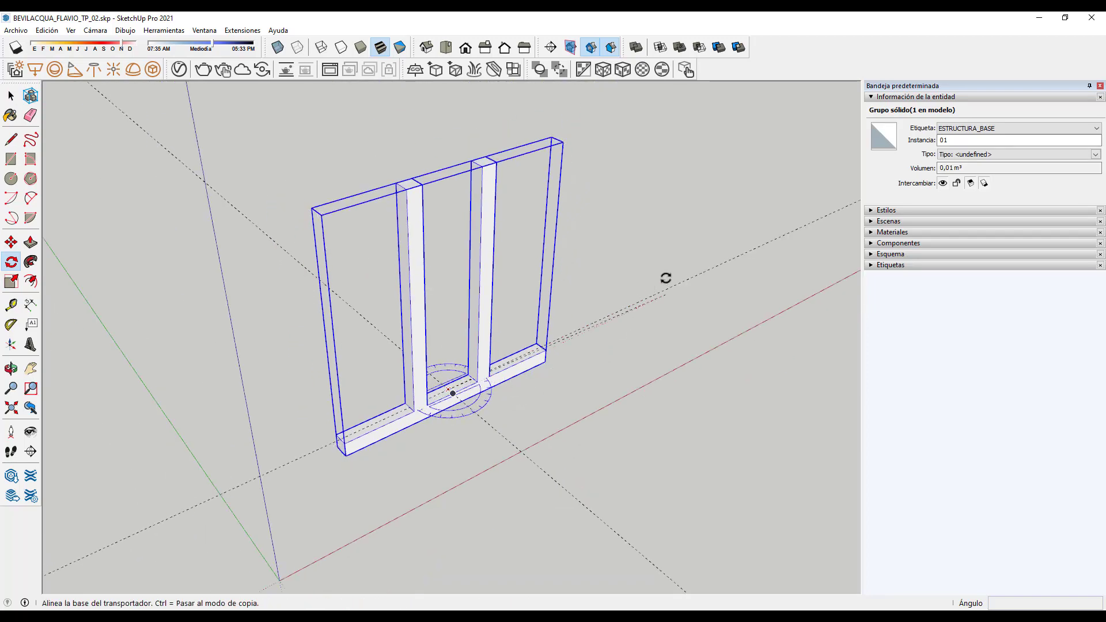
left_click(707, 275)
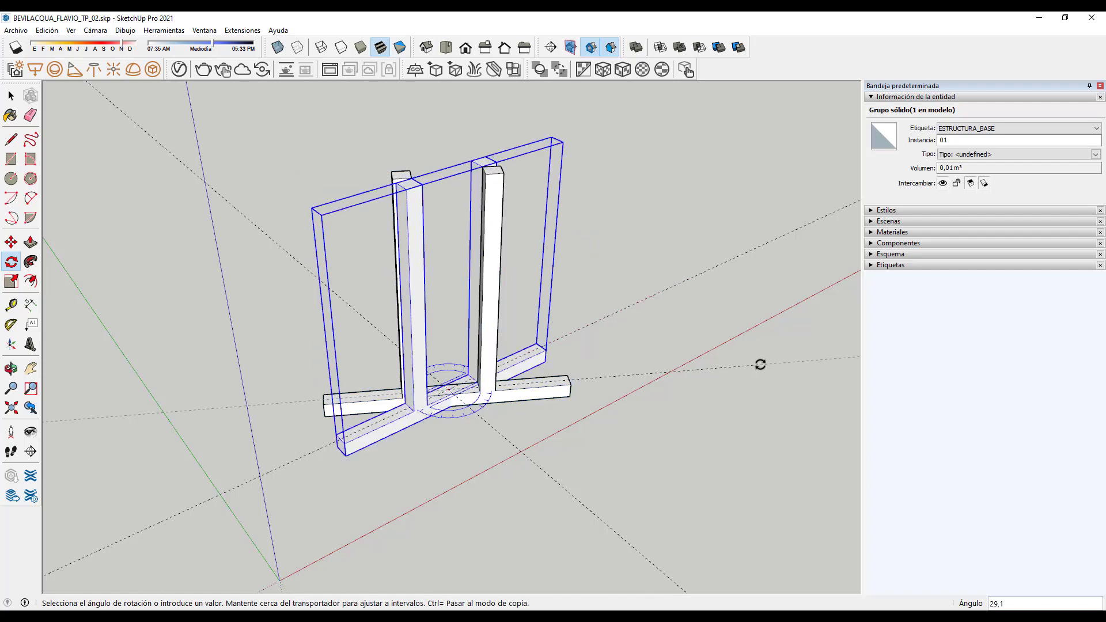
key("Return")
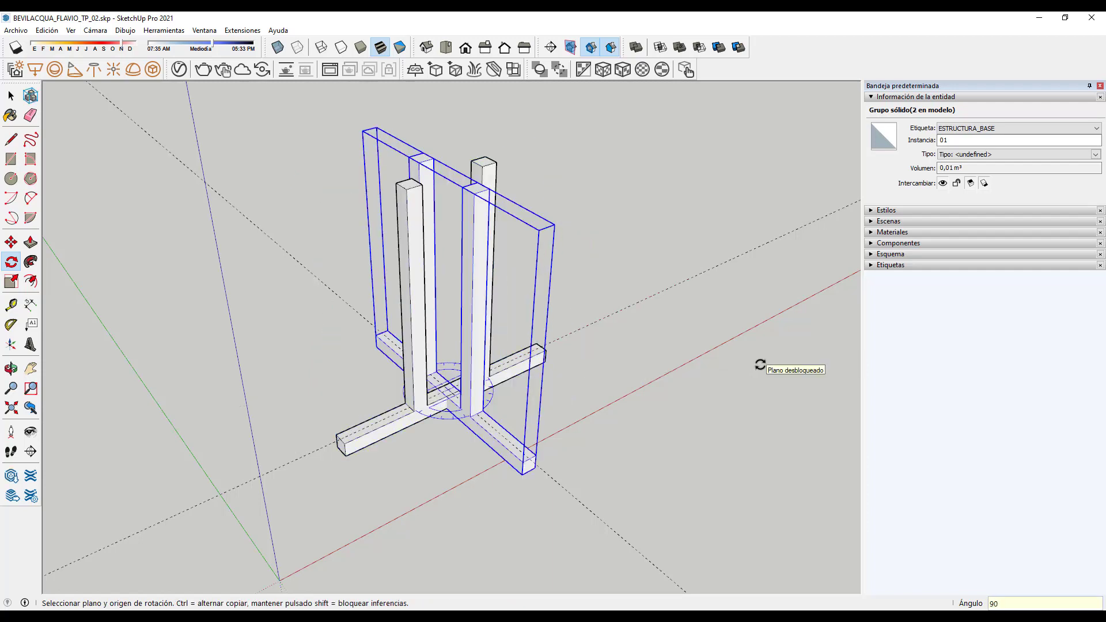
Step: Clear the selection and select the upright frame group
left_click(11, 95)
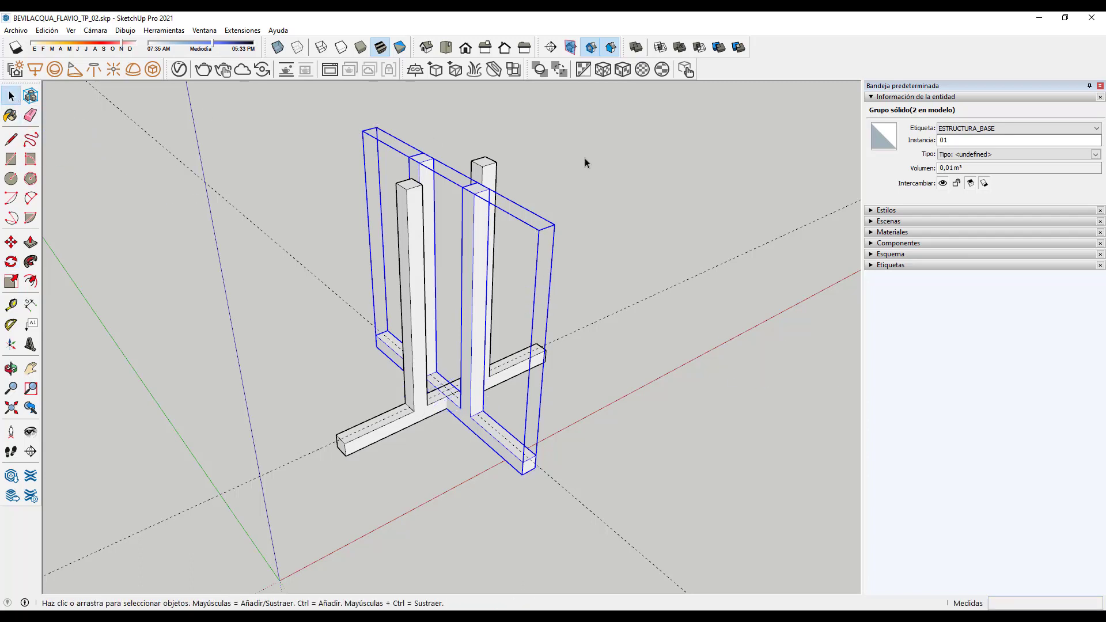
left_click(585, 159)
left_click(487, 175)
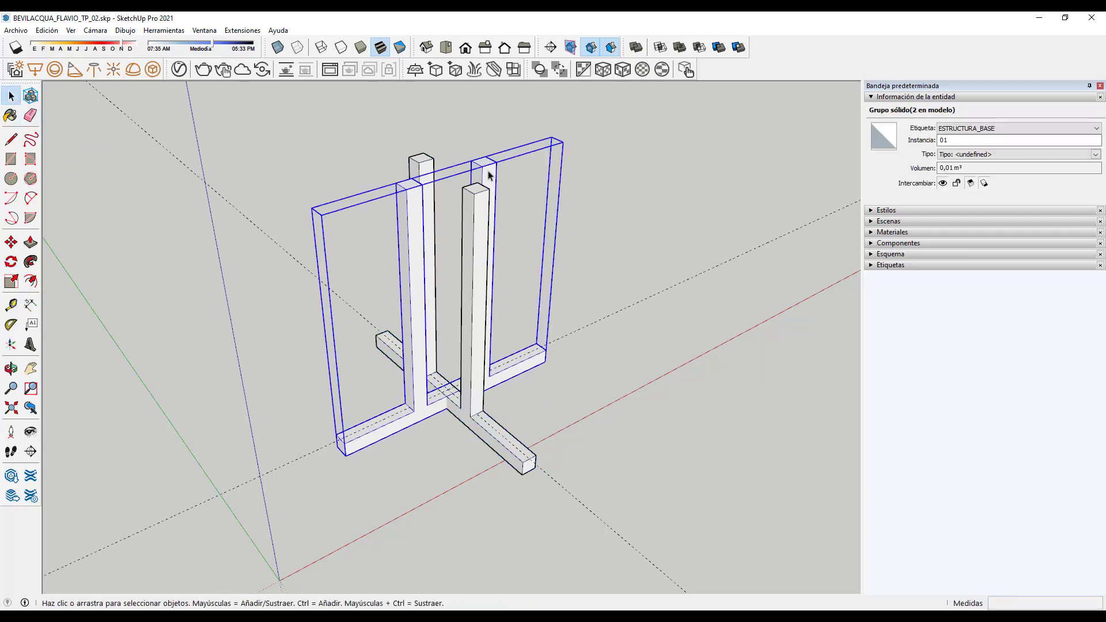
Step: Give the rotated post frame the instance name 02
left_click(429, 172)
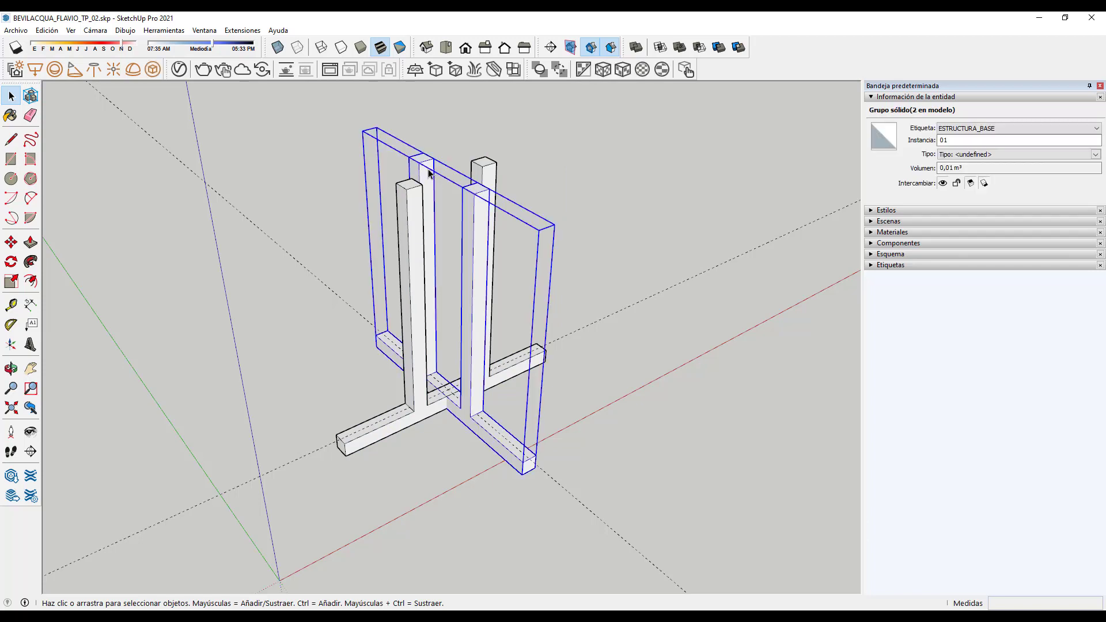
left_click(966, 140)
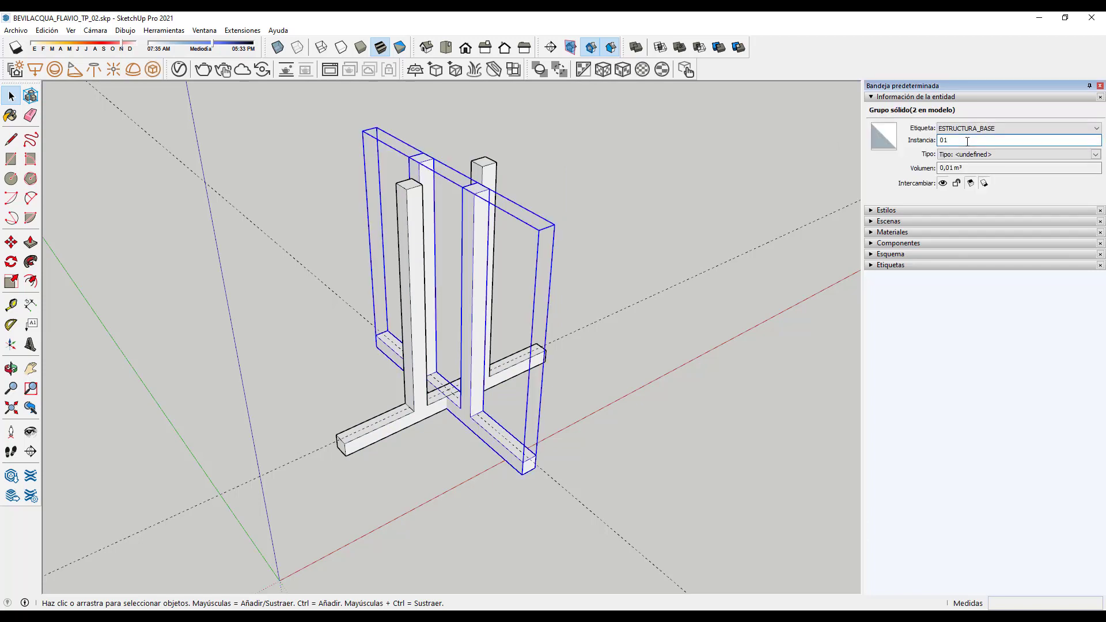
left_click(648, 176)
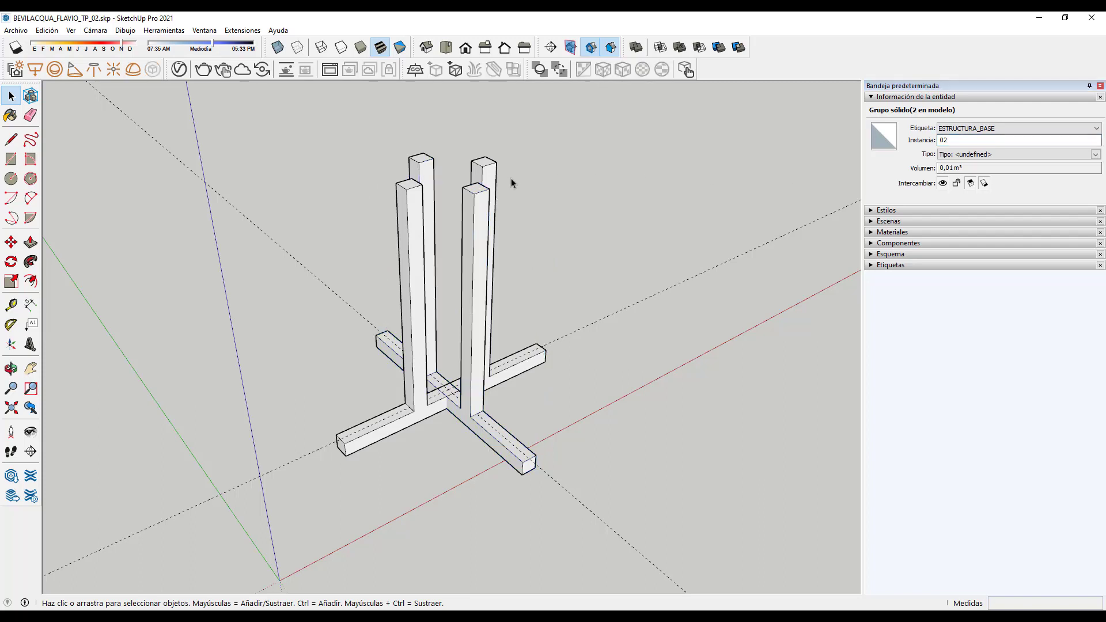
Step: Zoom in to inspect where the two frames' beams overlap
left_click(496, 167)
left_click(599, 191)
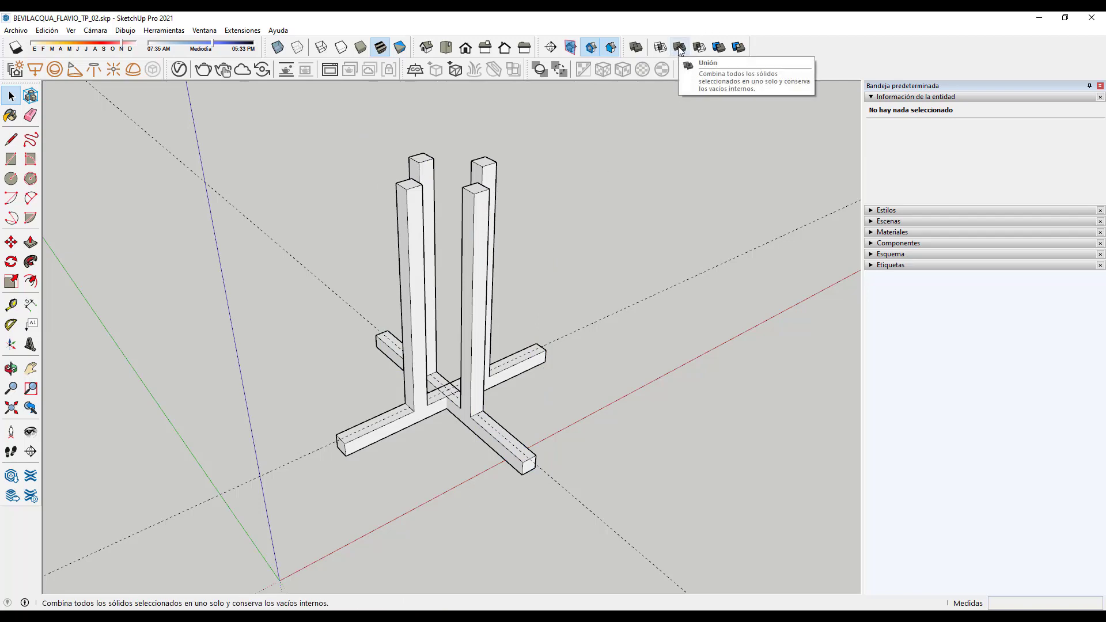
scroll(461, 420, "up", 6)
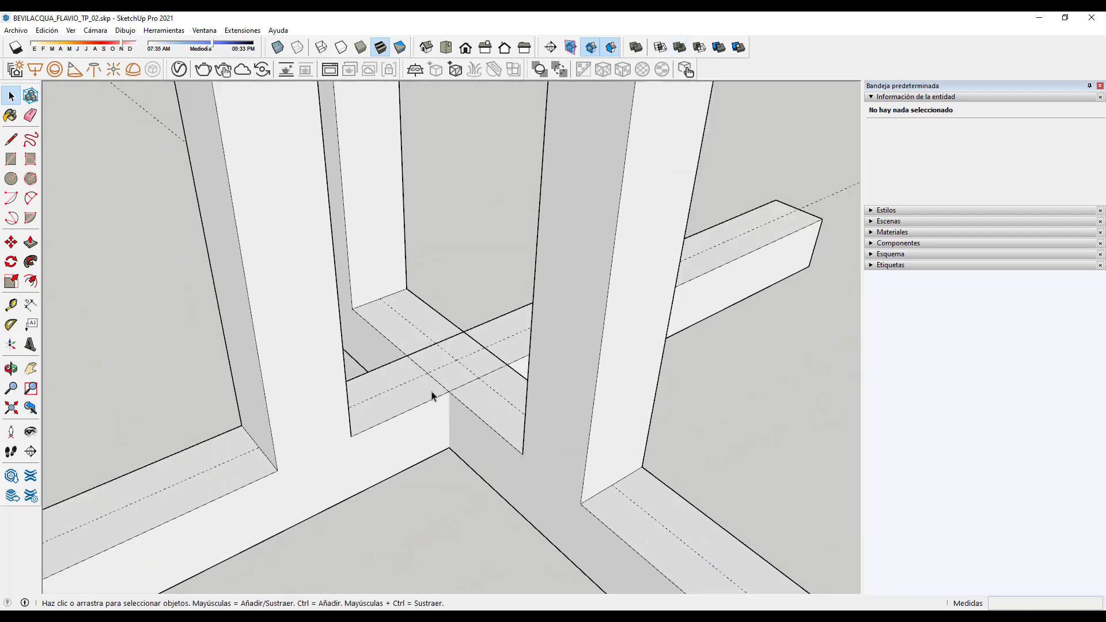
scroll(432, 395, "up", 5)
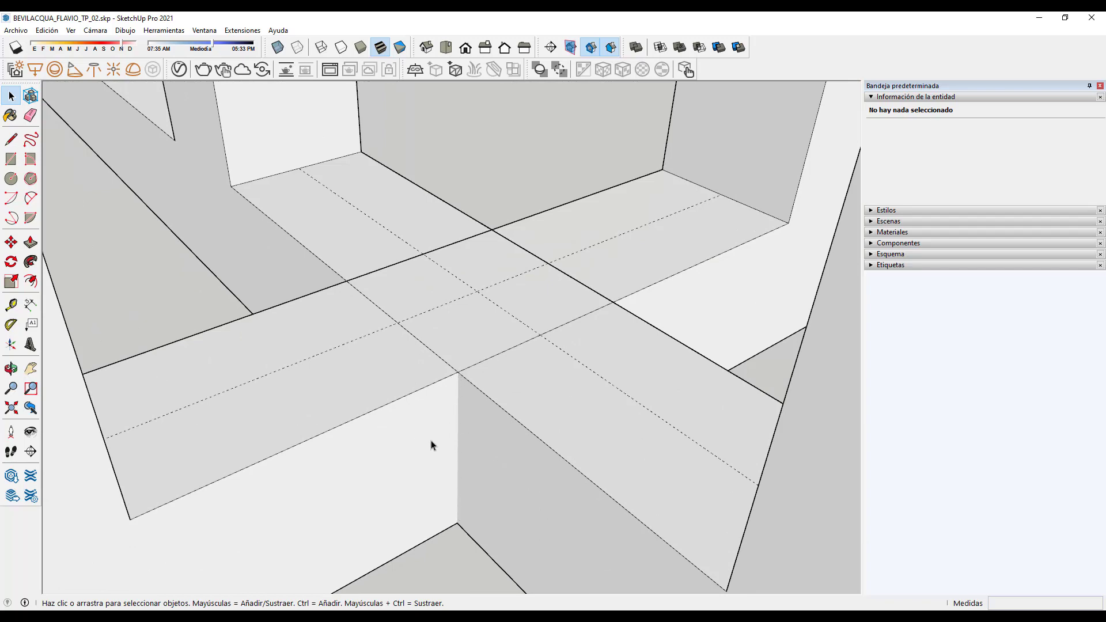
scroll(455, 392, "down", 8)
scroll(461, 390, "up", 5)
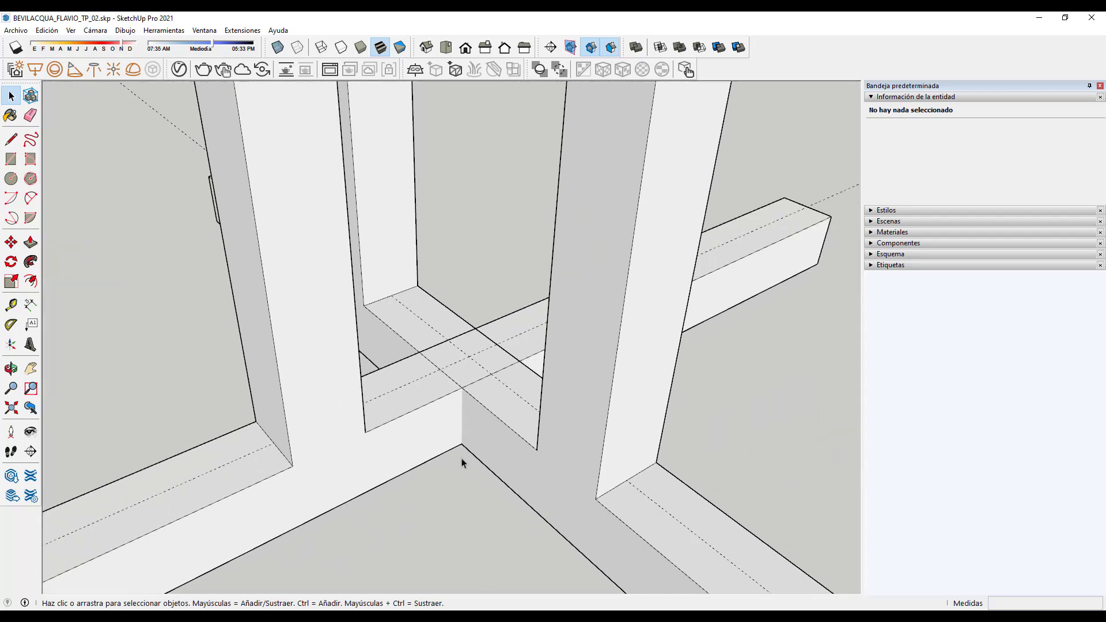
scroll(462, 457, "down", 8)
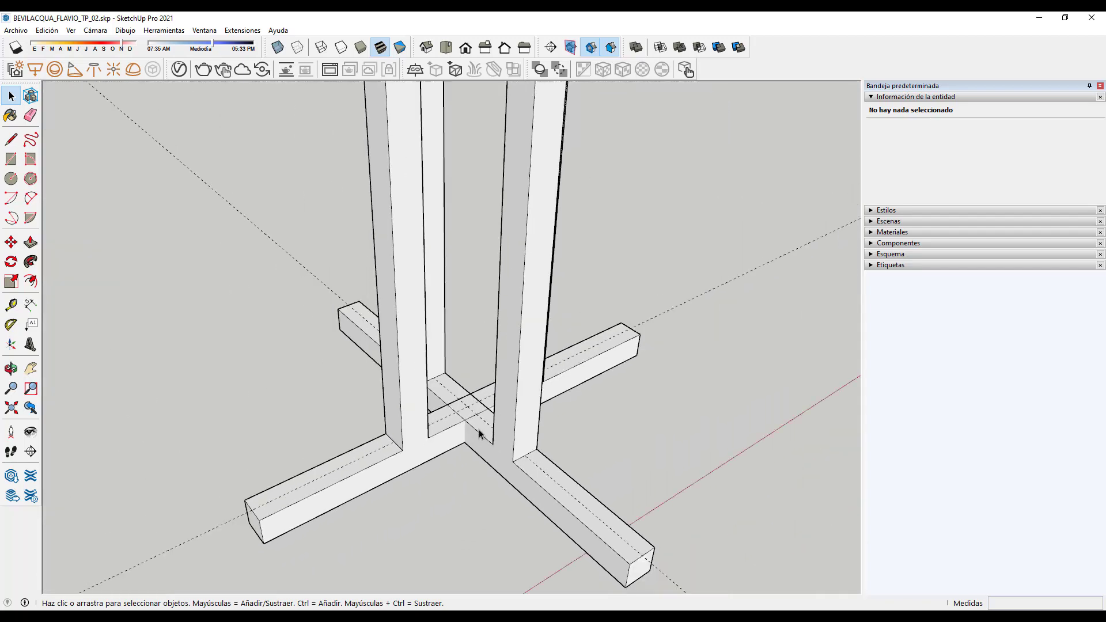
Step: Unite the original and rotated frames into one solid
left_click(680, 46)
left_click(538, 187)
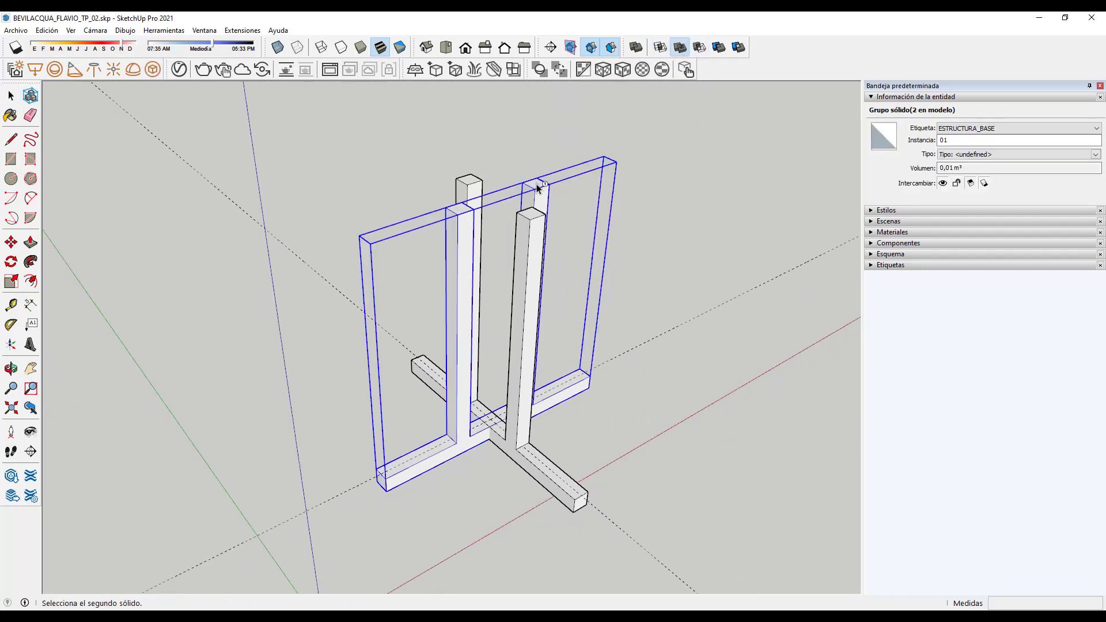
left_click(471, 178)
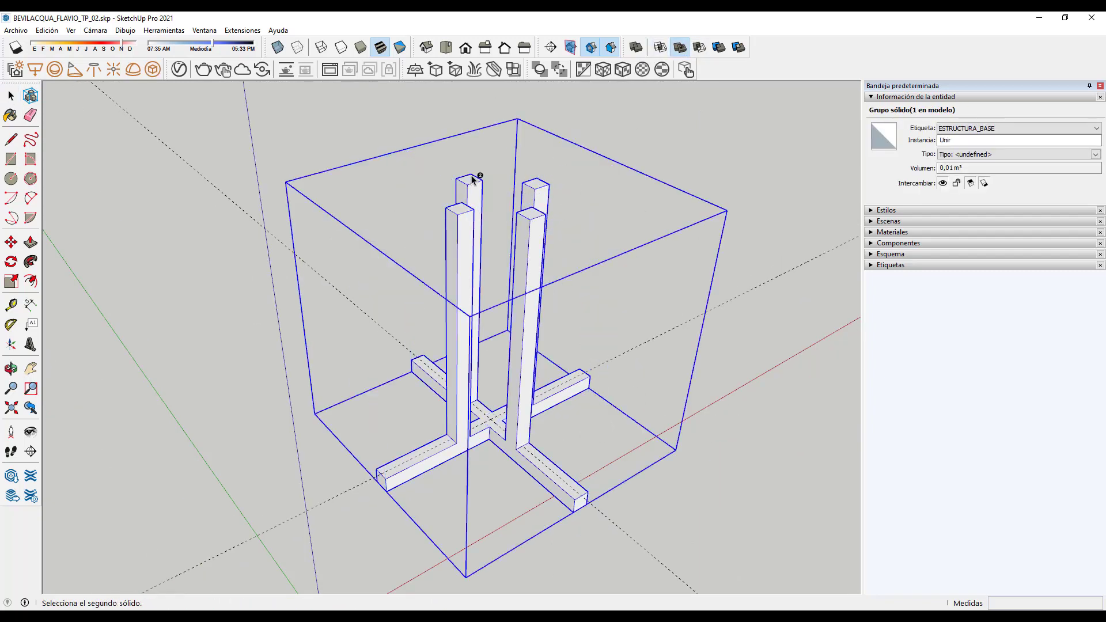
Step: Edit the united solid's instance name in Entity Info
left_click(11, 96)
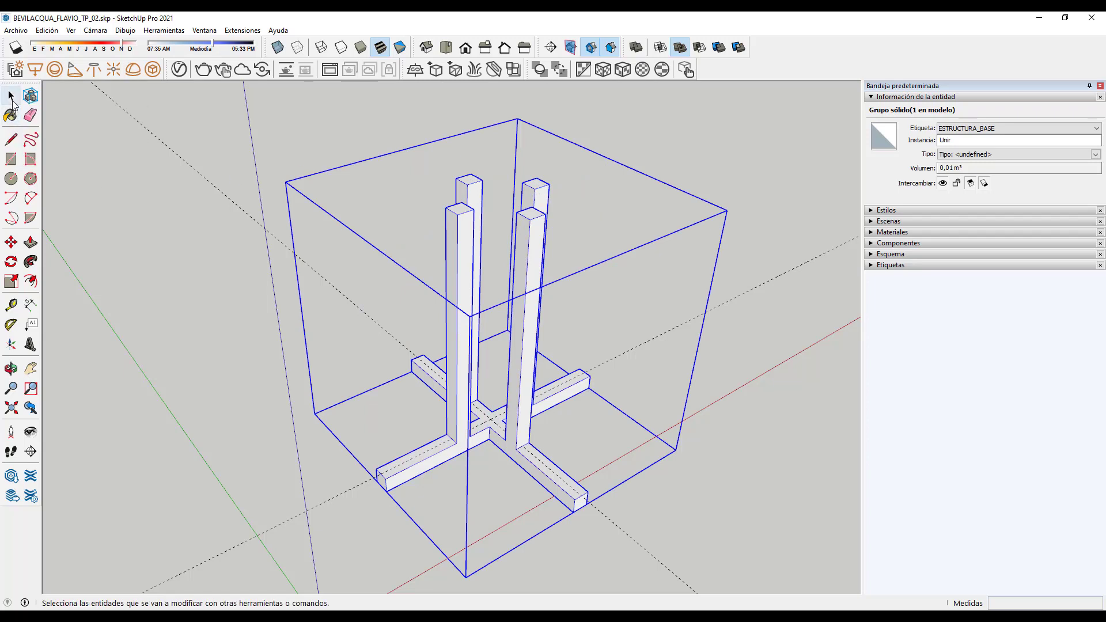
left_click(123, 218)
left_click(464, 192)
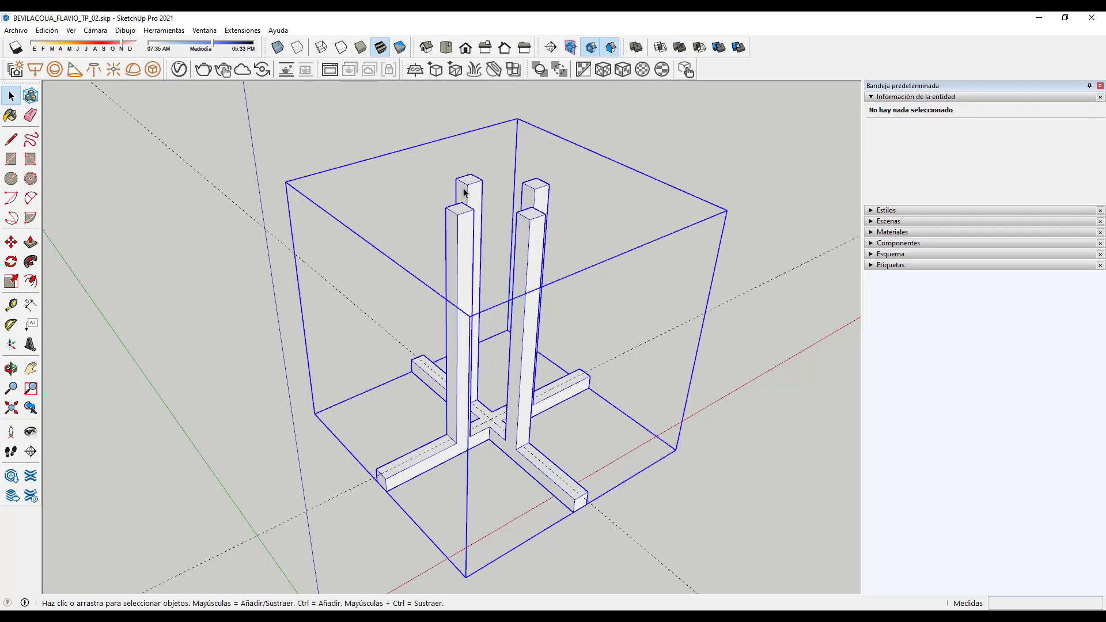
left_click(956, 140)
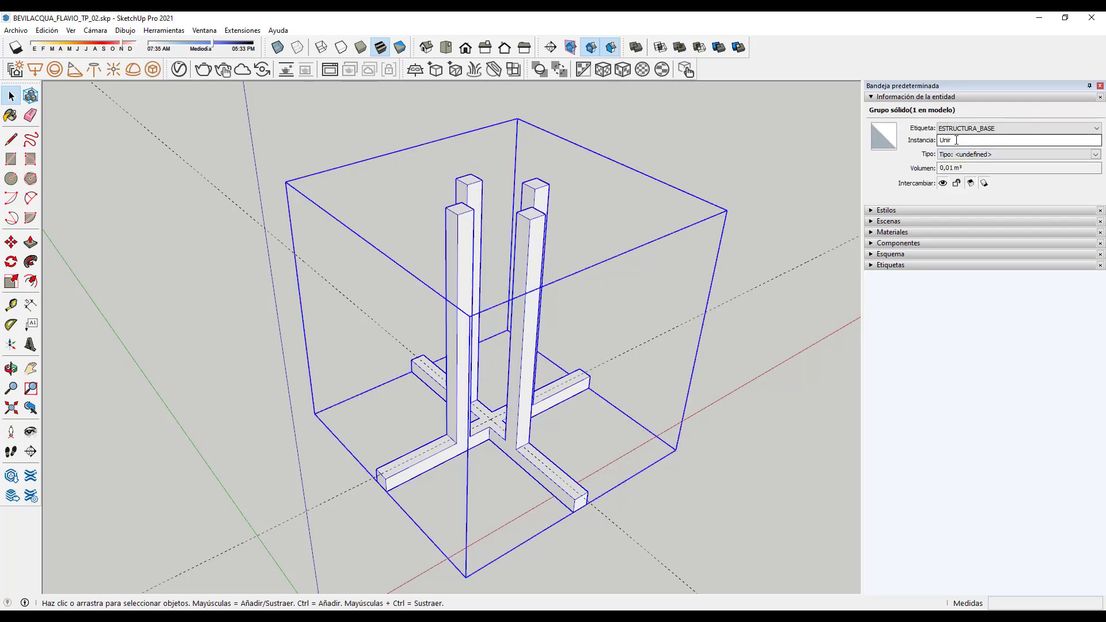
scroll(265, 358, "down", 2)
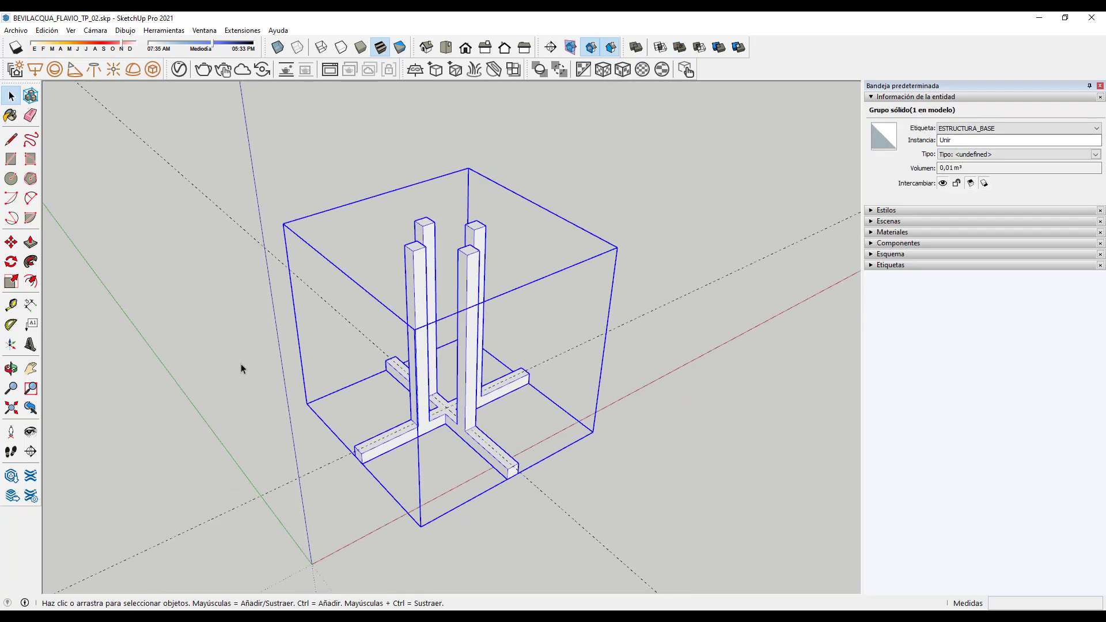
left_click(240, 364)
Step: Delete the stray dashed guide line and close the group being edited
left_click(613, 309)
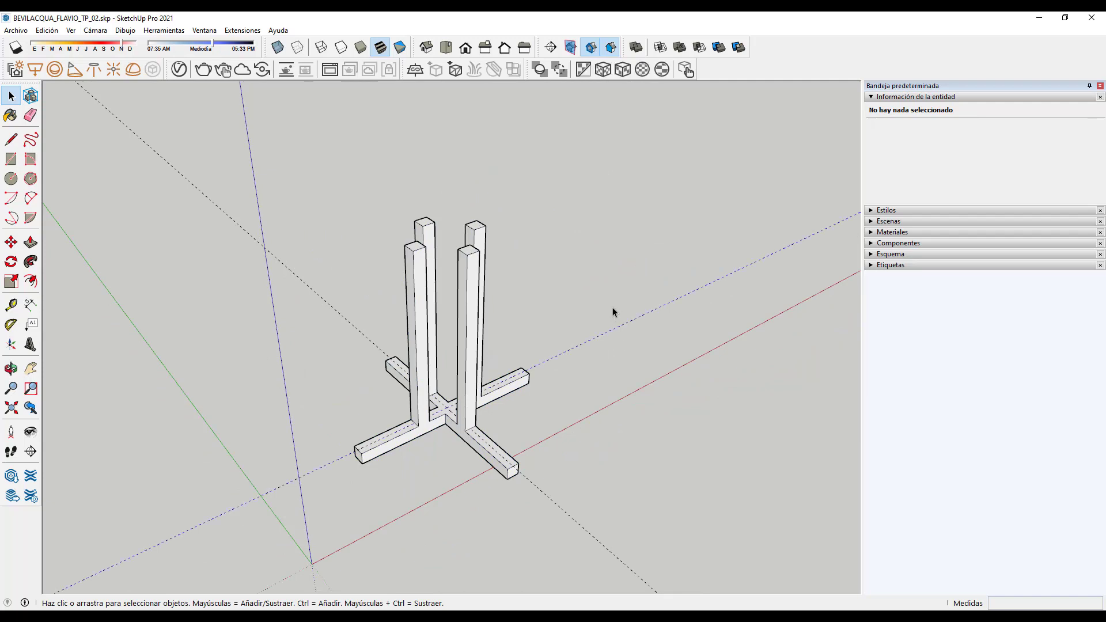
key("Delete")
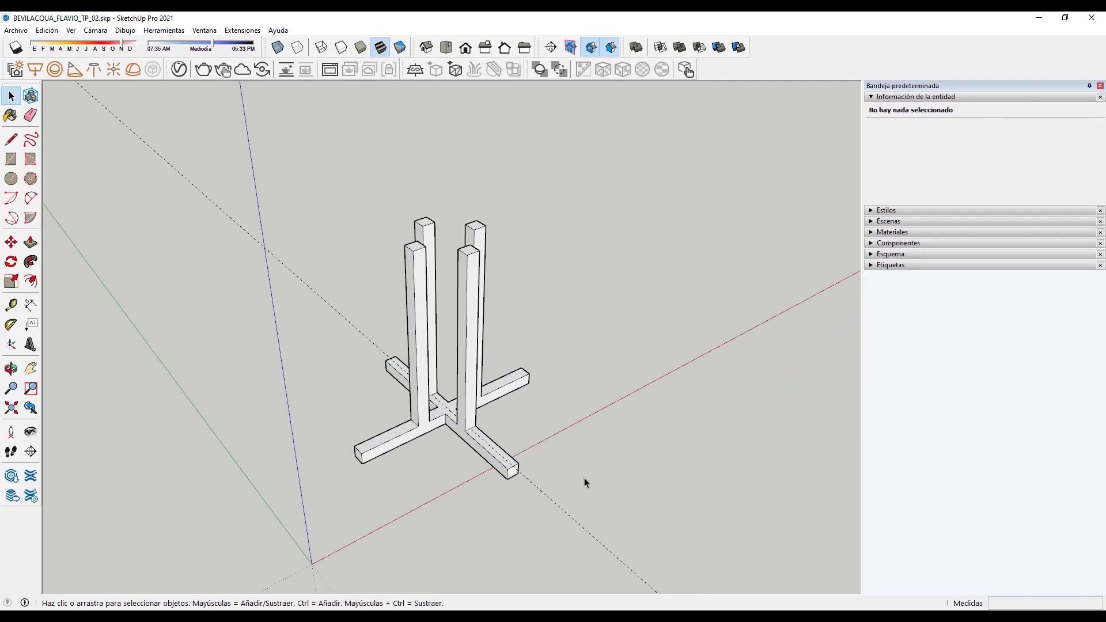
middle_click_drag(450, 395, 649, 461)
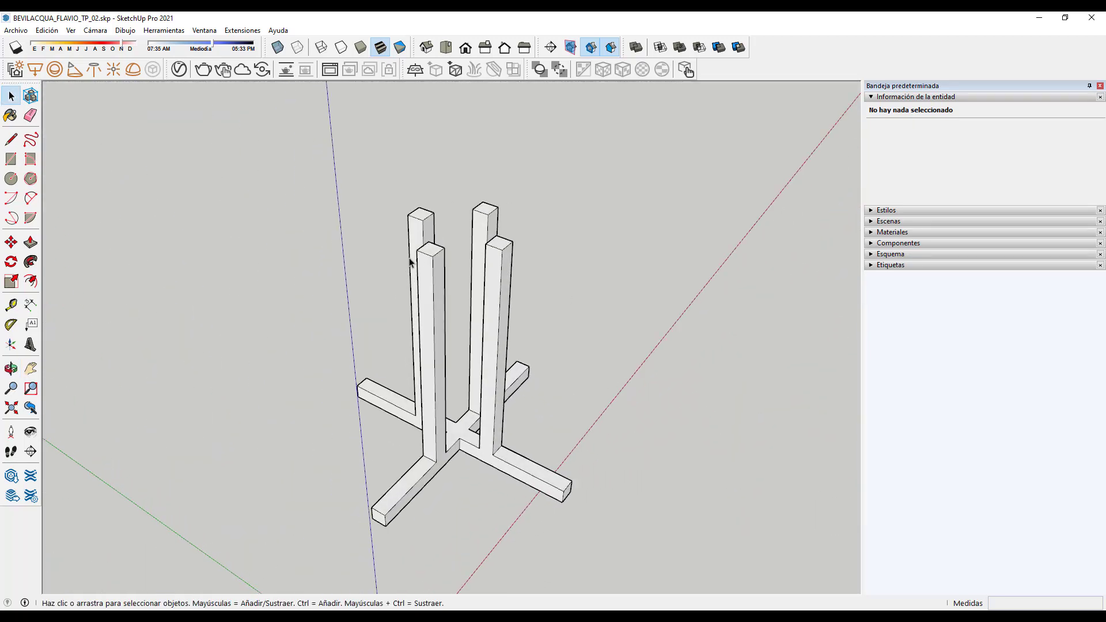
scroll(498, 265, "up", 2)
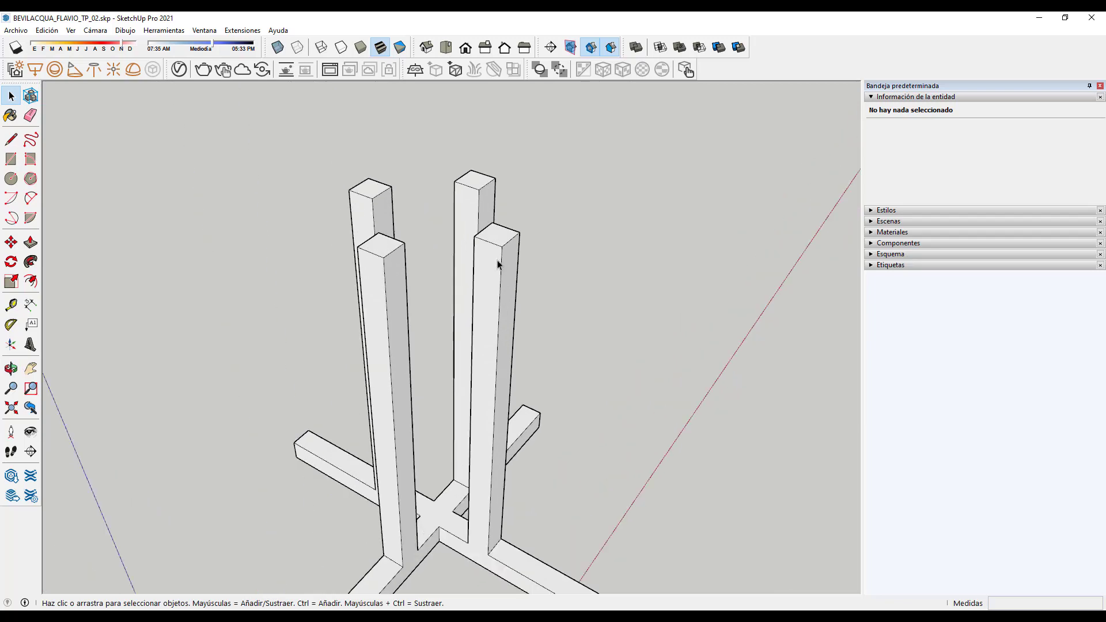
scroll(494, 265, "down", 3)
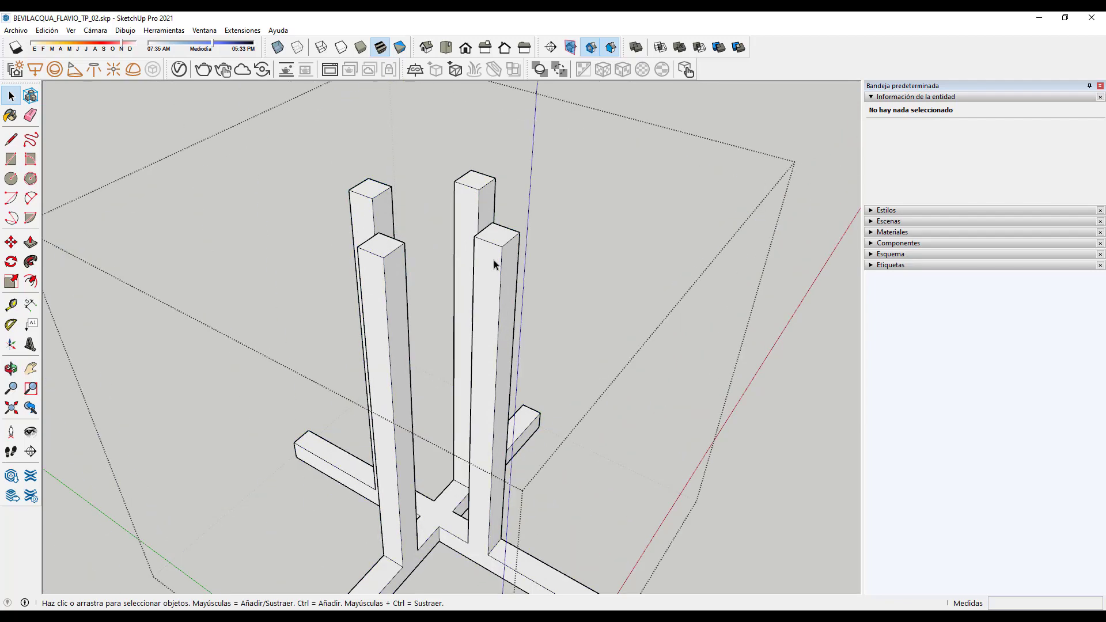
left_click(722, 479)
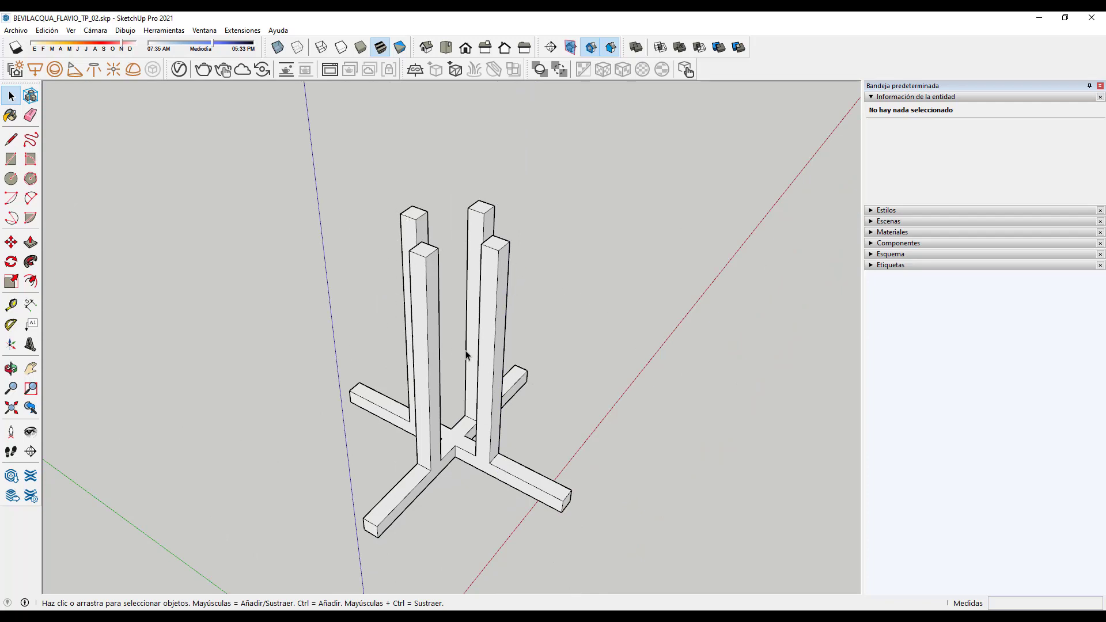
mouse_move(435, 367)
middle_mouse_down()
mouse_move(469, 351)
mouse_move(432, 230)
middle_mouse_up()
scroll(437, 308, "up", 6)
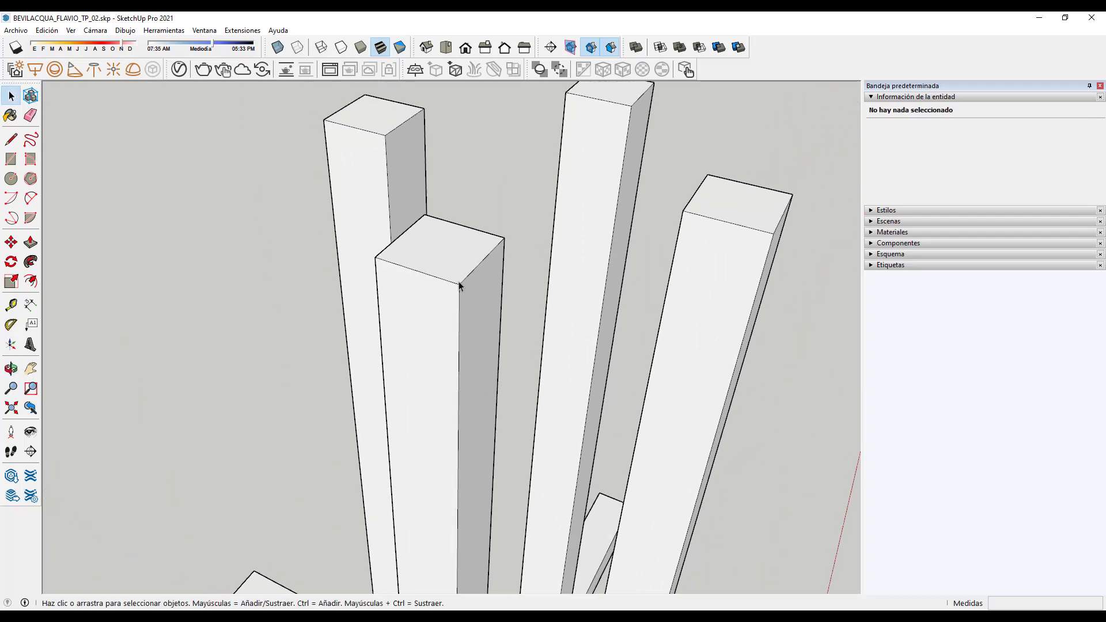
Step: Place a guide from the front post's top front edge to its corner
left_click(11, 304)
left_click(483, 260)
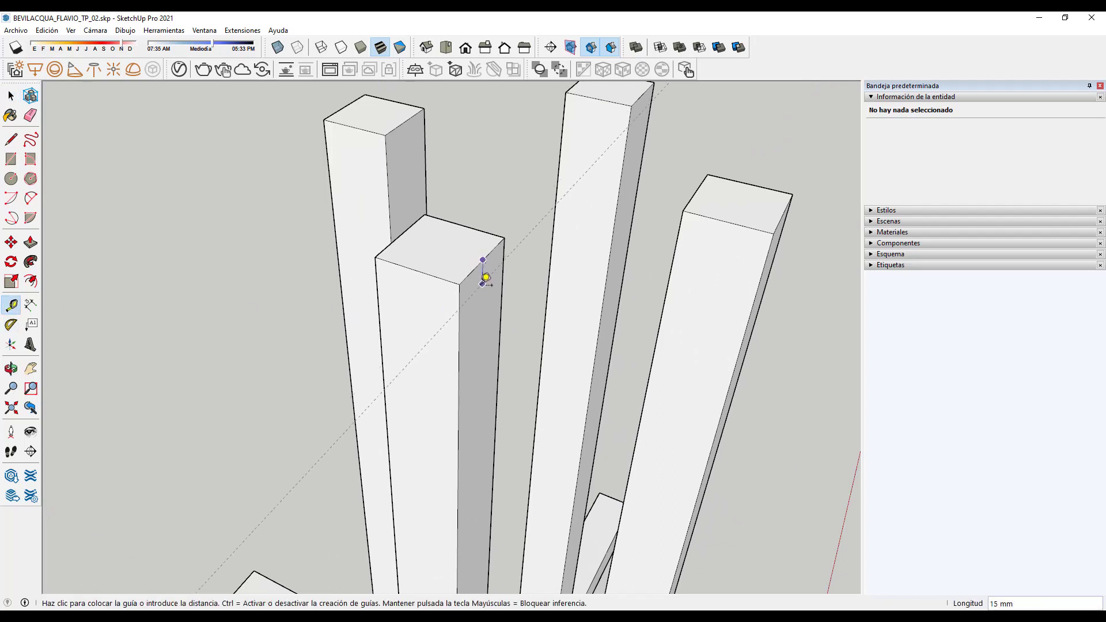
left_click(491, 320)
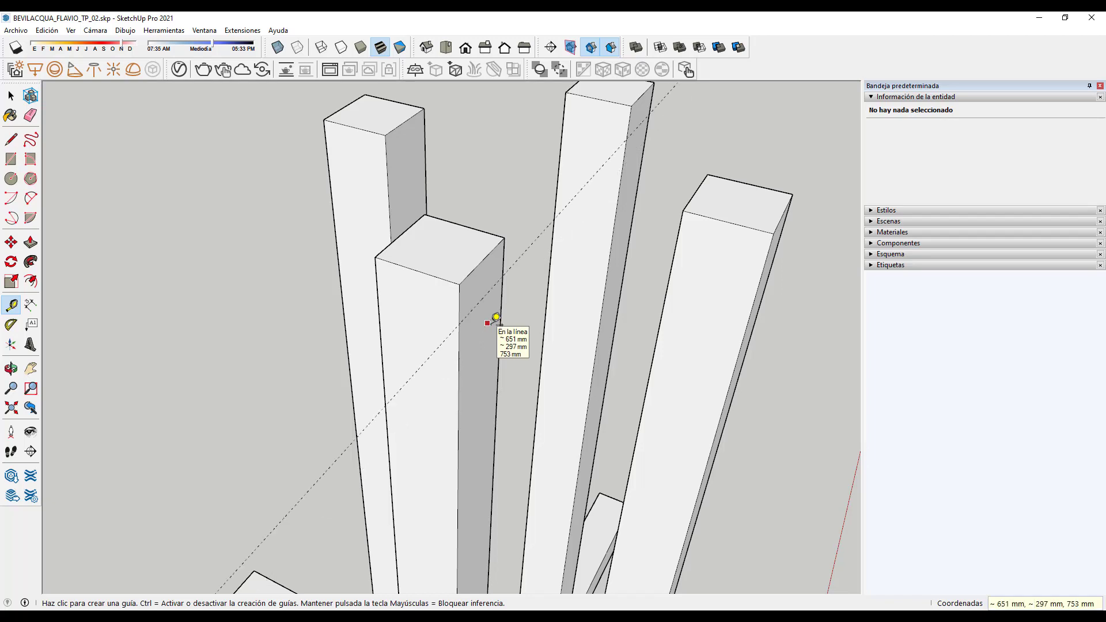
scroll(451, 273, "up", 4)
left_click(403, 266)
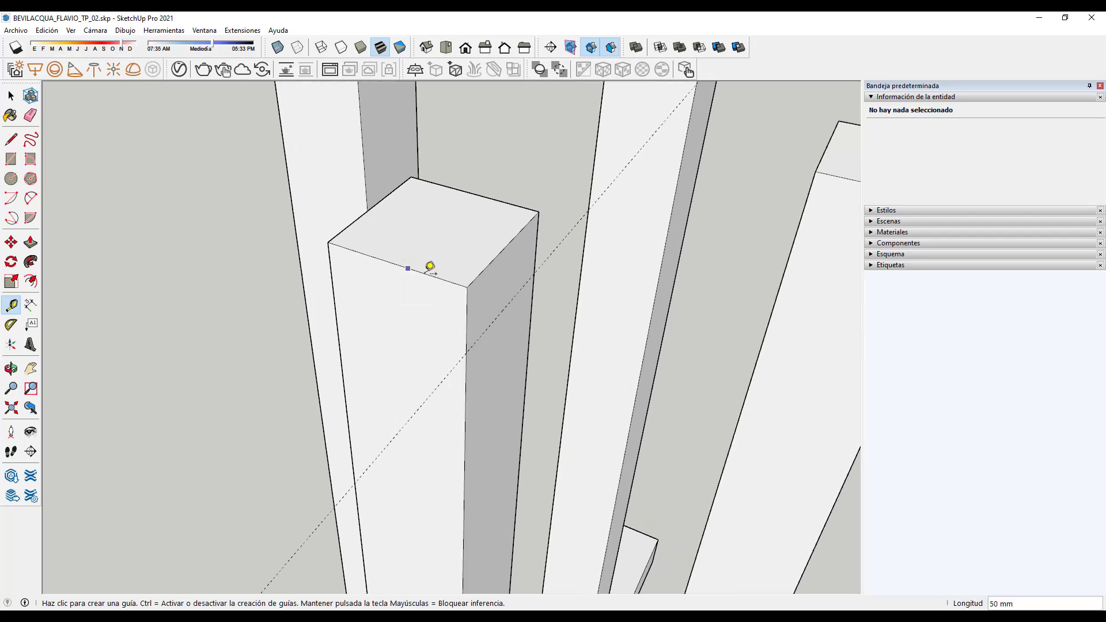
left_click(471, 357)
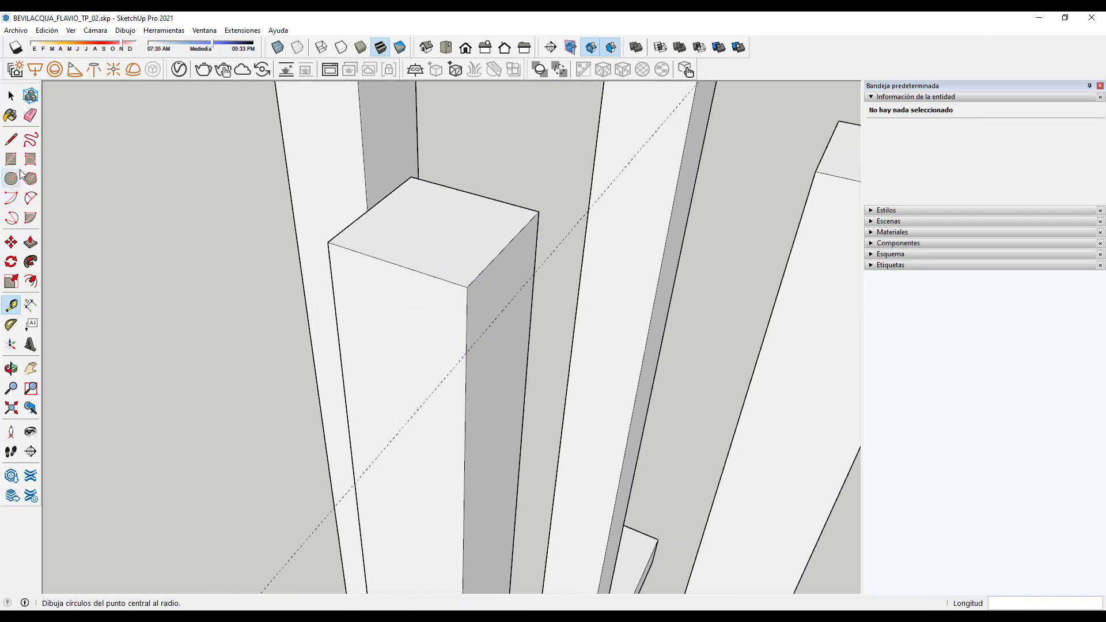
Step: Start a line along the post's top edge, then cancel it
left_click(12, 140)
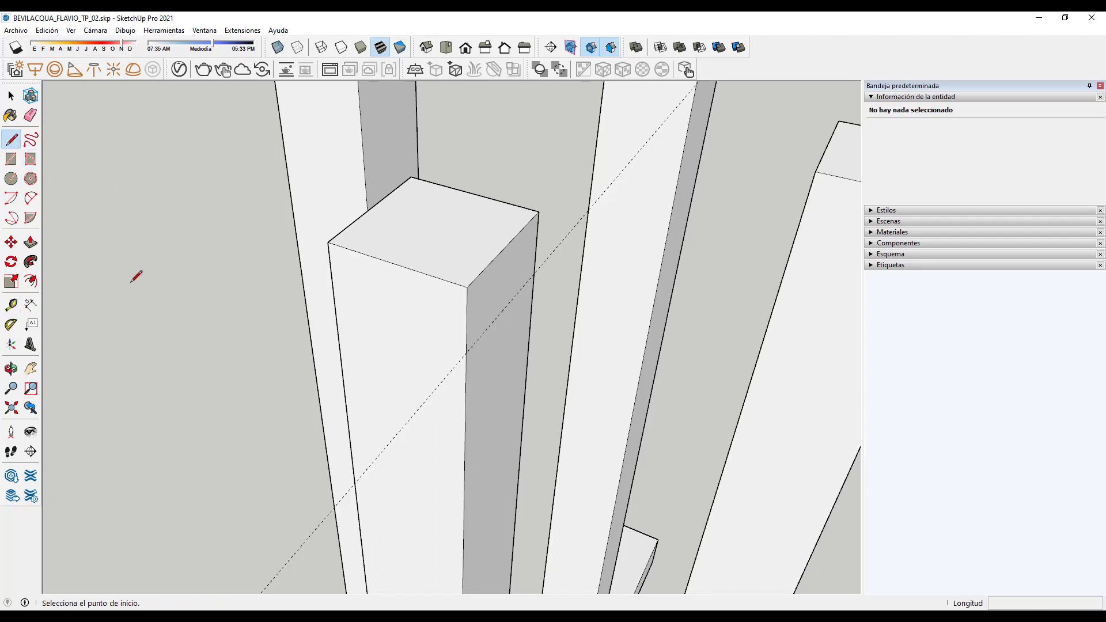
left_click(395, 263)
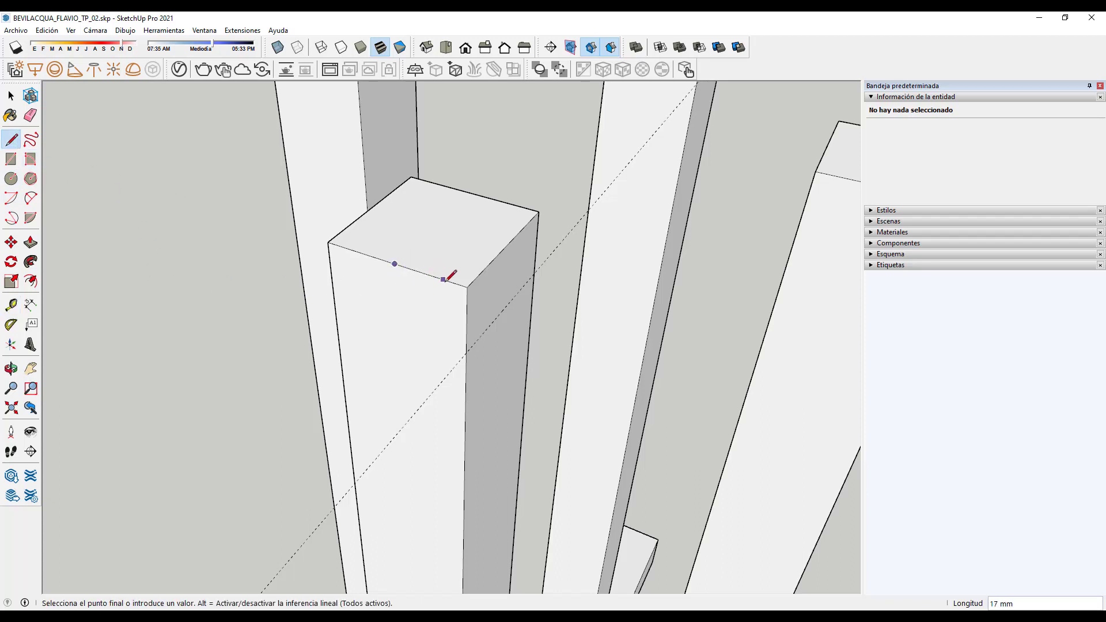
key("Escape")
left_click(466, 353)
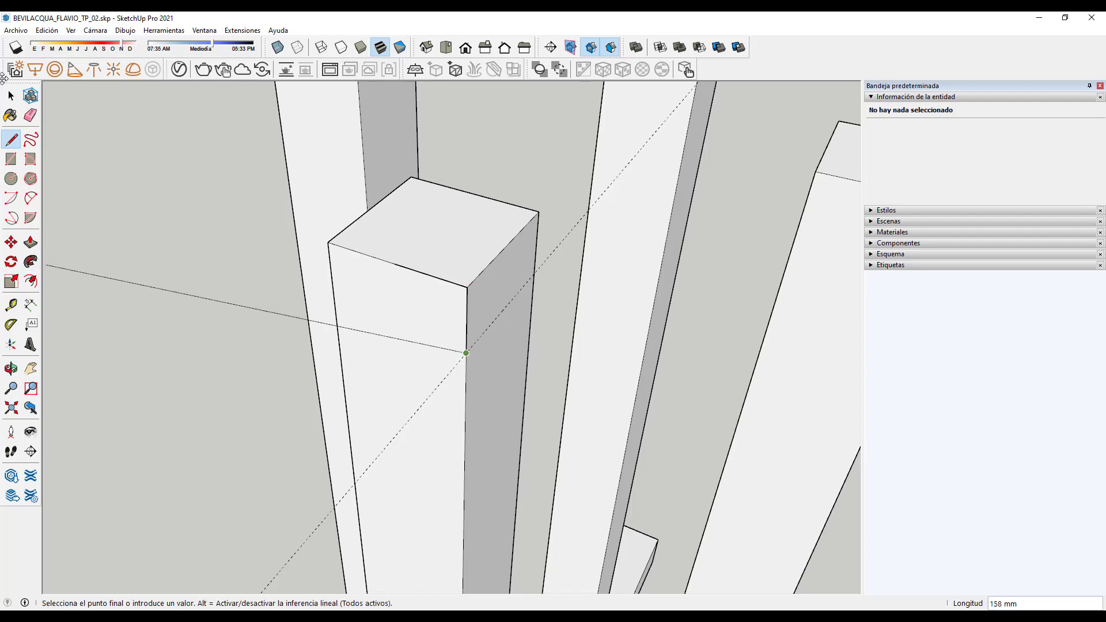
left_click(11, 96)
Step: Window-select the front post's top corner edges
middle_click_drag(243, 372, 407, 330)
scroll(407, 330, "down", 10)
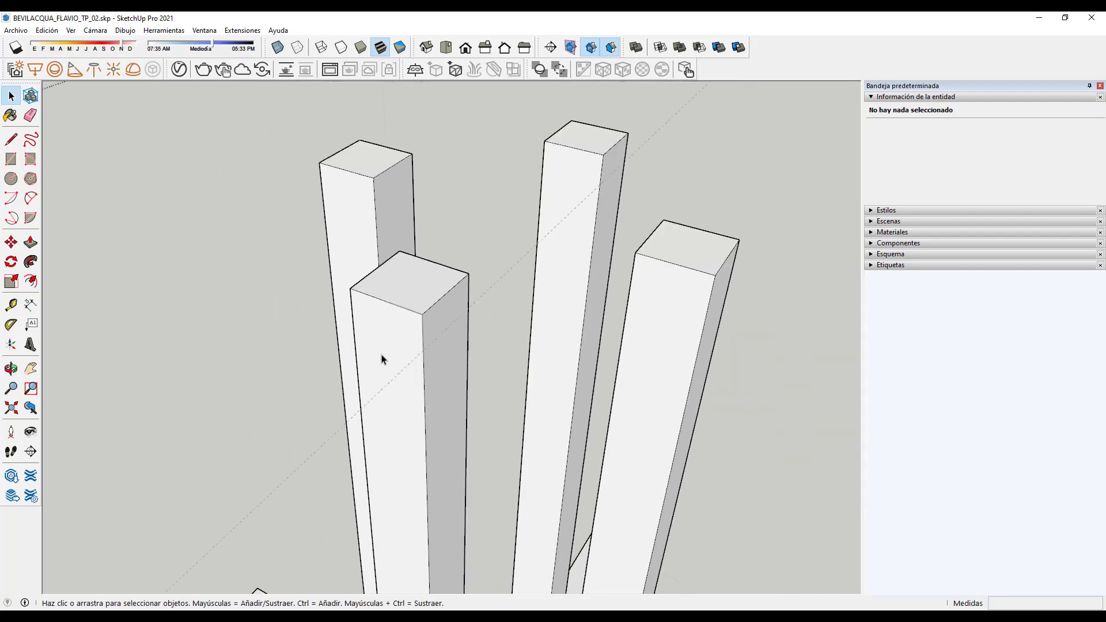
scroll(413, 318, "up", 6)
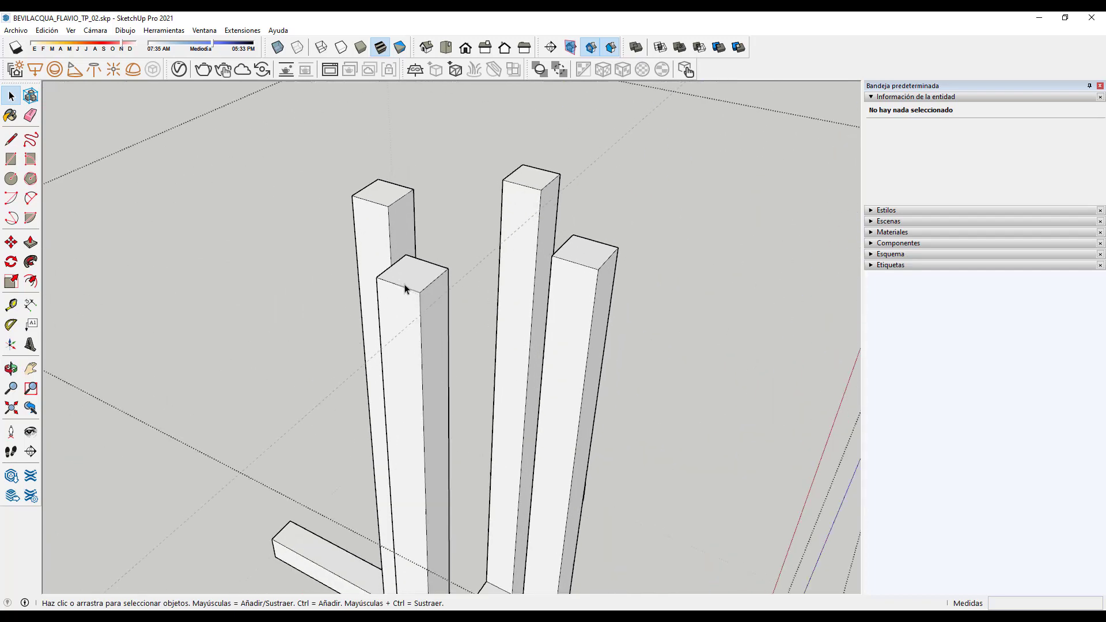
scroll(434, 348, "down", 5)
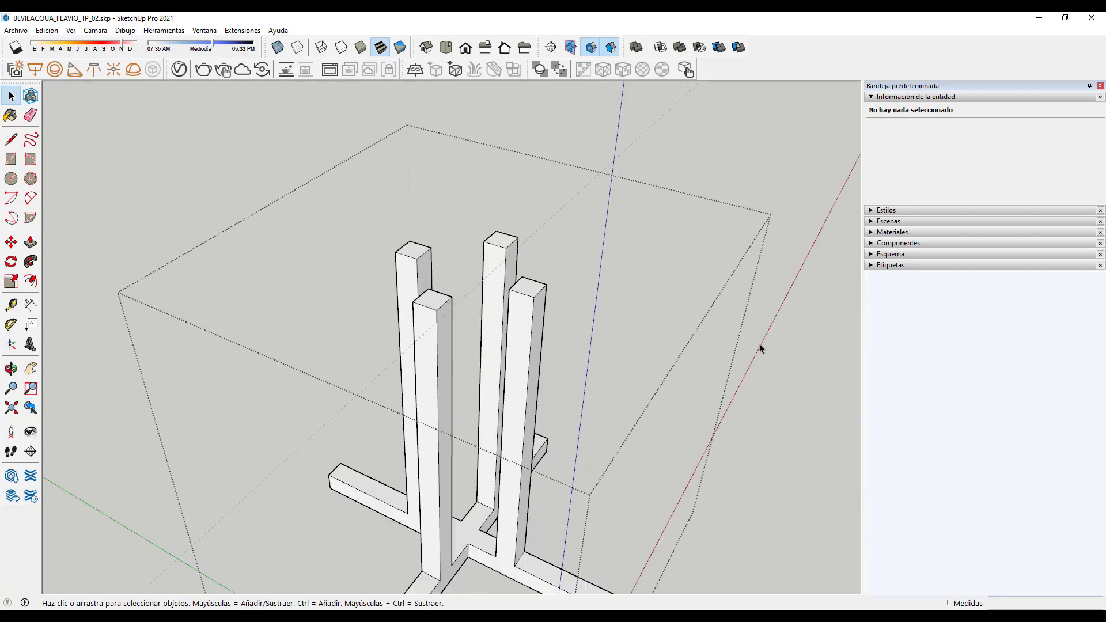
scroll(434, 316, "up", 6)
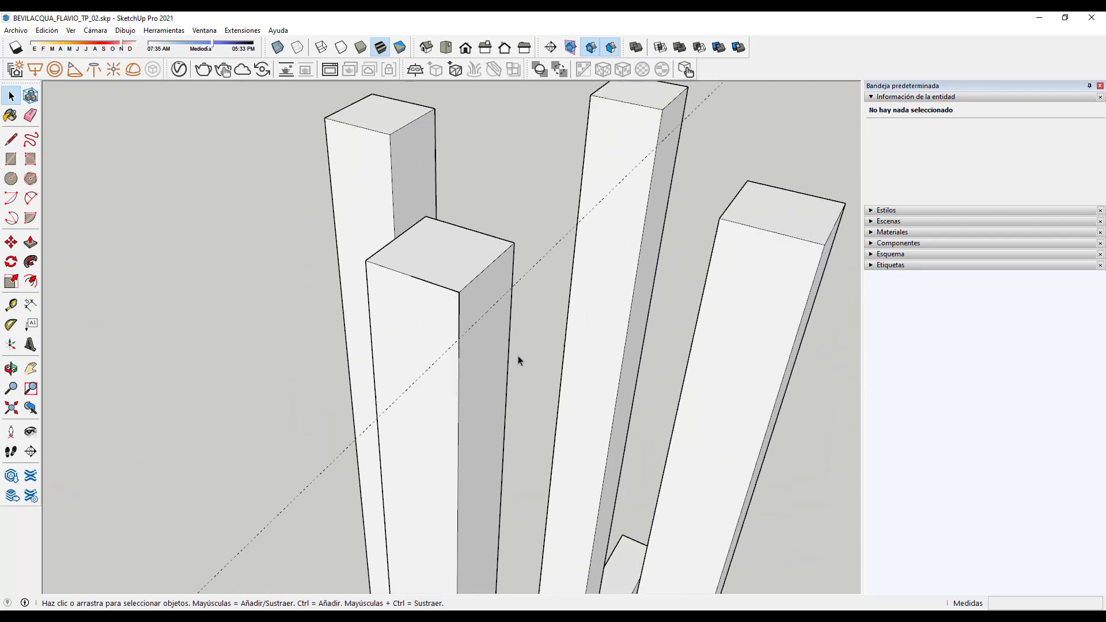
middle_click_drag(519, 363, 470, 314)
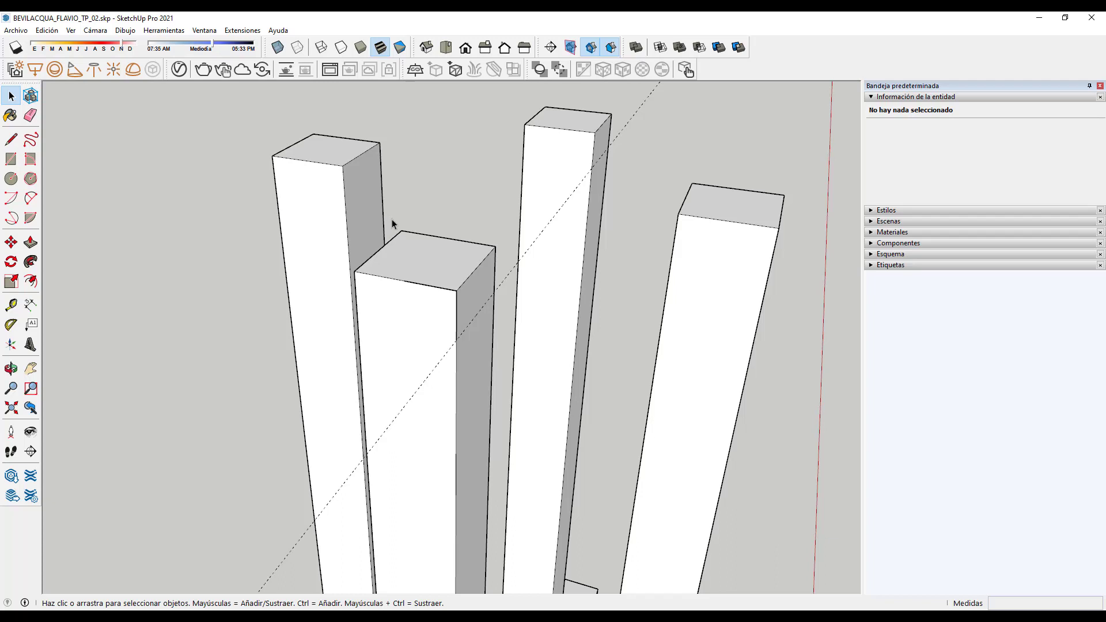
left_click_drag(417, 264, 469, 364)
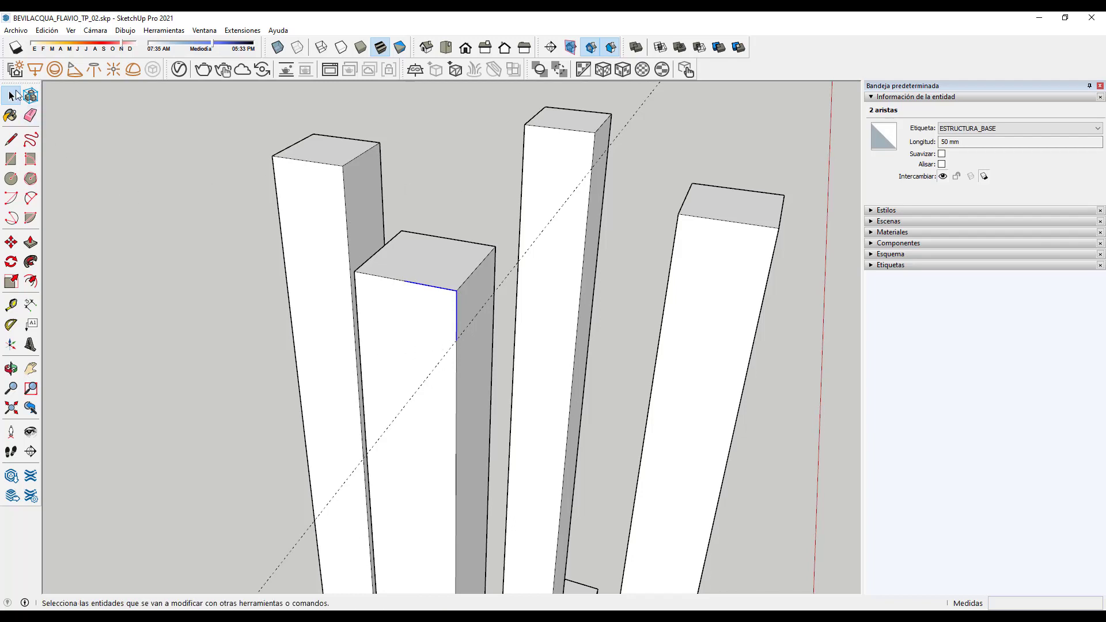
Step: Offset the front post's selected top corner edges by 3 mm
left_click(230, 193)
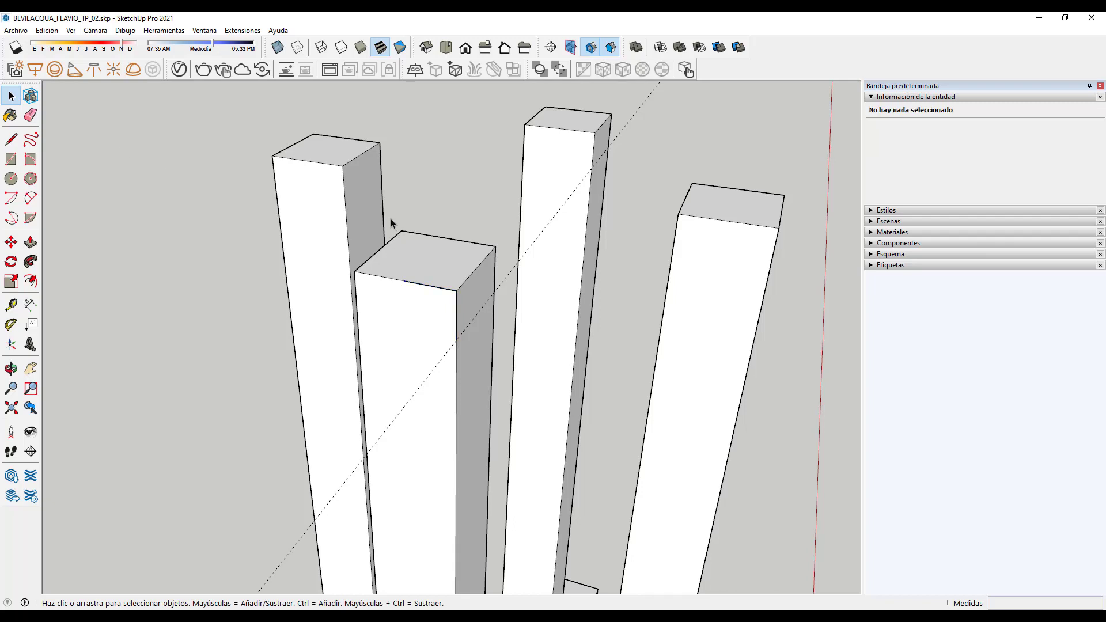
left_click_drag(390, 219, 477, 366)
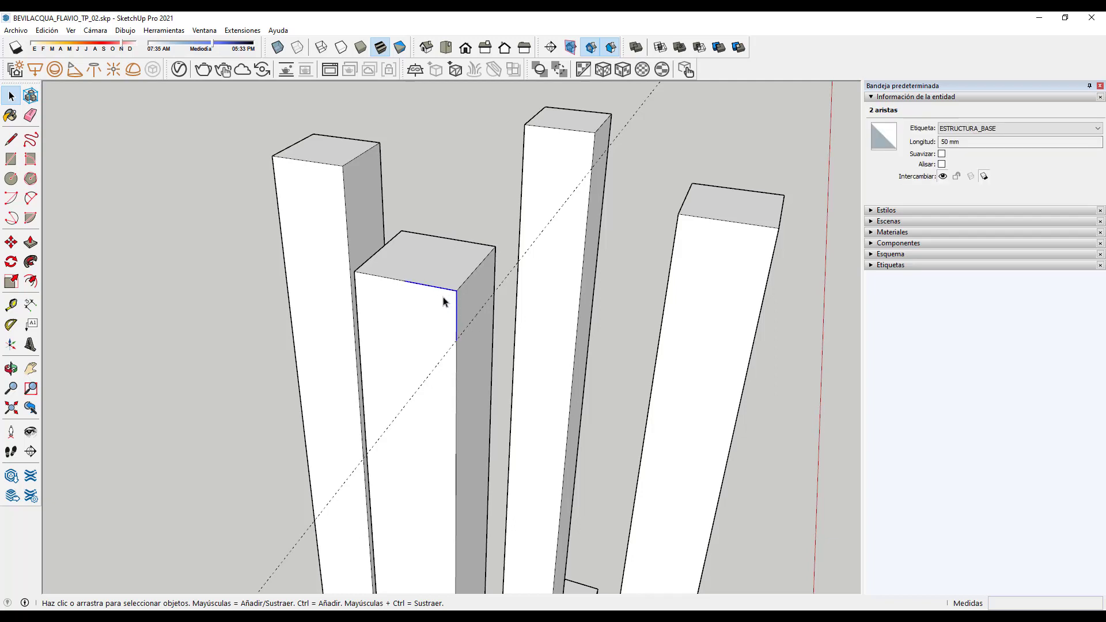
scroll(446, 302, "up", 1)
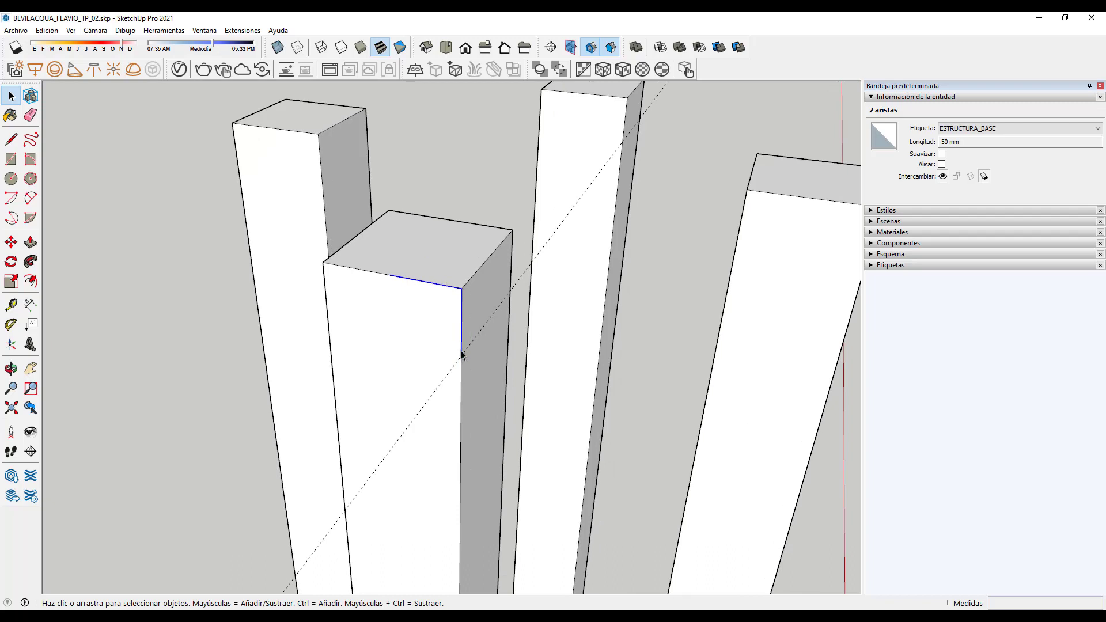
left_click(32, 281)
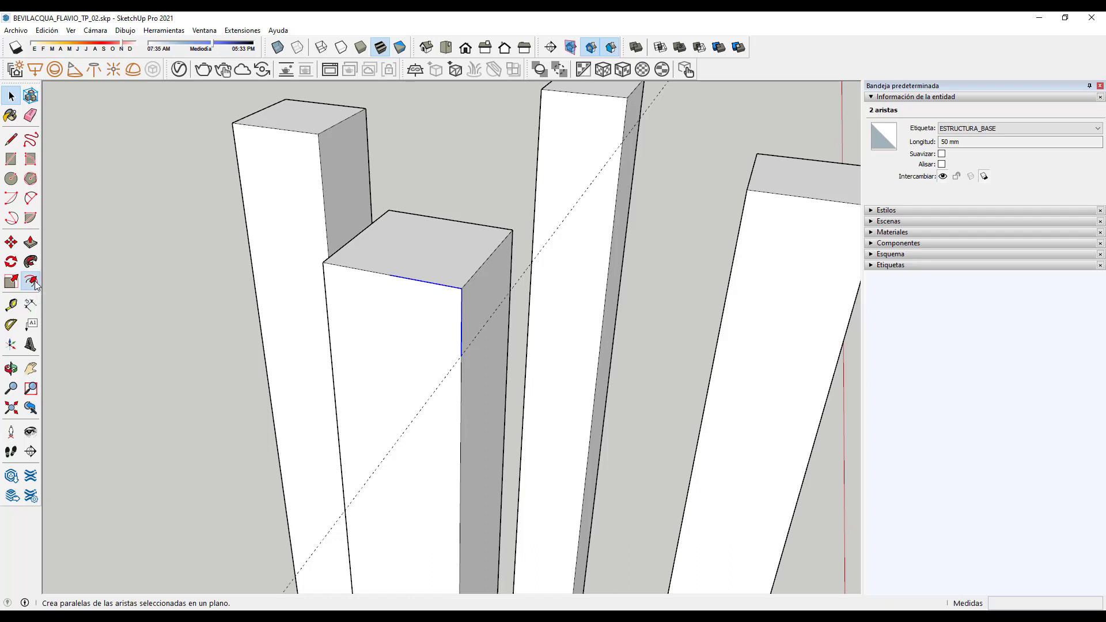
left_click(406, 264)
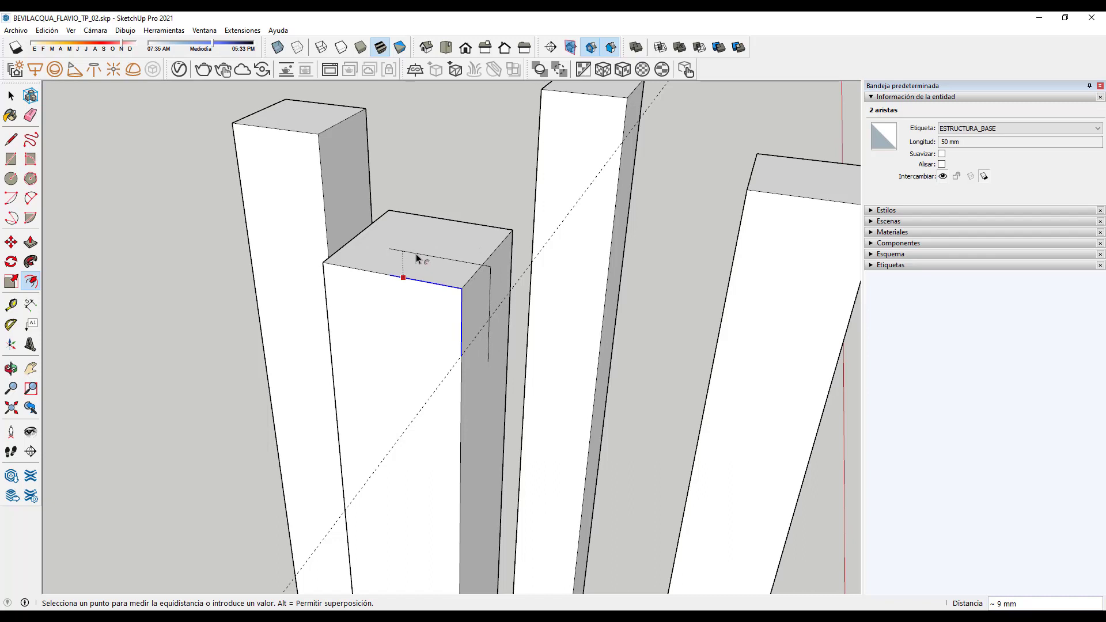
key("Return")
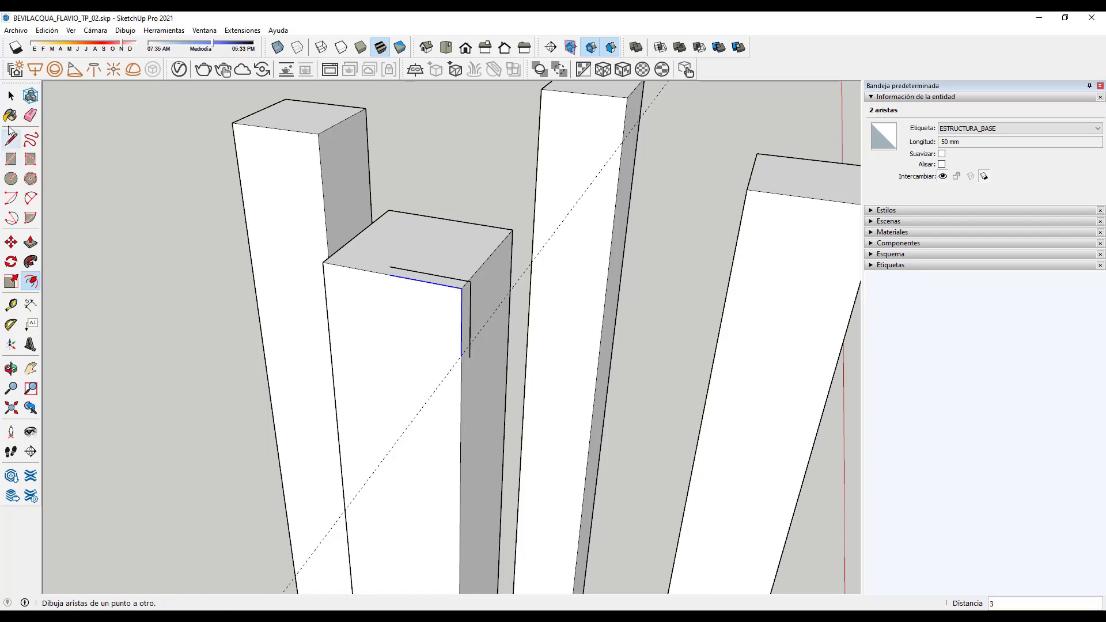
left_click(12, 97)
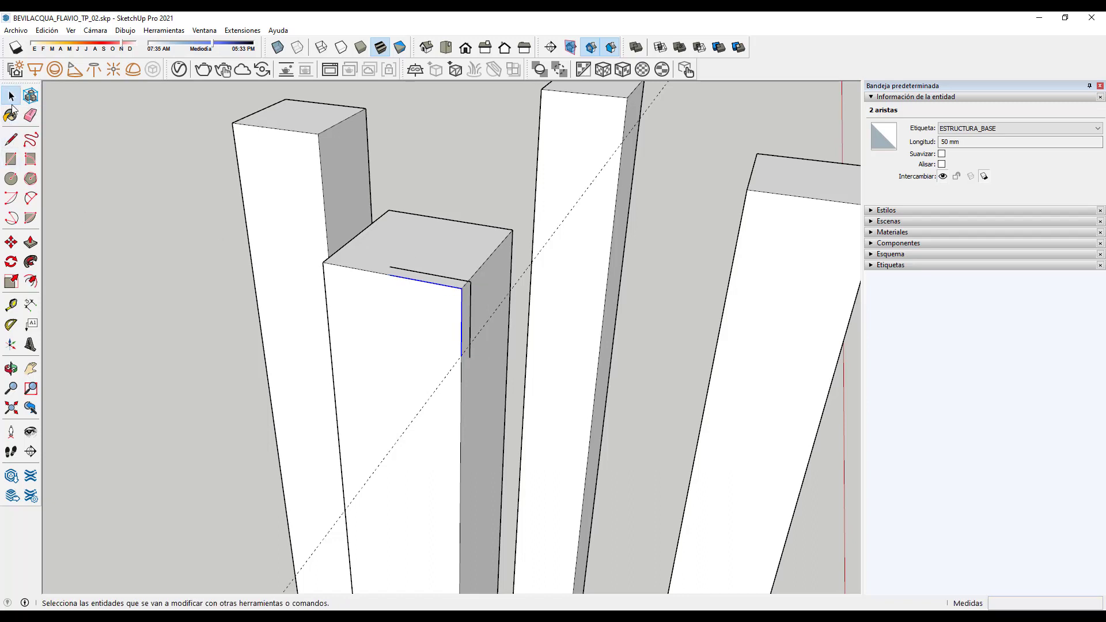
Step: Draw a short line from the offset edge's end to the top edge
left_click(12, 140)
scroll(393, 277, "up", 5)
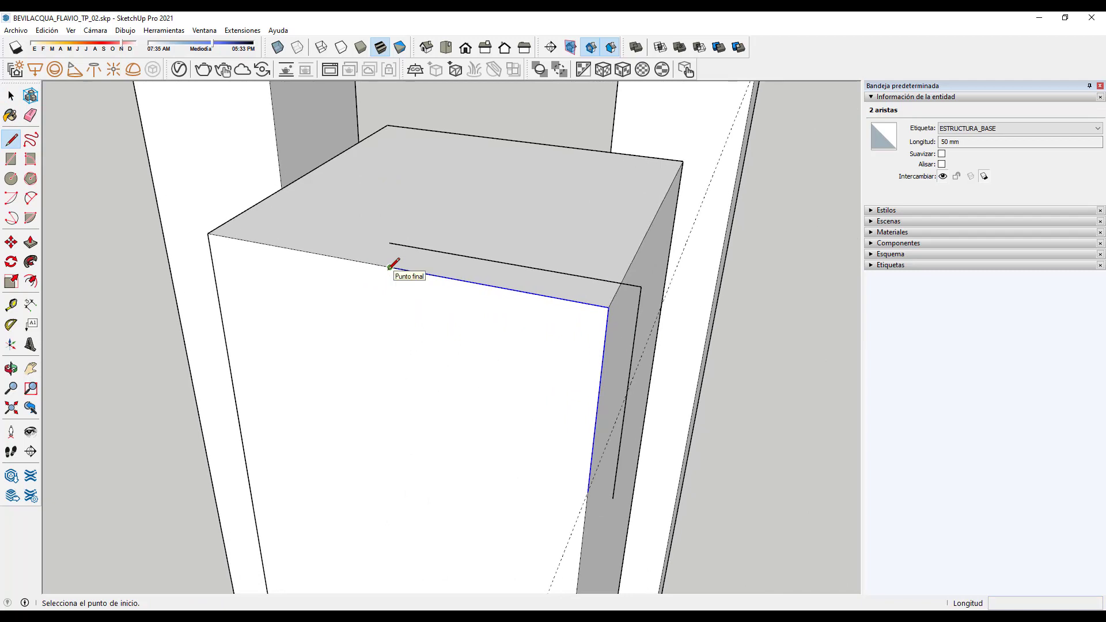
left_click(390, 249)
left_click(390, 244)
scroll(403, 237, "down", 3)
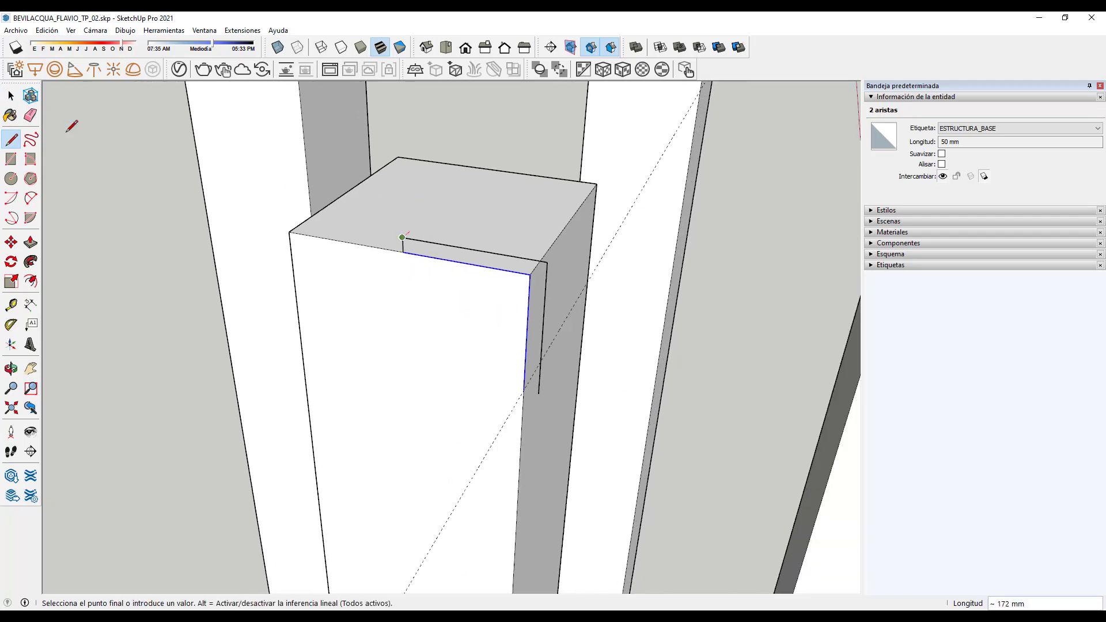
Step: Draw the closing line at the post corner to complete the L face
left_click(12, 94)
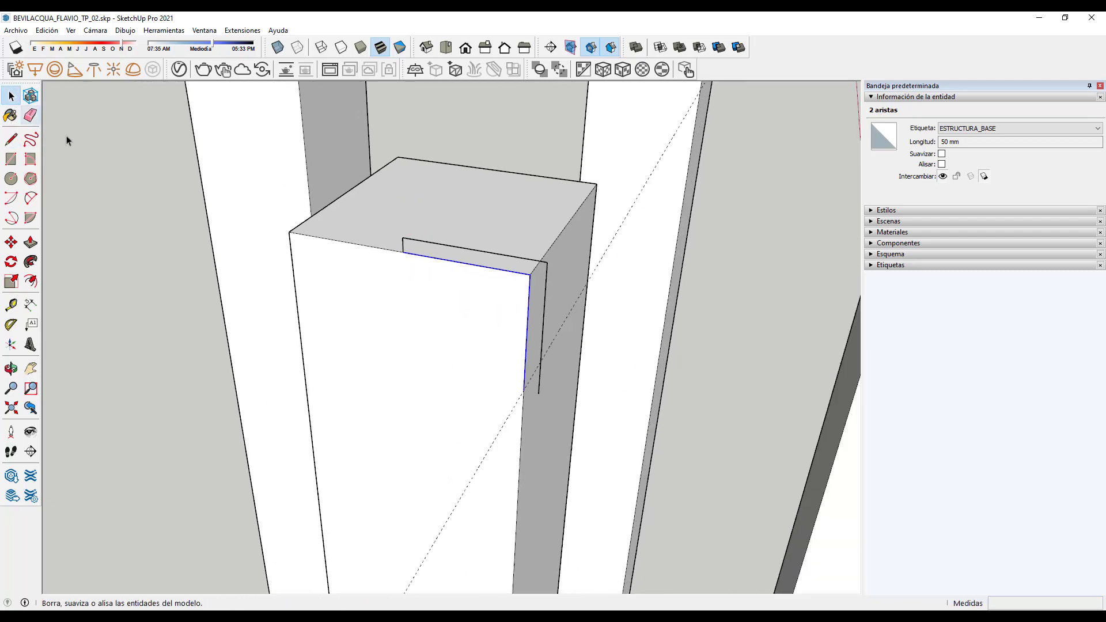
left_click(12, 140)
scroll(557, 371, "up", 3)
left_click(509, 375)
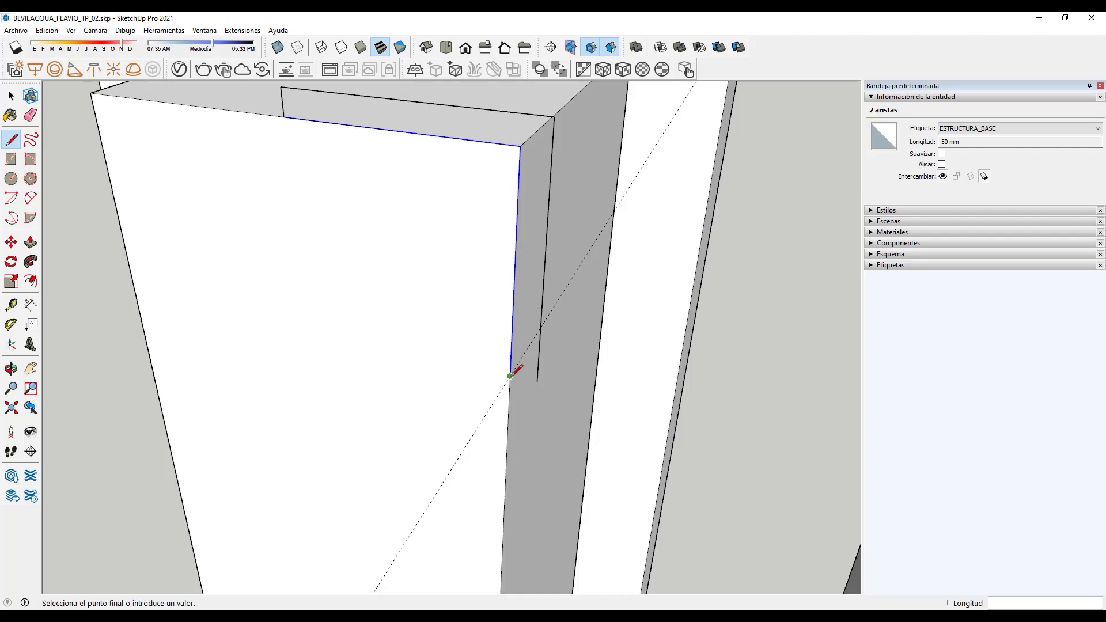
left_click(536, 382)
scroll(540, 378, "down", 5)
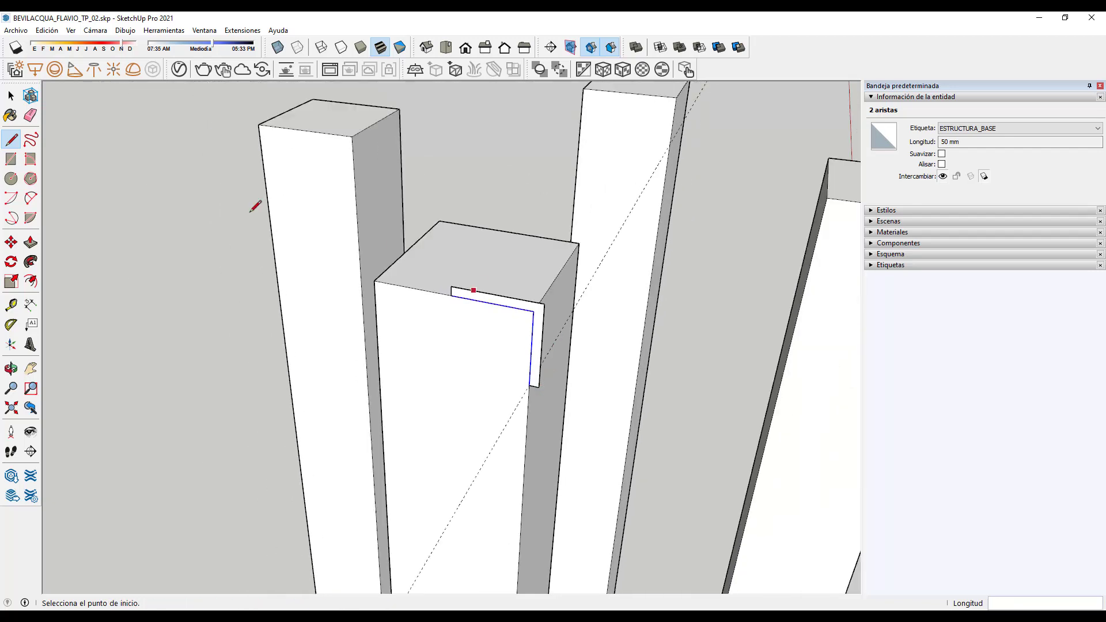
left_click(12, 95)
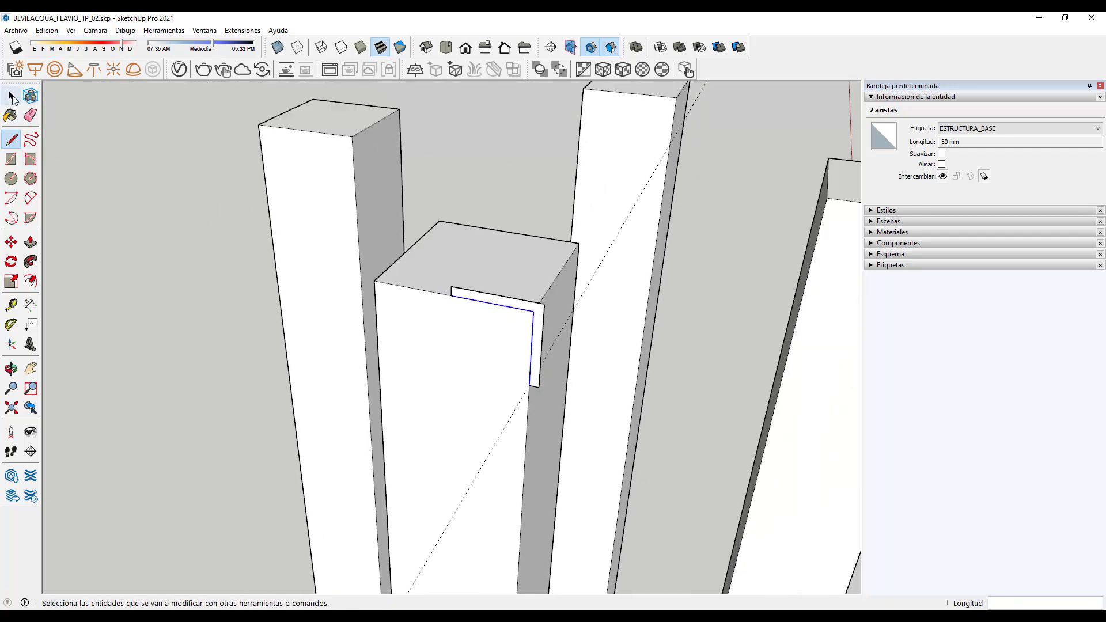
left_click(165, 215)
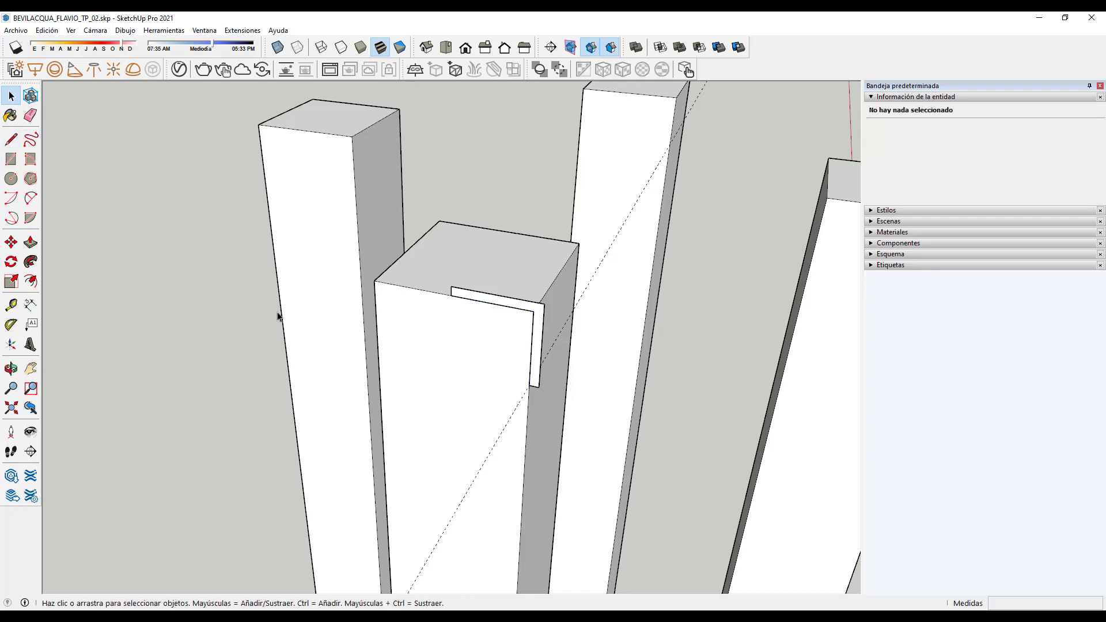
Step: Orbit and zoom out to view the whole cross-based, four-post stand
middle_click_drag(219, 309, 540, 320)
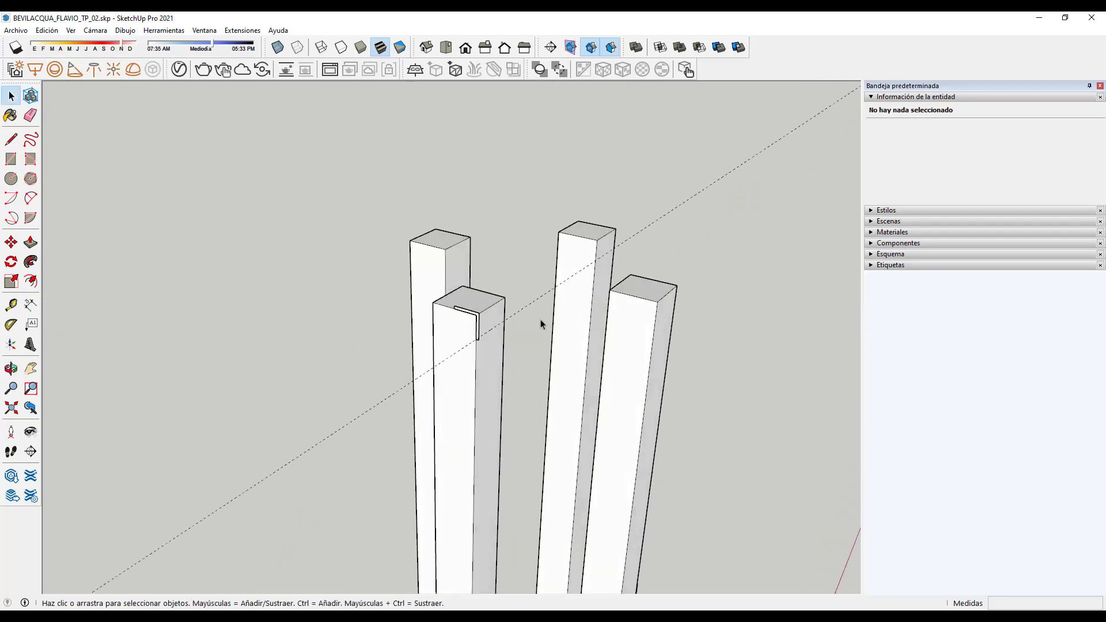
scroll(540, 321, "down", 5)
scroll(532, 324, "up", 3)
scroll(474, 276, "down", 2)
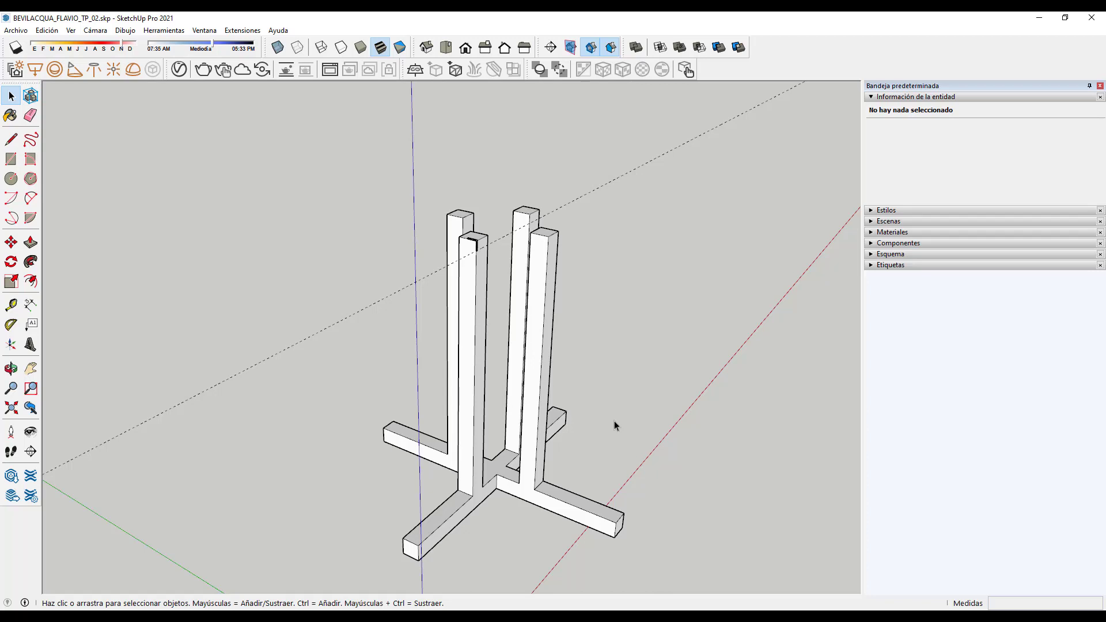
middle_click_drag(518, 377, 444, 429)
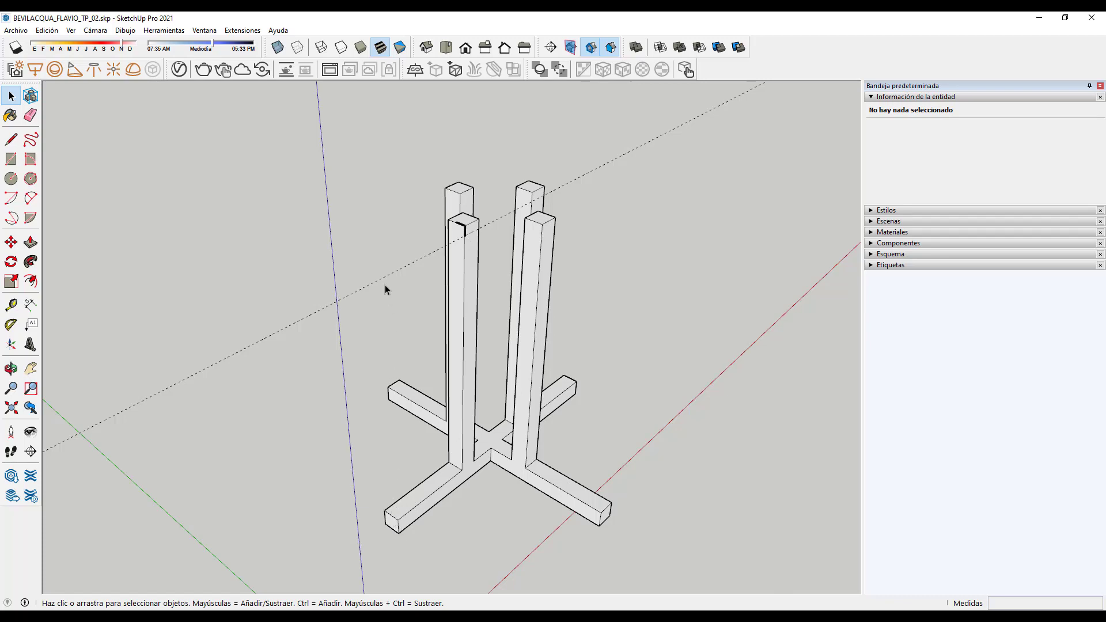
Step: Push/Pull the L-shaped face on the post top out 250 mm horizontally
left_click(31, 242)
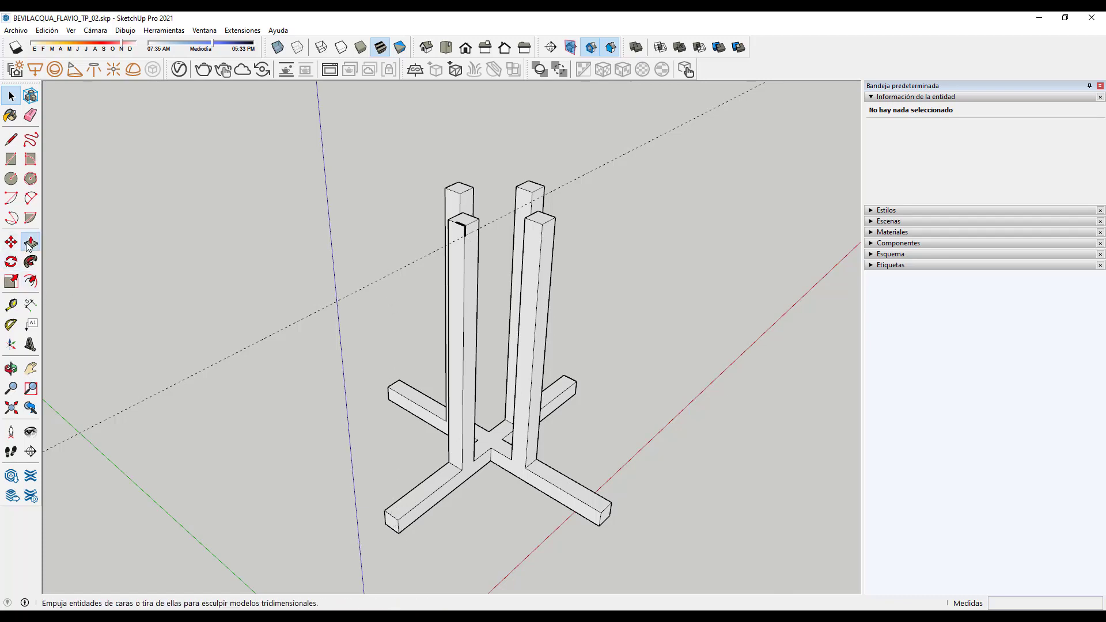
scroll(458, 245, "up", 3)
scroll(459, 245, "up", 5)
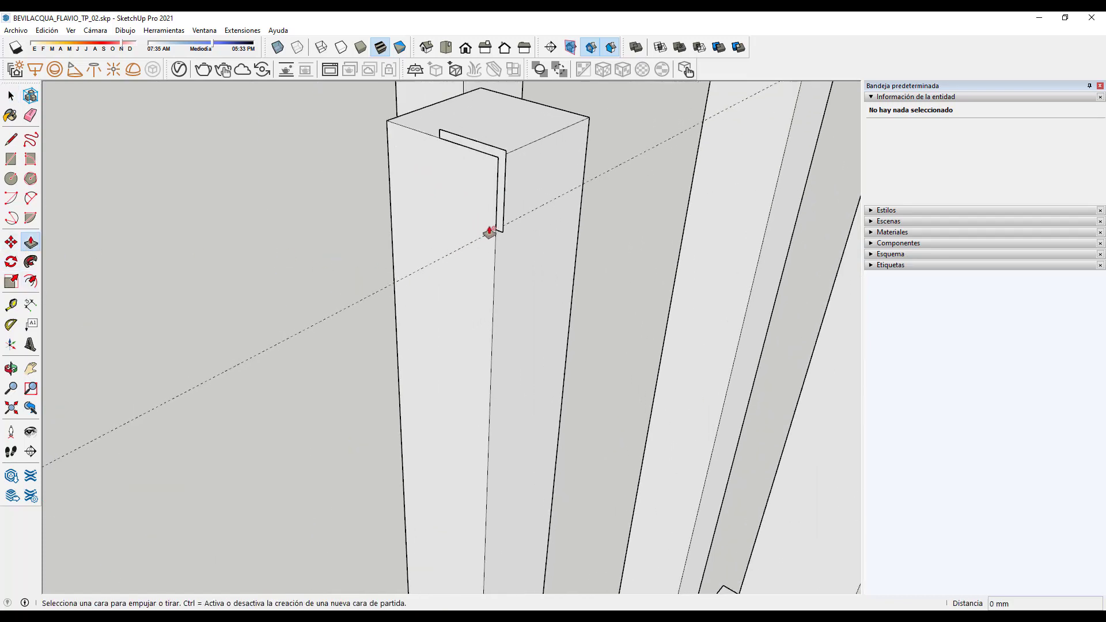
left_click(500, 224)
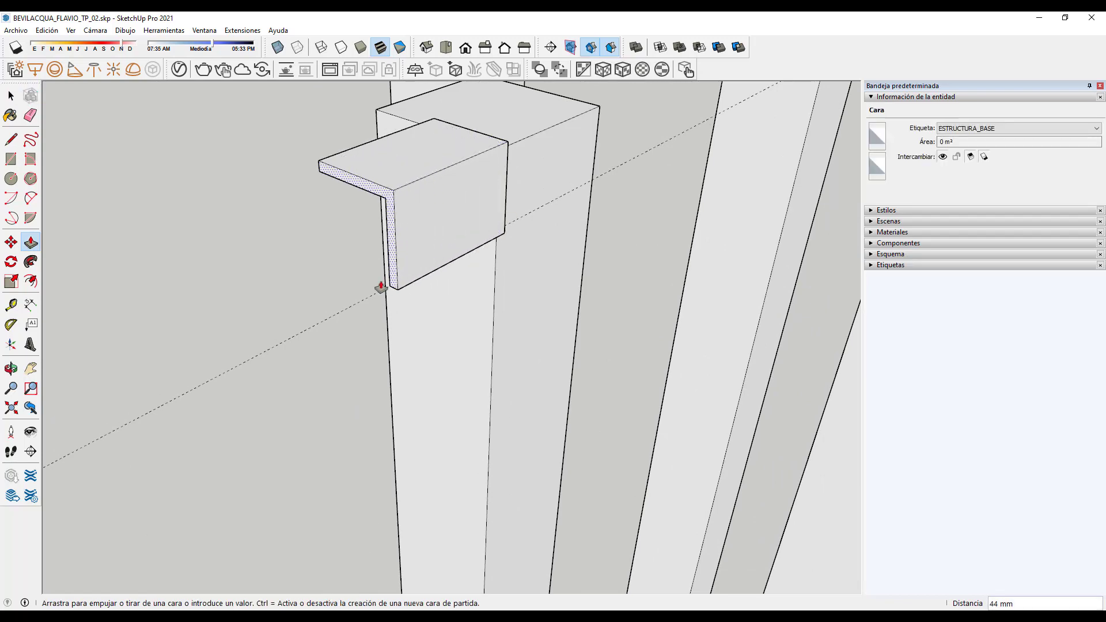
scroll(300, 330, "down", 8)
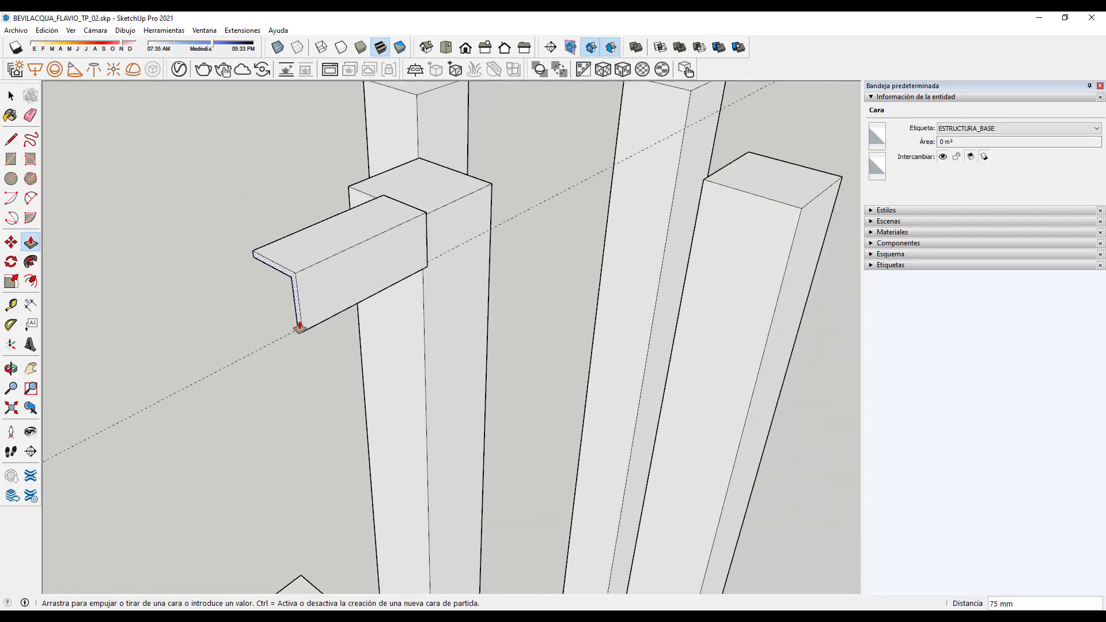
scroll(323, 299, "down", 2)
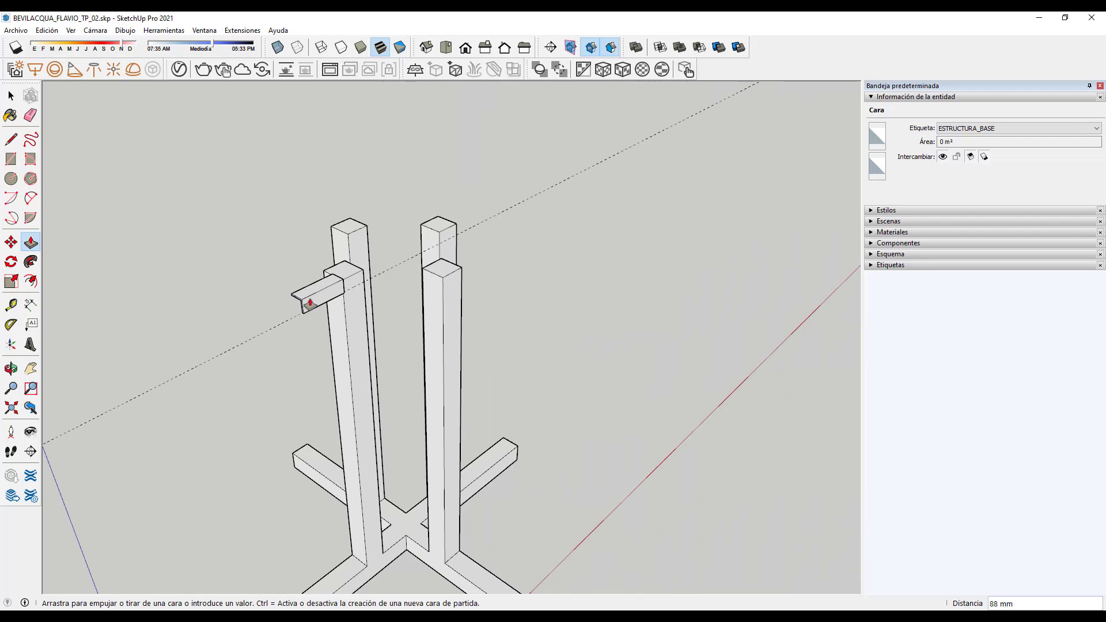
scroll(306, 305, "down", 3)
middle_click_drag(439, 272, 333, 316)
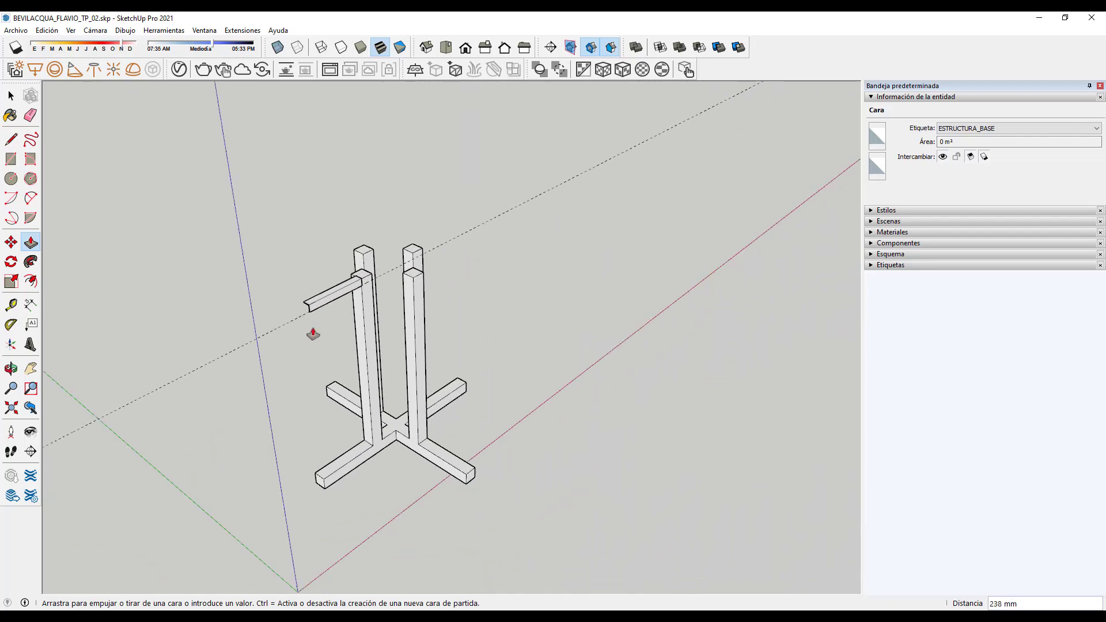
scroll(315, 326, "up", 5)
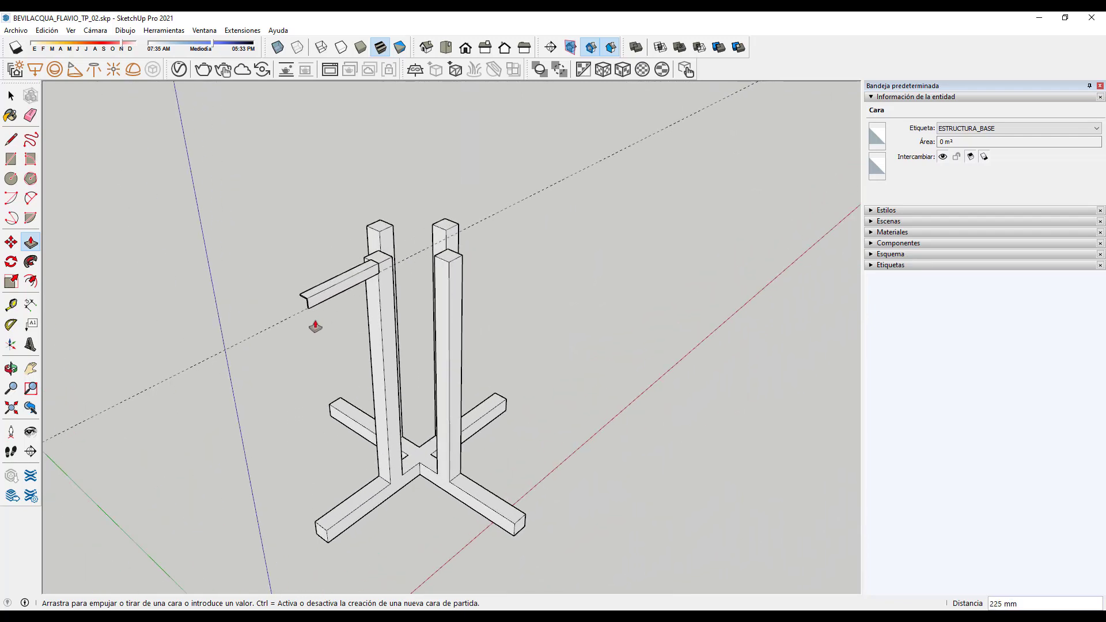
scroll(324, 326, "down", 2)
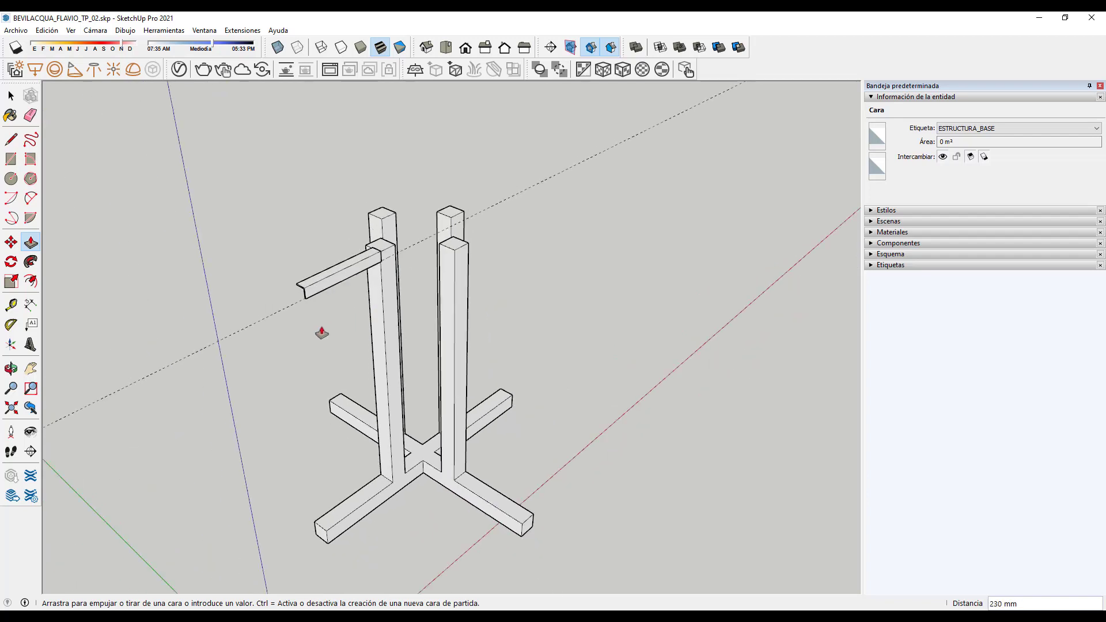
left_click_drag(322, 332, 315, 529)
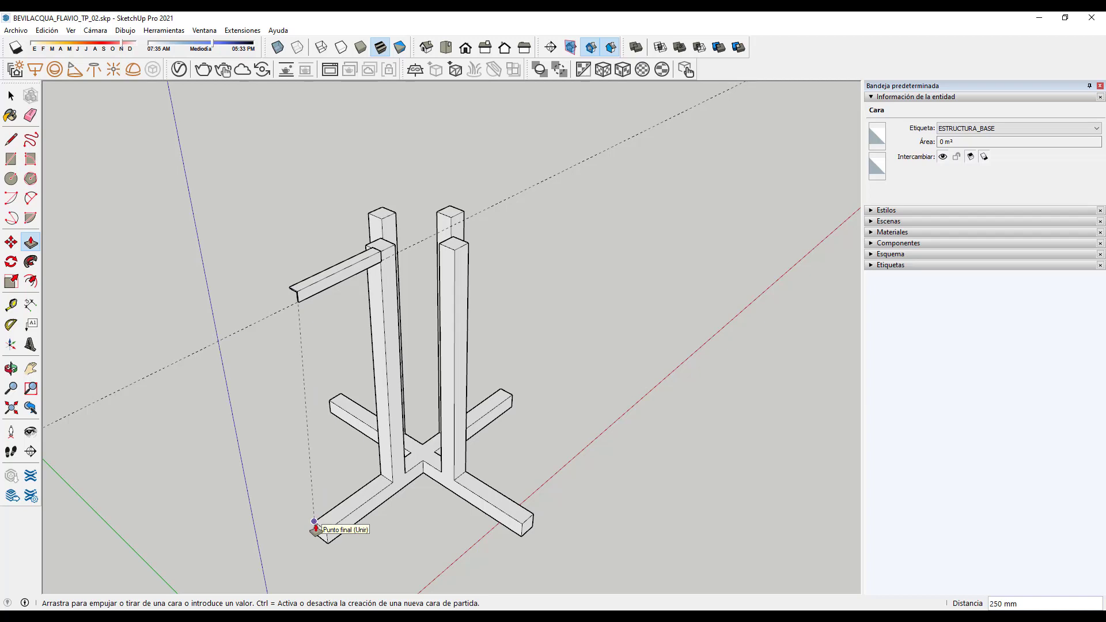
left_click_drag(315, 528, 316, 526)
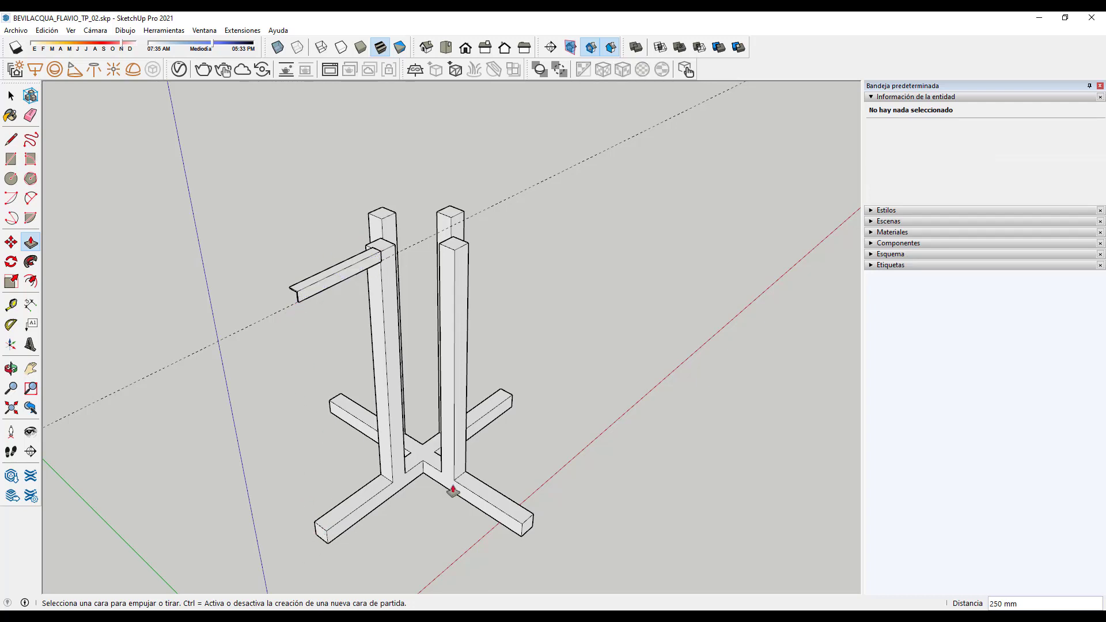
middle_click_drag(635, 447, 254, 420)
Step: Push/Pull the angle bar's end face 550 mm so it spans across the post tops
scroll(317, 352, "down", 3)
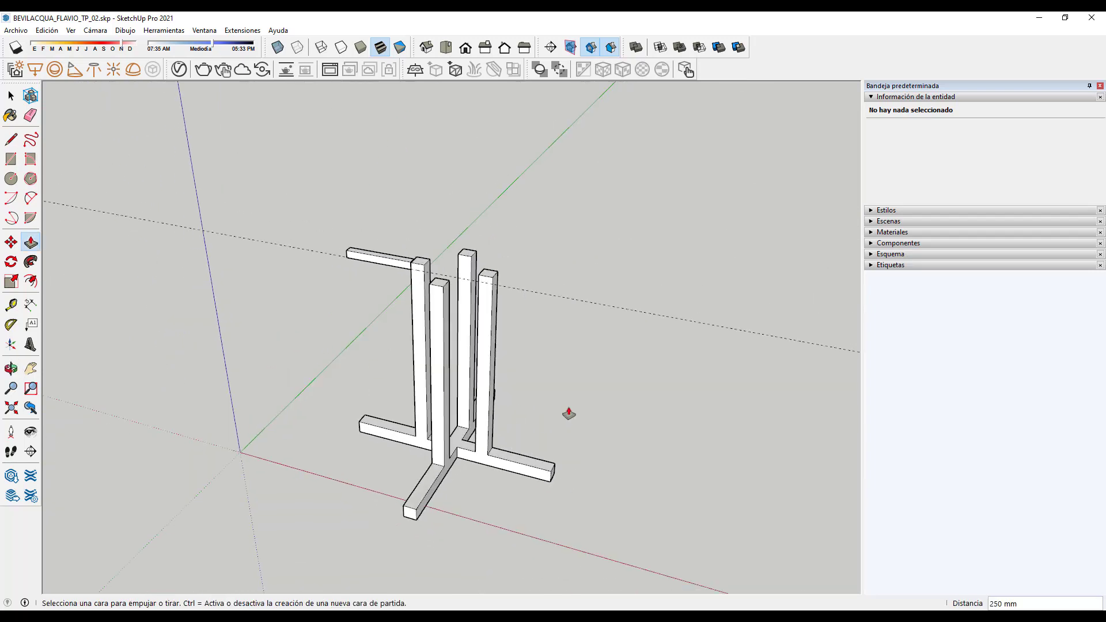
middle_click_drag(570, 412, 323, 380)
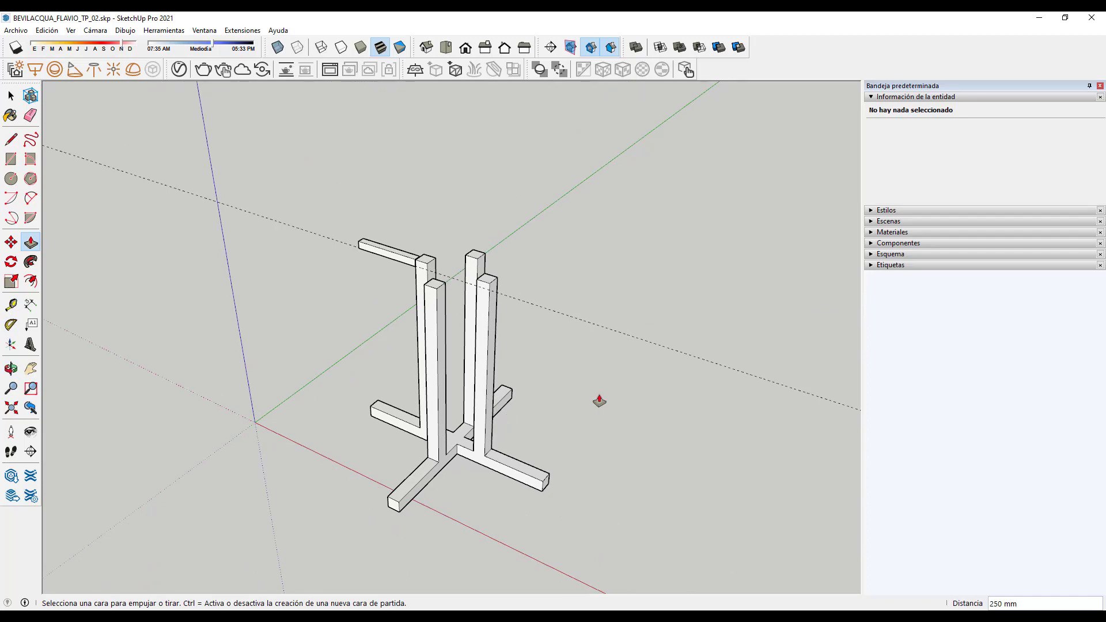
middle_click_drag(598, 401, 486, 434)
scroll(430, 267, "up", 5)
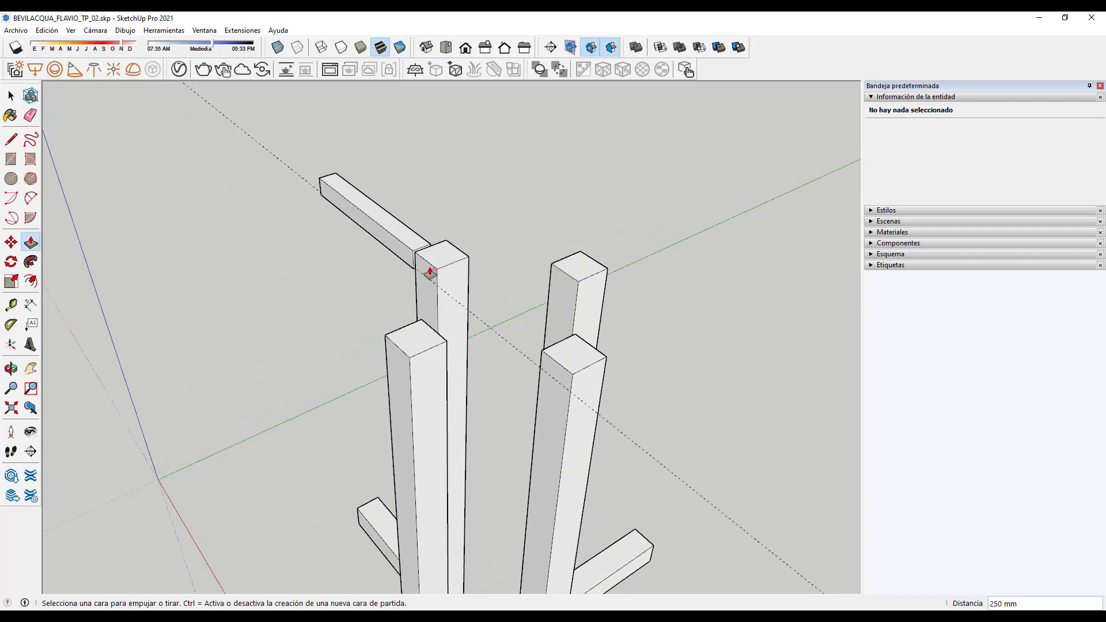
left_click(407, 267)
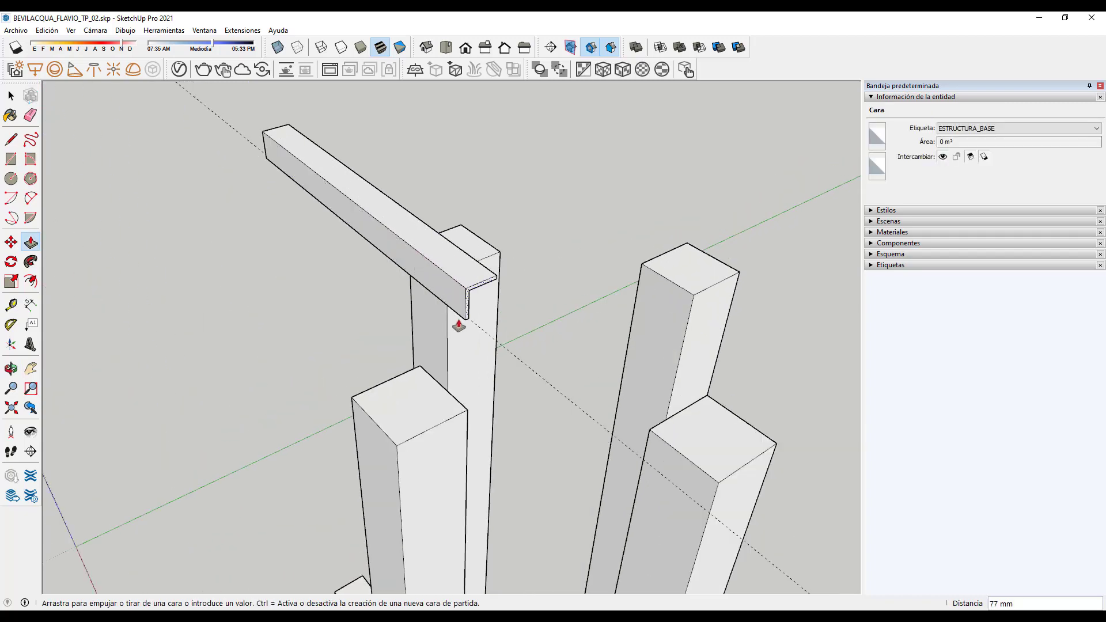
scroll(504, 383, "down", 8)
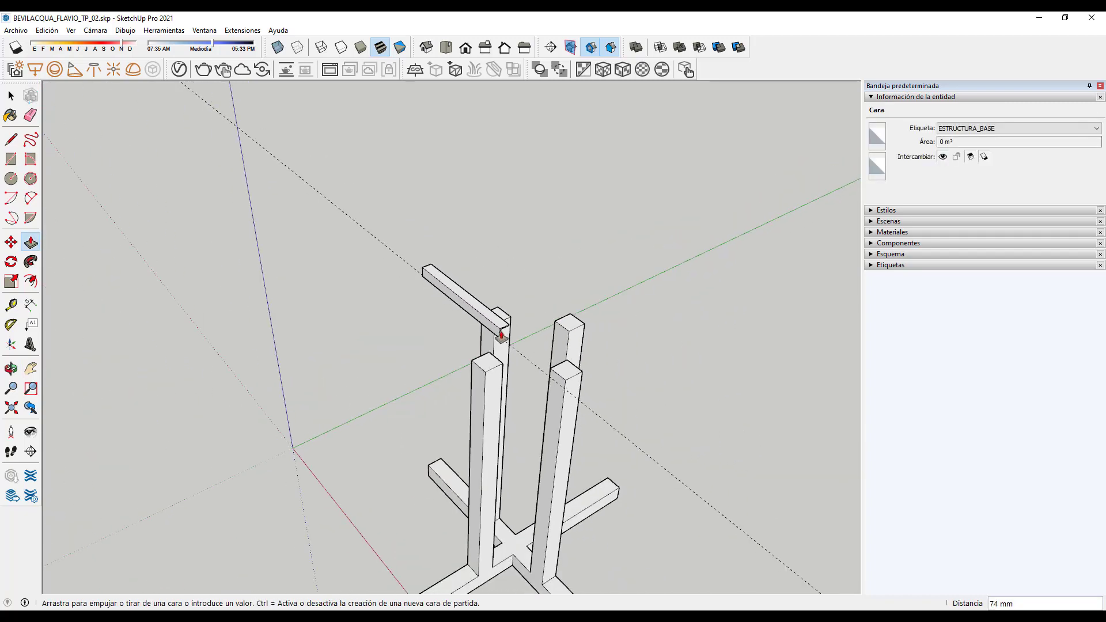
scroll(499, 334, "down", 2)
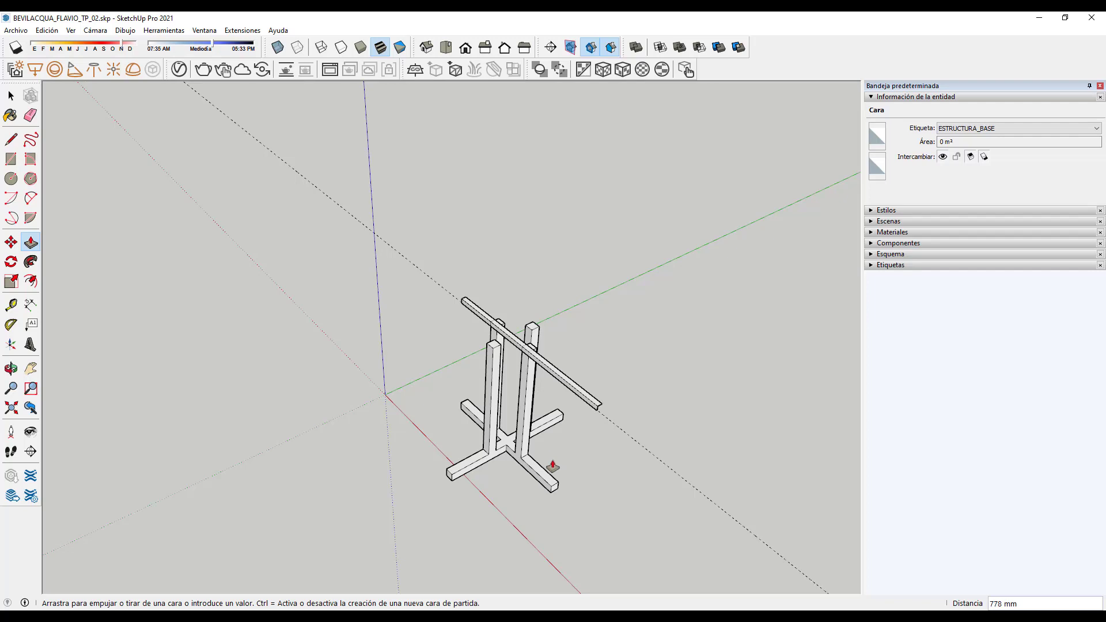
left_click(551, 490)
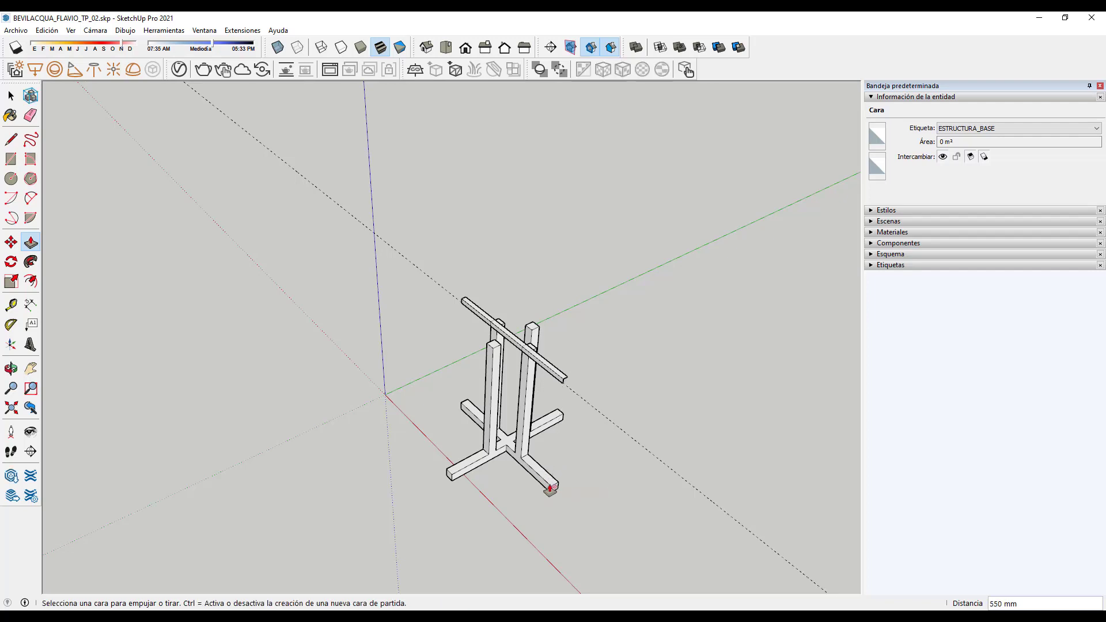
scroll(563, 377, "up", 5)
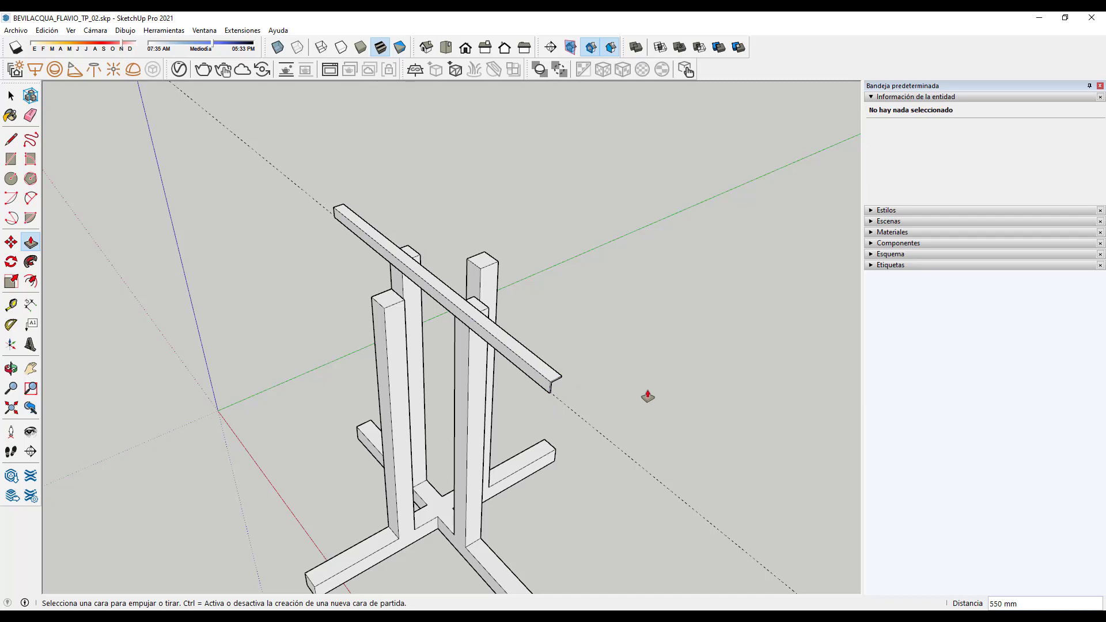
scroll(544, 341, "down", 3)
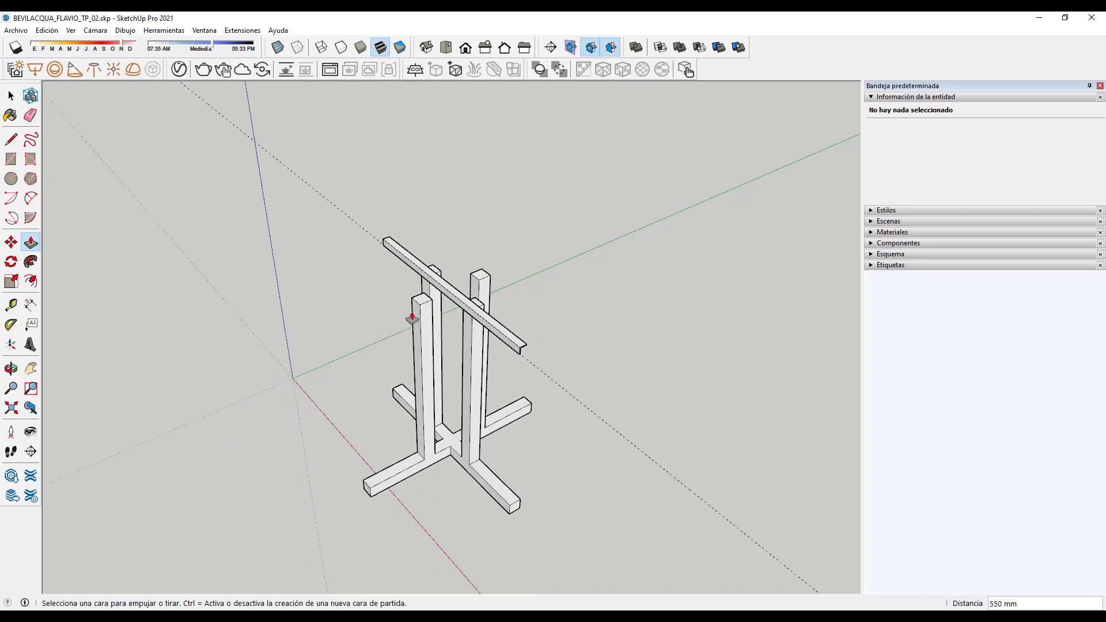
Step: Delete the dashed guide line near the crossbar
left_click(11, 95)
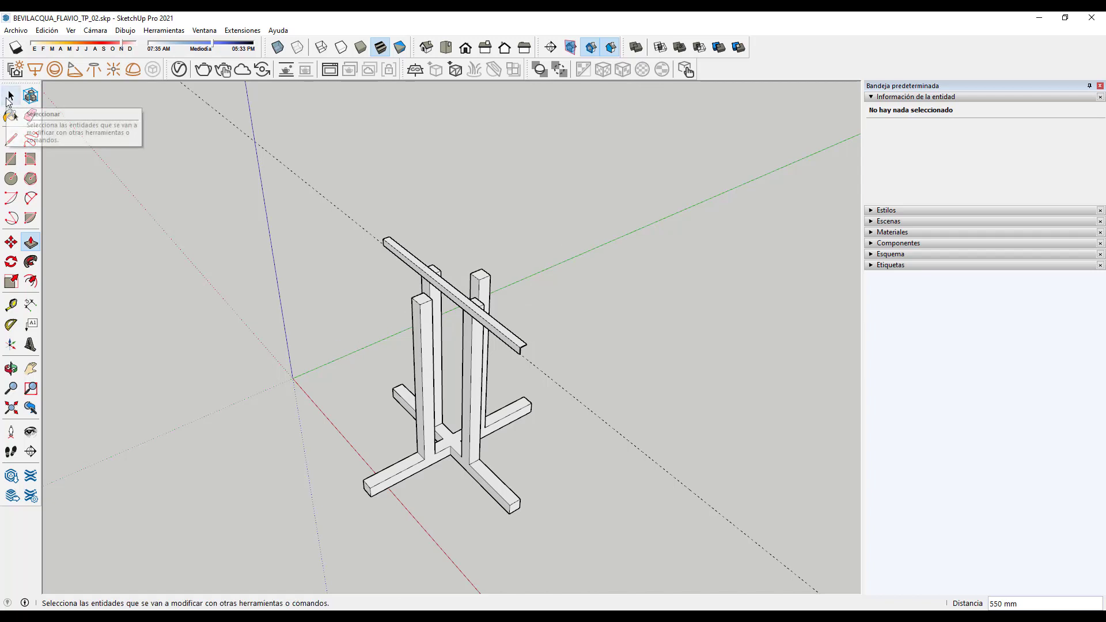
left_click_drag(302, 215, 303, 218)
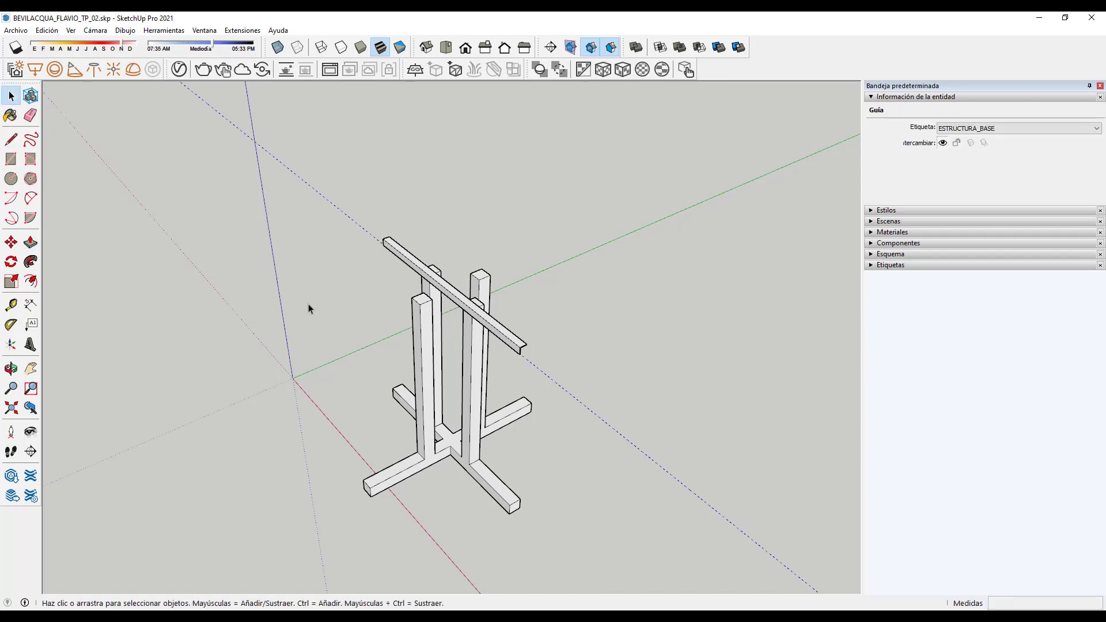
key("Delete")
Step: Triple-click the top L-angle crossbar to select all 26 of its connected pieces
middle_click_drag(316, 298, 520, 383)
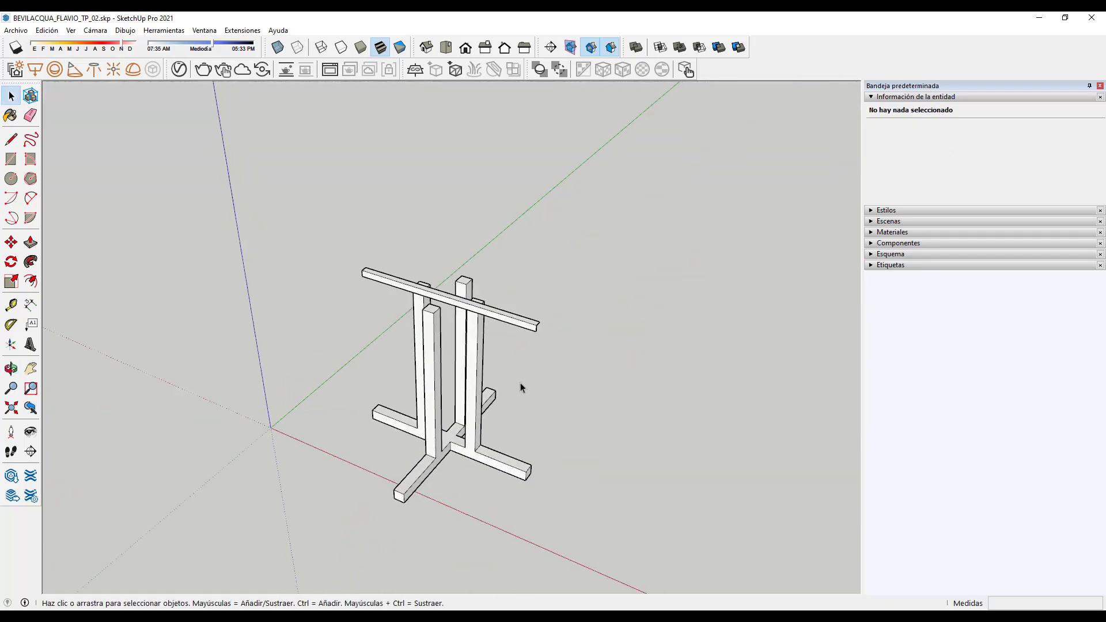
scroll(372, 202, "up", 3)
scroll(372, 203, "down", 3)
scroll(338, 180, "up", 6)
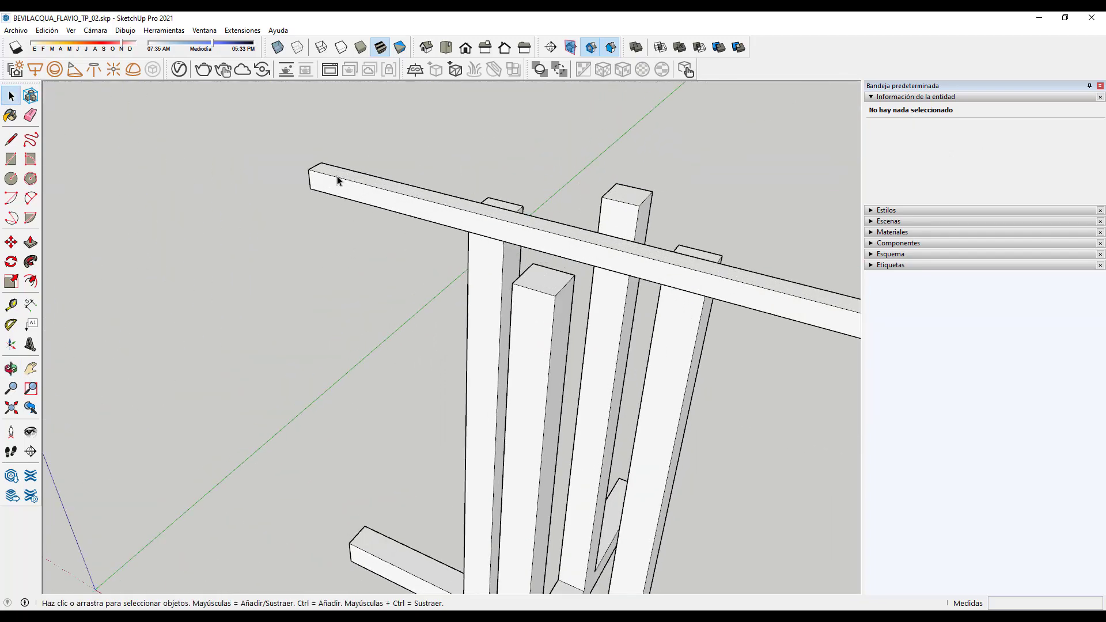
triple_click(351, 198)
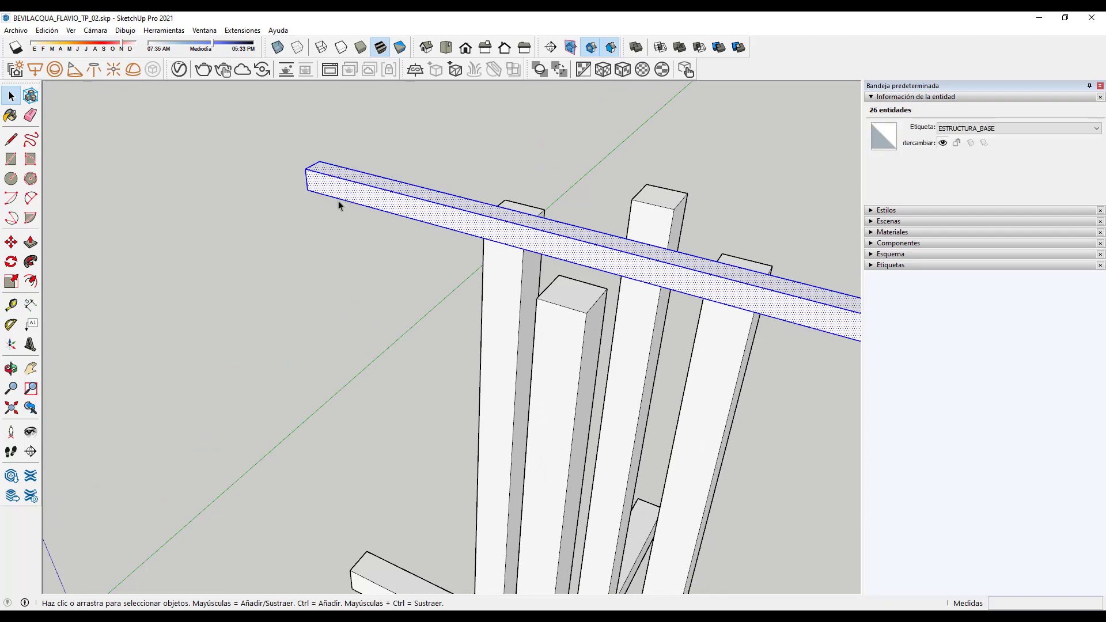
scroll(337, 200, "down", 5)
middle_click_drag(578, 279, 619, 328)
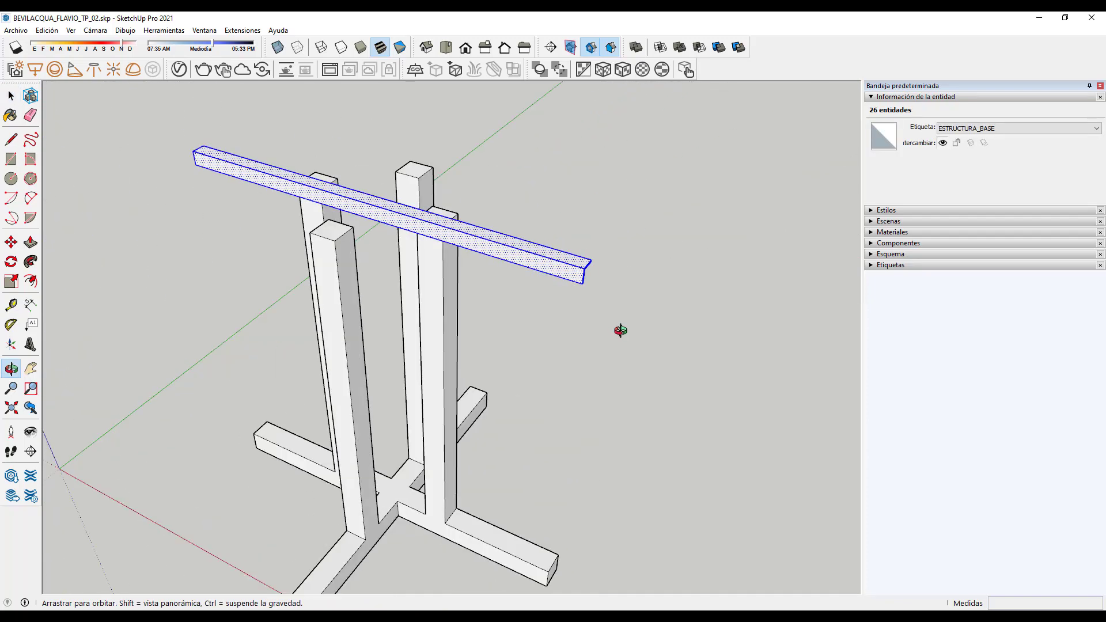
Step: Group the selected crossbar geometry and set its instance name to 04
right_click(225, 169)
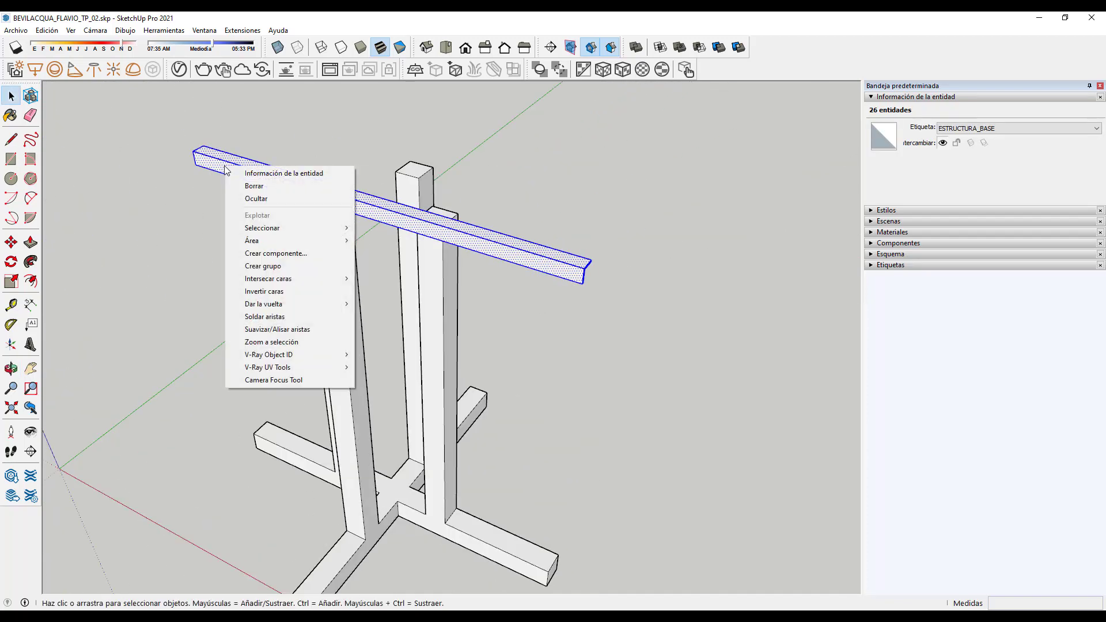
left_click(260, 266)
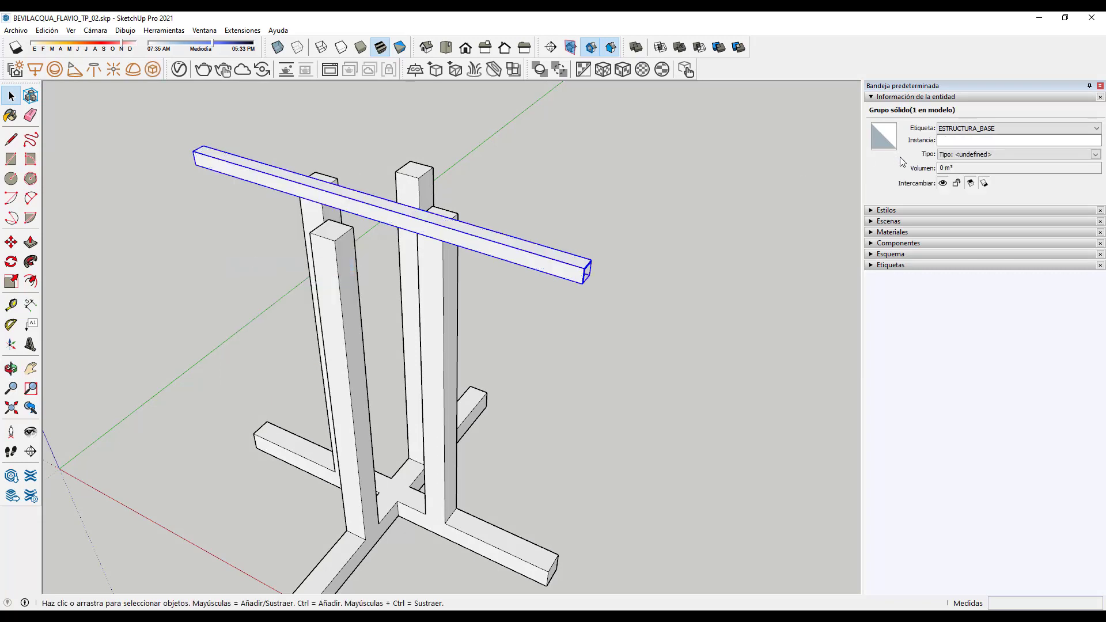
left_click(967, 142)
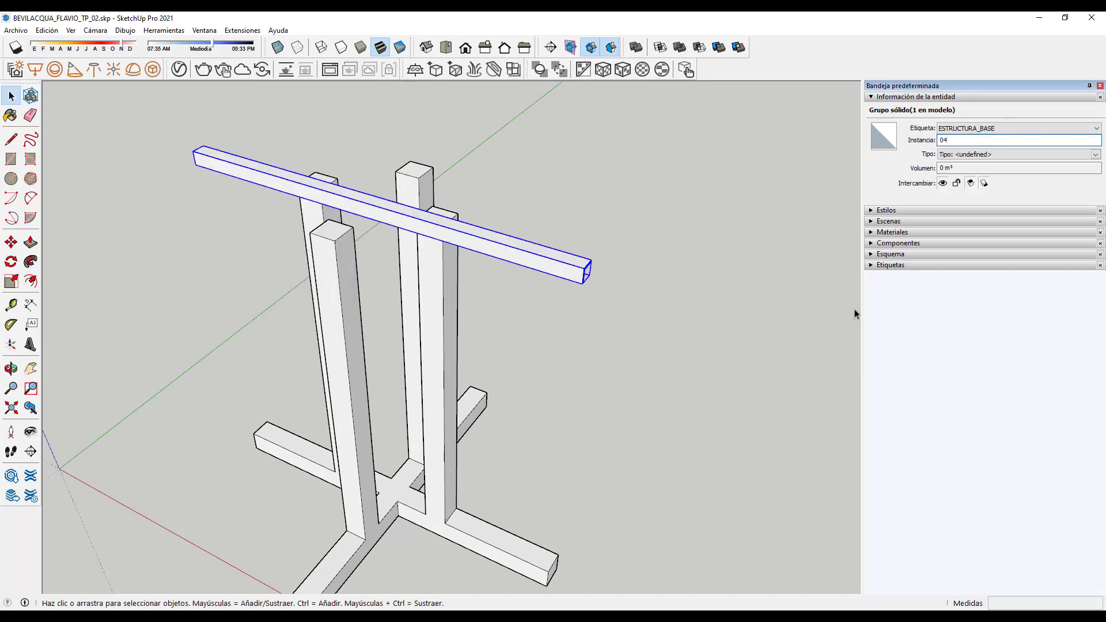
left_click(644, 310)
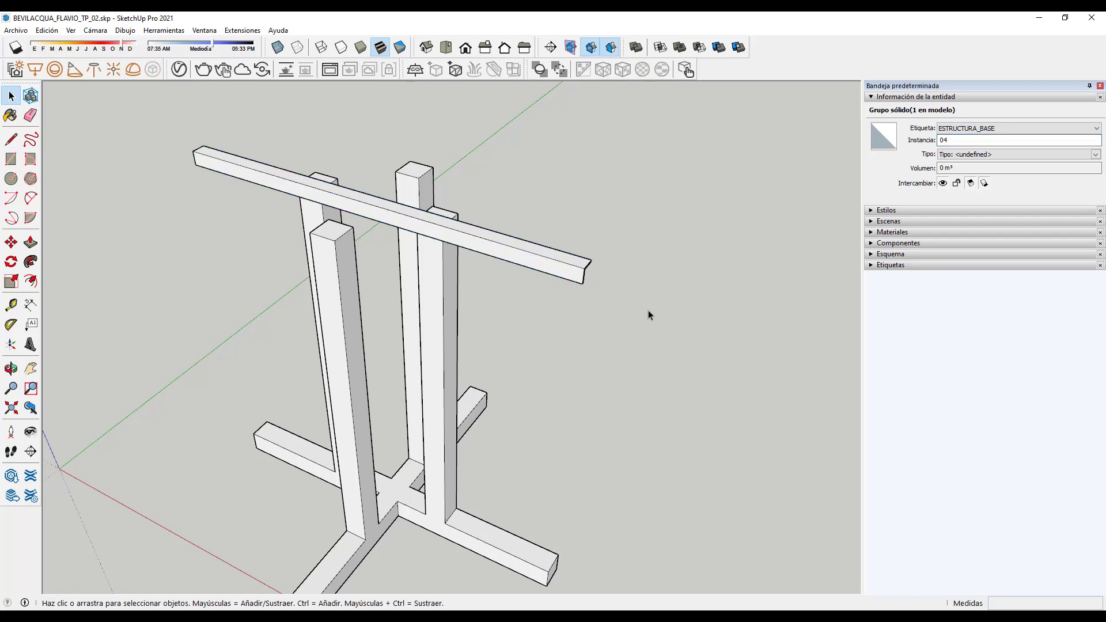
Step: Verify the crossbar group by entering and exiting it, then deselect it
double_click(525, 263)
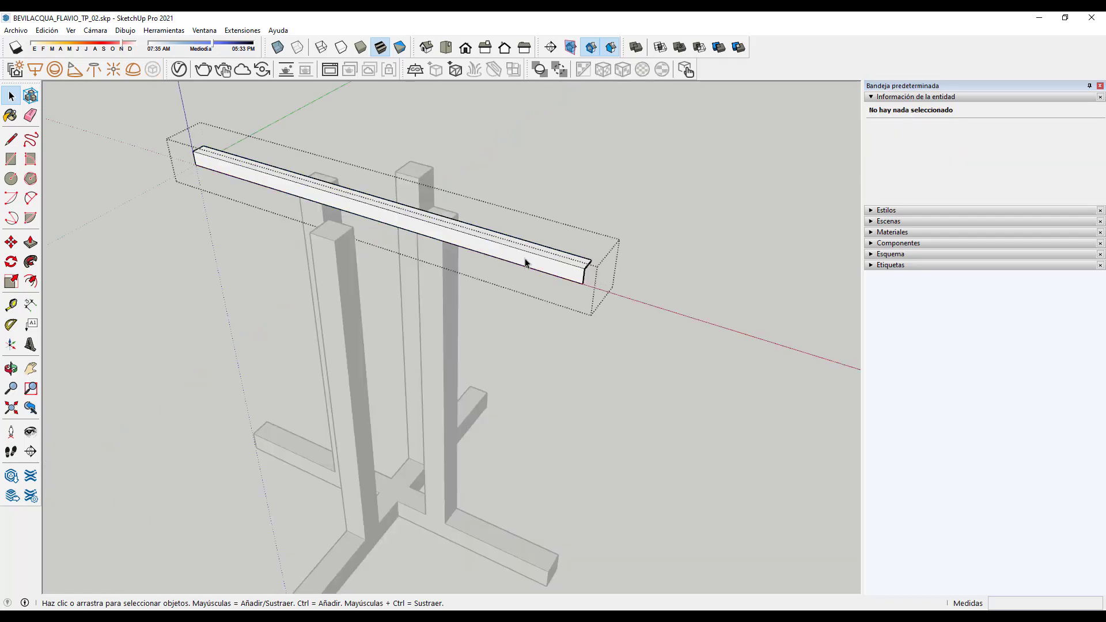
left_click(587, 398)
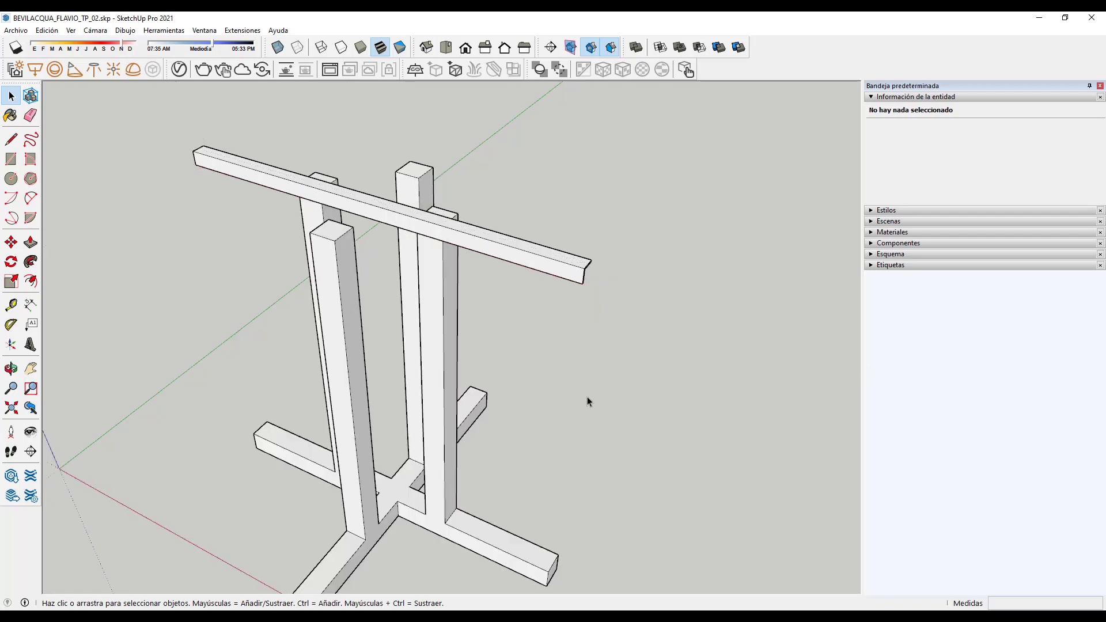
left_click(548, 271)
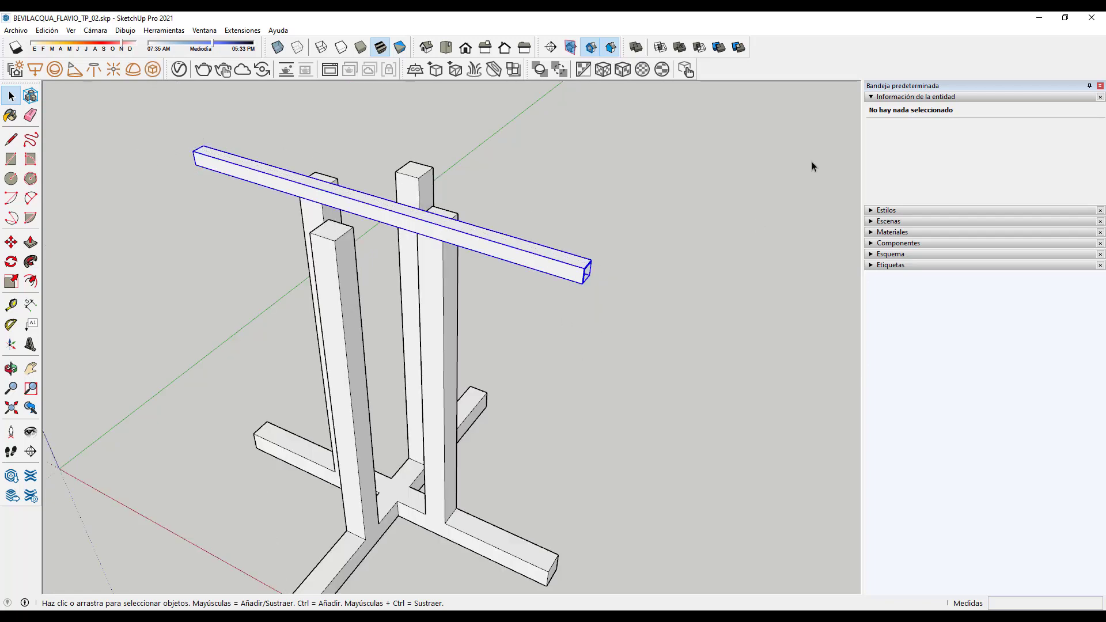
left_click(734, 370)
scroll(541, 320, "down", 2)
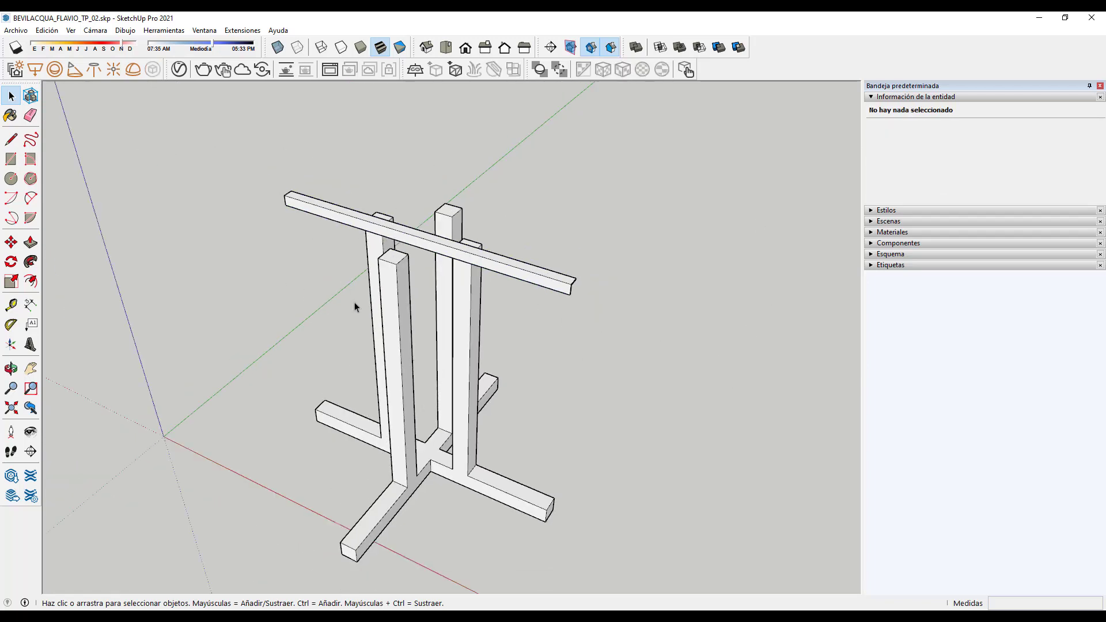
middle_click_drag(416, 494, 432, 445)
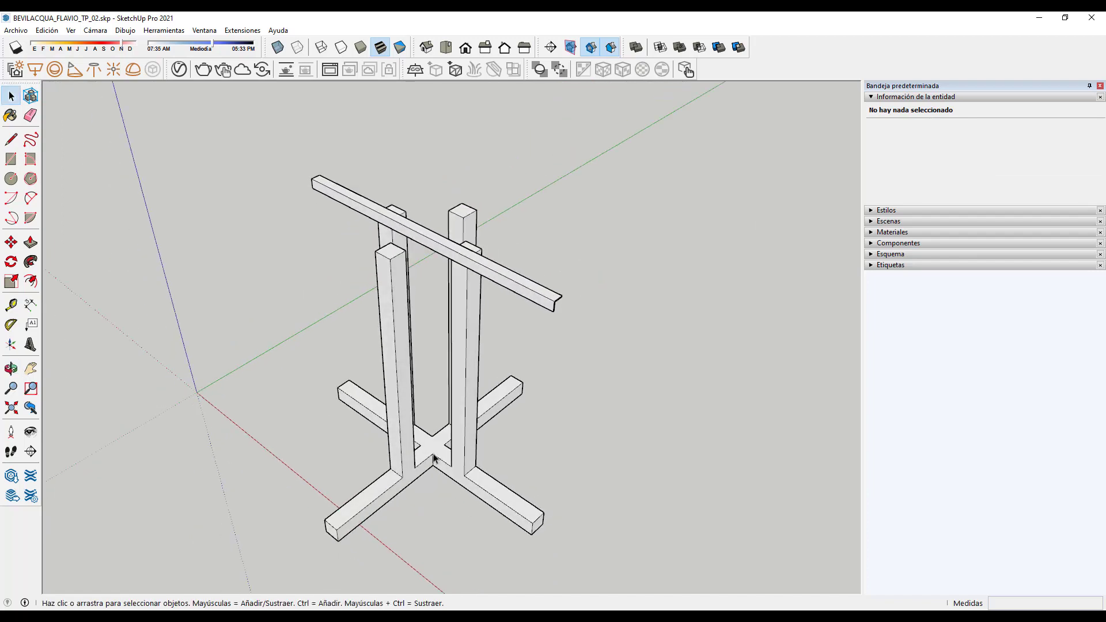
scroll(432, 444, "up", 2)
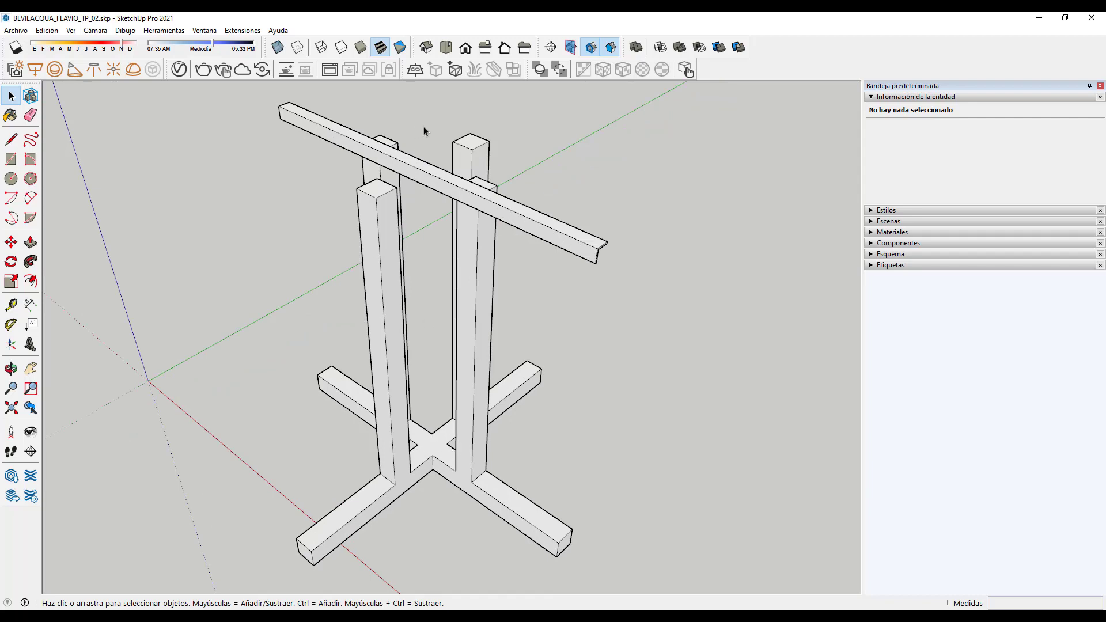
Step: Place Tape Measure guides through the base cross centre and upward toward the crossbar
left_click(11, 304)
scroll(464, 476, "up", 3)
scroll(414, 460, "up", 2)
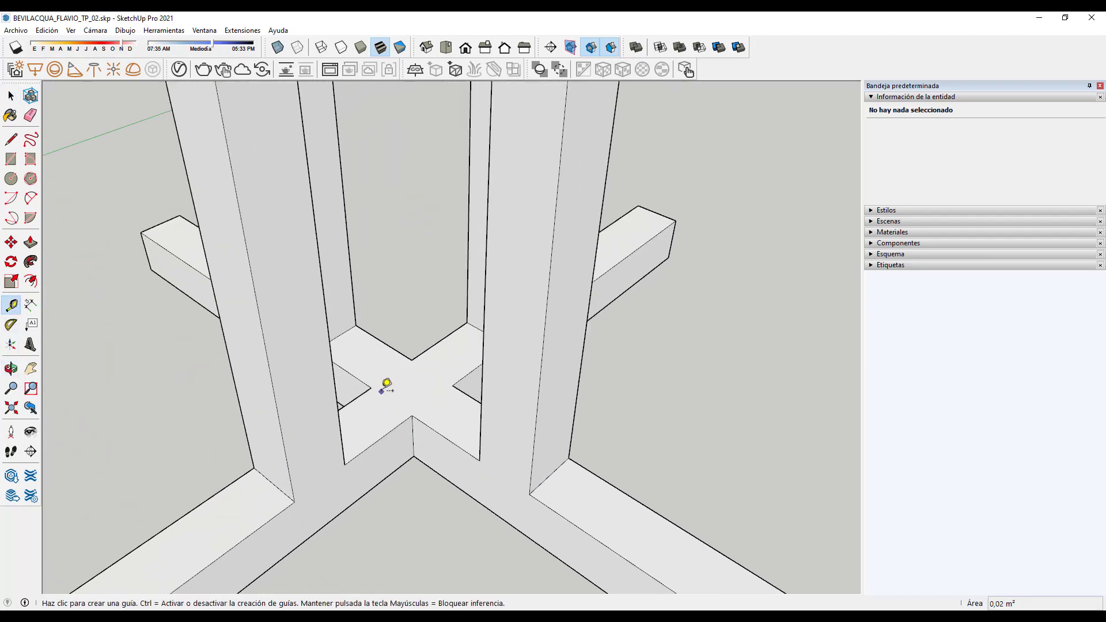
left_click(371, 388)
left_click(453, 386)
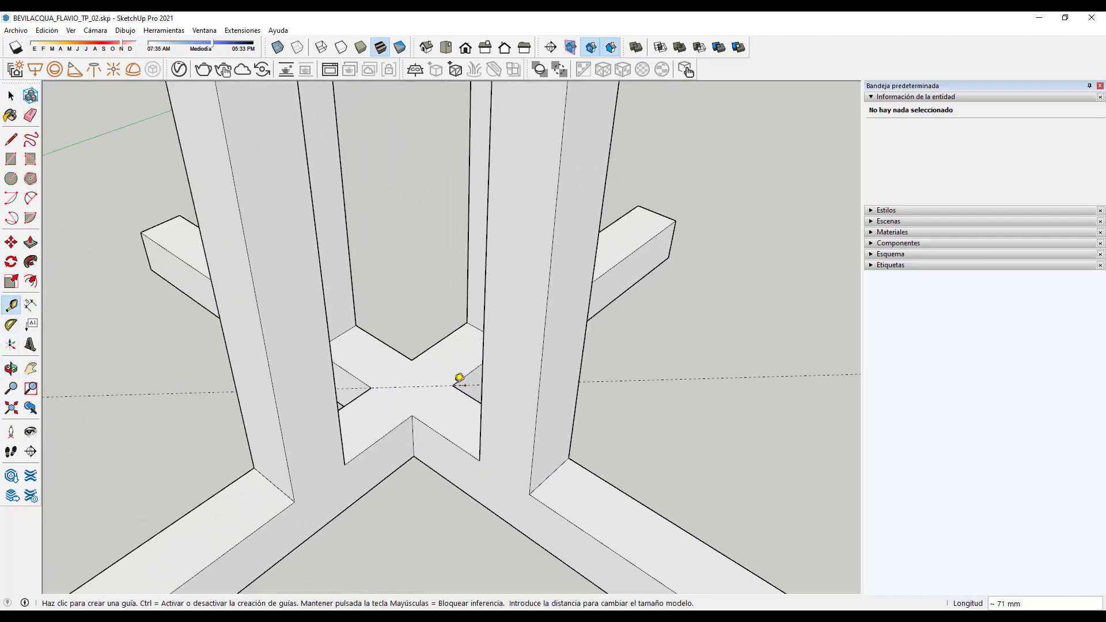
left_click(412, 415)
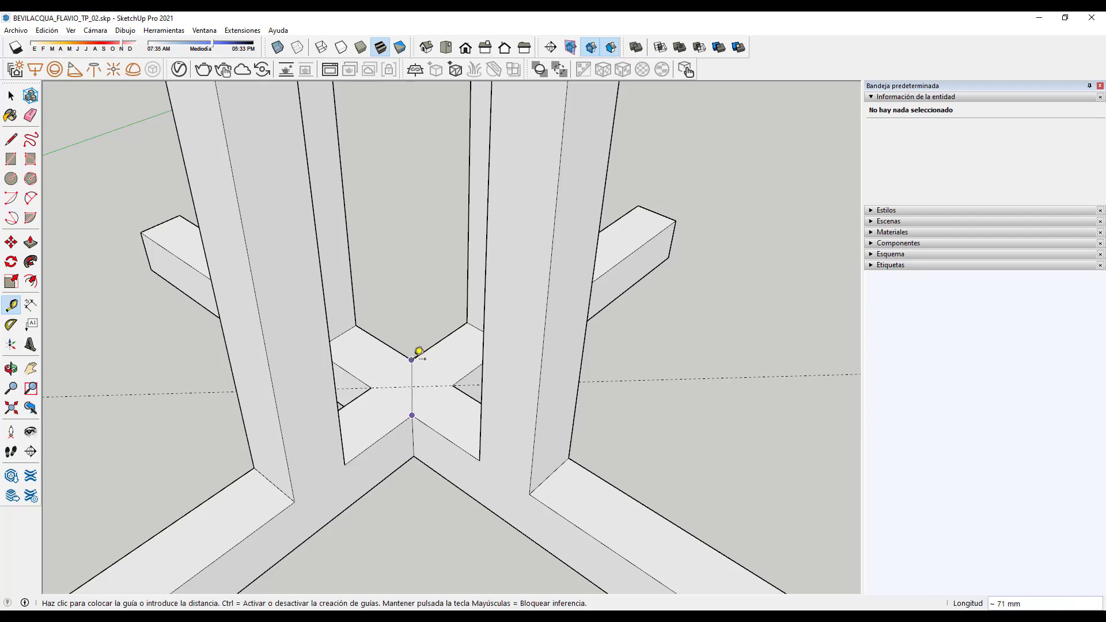
scroll(427, 391, "down", 5)
mouse_move(439, 419)
middle_mouse_down()
mouse_move(589, 454)
mouse_move(477, 437)
mouse_move(457, 407)
middle_mouse_up()
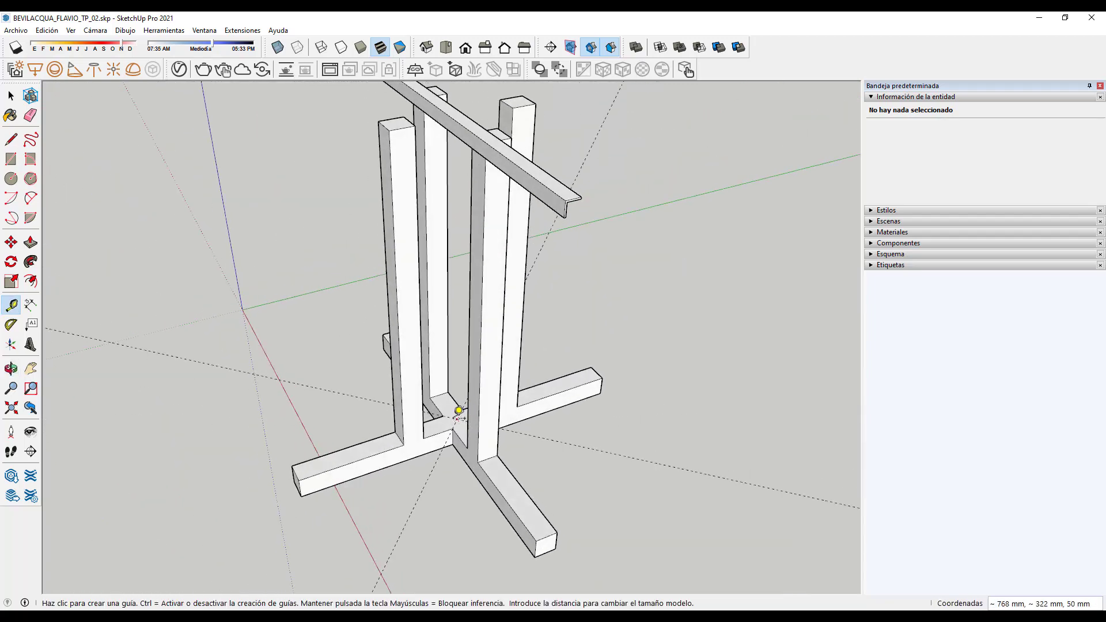
scroll(483, 323, "down", 2)
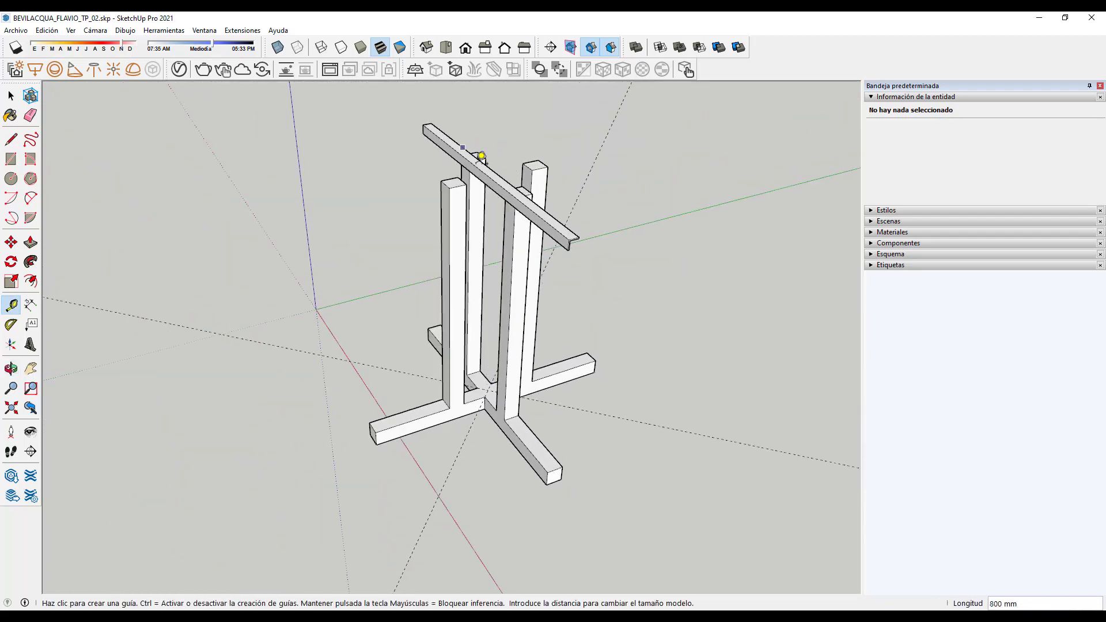
middle_click_drag(345, 260, 548, 264)
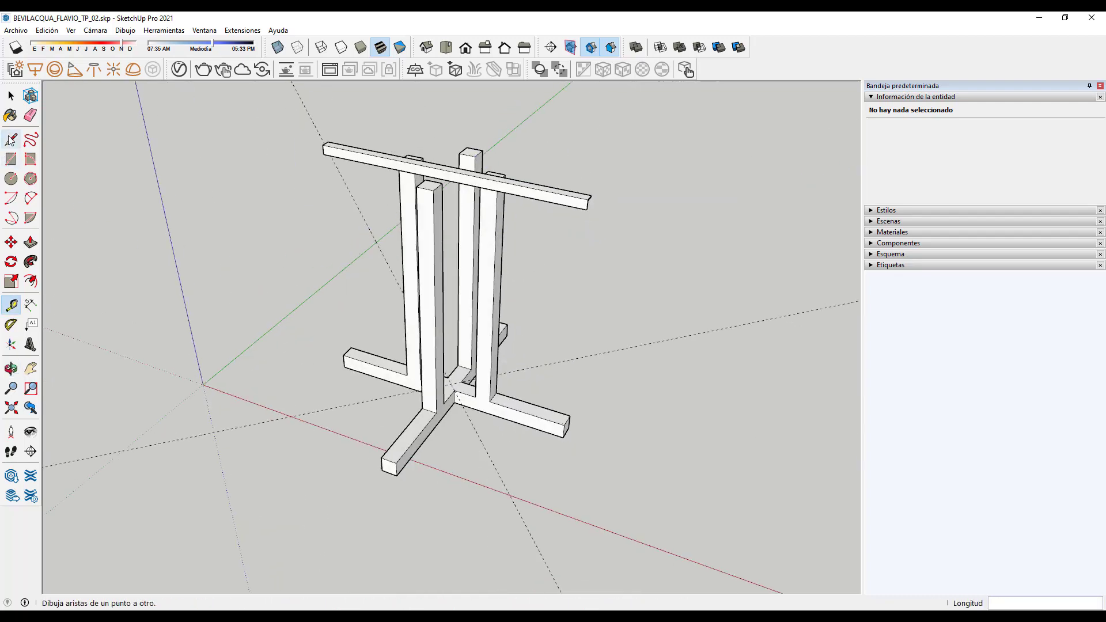
left_click(11, 95)
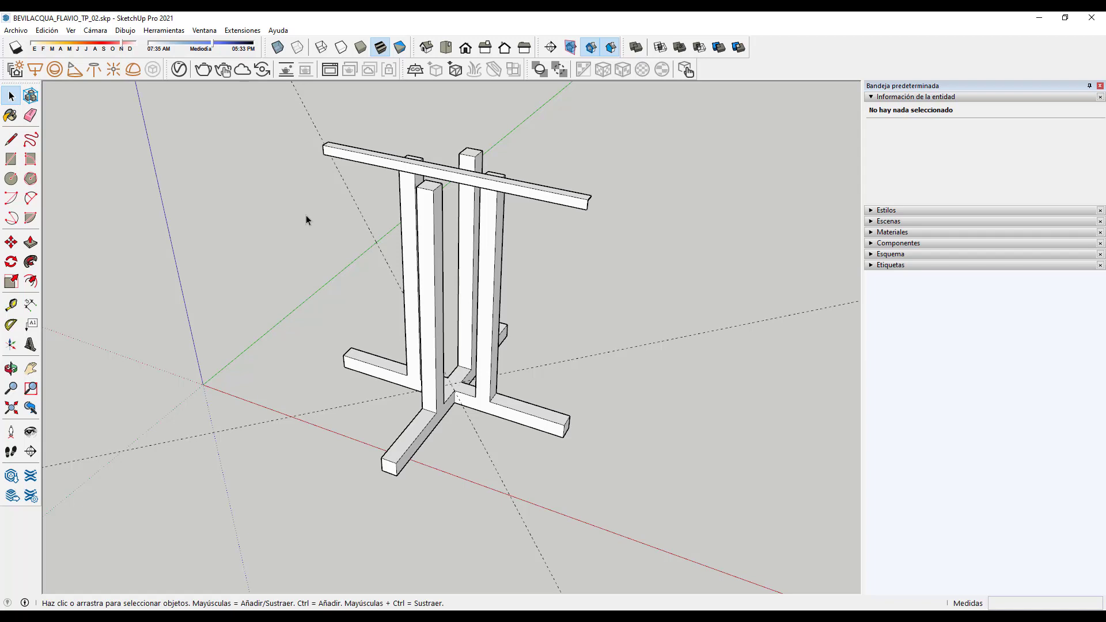
Step: Select the crossbar group 04 by itself, apart from the united Unir solid
left_click(548, 199)
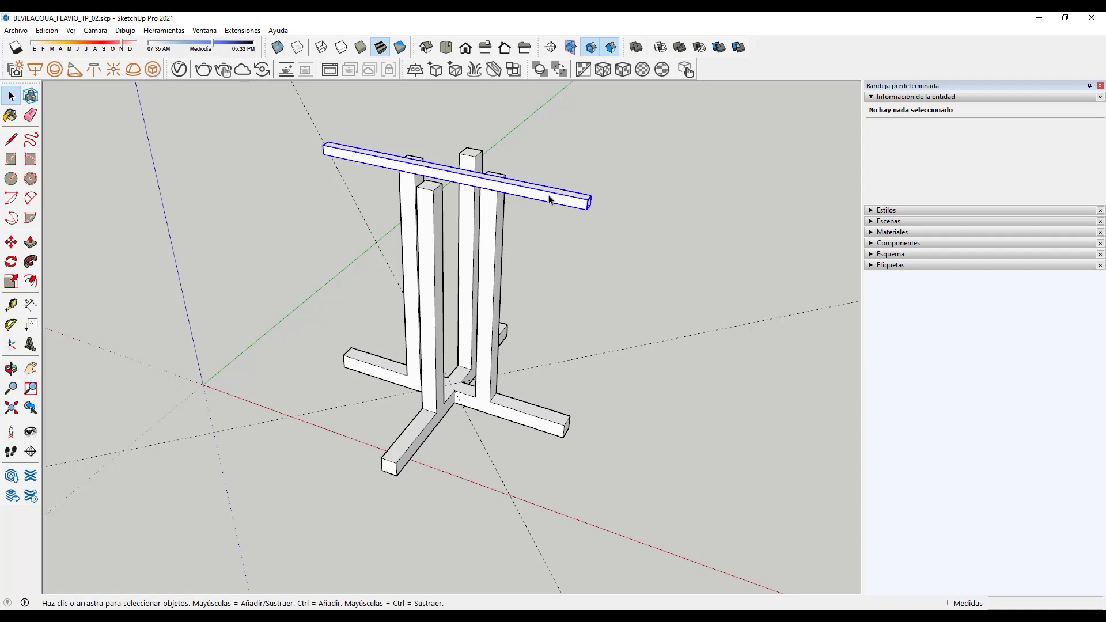
scroll(581, 173, "up", 3)
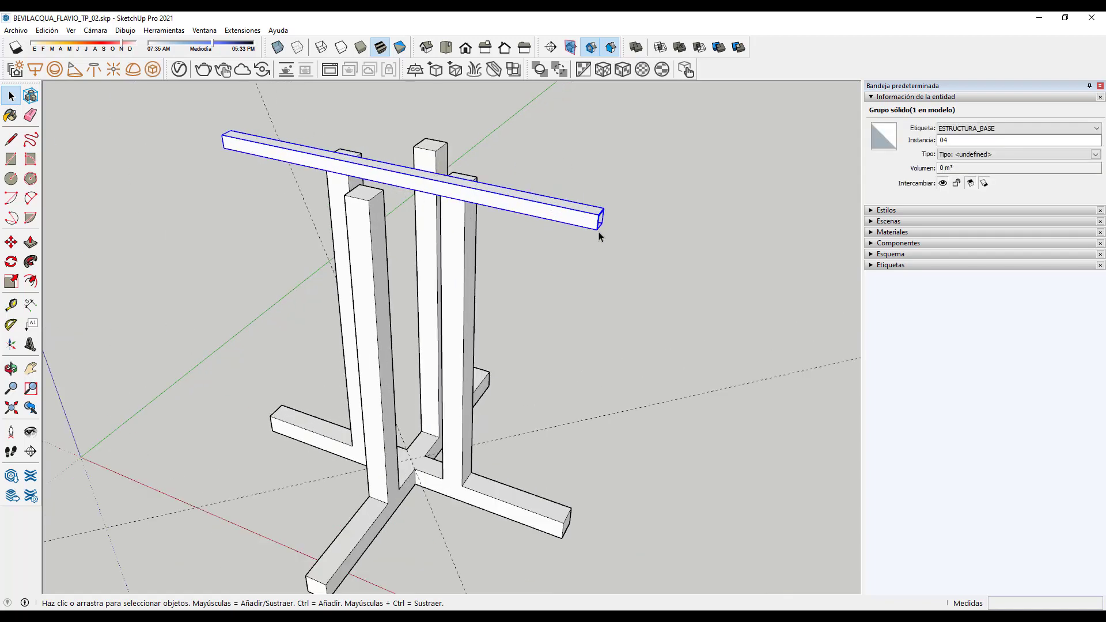
left_click(605, 349)
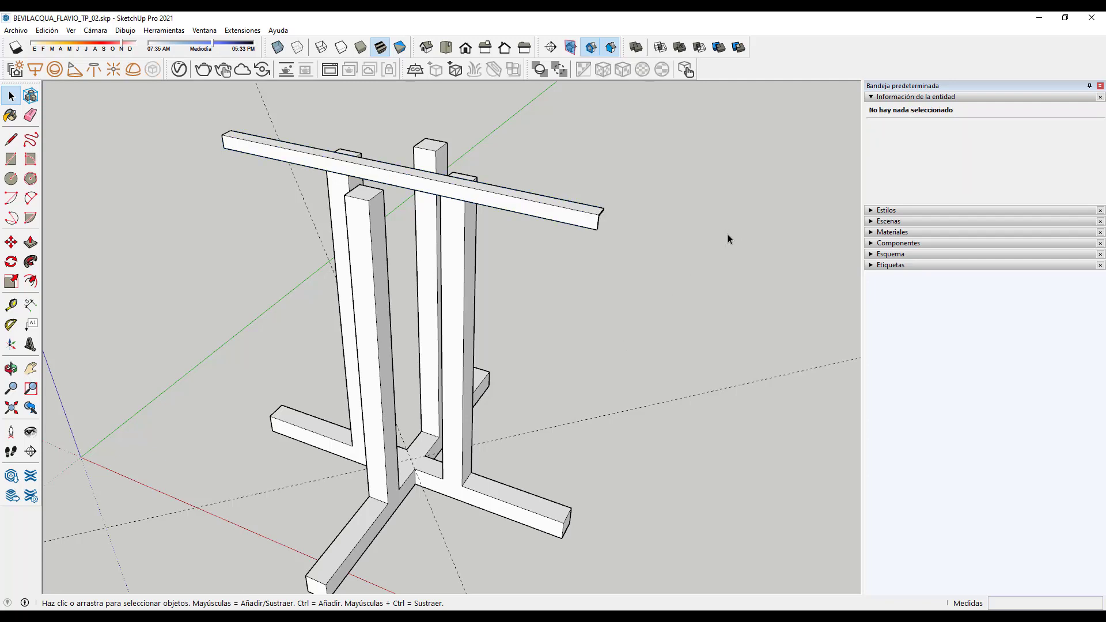
left_click(546, 218)
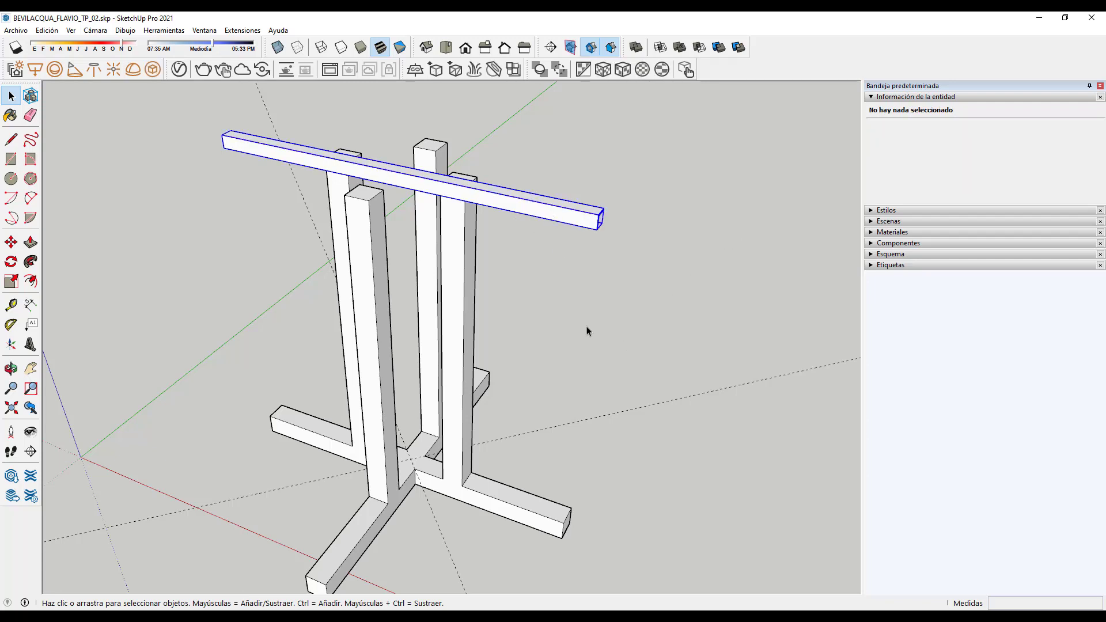
left_click(464, 288)
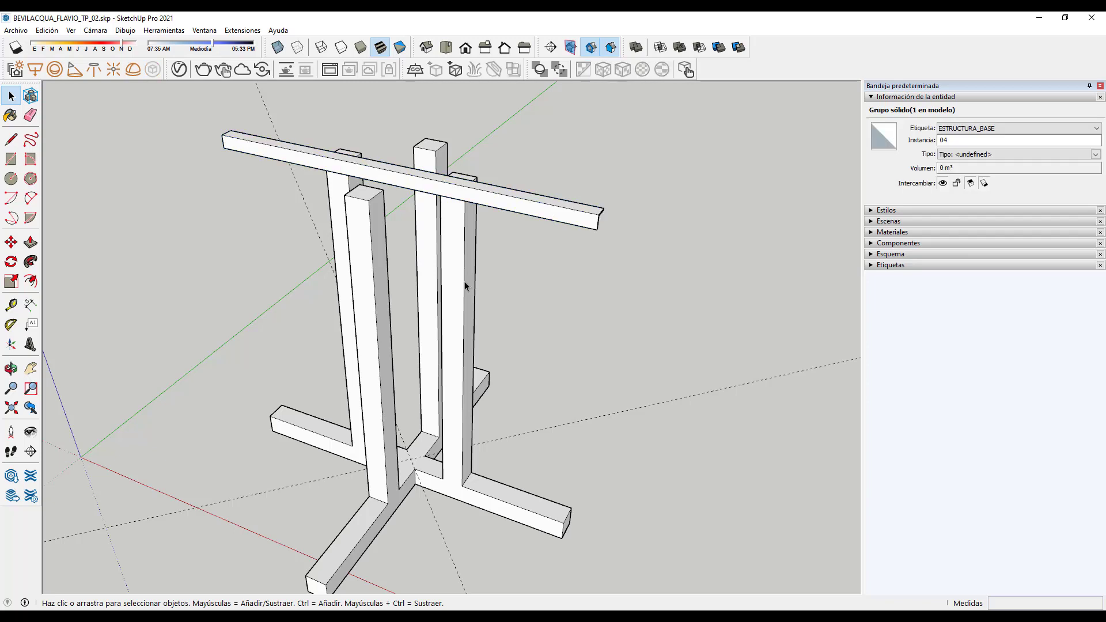
left_click(739, 305)
left_click(570, 215)
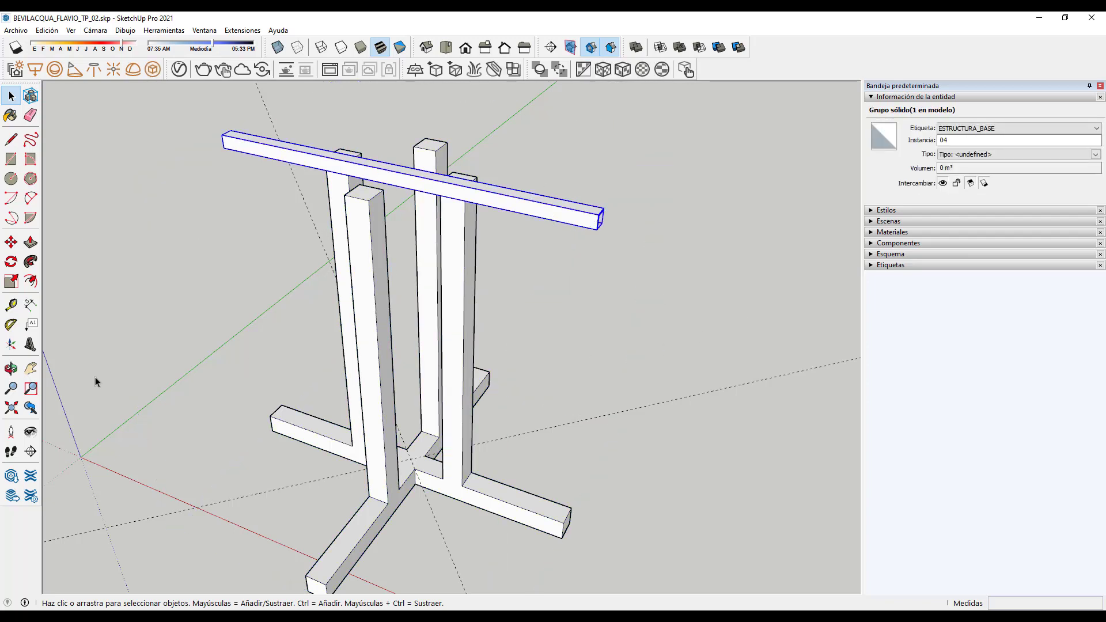
Step: Rotate a copy of the top beam 90° about the base junction so two beams cross
left_click(11, 262)
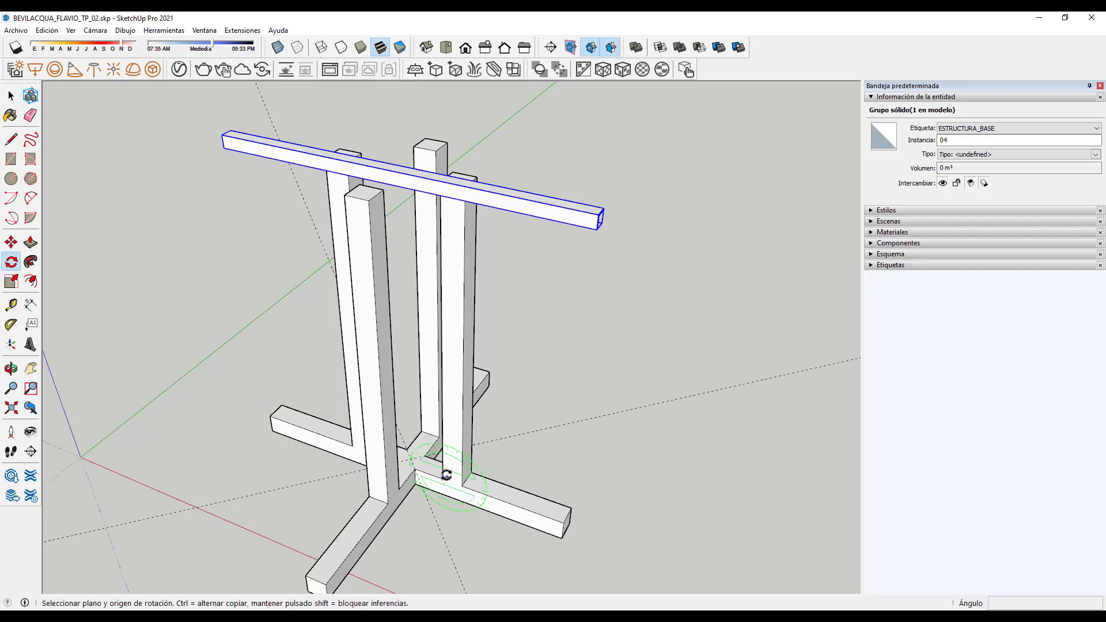
scroll(382, 449, "up", 6)
left_click(382, 446)
scroll(382, 445, "down", 6)
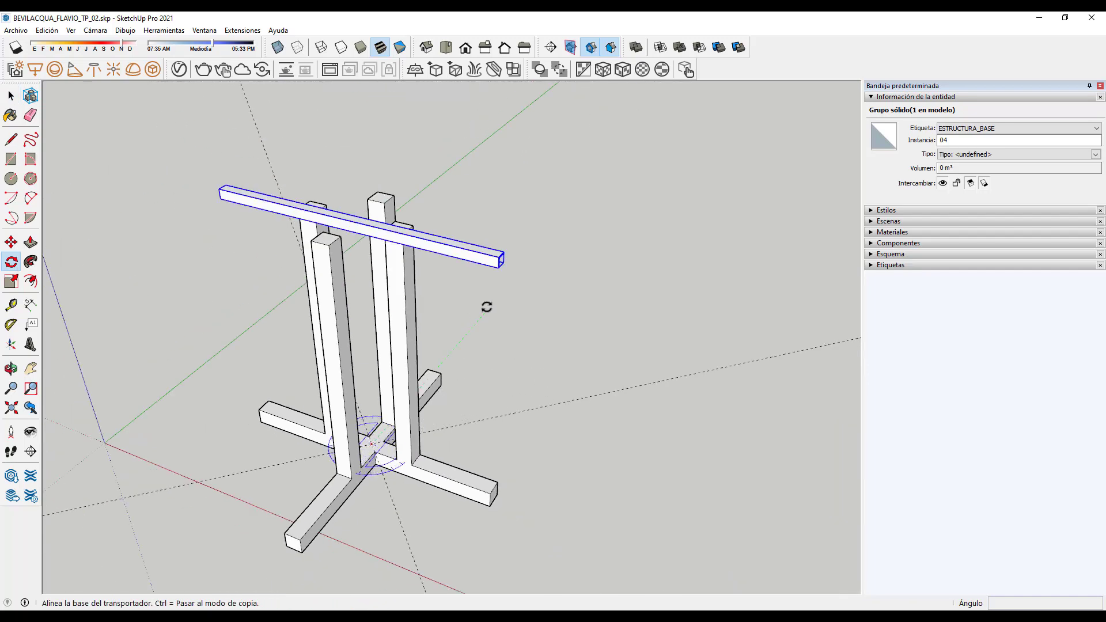
left_click(485, 307)
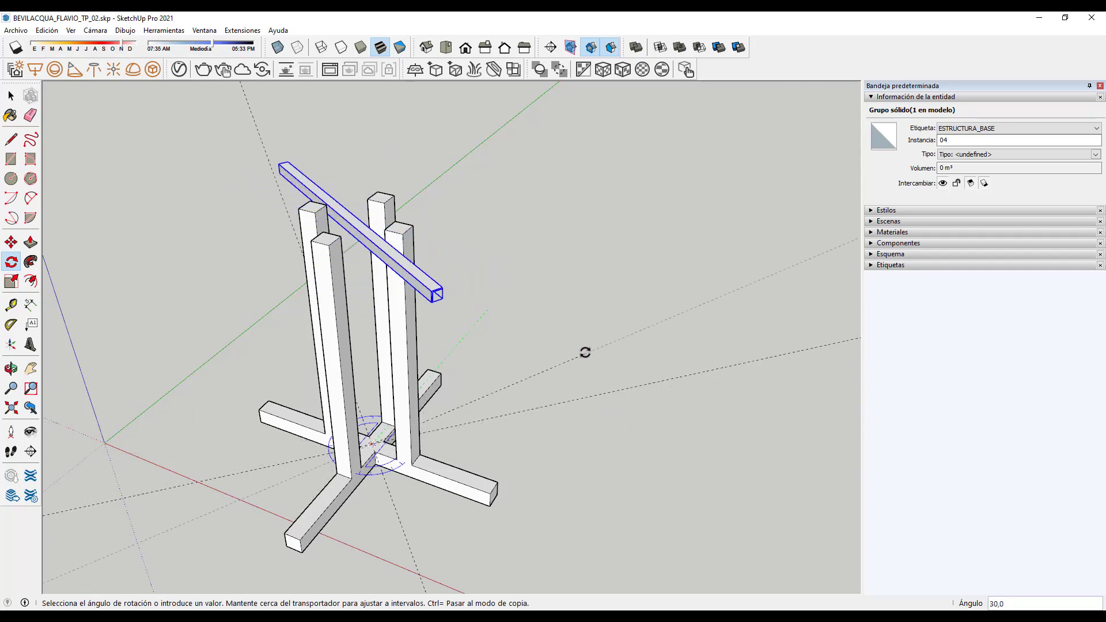
key("ctrl")
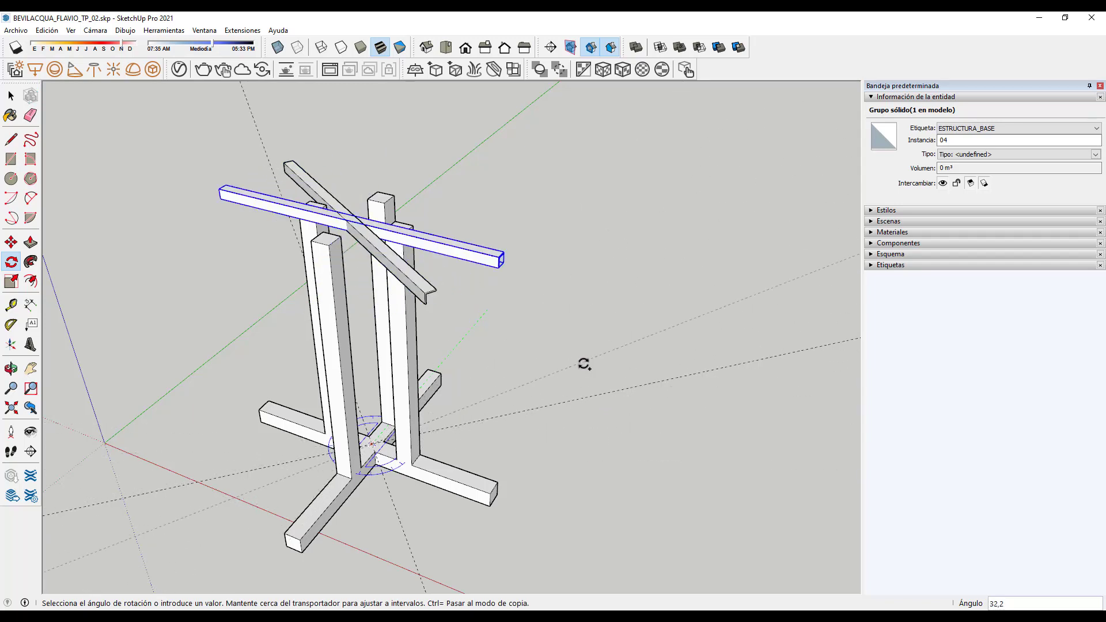
left_click(585, 395)
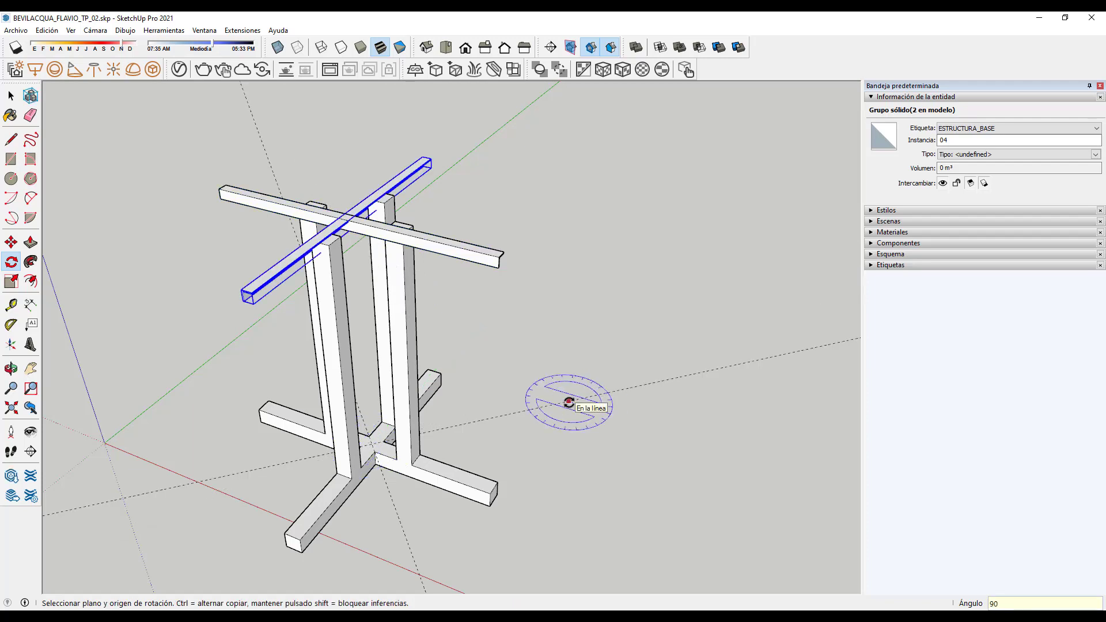
left_click(11, 95)
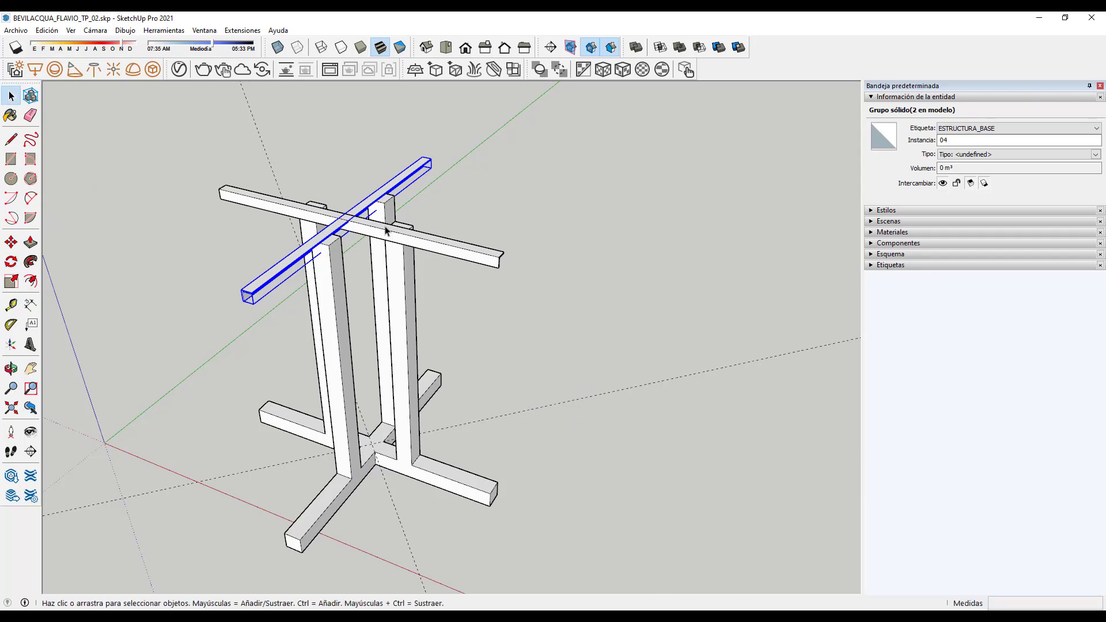
left_click(569, 315)
Step: Select the diagonal crossing beam and change its instance name from 04 to 05
scroll(382, 249, "up", 3)
scroll(403, 276, "up", 2)
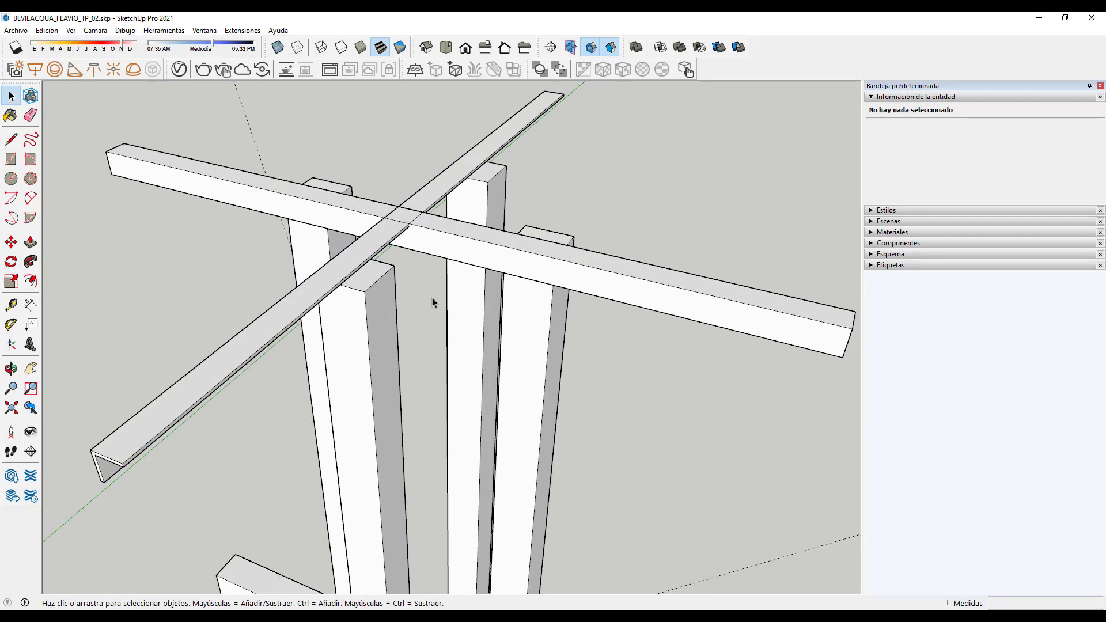
scroll(424, 371, "down", 3)
middle_click_drag(424, 370, 372, 280)
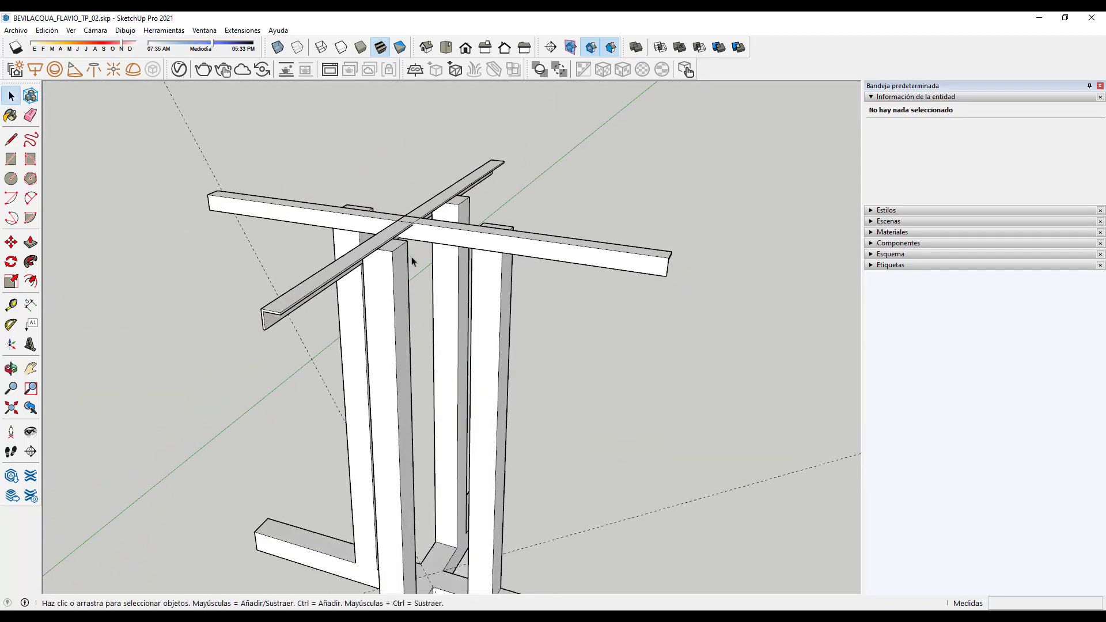
scroll(443, 324, "down", 4)
middle_click_drag(443, 324, 530, 262)
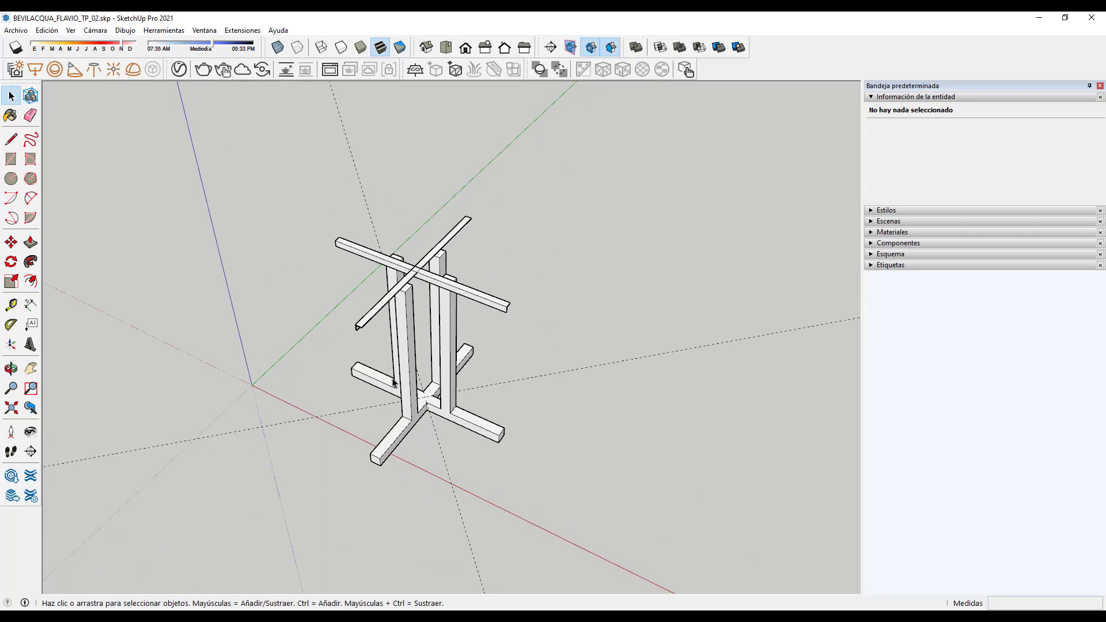
scroll(404, 332, "up", 2)
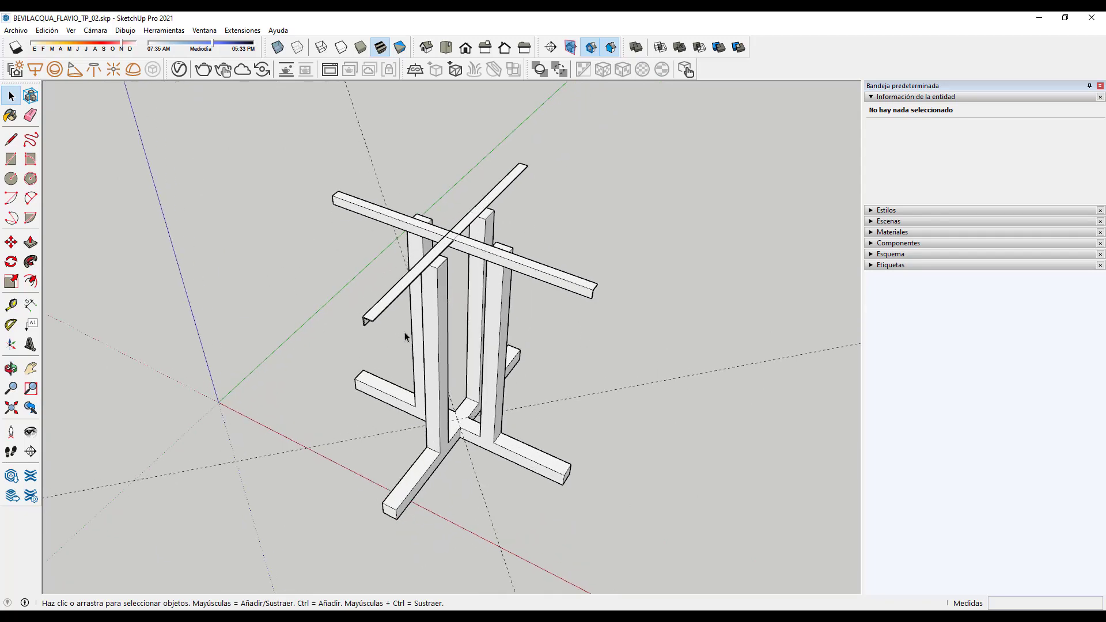
scroll(402, 334, "up", 5)
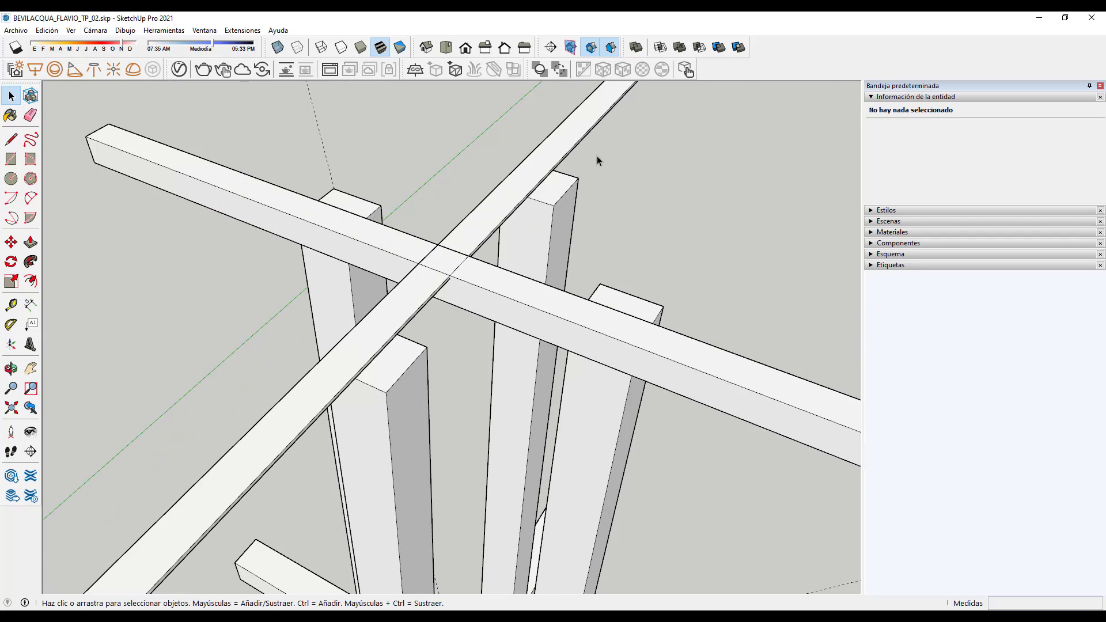
left_click(573, 130)
left_click(685, 243)
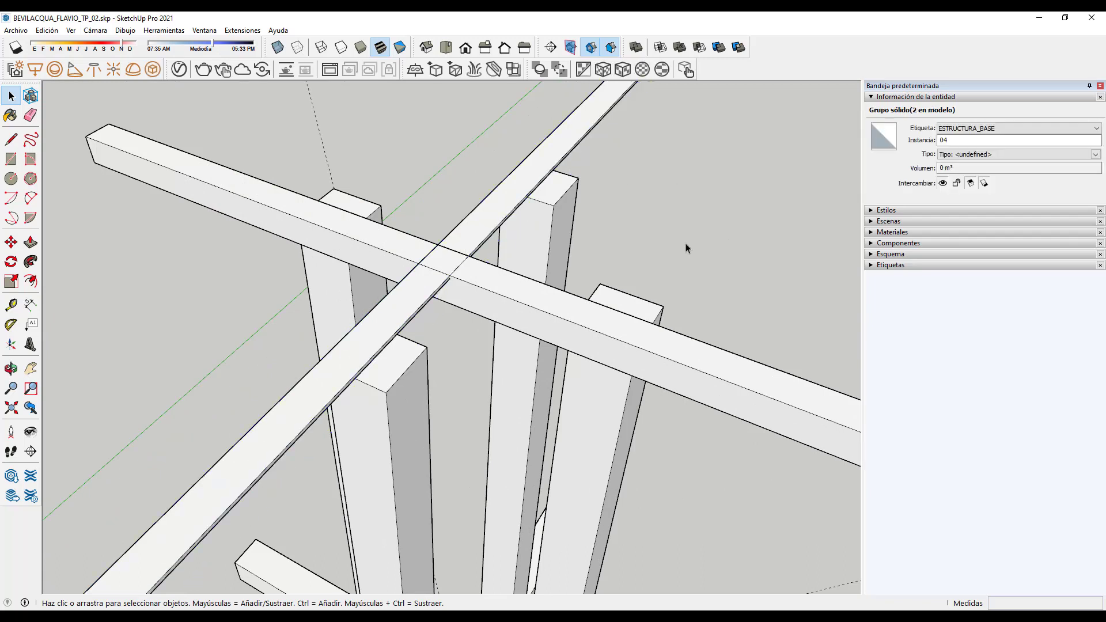
left_click(707, 355)
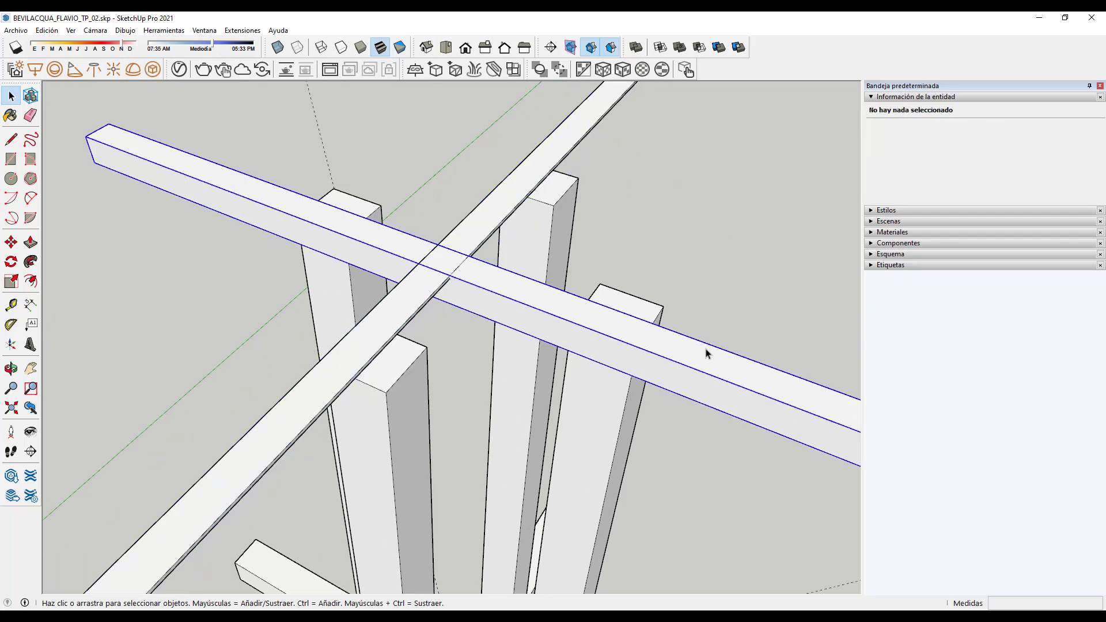
left_click(580, 127)
left_click(959, 139)
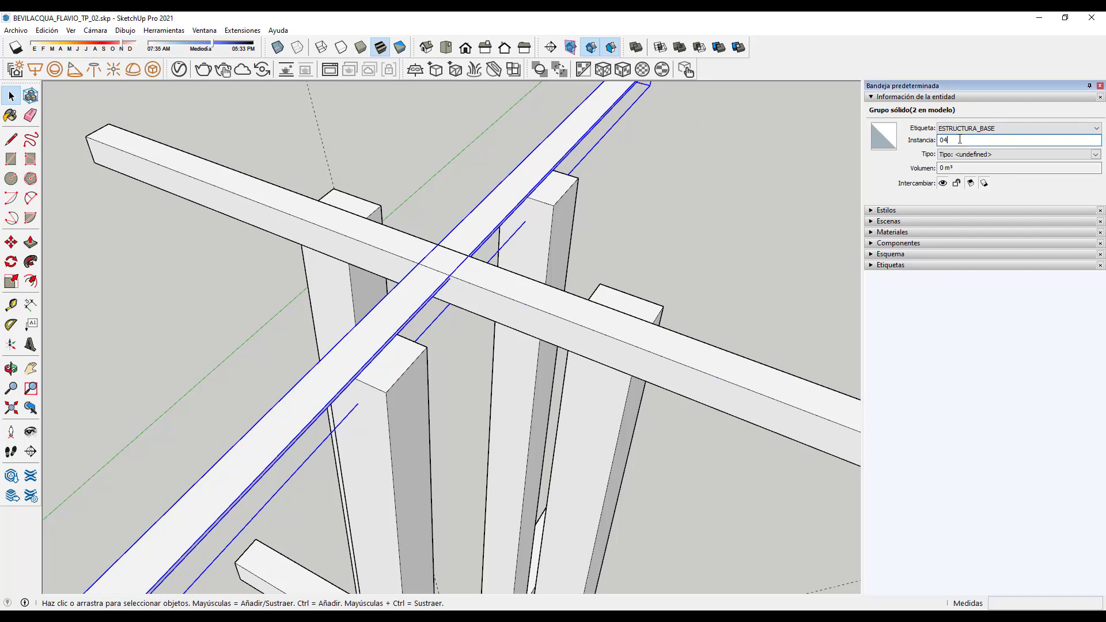
Step: Check each crossing beam's selection, then orbit around the whole stand
scroll(708, 239, "down", 3)
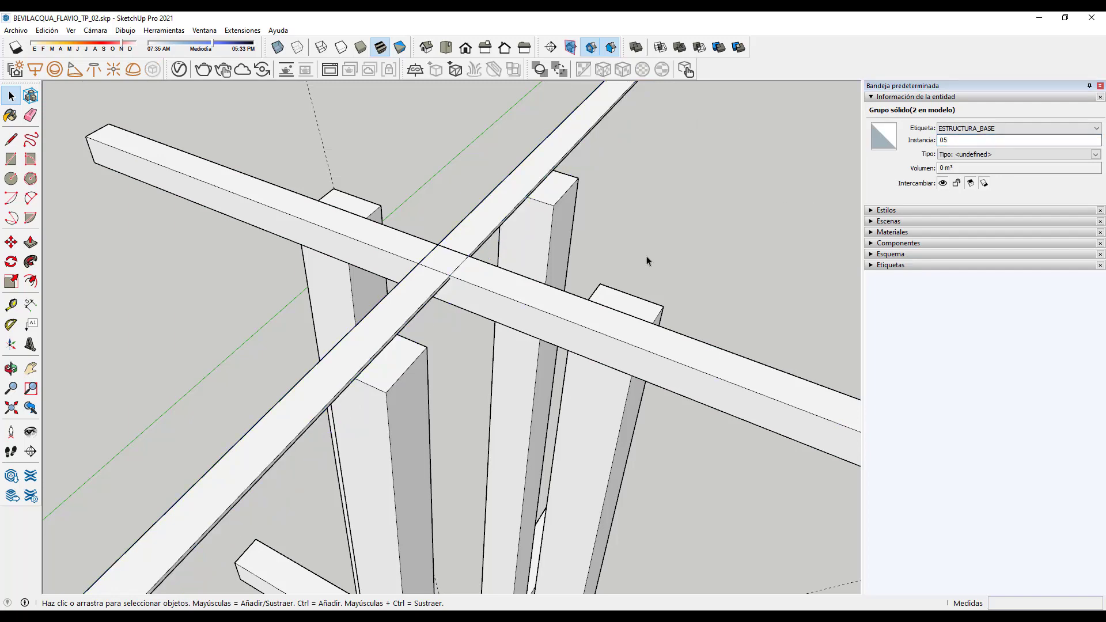
left_click(646, 256)
scroll(517, 268, "up", 1)
left_click(513, 193)
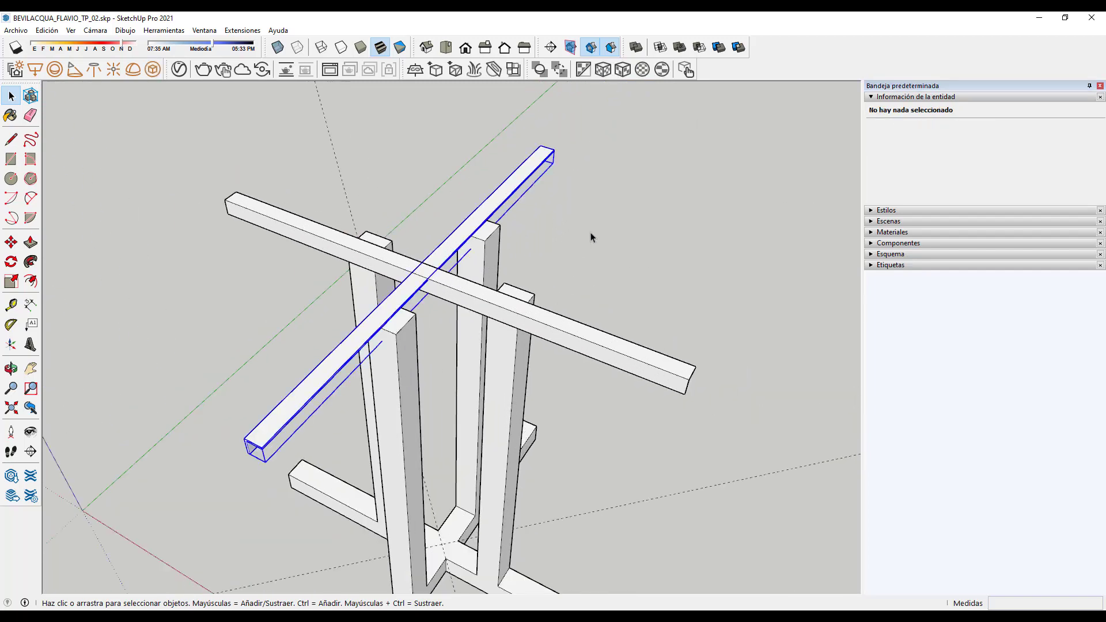
left_click(585, 345)
left_click(593, 329)
left_click(606, 280)
scroll(523, 255, "down", 2)
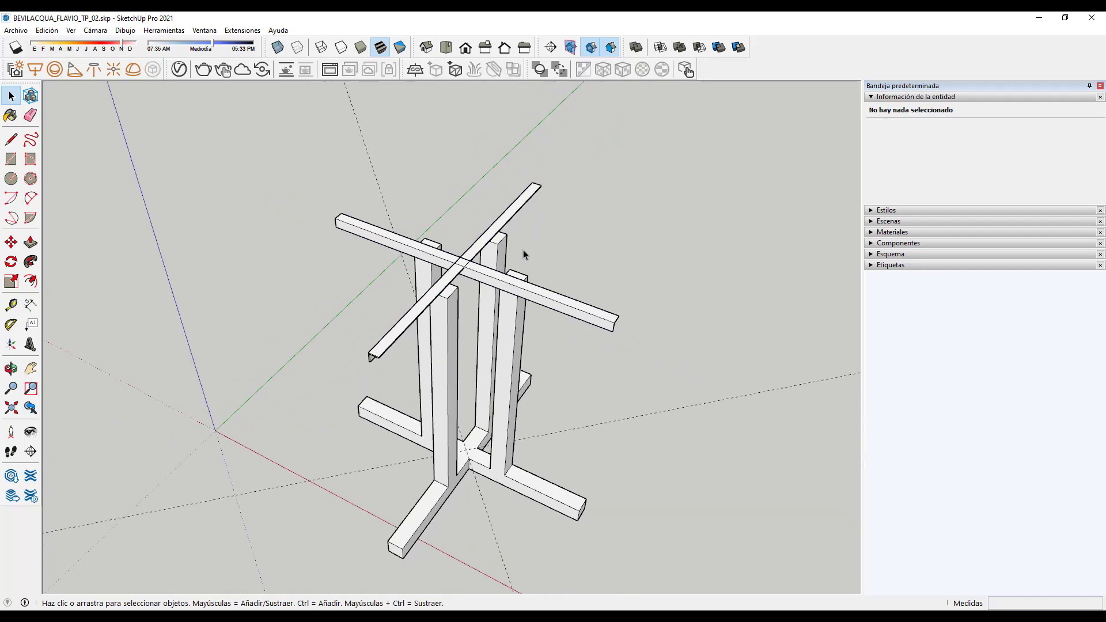
middle_click_drag(500, 308, 444, 303)
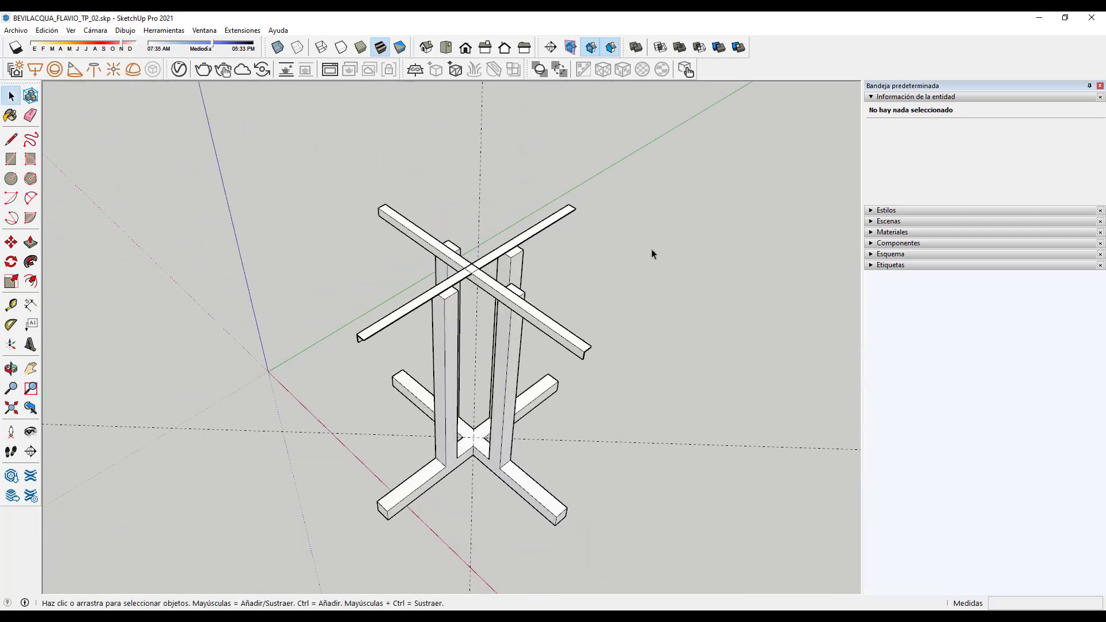
scroll(561, 135, "up", 1)
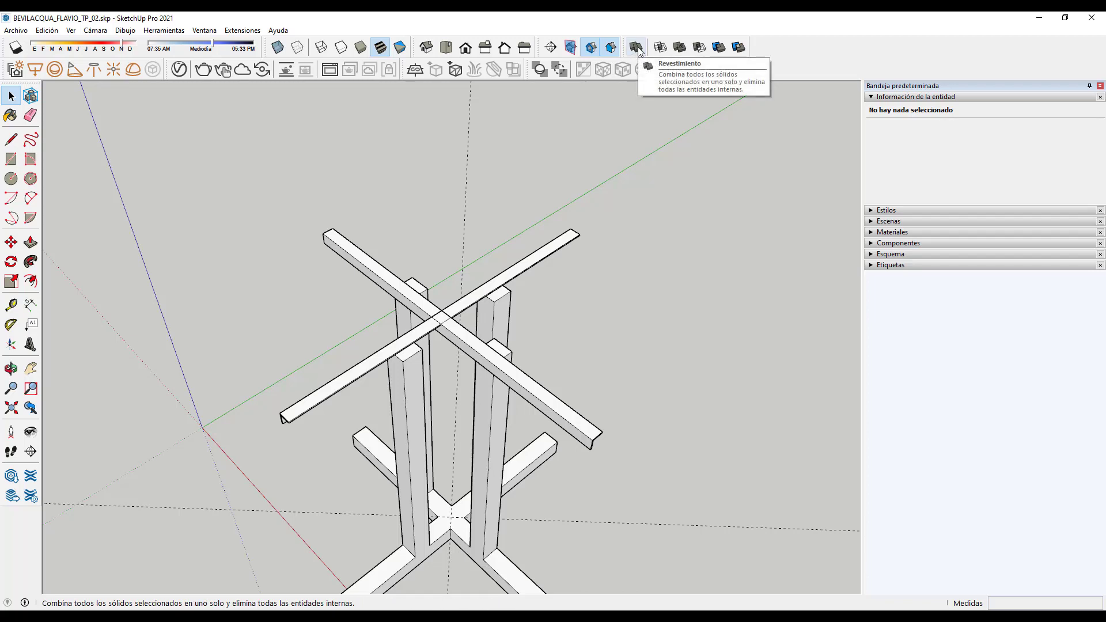
Step: Union the two crossing beams into one X-shaped solid with Solid Tools
left_click(679, 46)
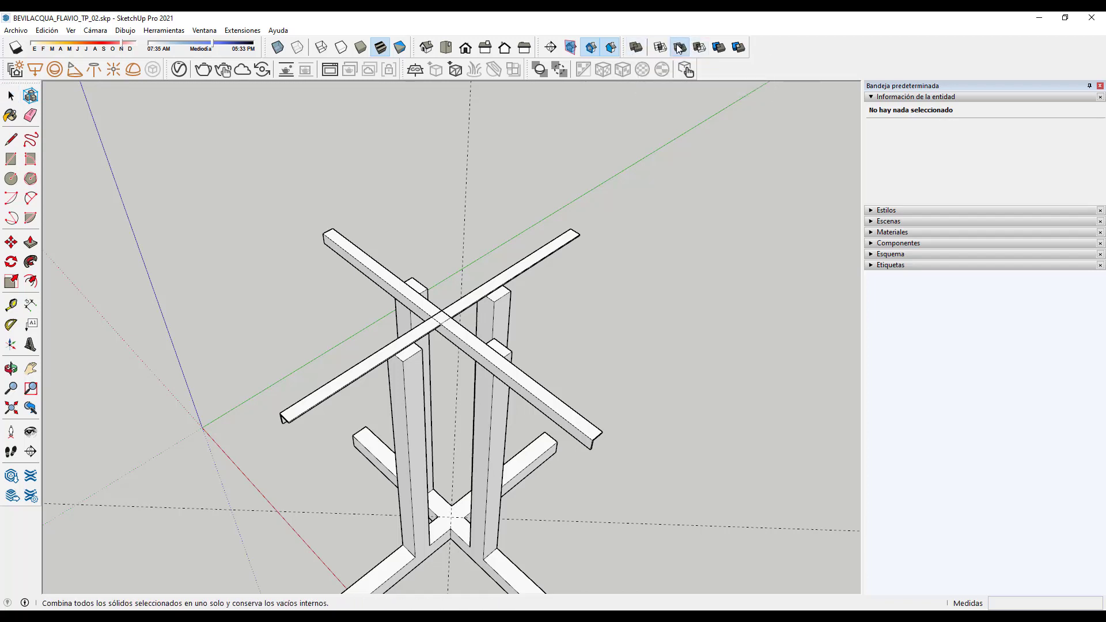
left_click(565, 243)
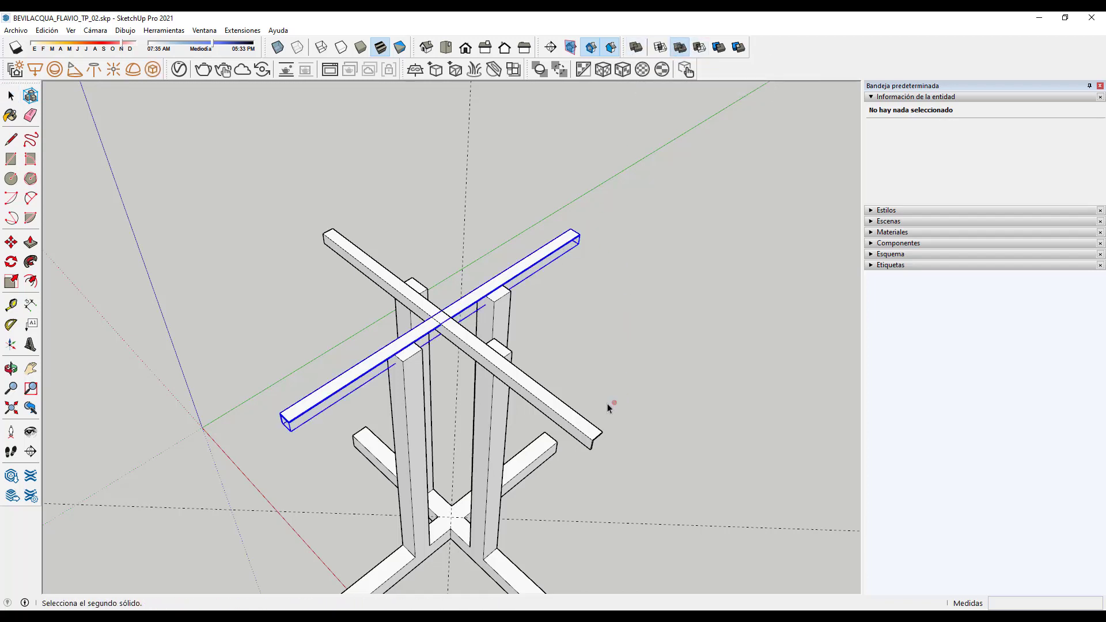
left_click(593, 431)
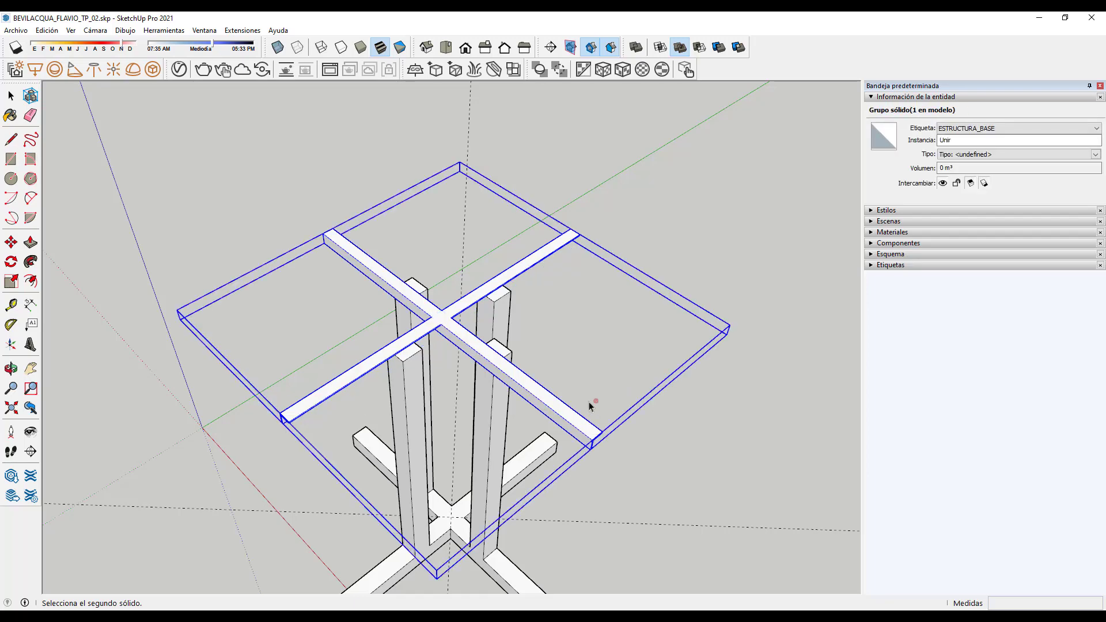
scroll(590, 406, "down", 3)
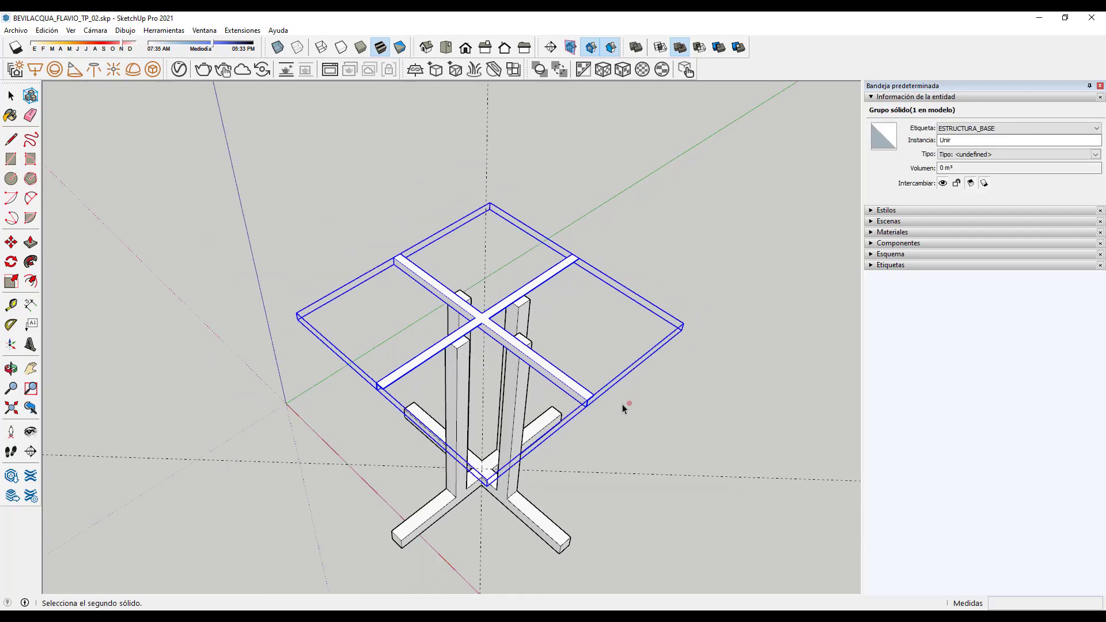
left_click(471, 327)
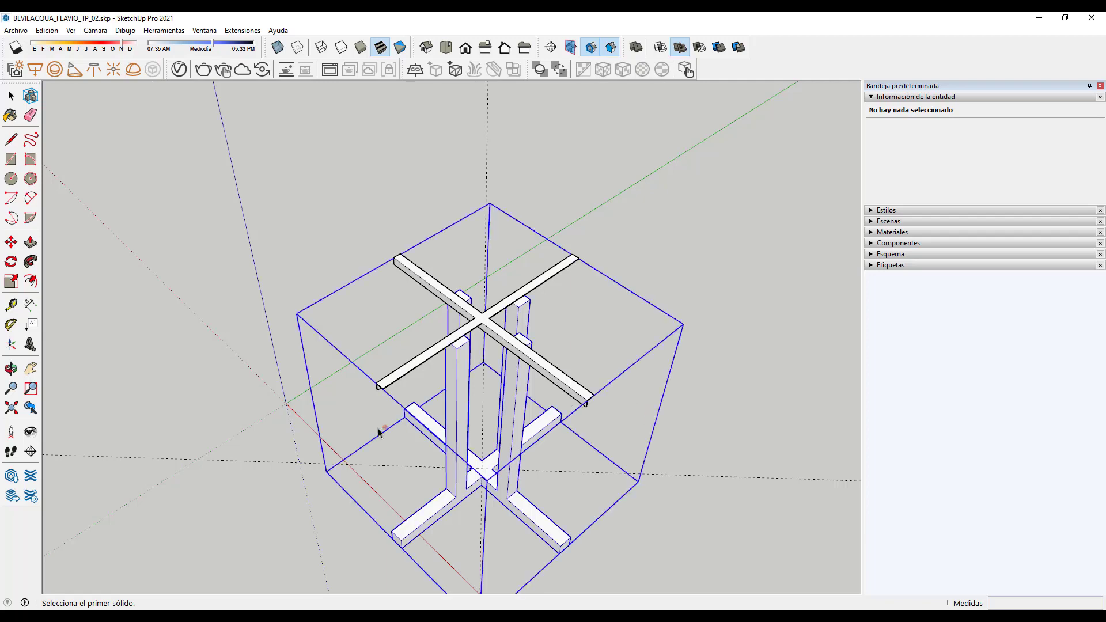
scroll(377, 431, "down", 2)
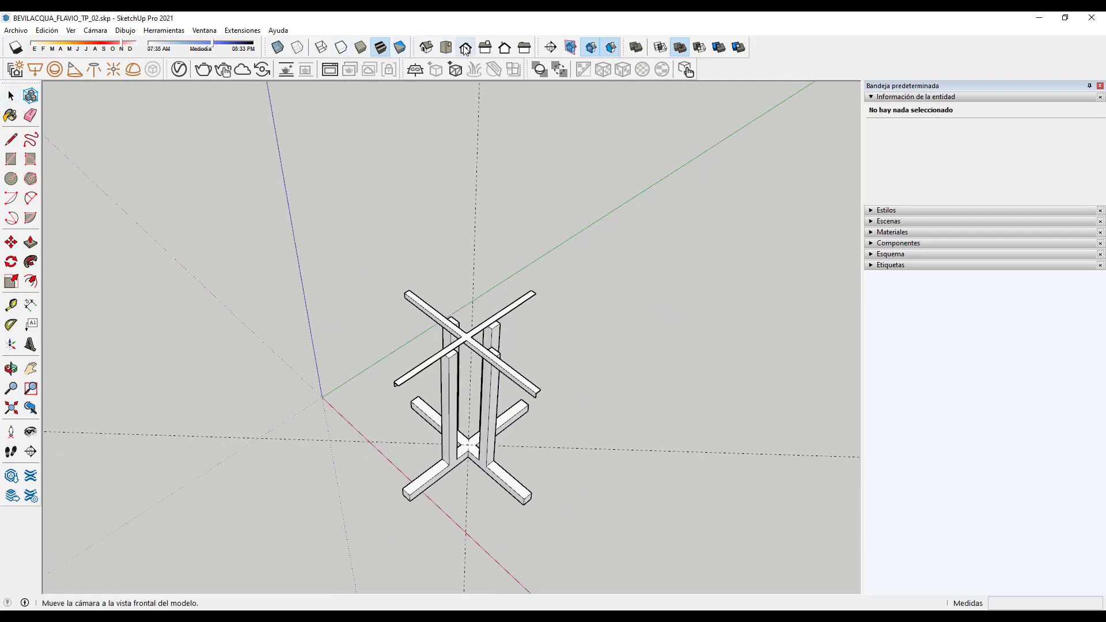
left_click(446, 47)
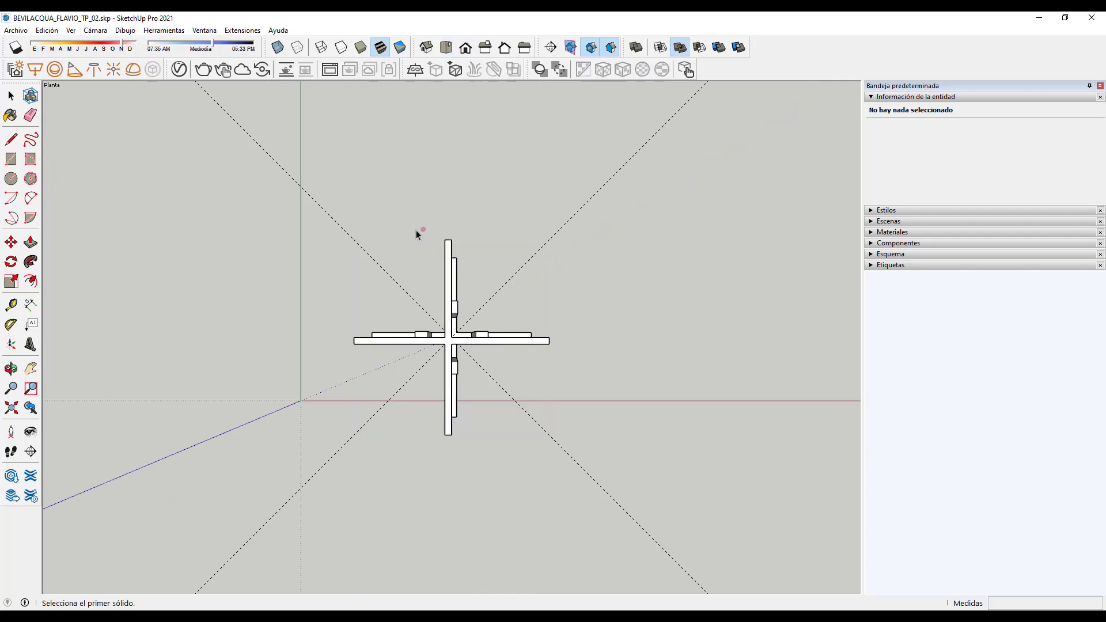
left_click(95, 30)
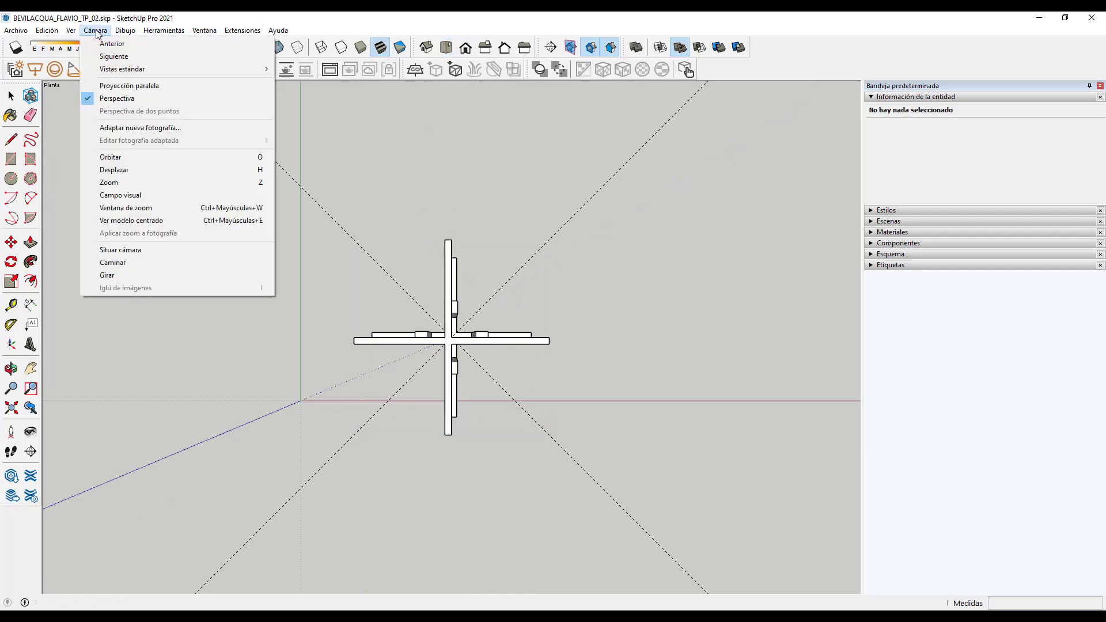
left_click(99, 86)
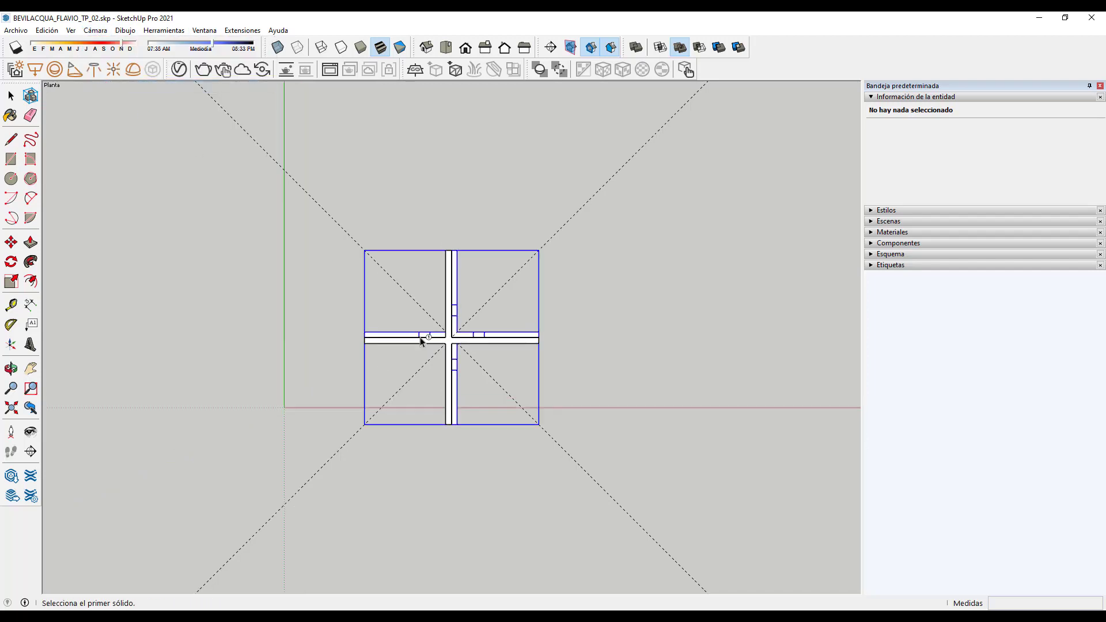
scroll(423, 391, "up", 3)
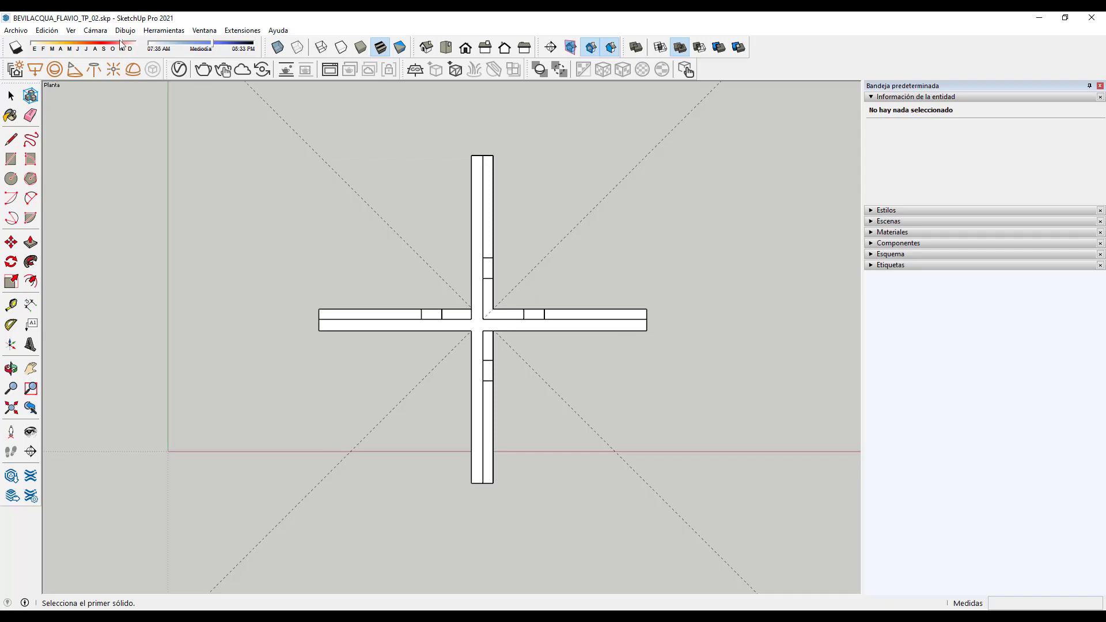
left_click(87, 31)
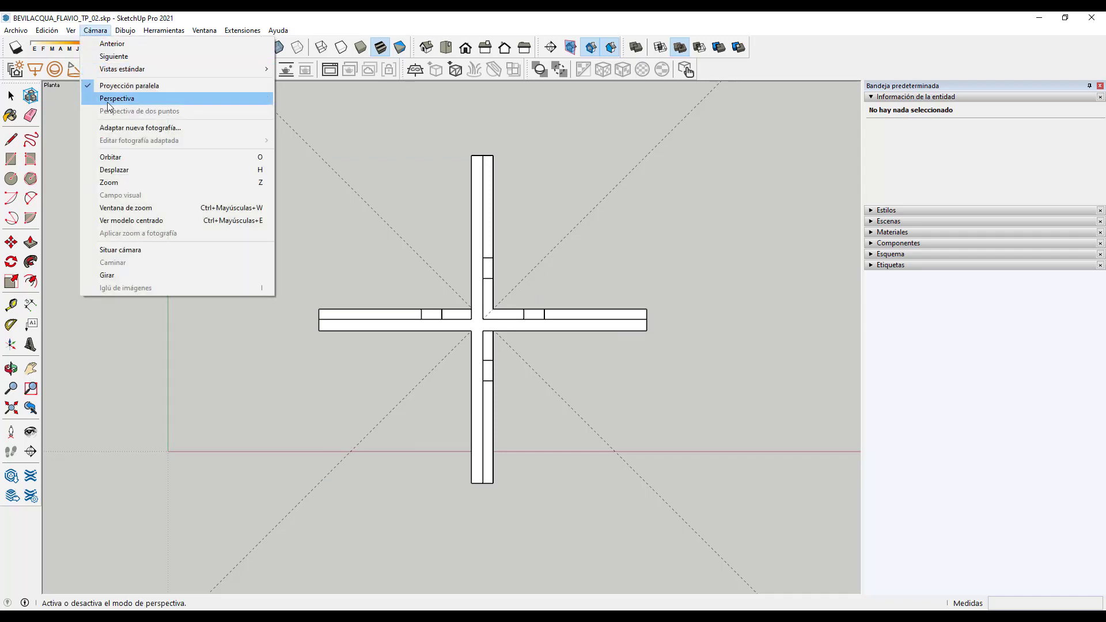
left_click(117, 98)
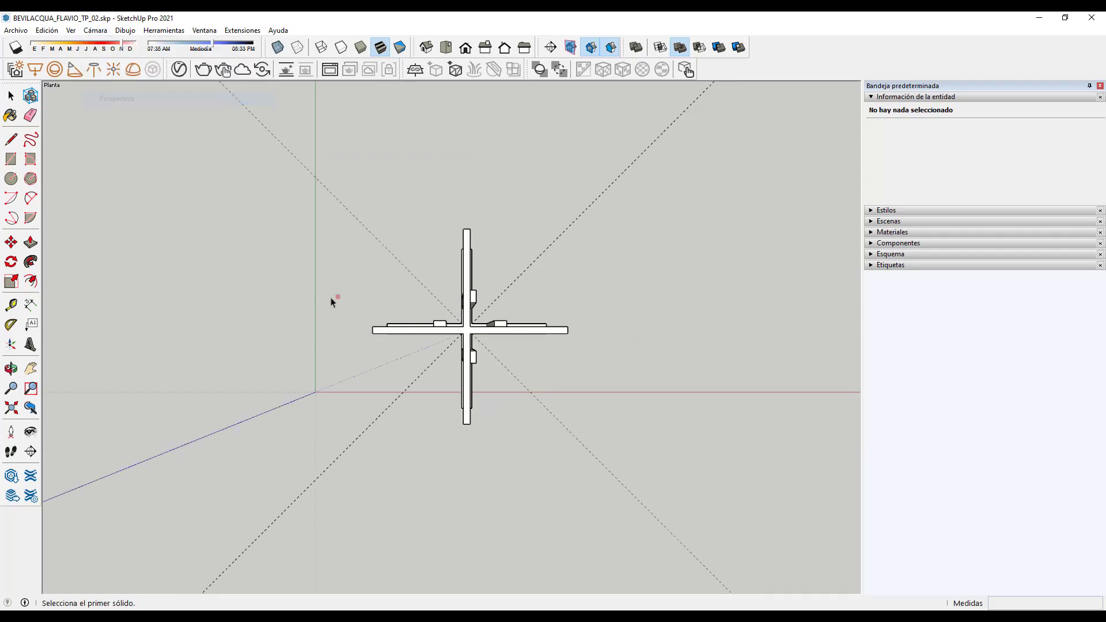
left_click(11, 368)
left_click_drag(494, 390, 338, 148)
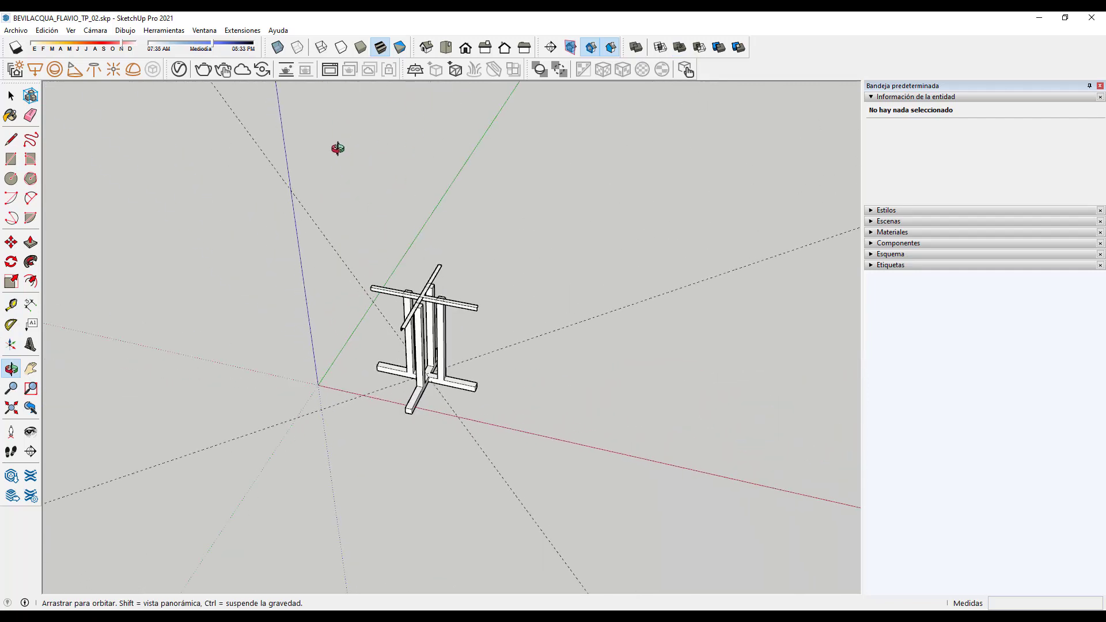
key("space")
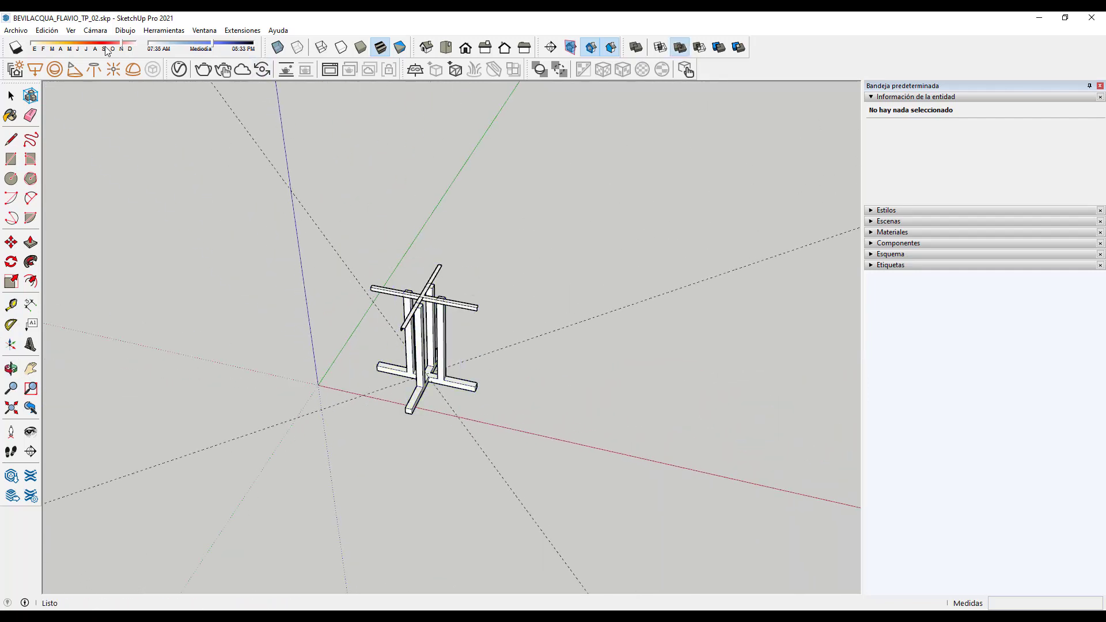
left_click(99, 32)
left_click(115, 85)
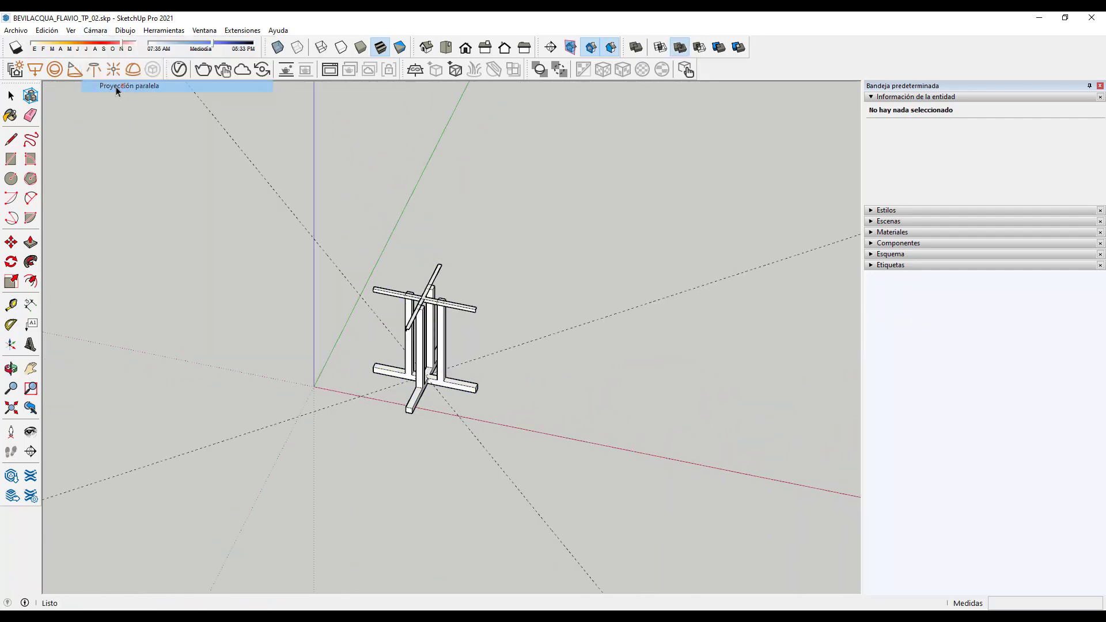
middle_click_drag(590, 376, 388, 301)
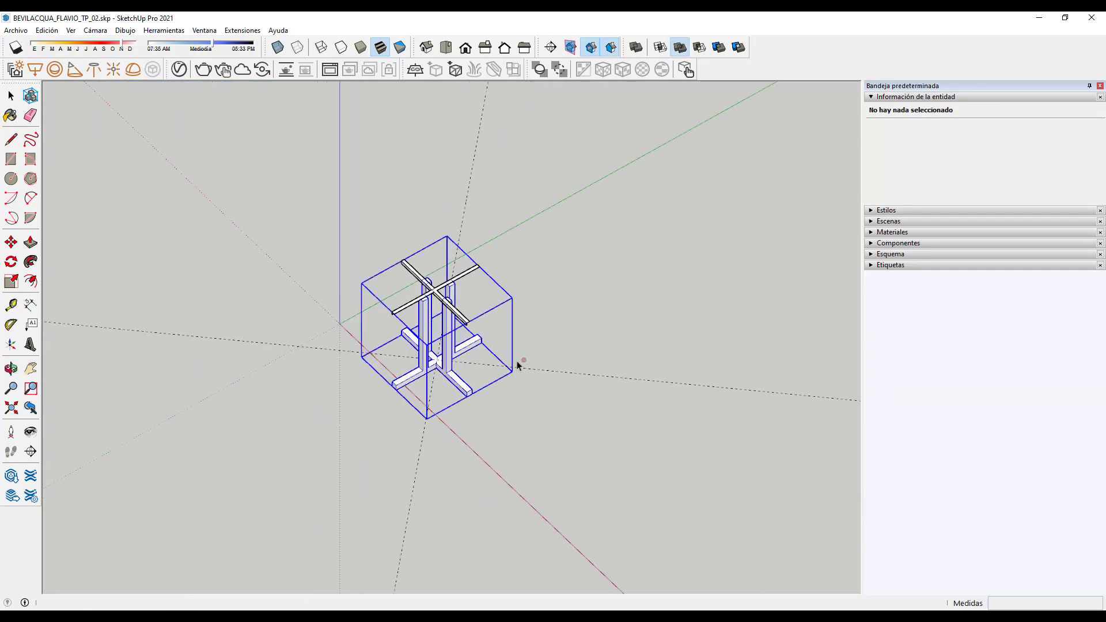
scroll(428, 333, "up", 3)
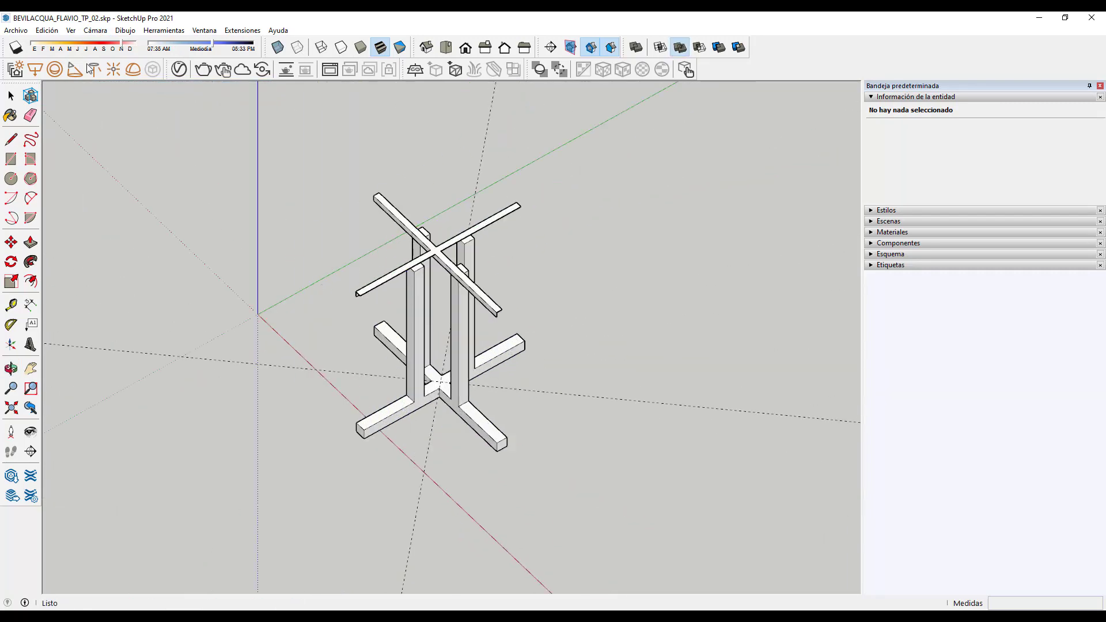
left_click(104, 31)
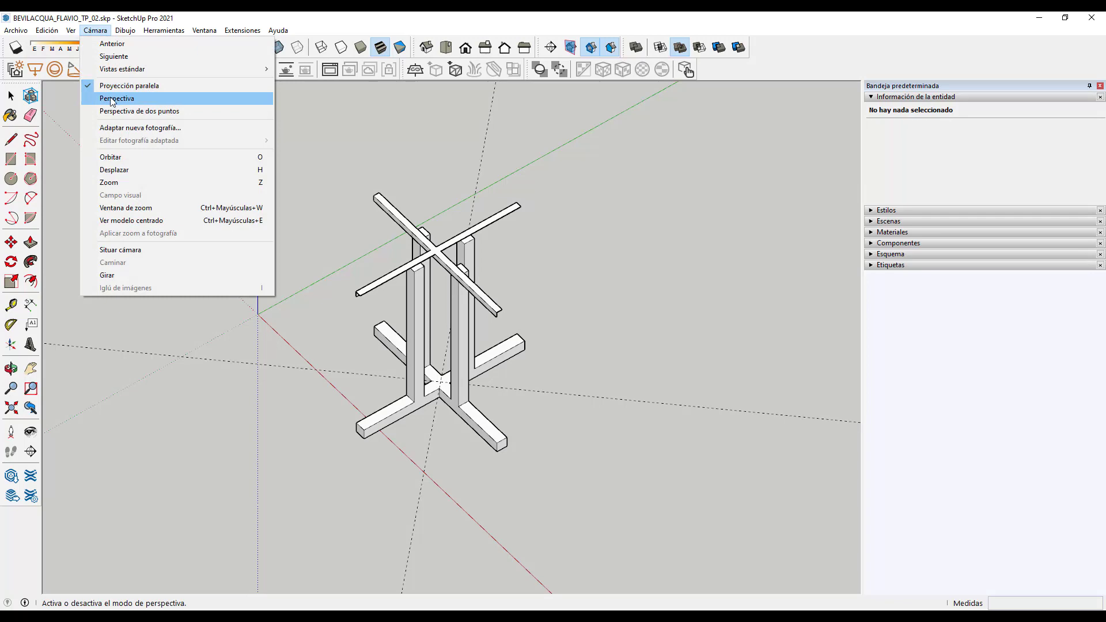
left_click(113, 96)
scroll(407, 297, "up", 2)
middle_click_drag(312, 346, 762, 338)
left_click(17, 99)
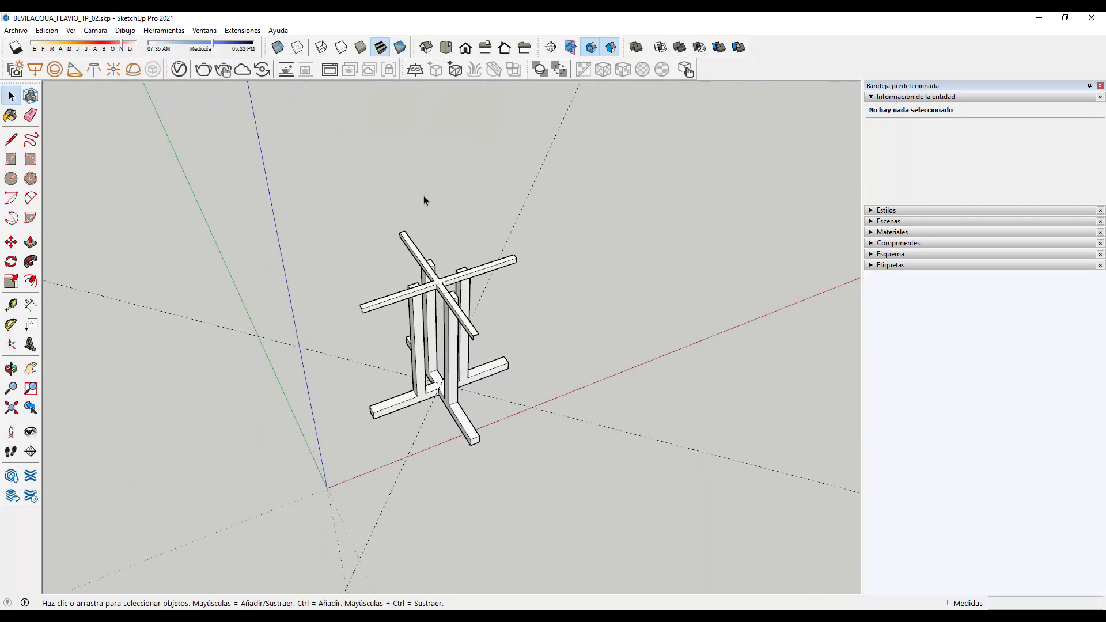
scroll(420, 228, "up", 2)
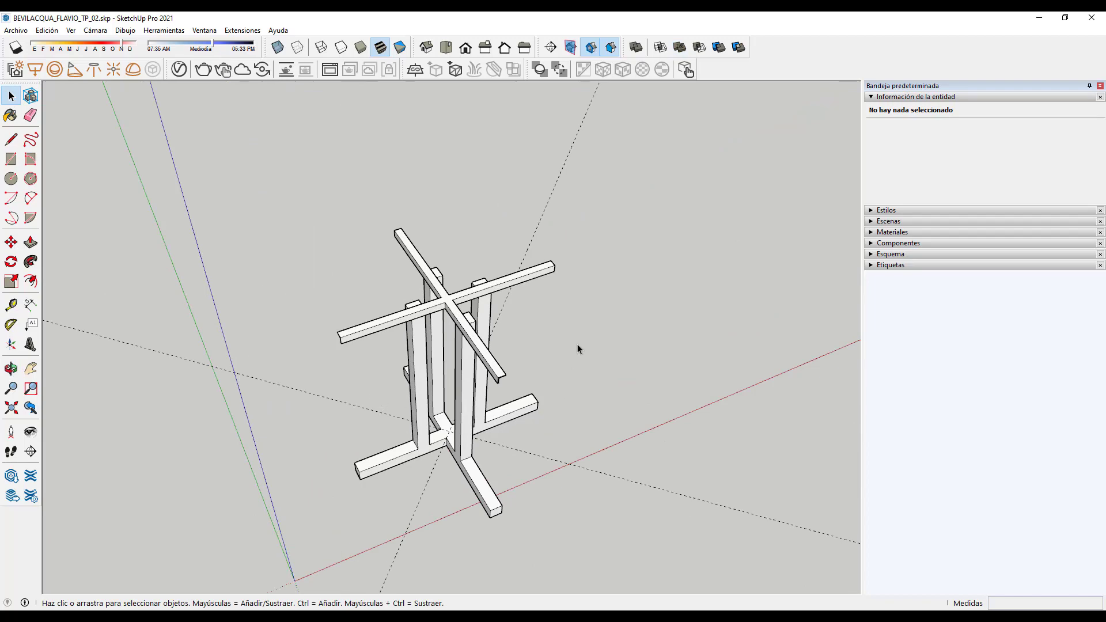
middle_click_drag(341, 357, 573, 383)
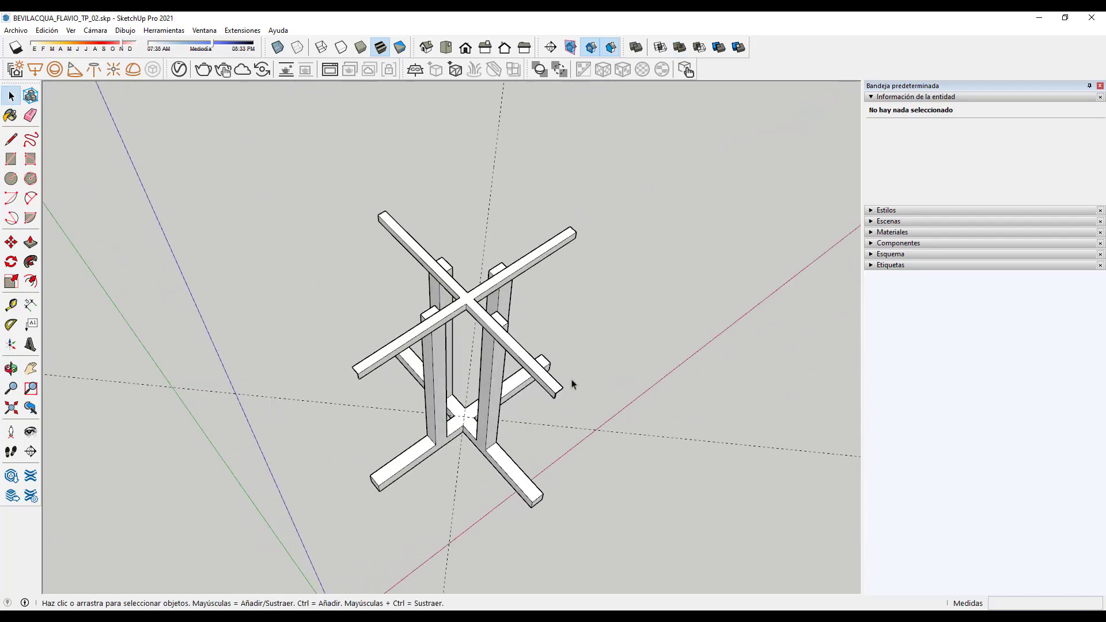
left_click(11, 159)
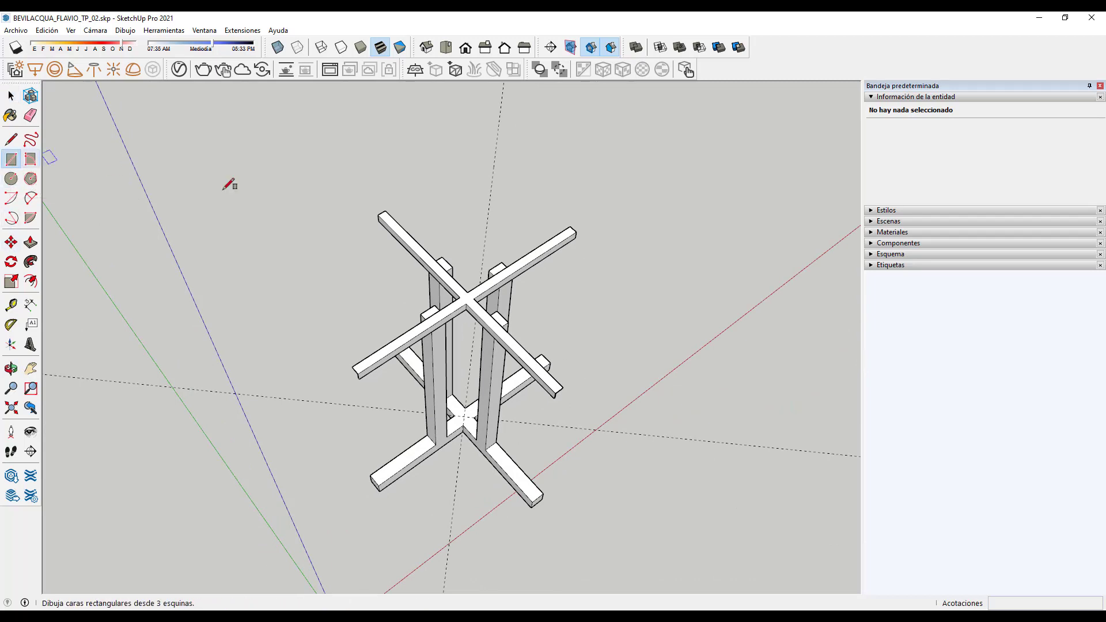
Step: Start a rectangle at the crossbeam end, then cancel it
left_click(386, 211)
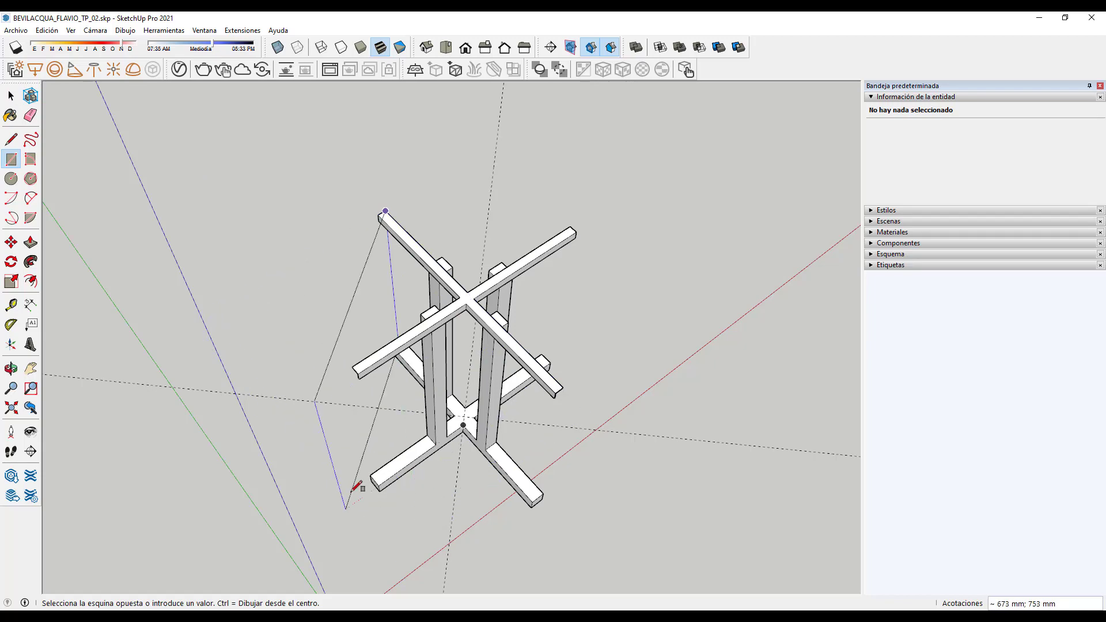
left_click(11, 95)
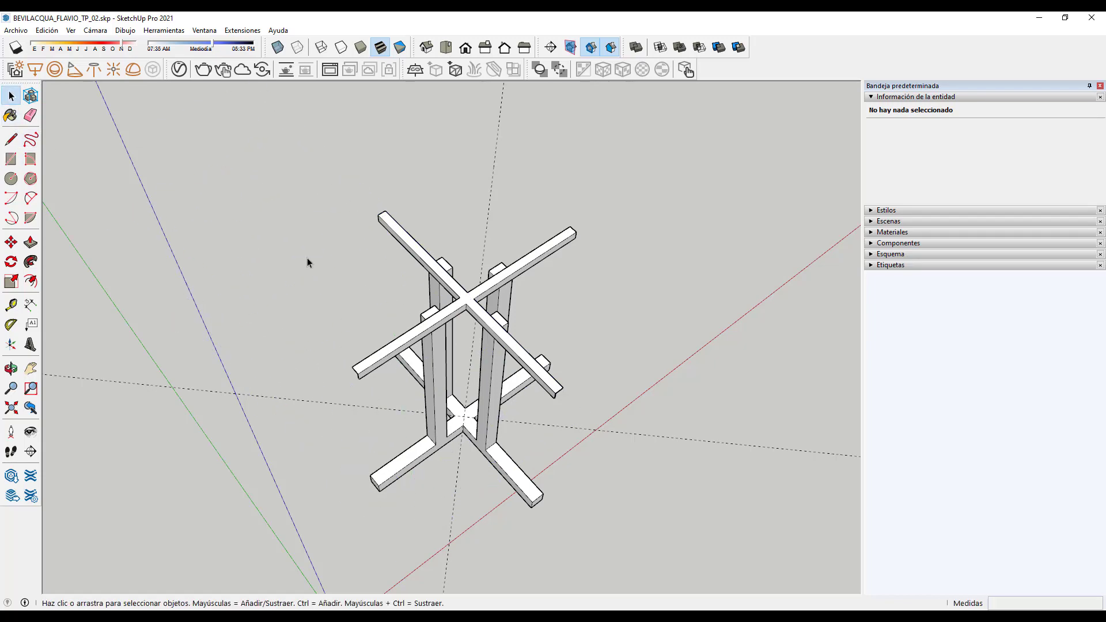
middle_click_drag(630, 303, 648, 420)
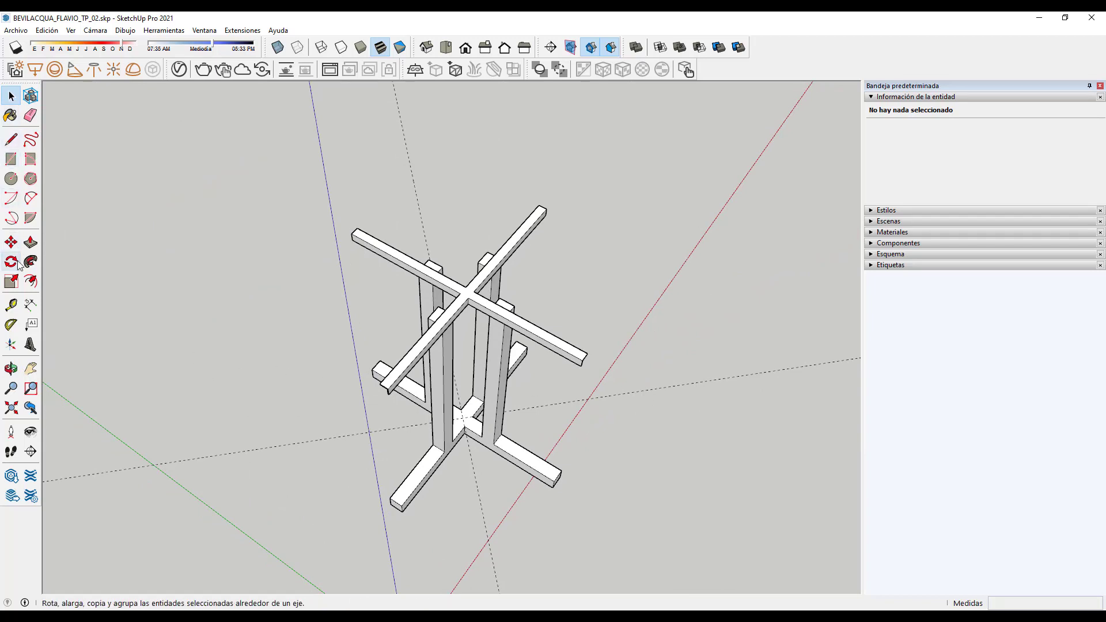
Step: Place a Tape Measure guide line outward from one crossbeam's end
left_click(11, 305)
scroll(589, 203, "up", 2)
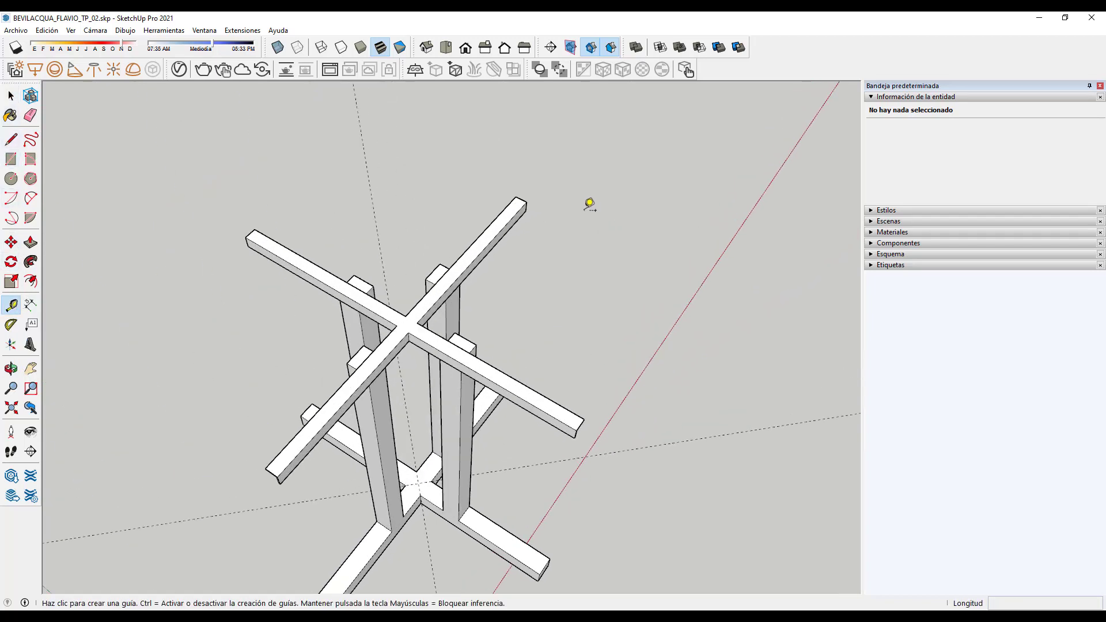
left_click(532, 200)
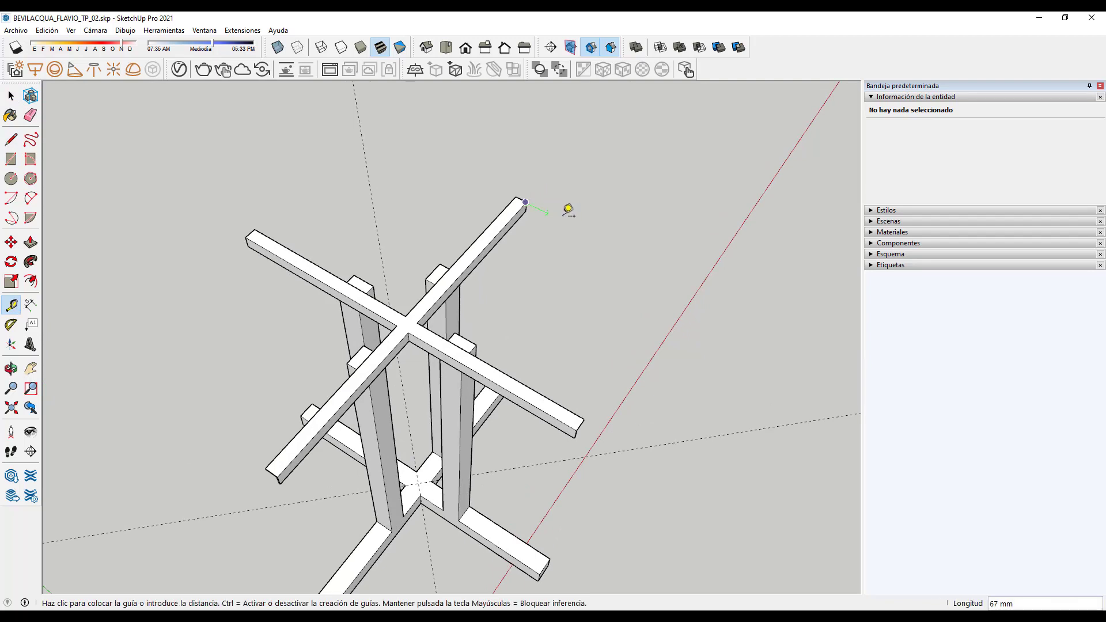
left_click(775, 323)
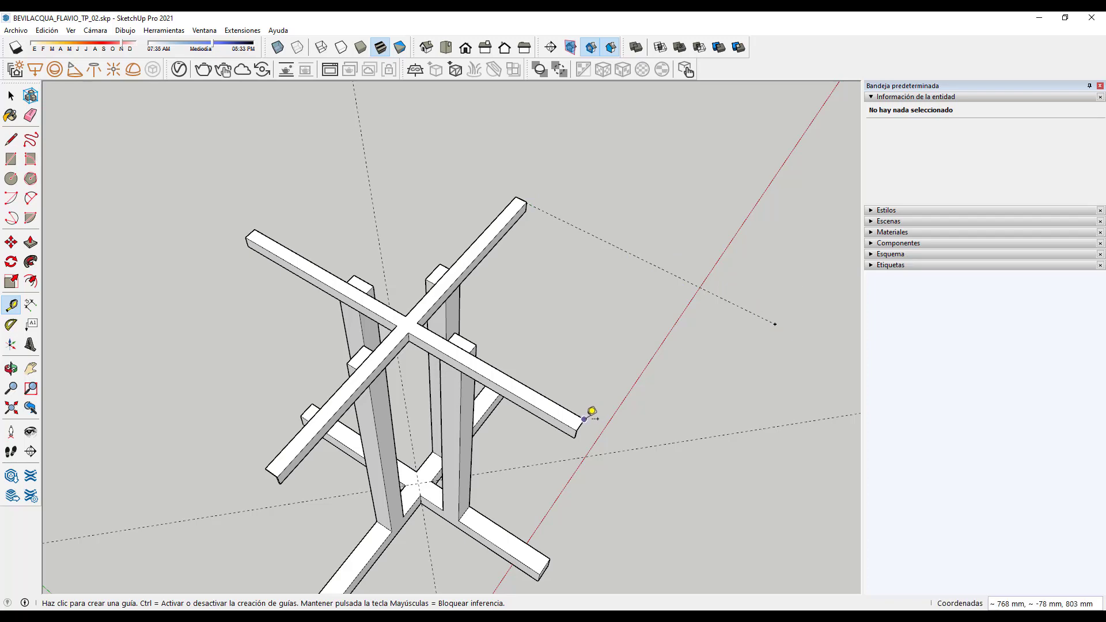
scroll(593, 413, "up", 3)
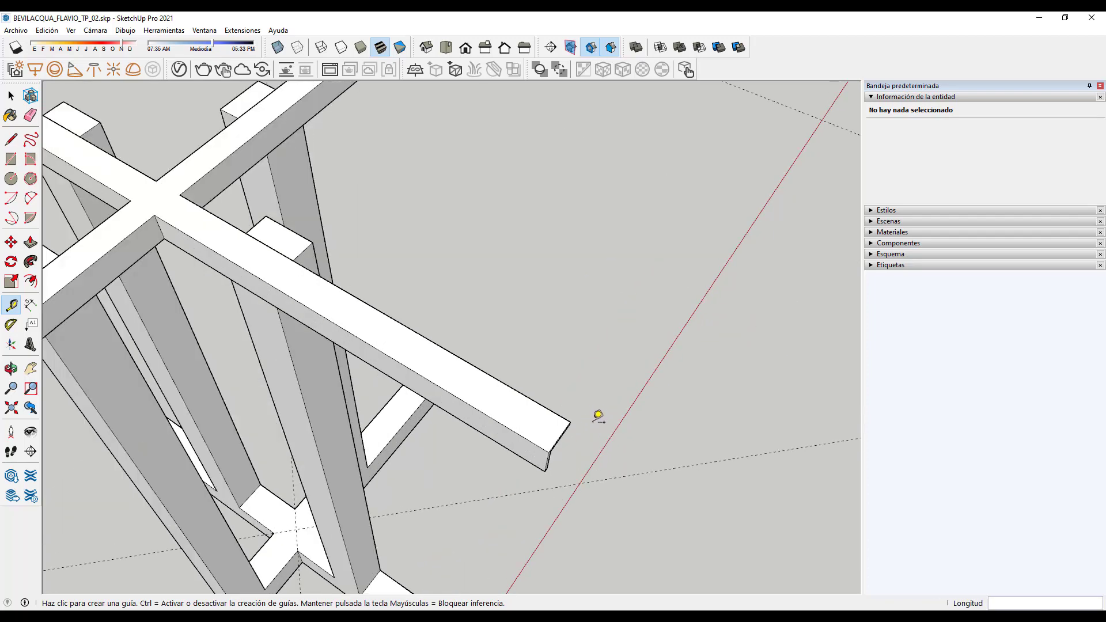
scroll(598, 416, "up", 2)
Step: Place a second guide about 400 mm out from the other beam's corner
left_click(528, 414)
scroll(469, 426, "down", 3)
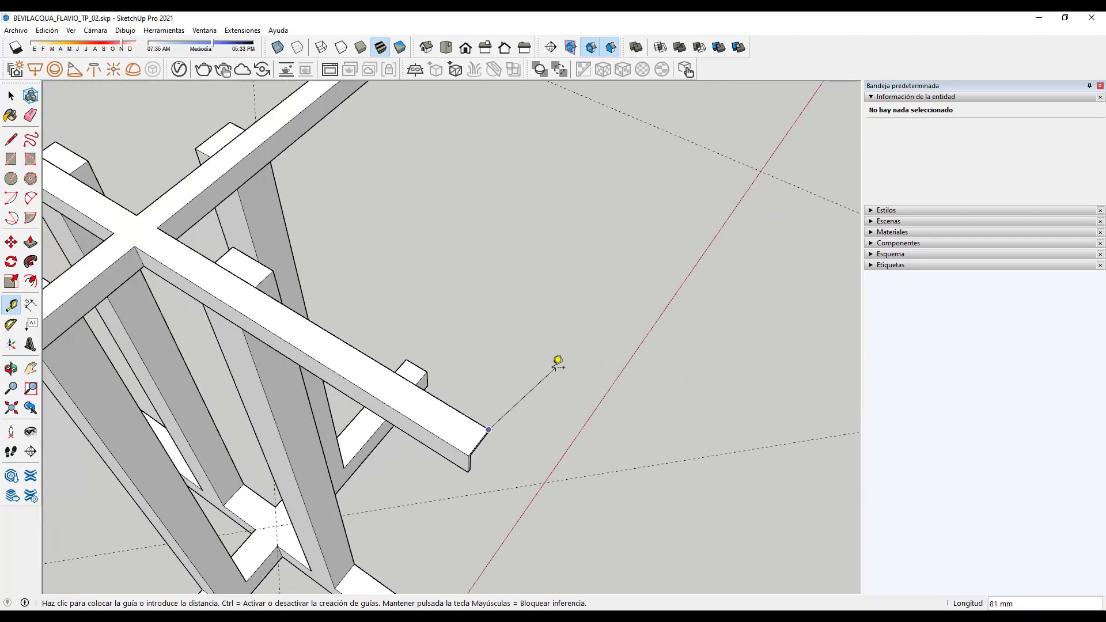
scroll(557, 360, "down", 3)
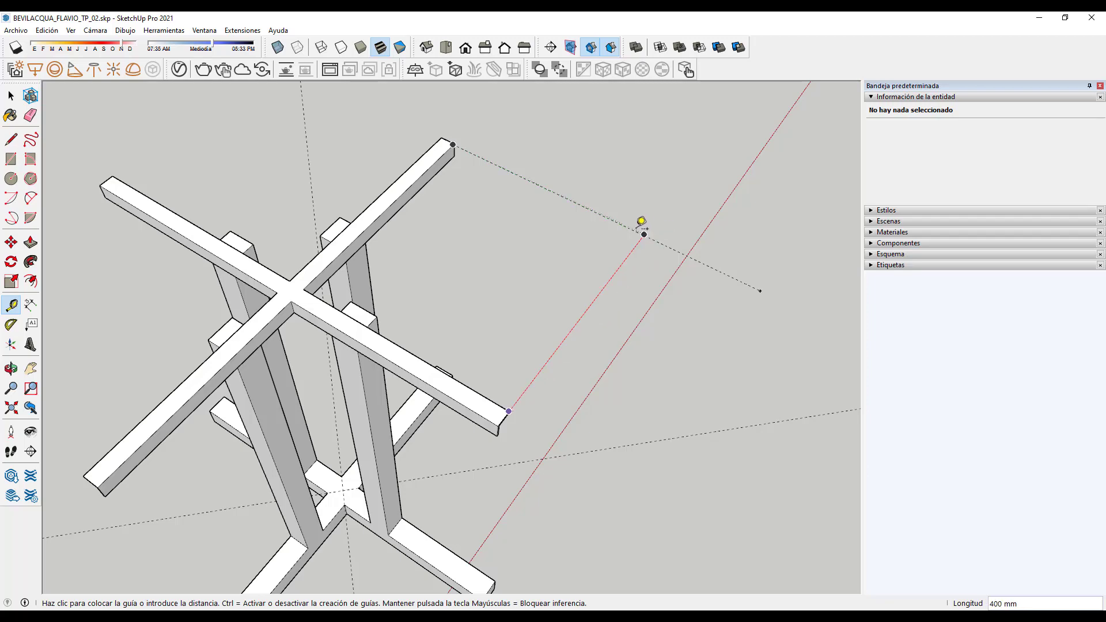
left_click(453, 144)
scroll(455, 137, "up", 5)
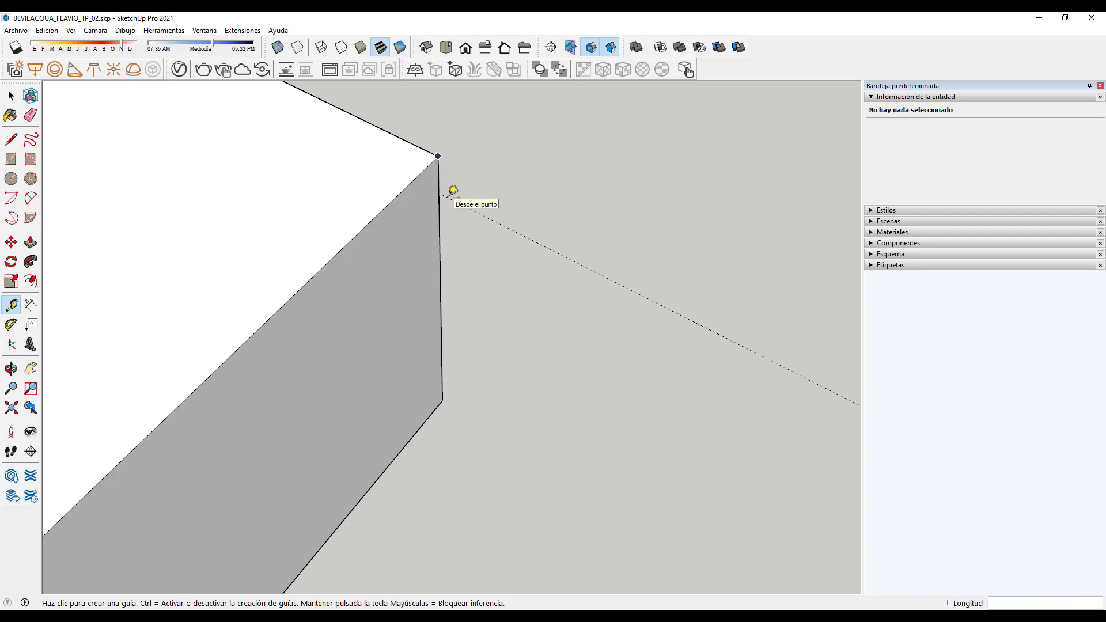
scroll(429, 196, "down", 2)
scroll(420, 204, "down", 4)
Step: Inspect the crossed beams, then select and clear the new guide point
middle_click_drag(410, 340, 584, 425)
scroll(584, 425, "down", 5)
middle_click_drag(538, 374, 467, 377)
scroll(461, 346, "up", 8)
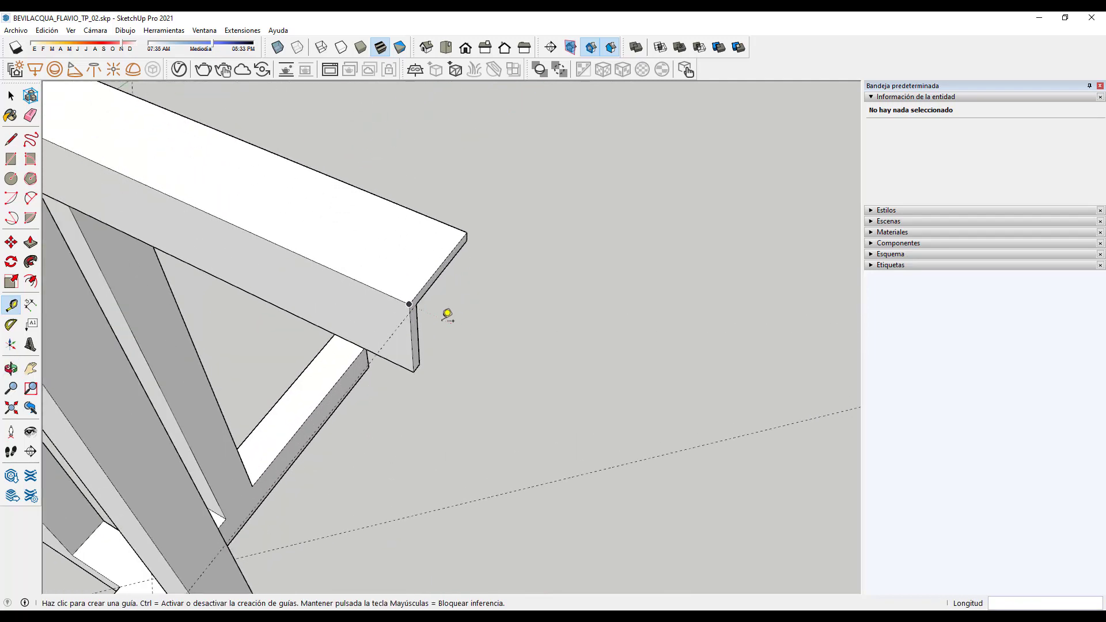
scroll(437, 311, "down", 6)
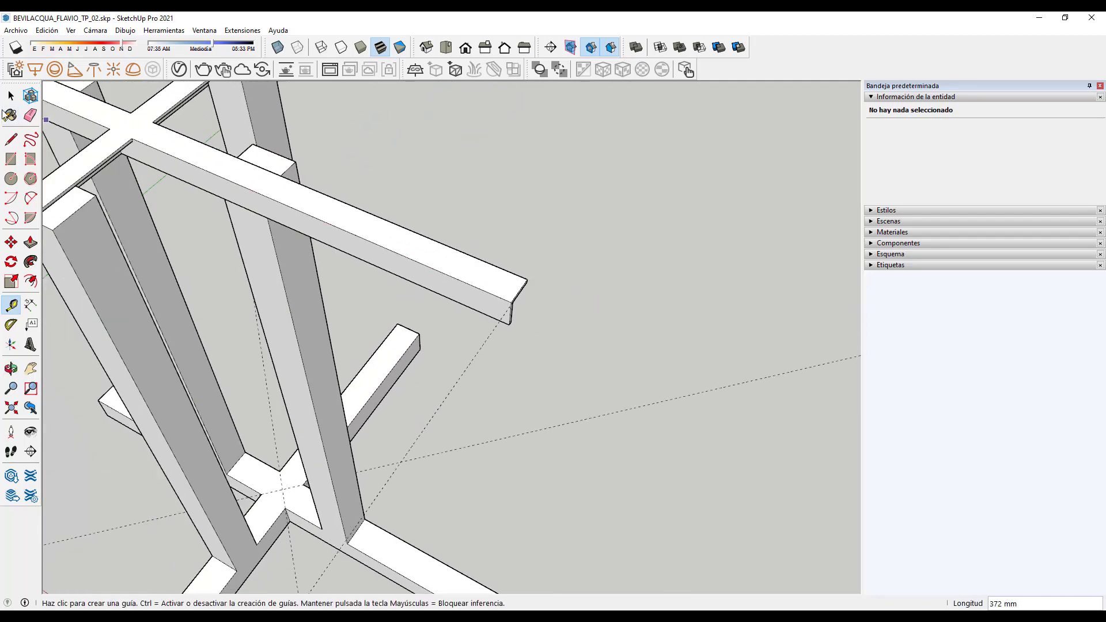
key("space")
left_click(455, 353)
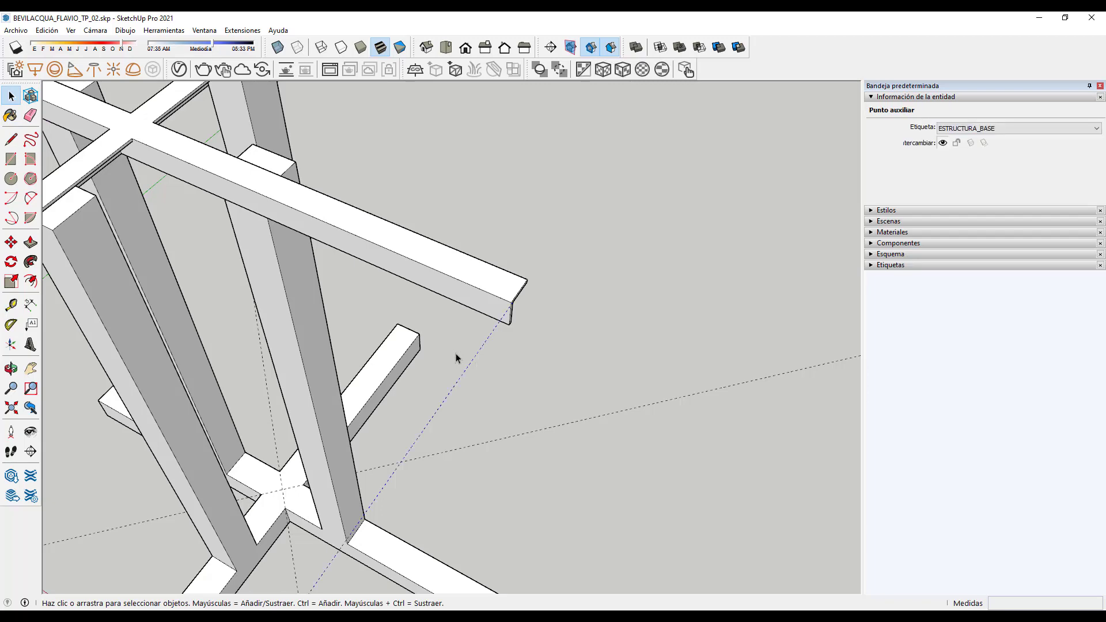
key("Escape")
Step: Begin a line from the crossbeam corner along the green axis
key("l")
scroll(529, 314, "up", 5)
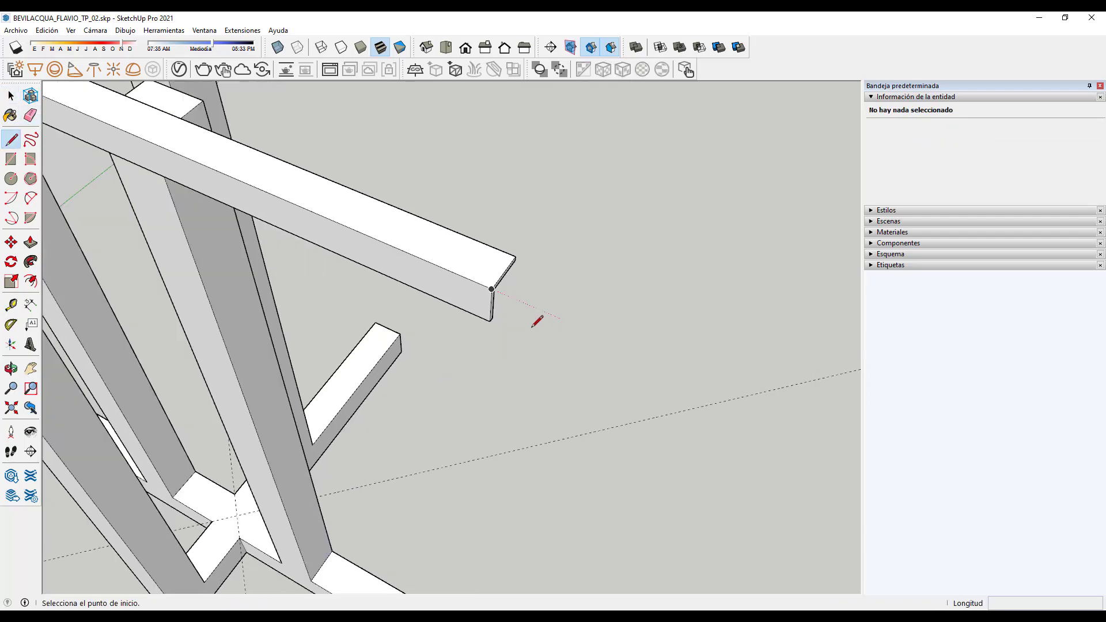
left_click(377, 200)
scroll(602, 227, "down", 6)
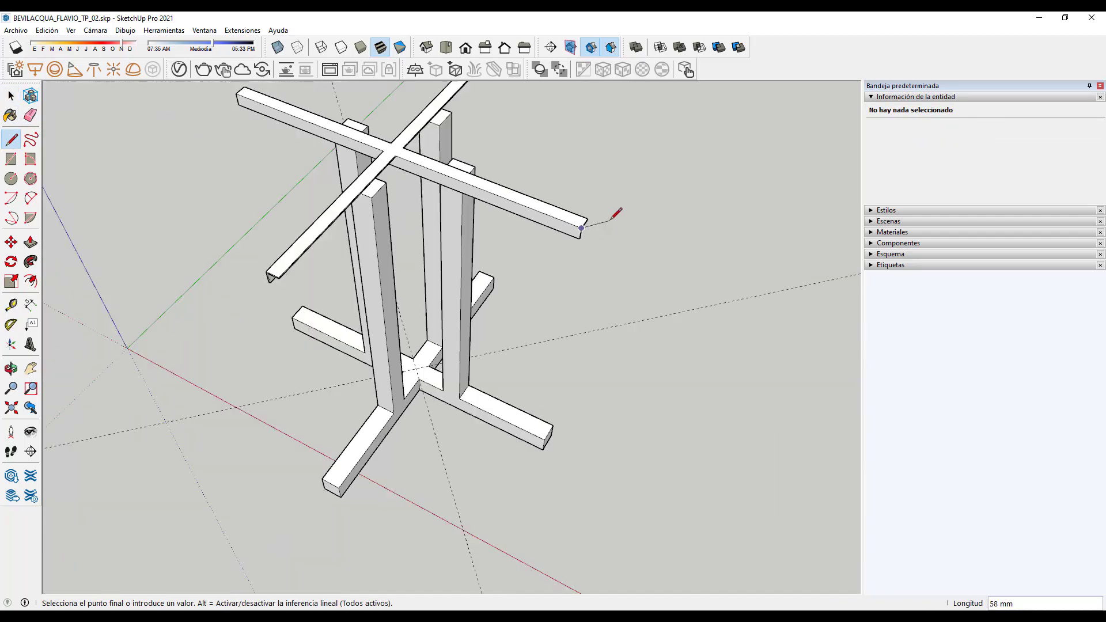
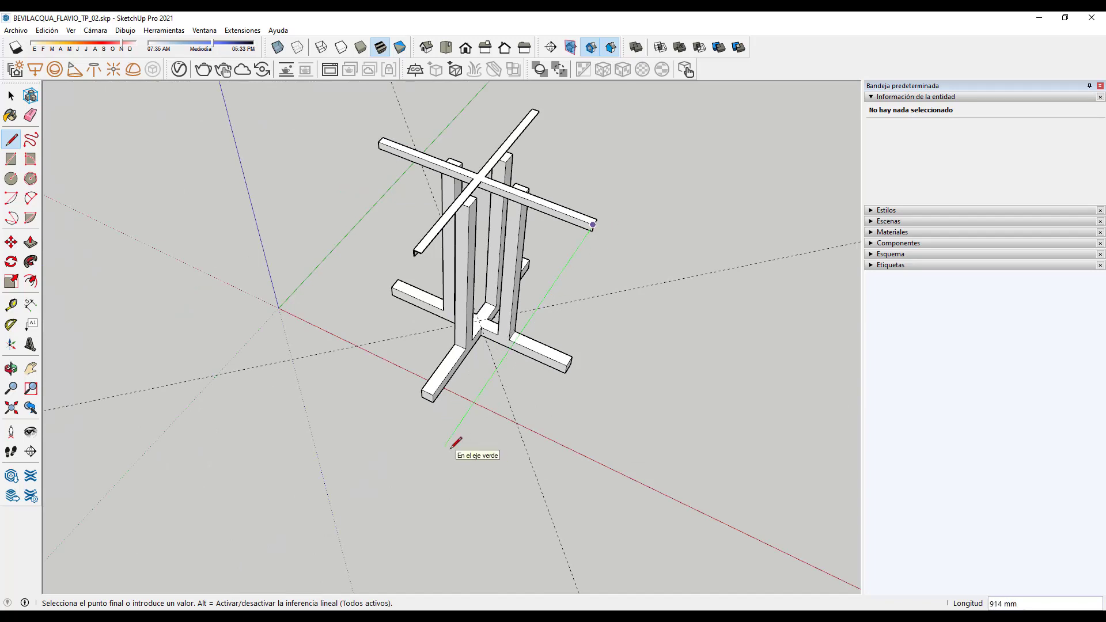
Step: Discard the stray line drawn from the beam end
left_click(444, 446)
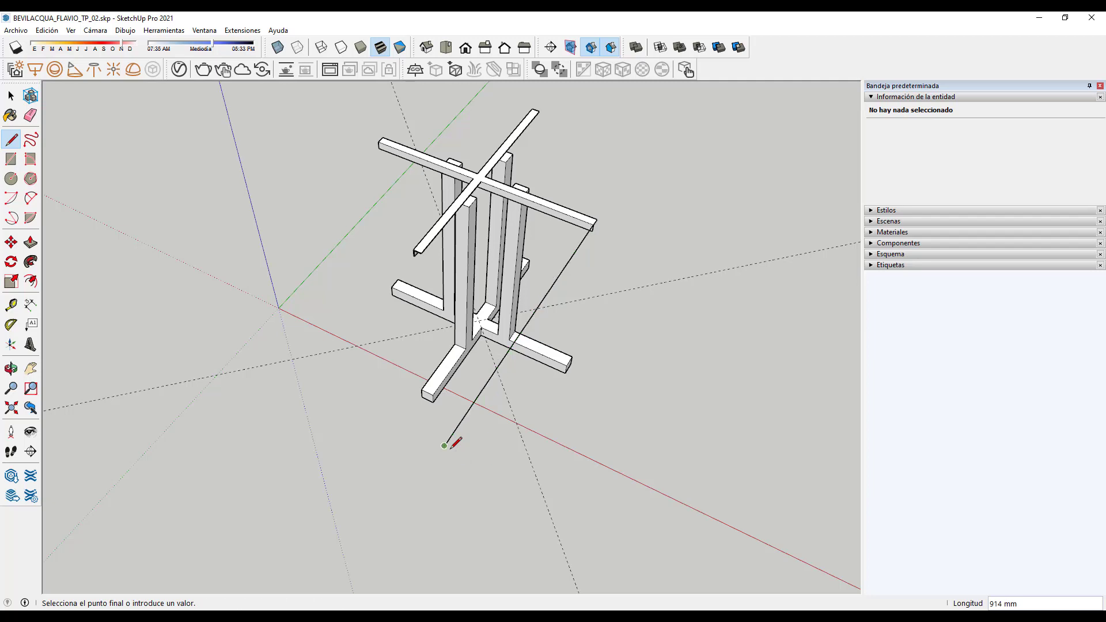
key("Escape")
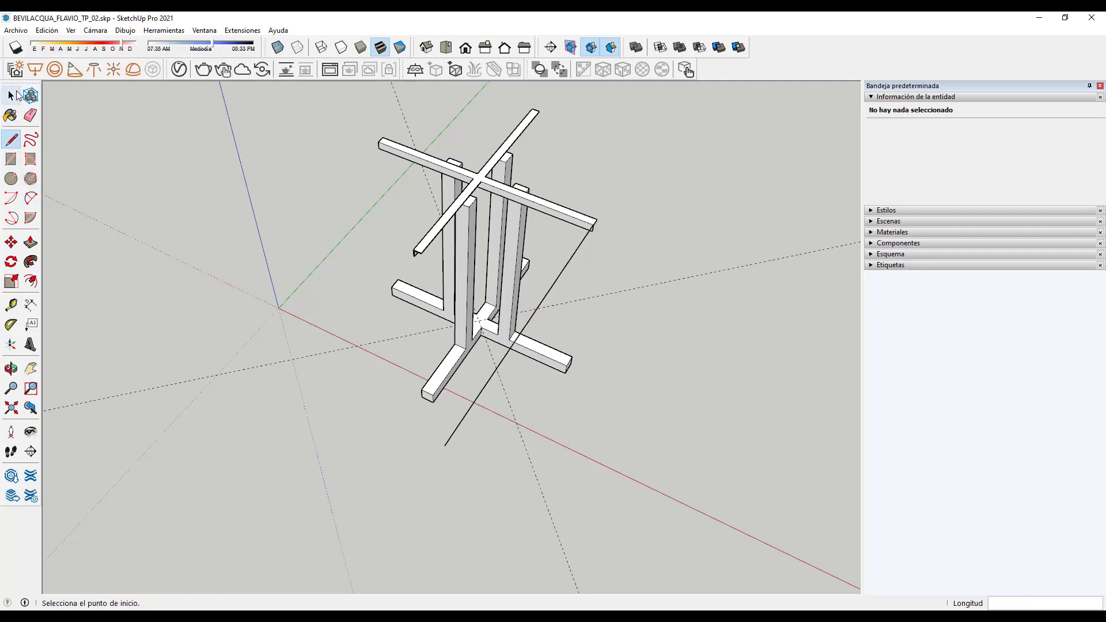
key("ctrl+z")
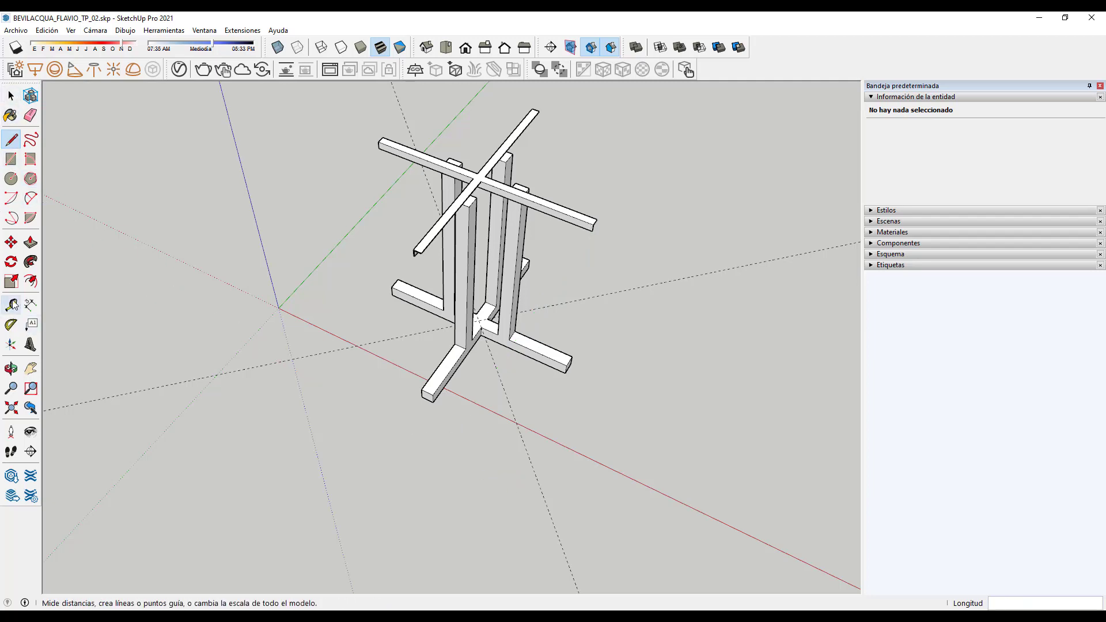
Step: With the Tape Measure, place guide points 400 mm beyond the first beam end
left_click(11, 305)
scroll(610, 222, "up", 5)
scroll(536, 248, "up", 6)
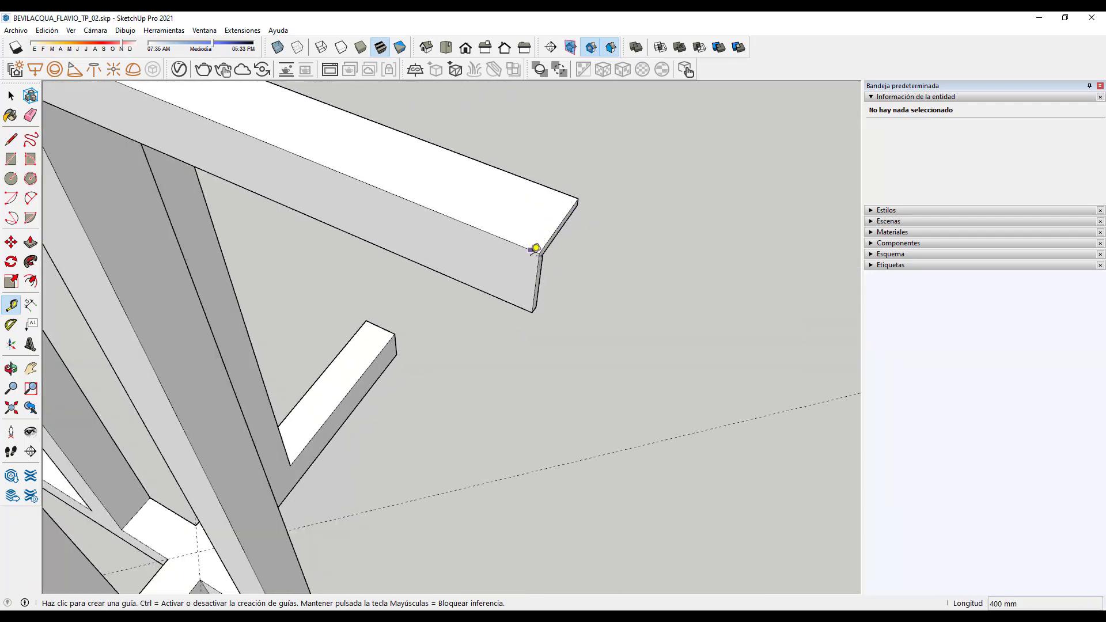
scroll(541, 258, "down", 5)
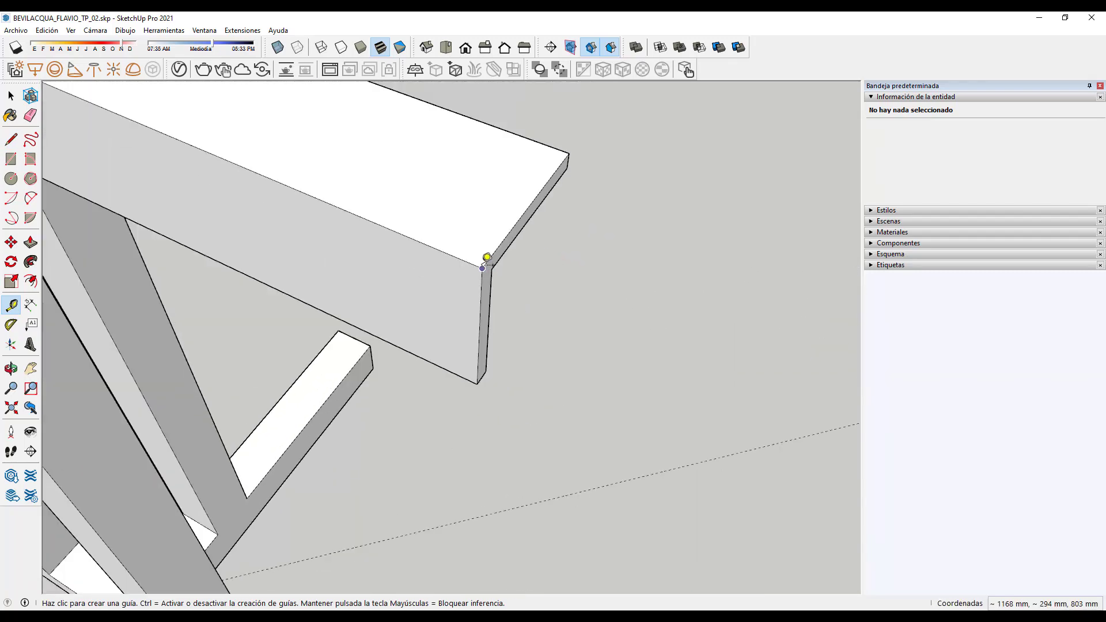
left_click(495, 256)
scroll(593, 178, "down", 5)
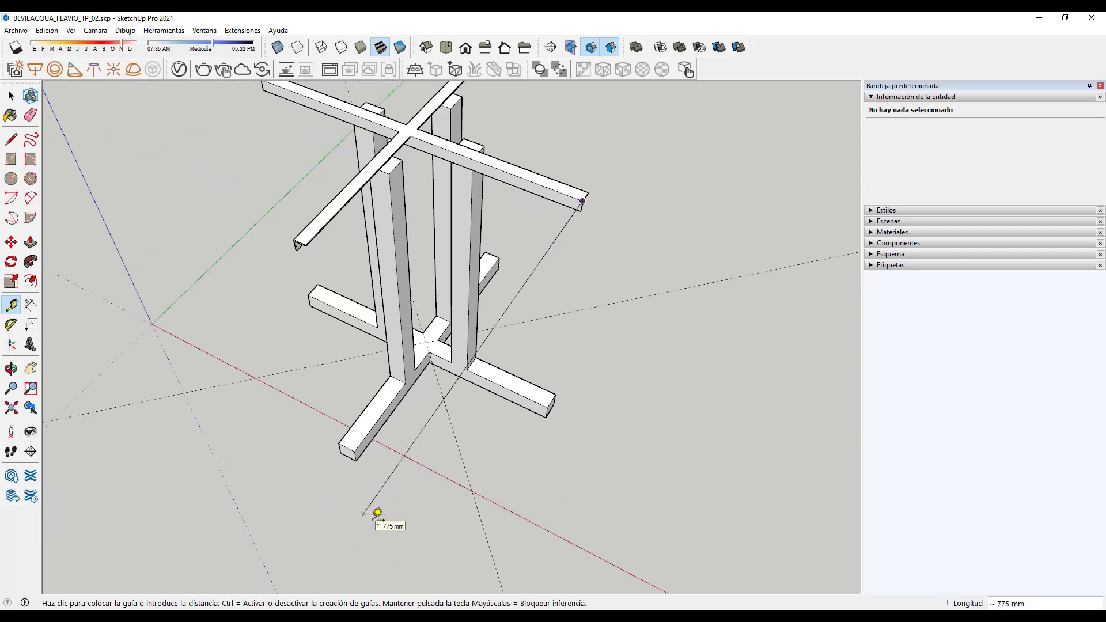
scroll(378, 512, "down", 2)
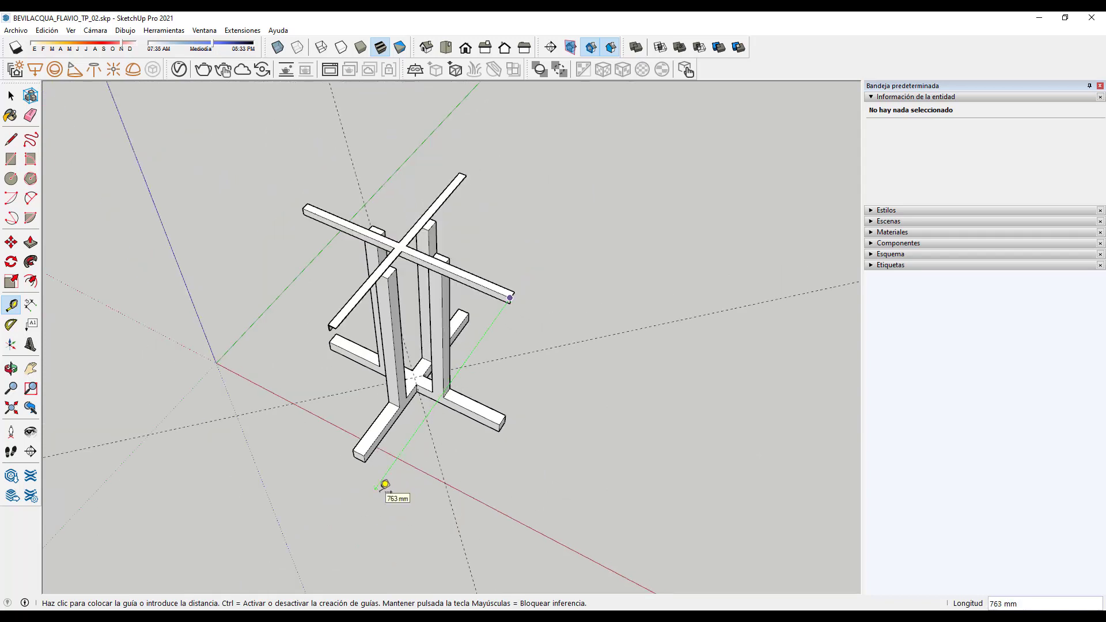
left_click(385, 484)
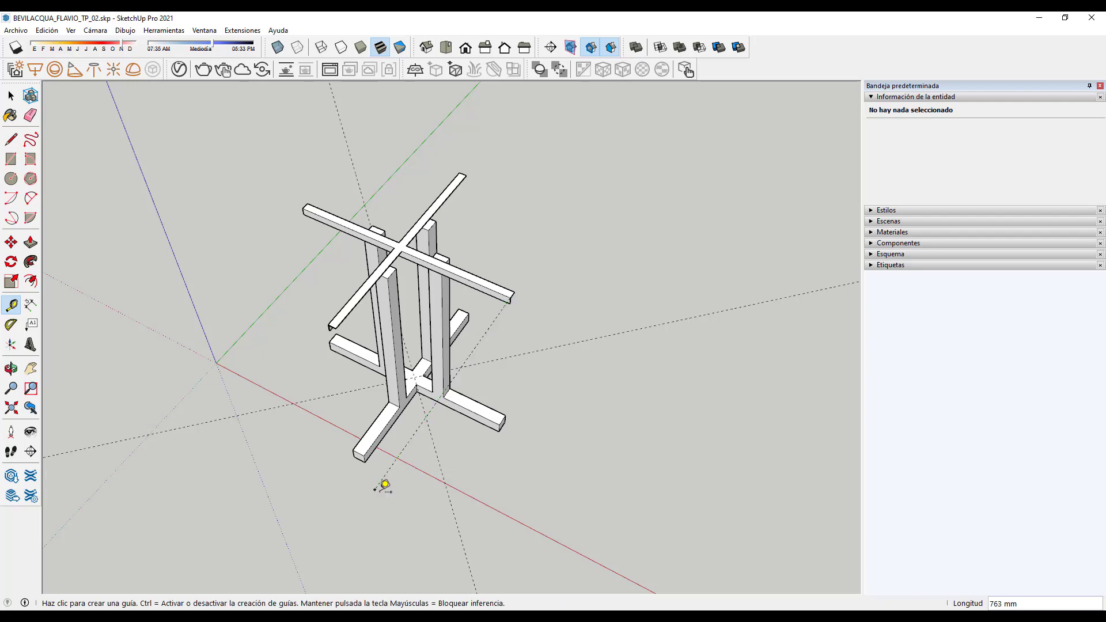
middle_click_drag(343, 459, 695, 435)
scroll(481, 371, "up", 6)
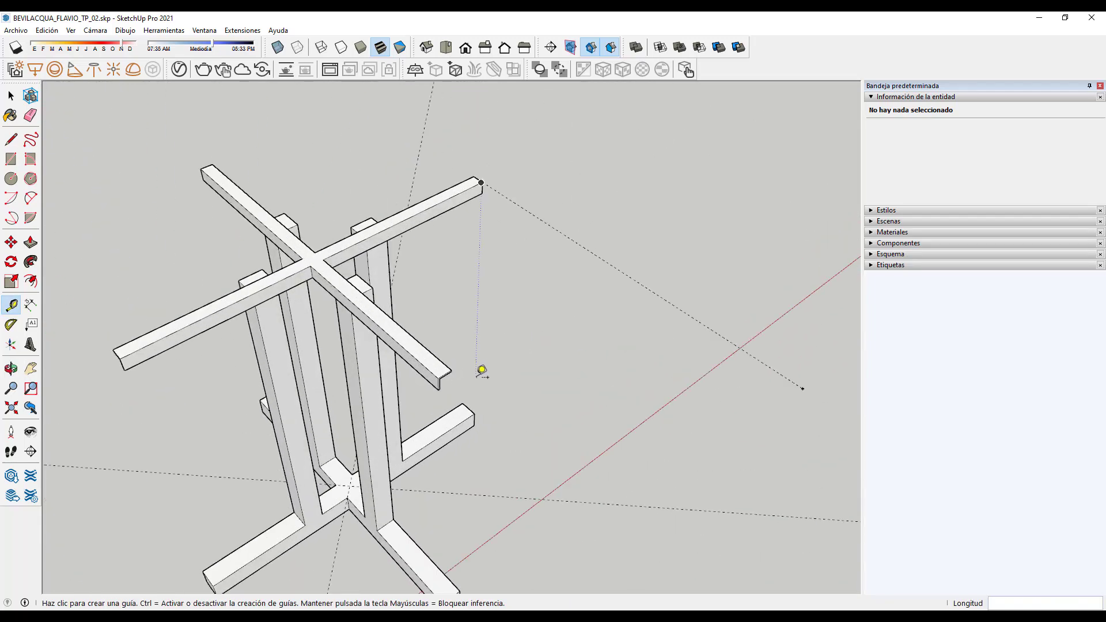
scroll(403, 352, "down", 5)
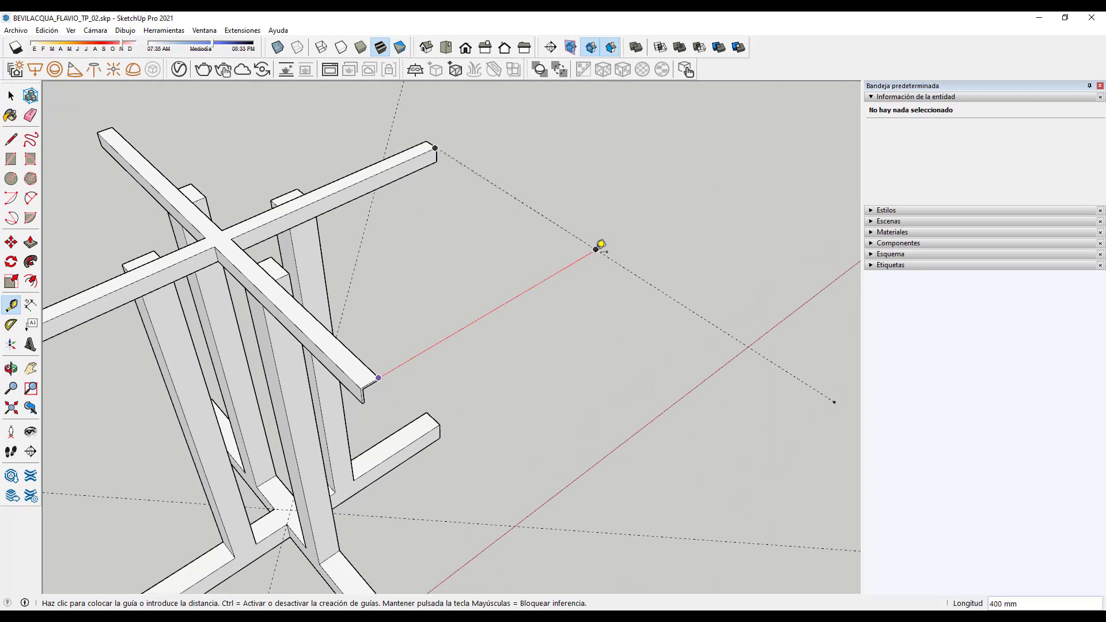
left_click(596, 250)
scroll(600, 247, "down", 5)
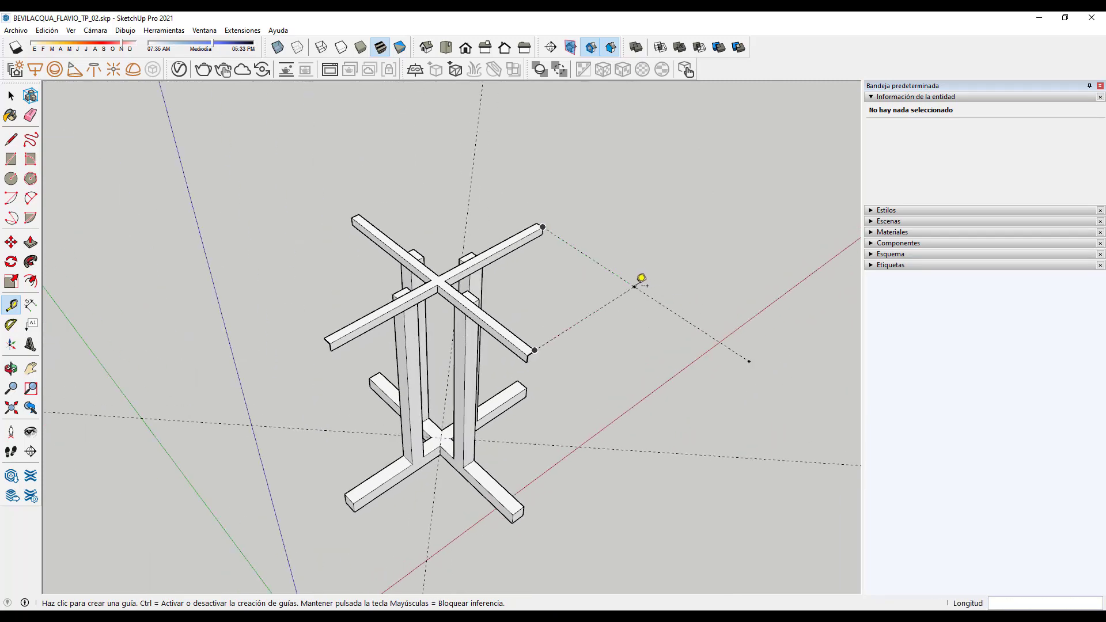
Step: Add guide points 400 mm beyond the remaining beam ends
left_click(634, 286)
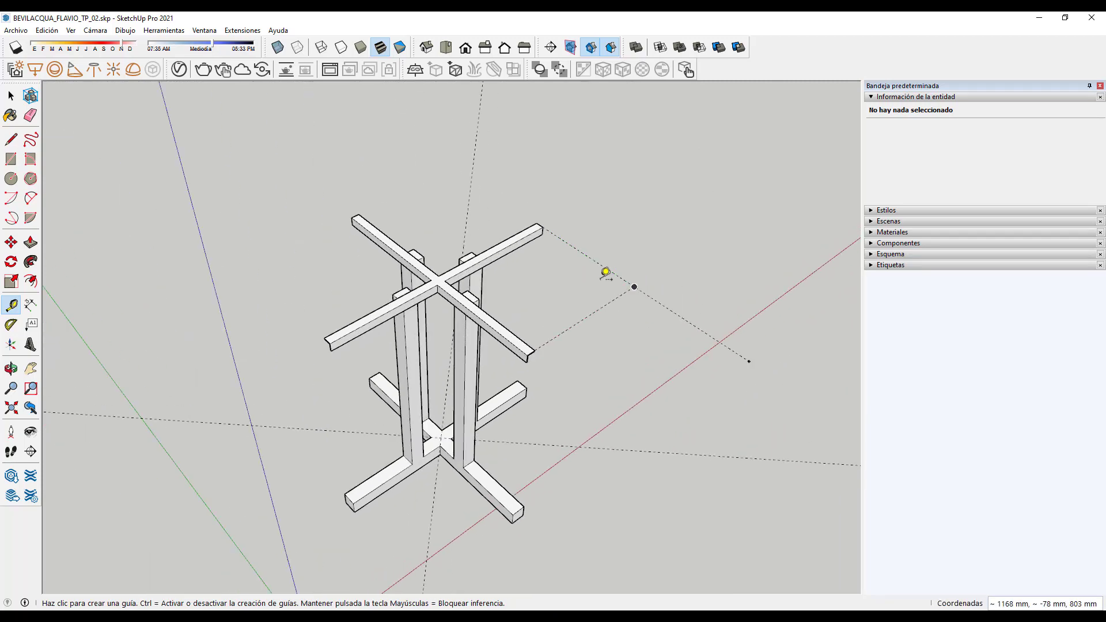
key("Escape")
scroll(374, 207, "up", 10)
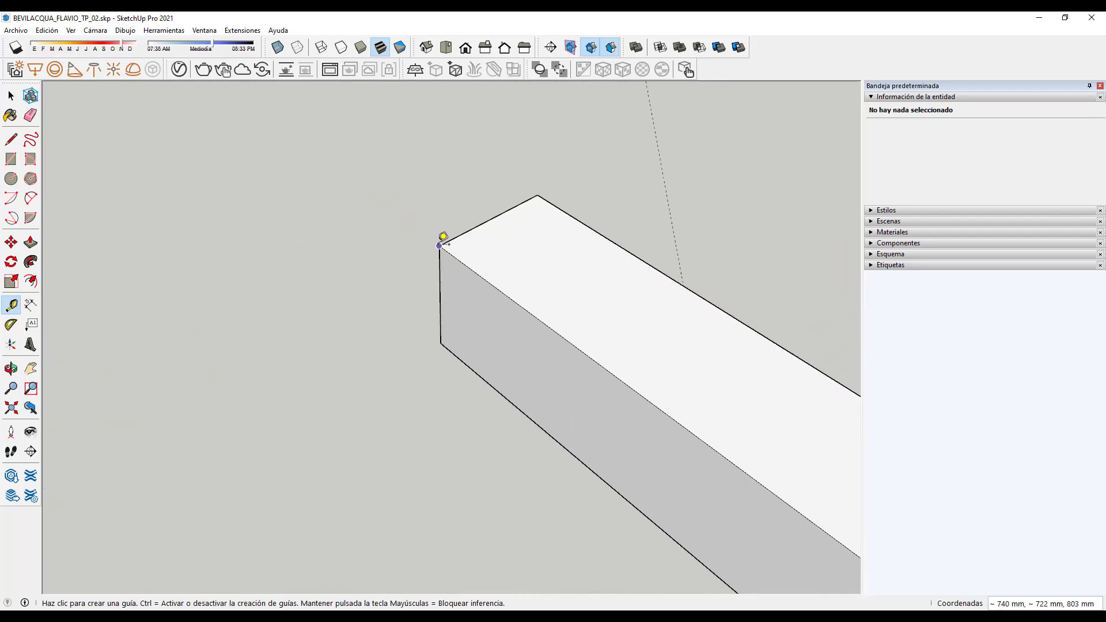
left_click(439, 246)
scroll(521, 184, "down", 6)
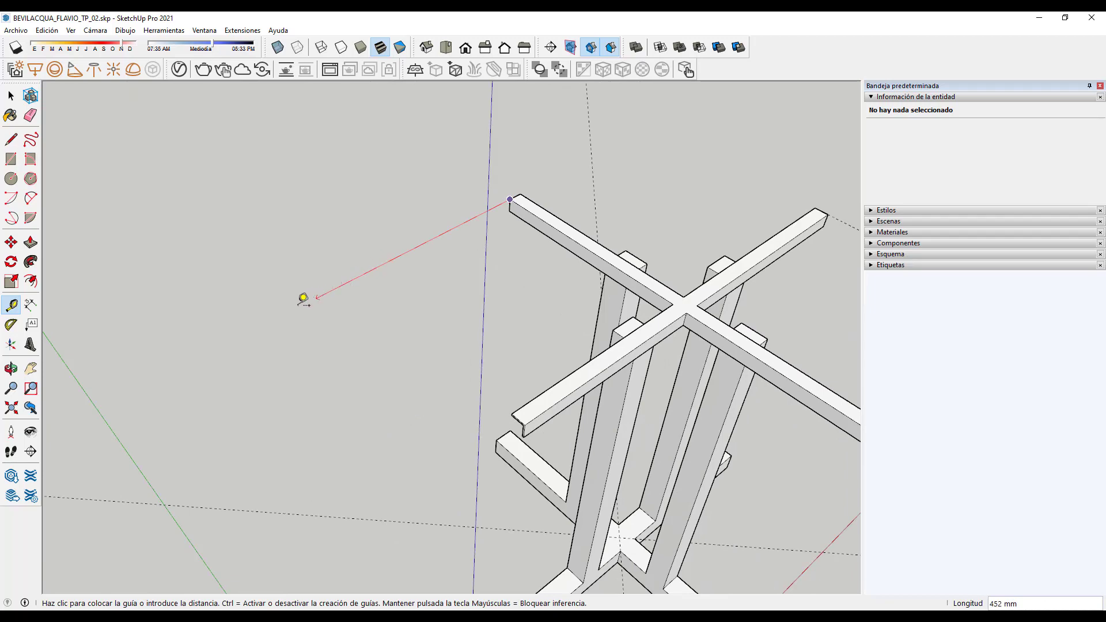
left_click(257, 329)
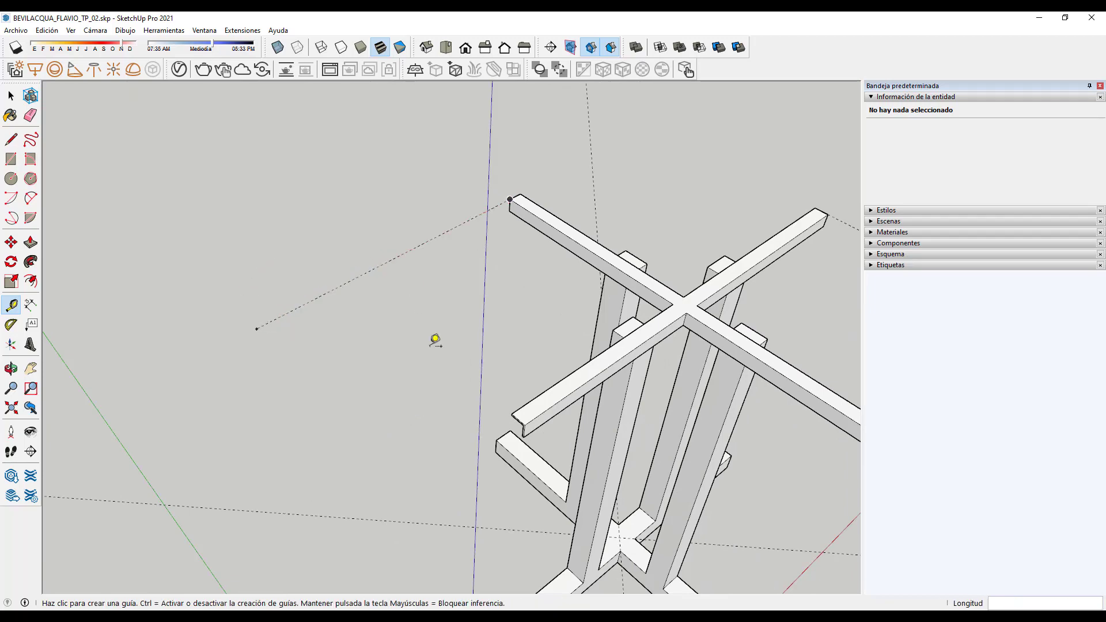
scroll(509, 403, "up", 5)
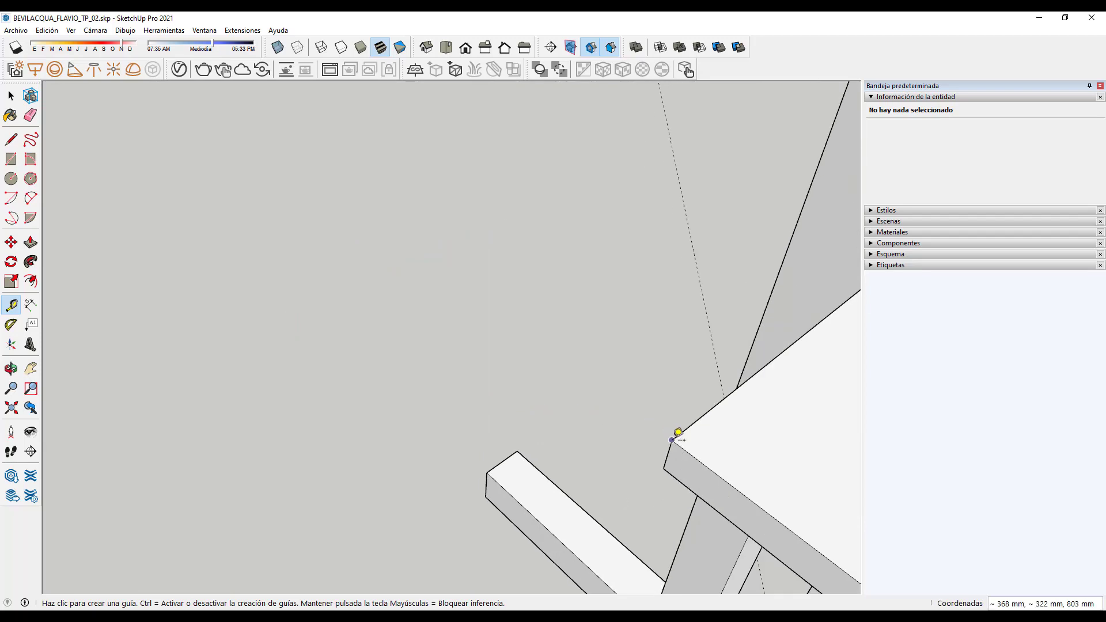
left_click(672, 439)
scroll(610, 413, "down", 4)
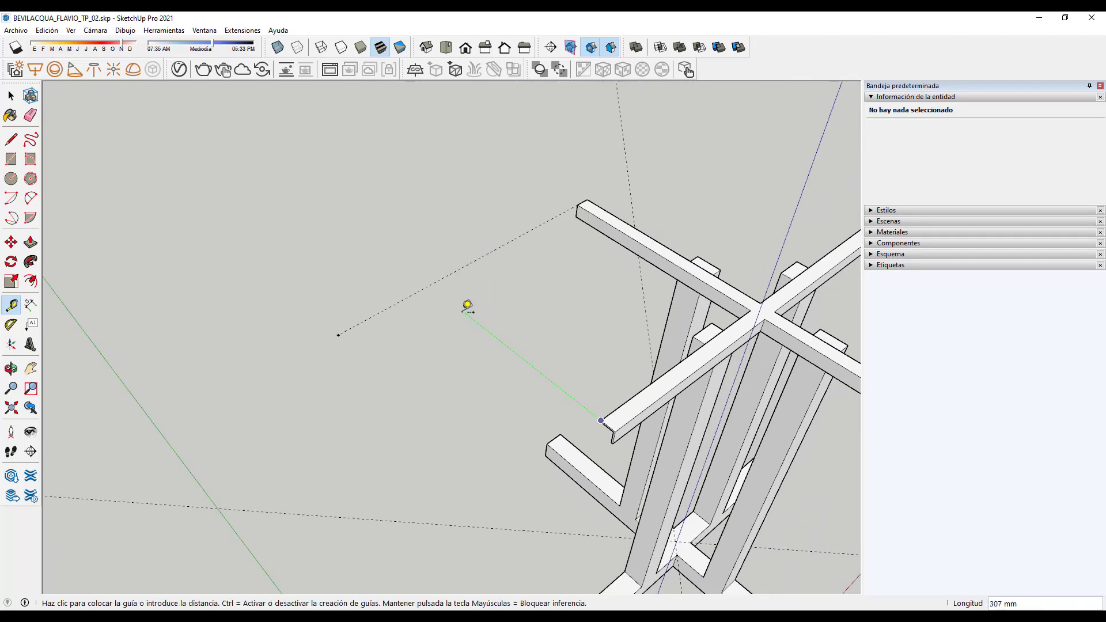
left_click(441, 278)
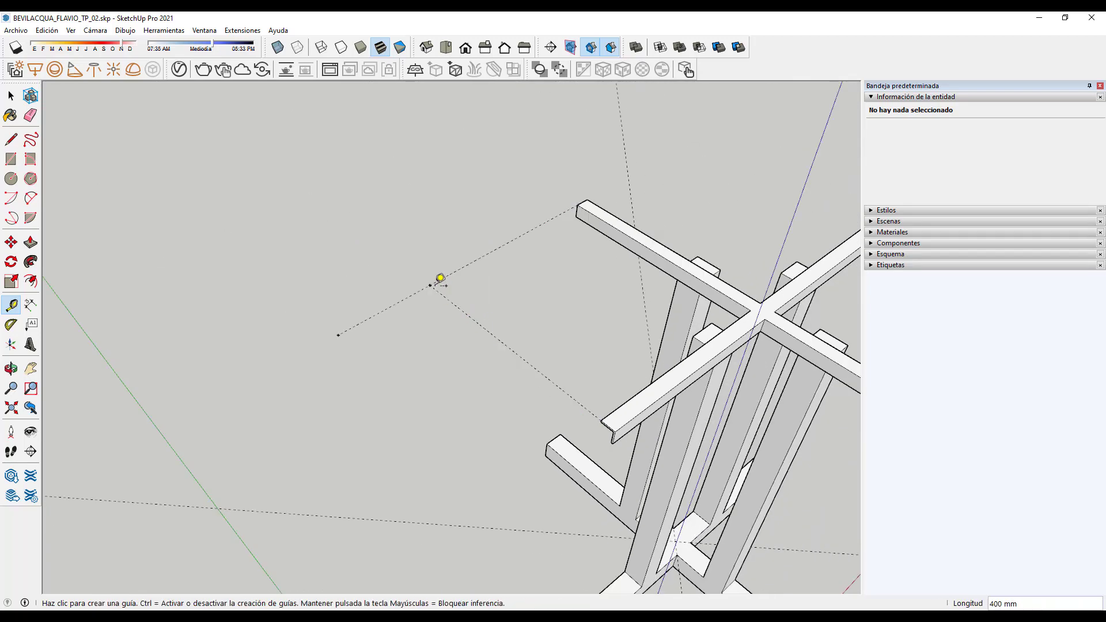
scroll(271, 359, "down", 3)
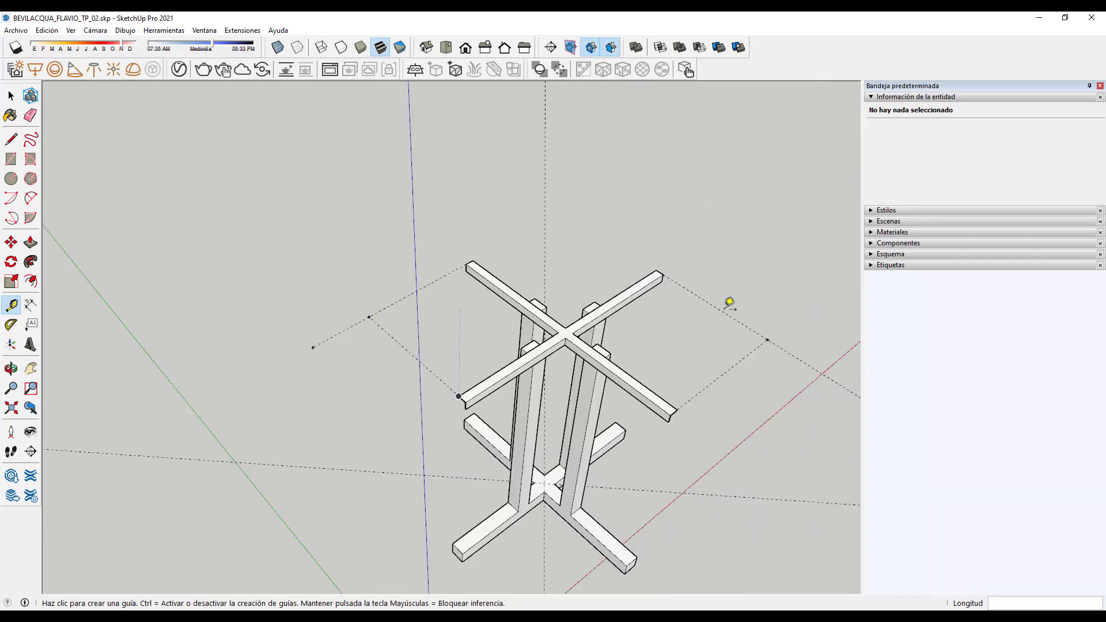
Step: Draw an 800 x 800 mm tabletop face from one guide point to the opposite one
left_click(11, 159)
left_click(369, 317)
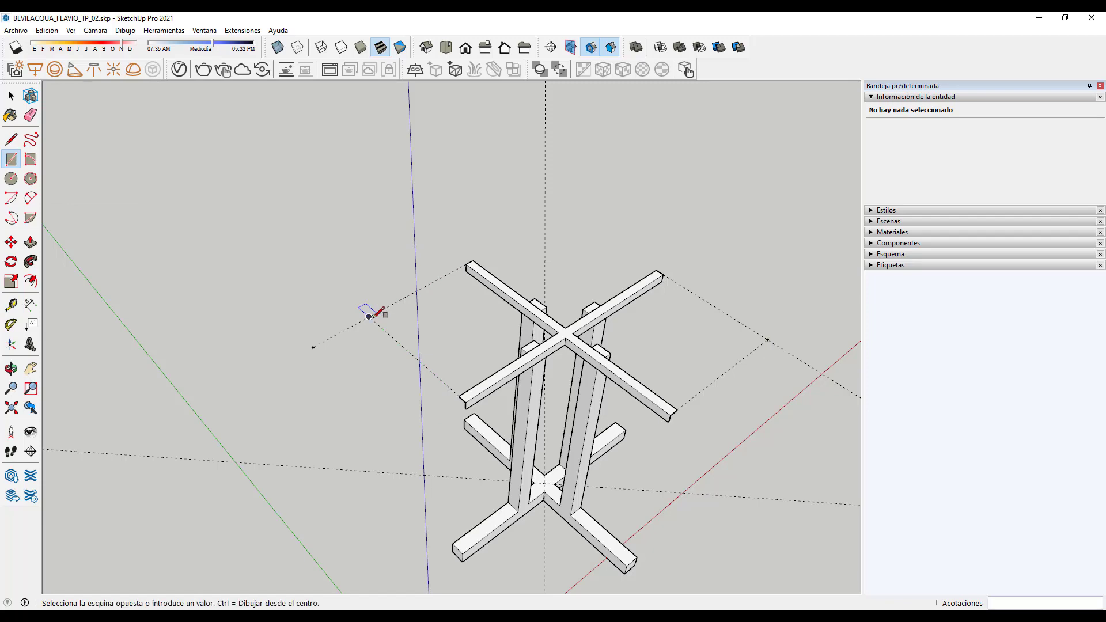
left_click(770, 340)
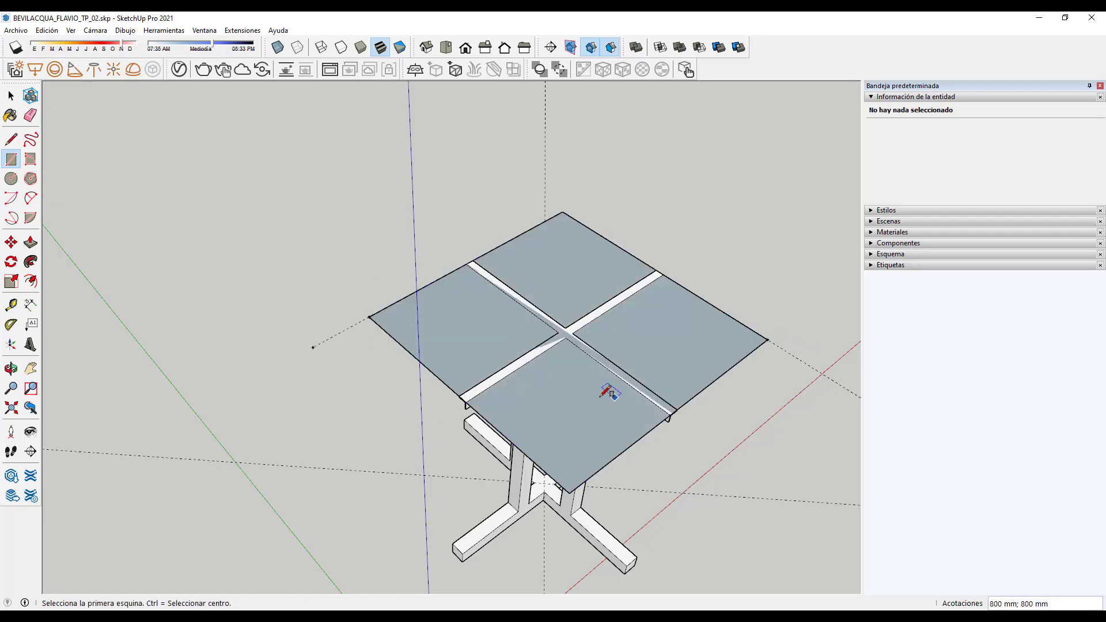
middle_click_drag(599, 390, 625, 419)
scroll(640, 397, "up", 3)
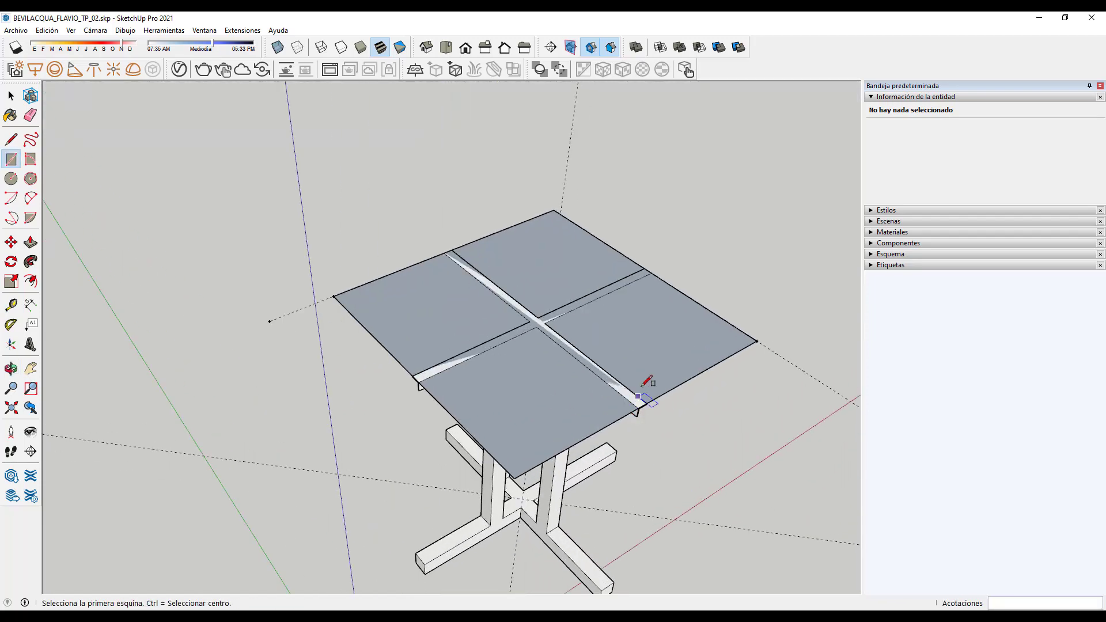
scroll(640, 397, "up", 4)
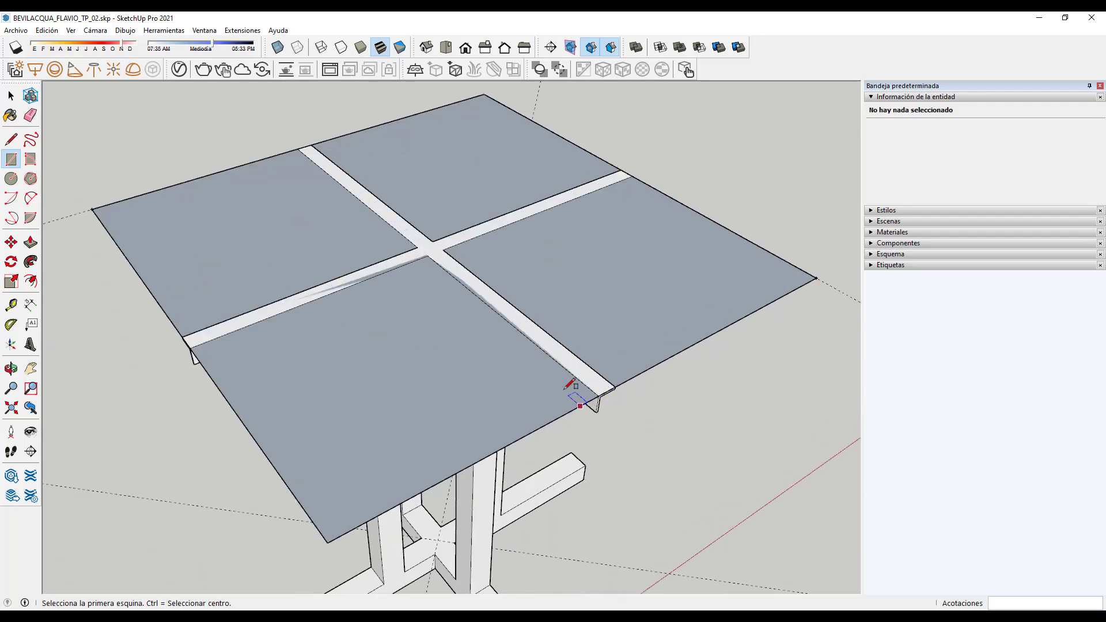
scroll(588, 394, "down", 5)
mouse_move(303, 436)
middle_mouse_down()
mouse_move(425, 296)
mouse_move(388, 320)
middle_mouse_up()
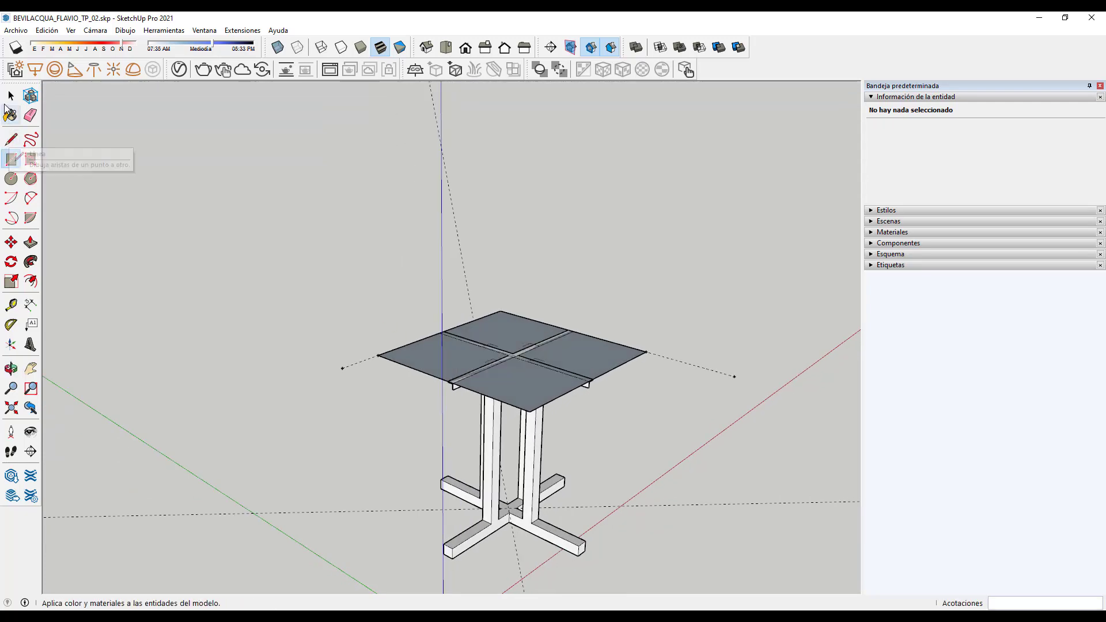
left_click(11, 96)
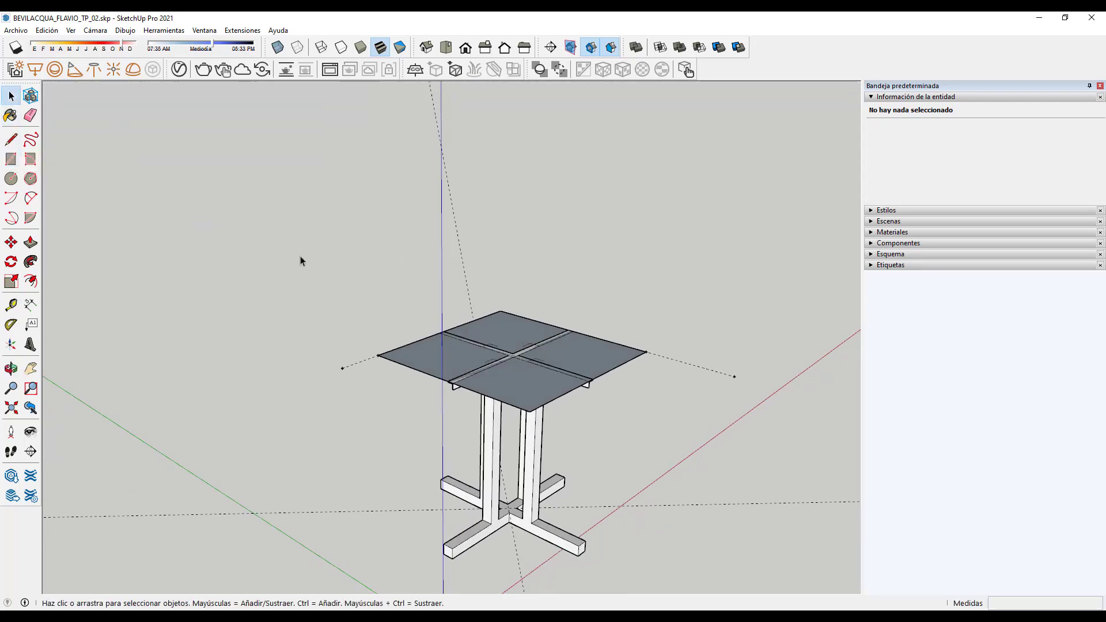
middle_click_drag(313, 286, 227, 416)
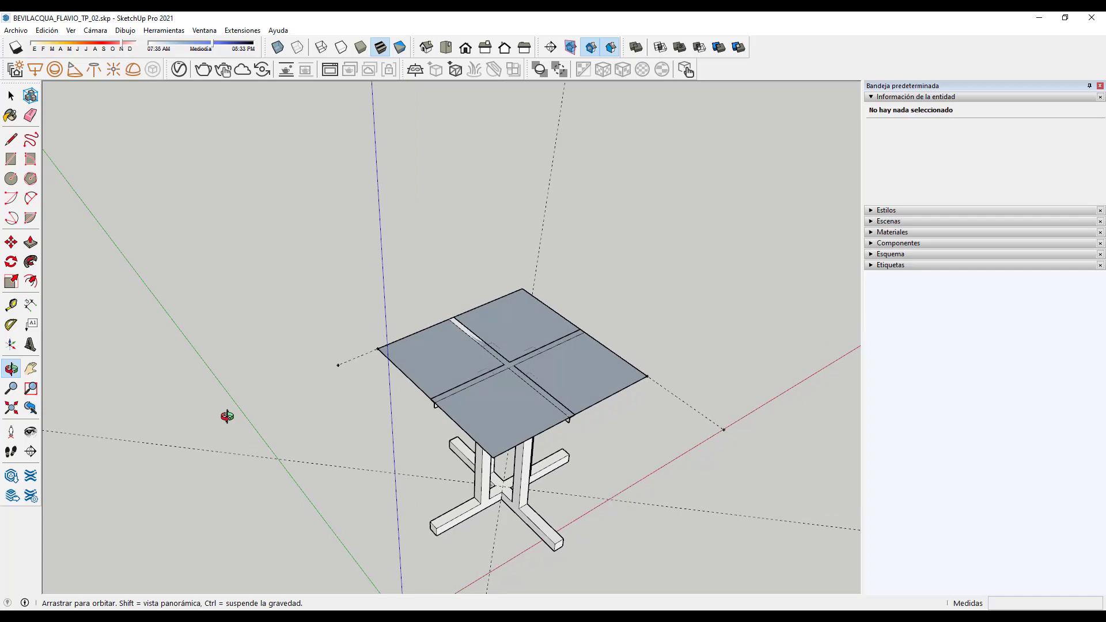
key("space")
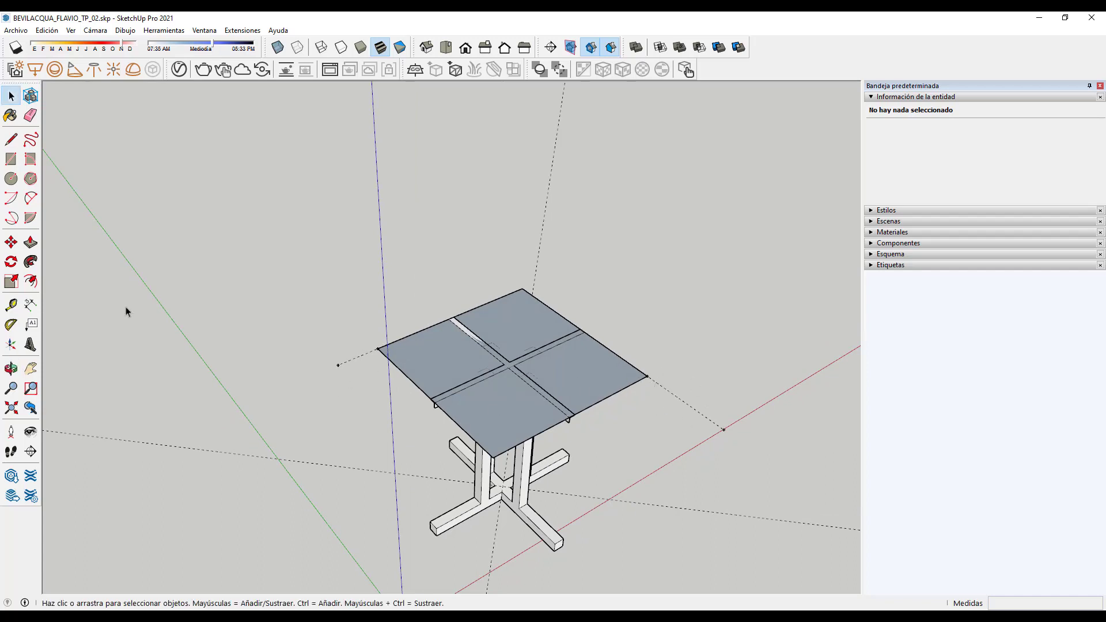
Step: Push/pull the tabletop face up 20 mm
left_click(30, 241)
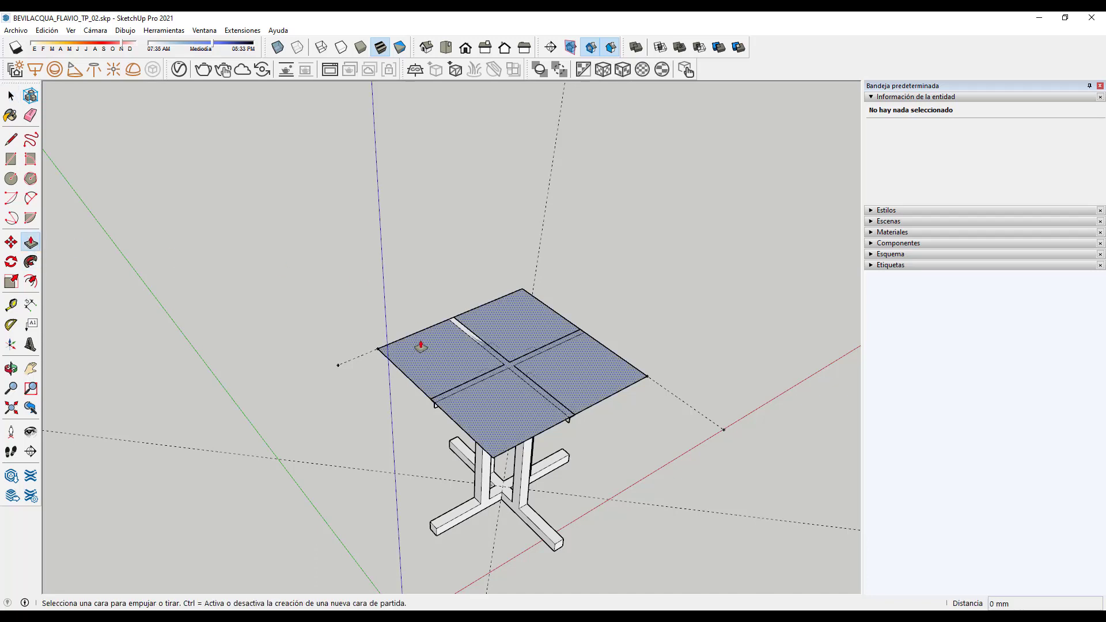
left_click(423, 357)
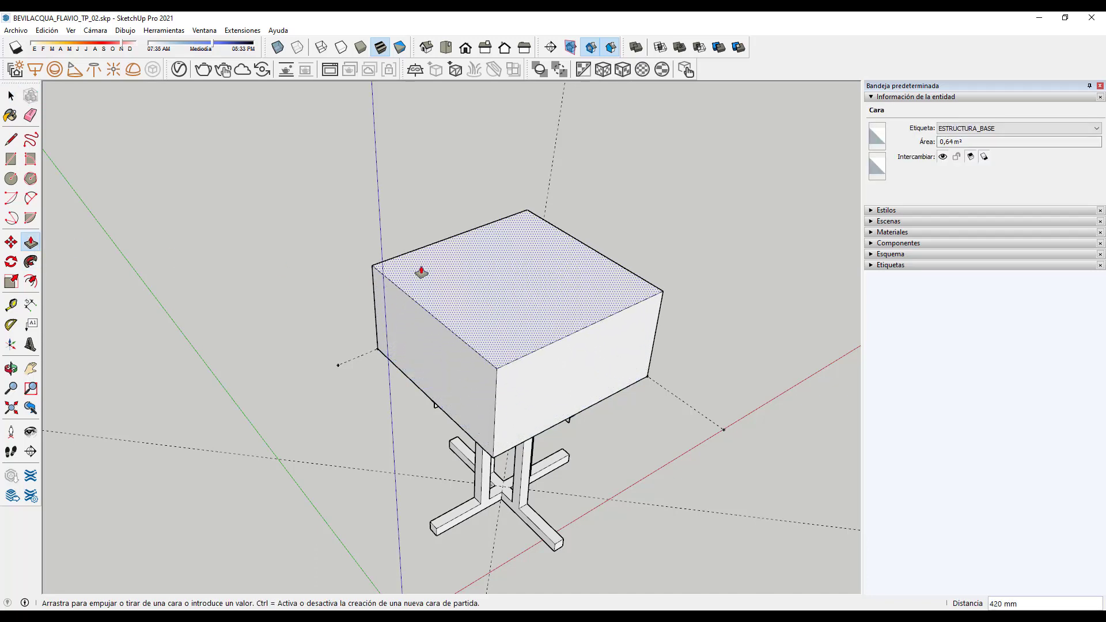
left_click(421, 269)
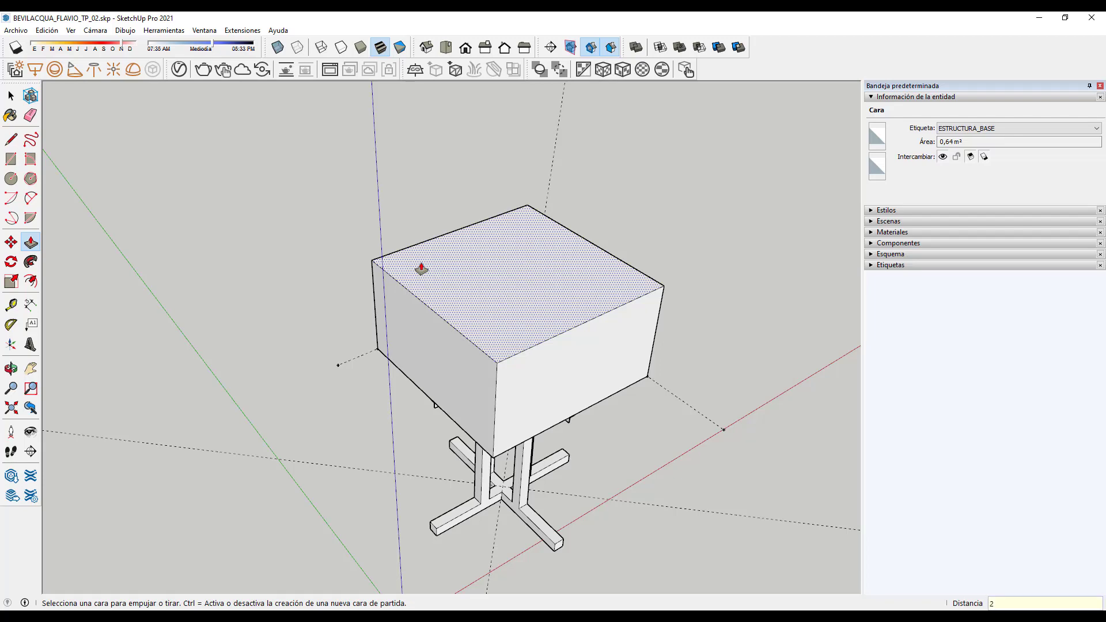
type("20")
key("Return")
middle_click_drag(472, 320, 573, 403)
scroll(573, 403, "up", 8)
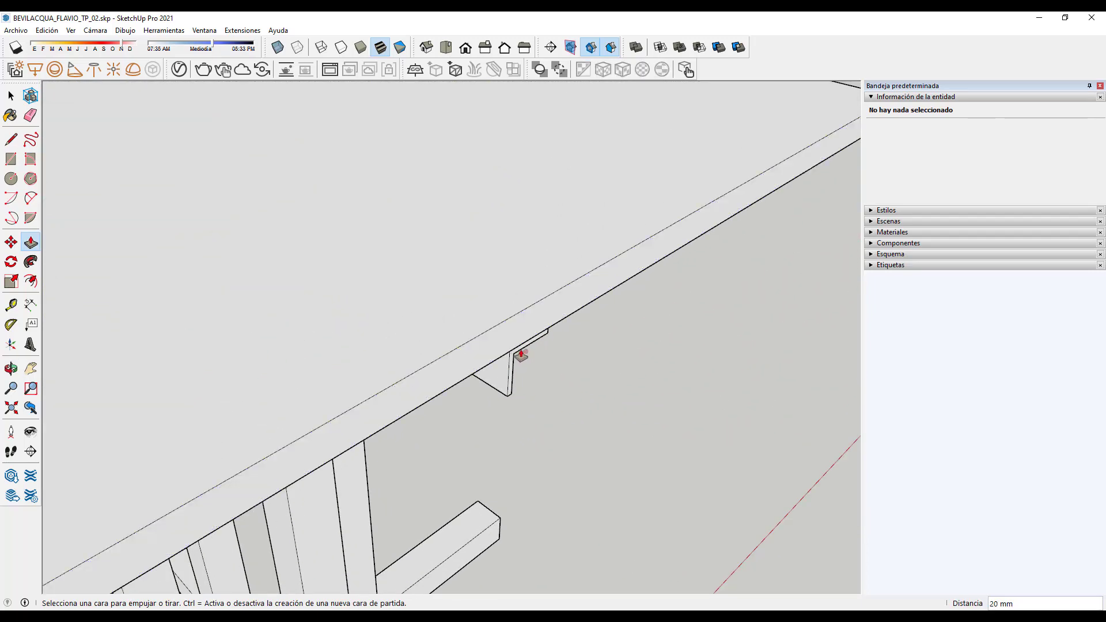
scroll(520, 355, "down", 9)
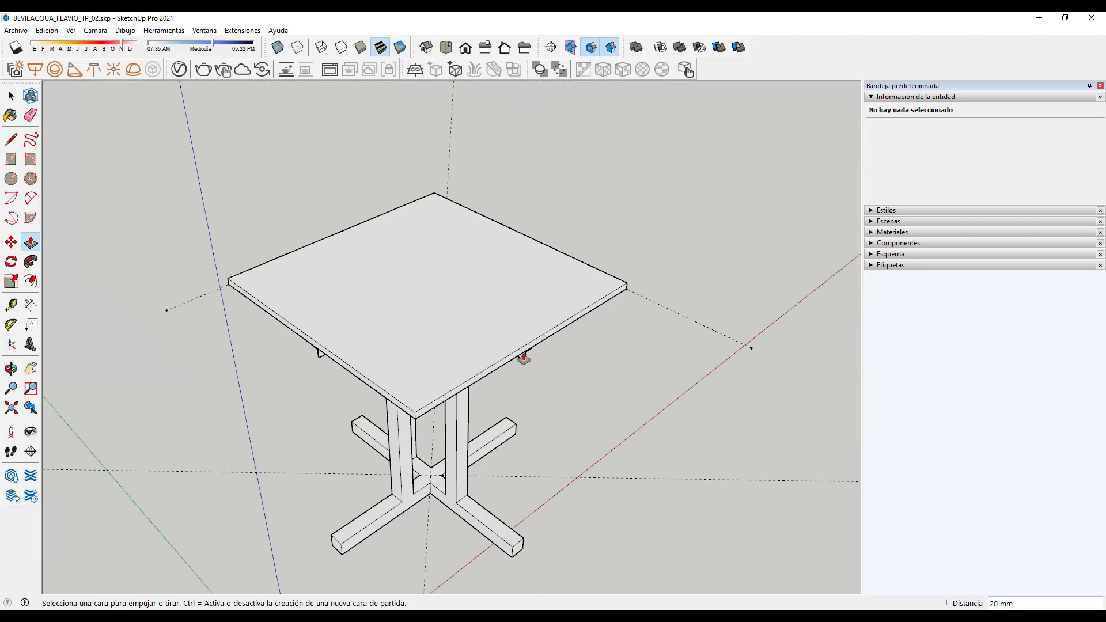
Step: Undo the 20 mm thickening and cancel a trial offset on the tabletop face
key("ctrl+z")
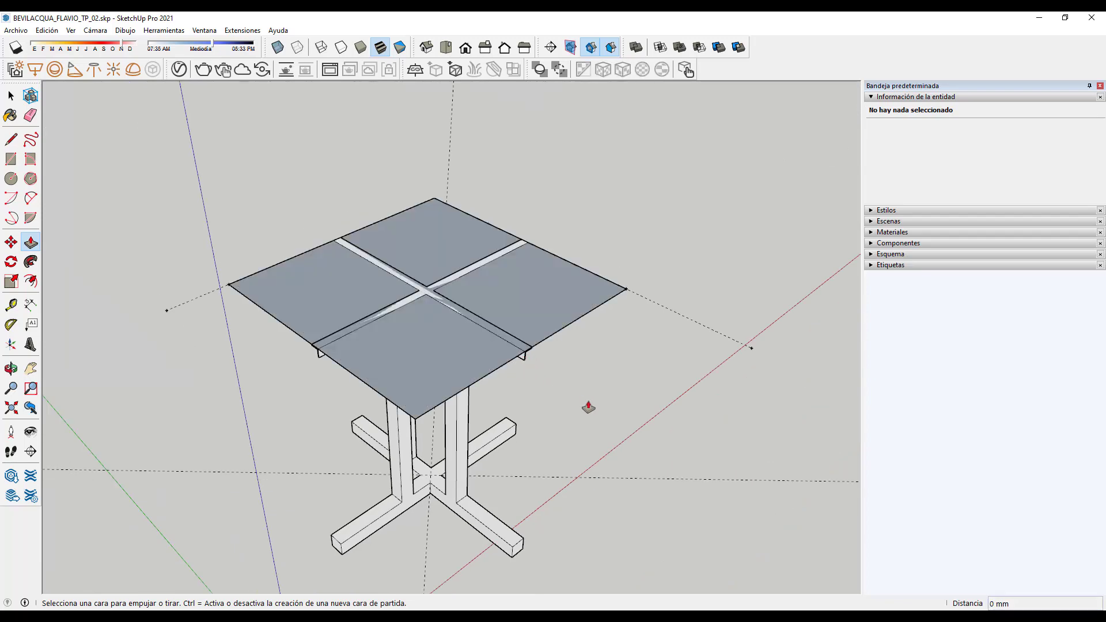
middle_click_drag(576, 395, 597, 434)
left_click(355, 270)
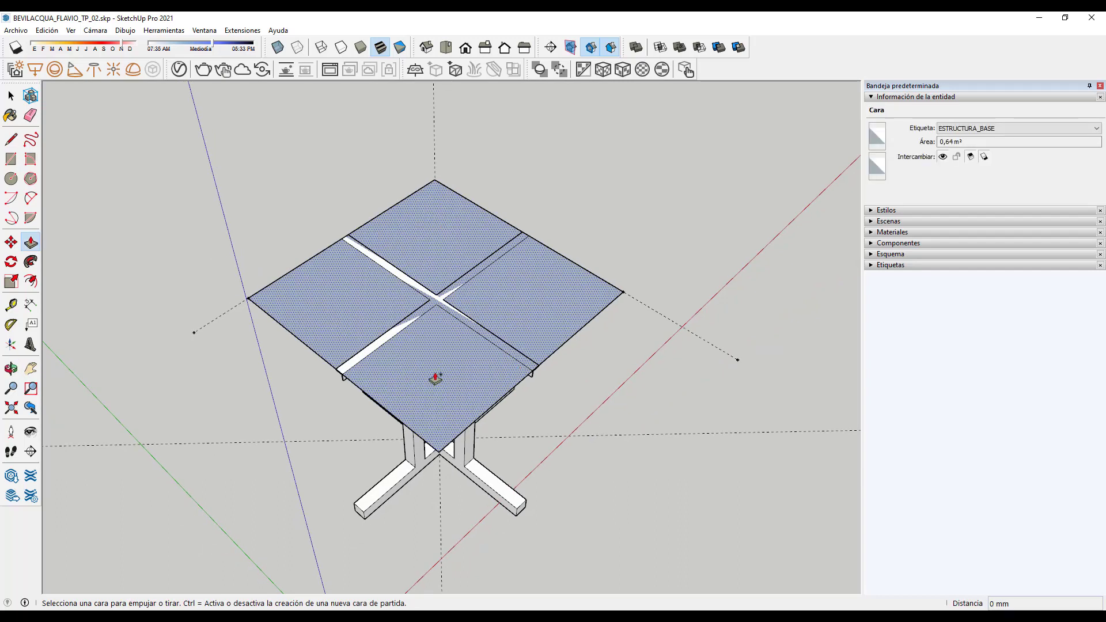
left_click(11, 95)
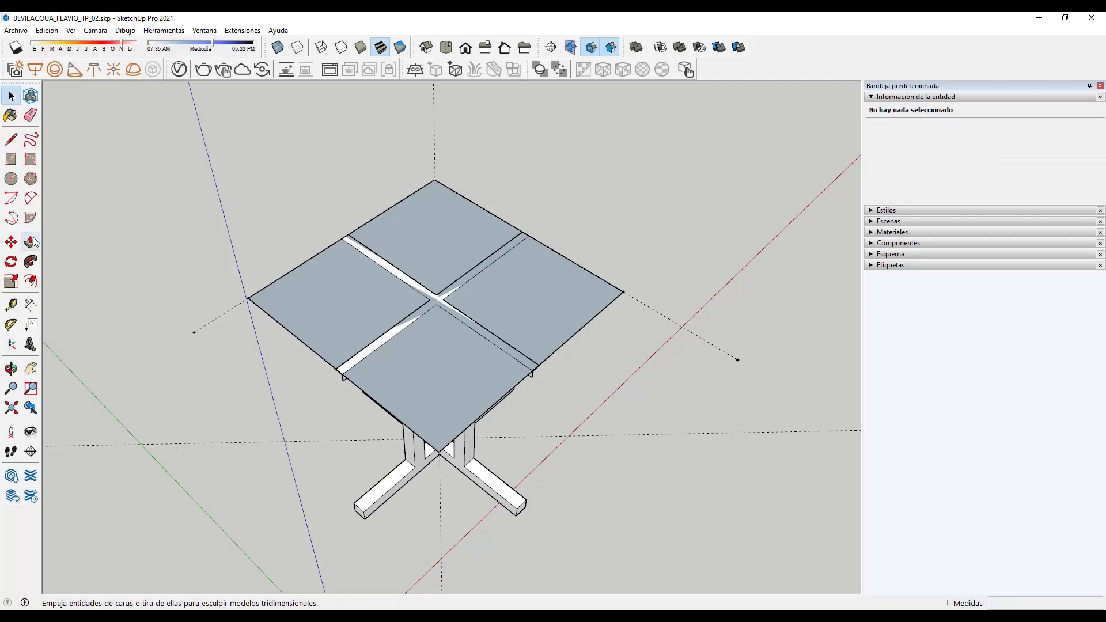
left_click(30, 281)
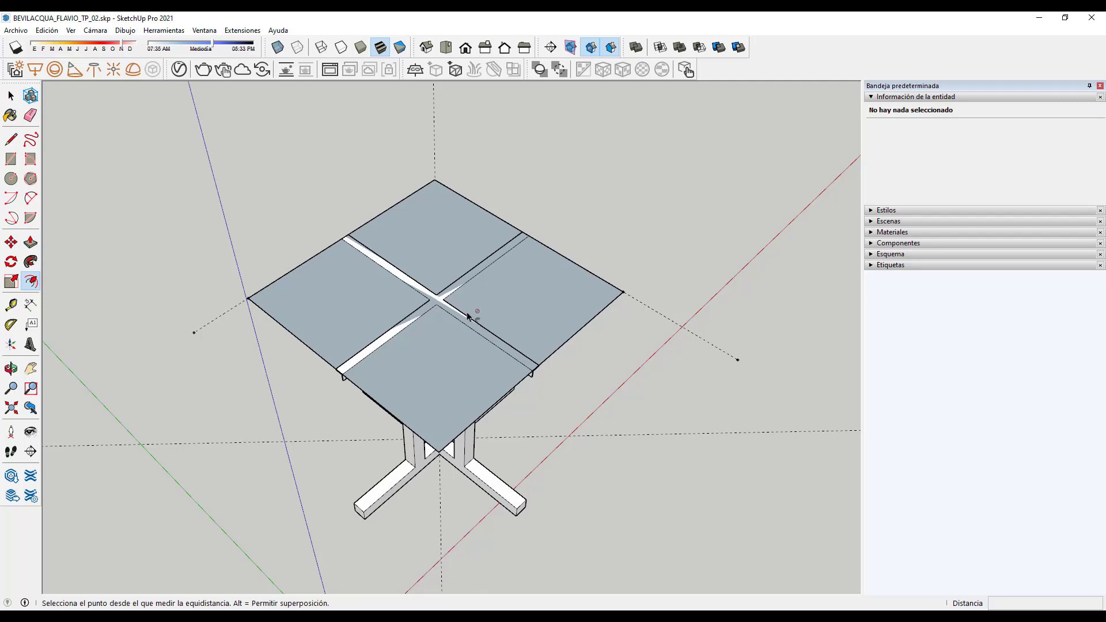
left_click(513, 314)
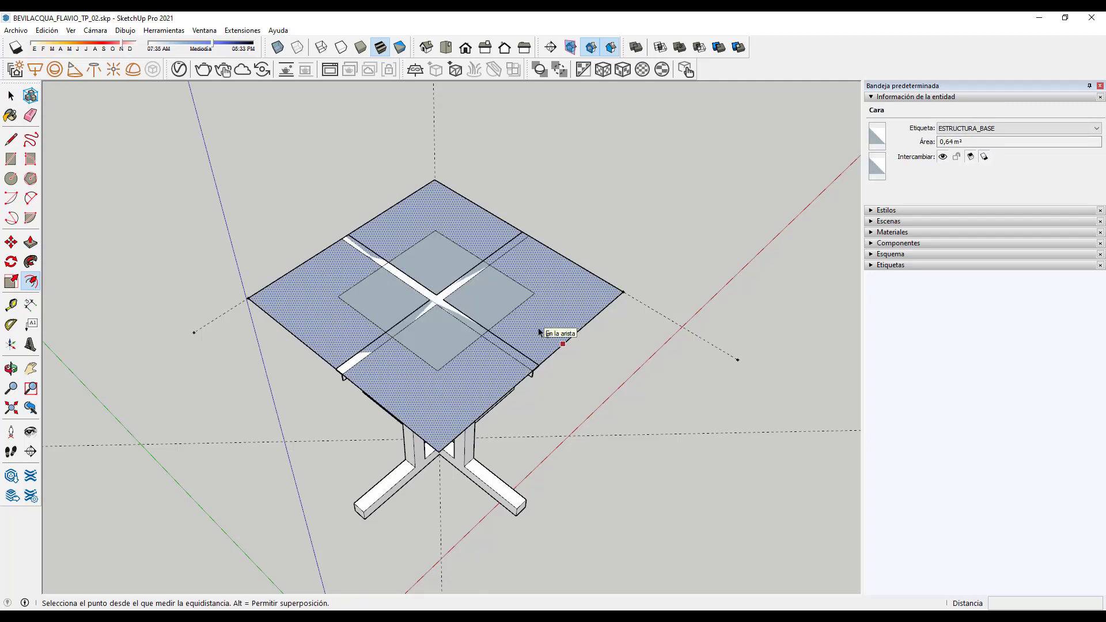
key("ctrl+z")
left_click(11, 95)
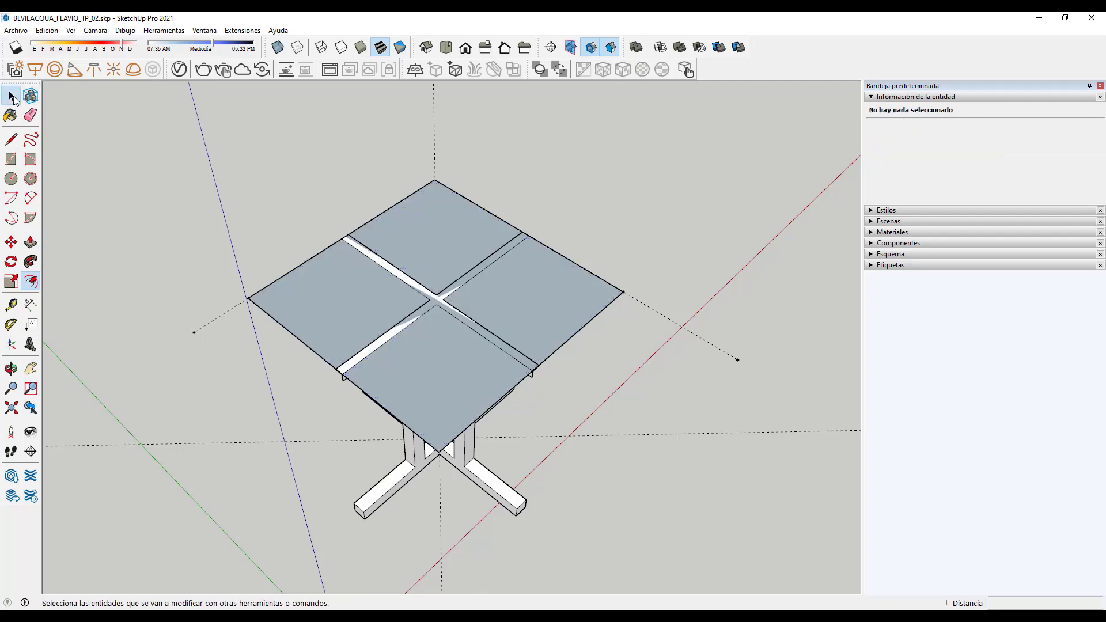
Step: Draw and discard two small test rectangles on the ground beside the table
left_click(403, 239)
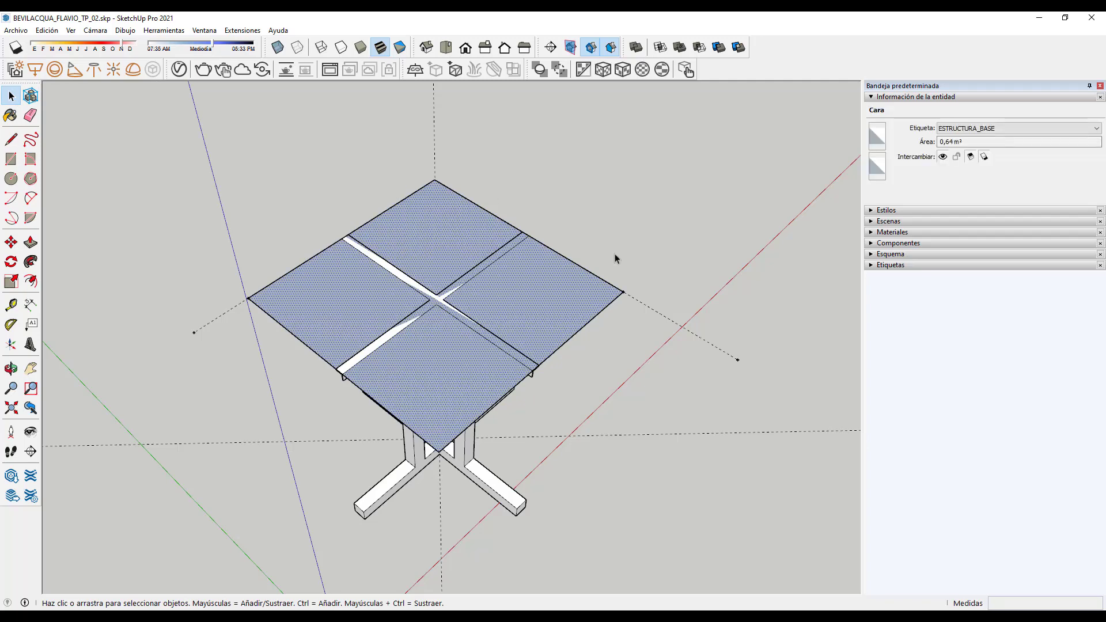
left_click(257, 371)
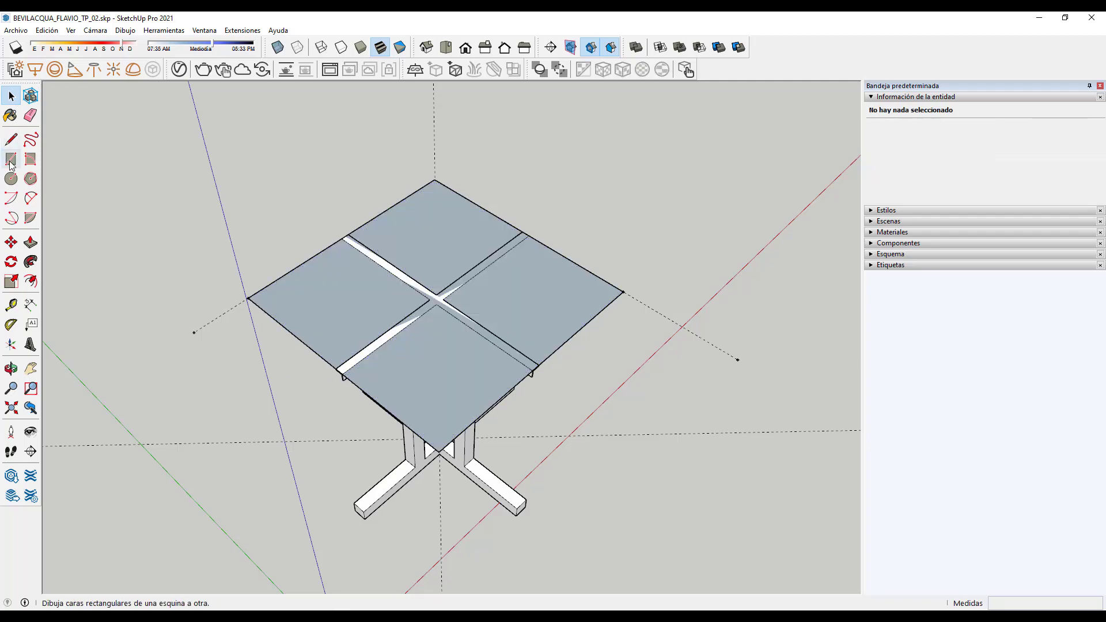
scroll(106, 279, "down", 3)
left_click(11, 159)
mouse_move(103, 241)
middle_mouse_down()
mouse_move(180, 271)
mouse_move(572, 318)
mouse_move(523, 388)
mouse_move(166, 377)
mouse_move(466, 439)
mouse_move(595, 397)
mouse_move(293, 247)
middle_mouse_up()
left_click(677, 331)
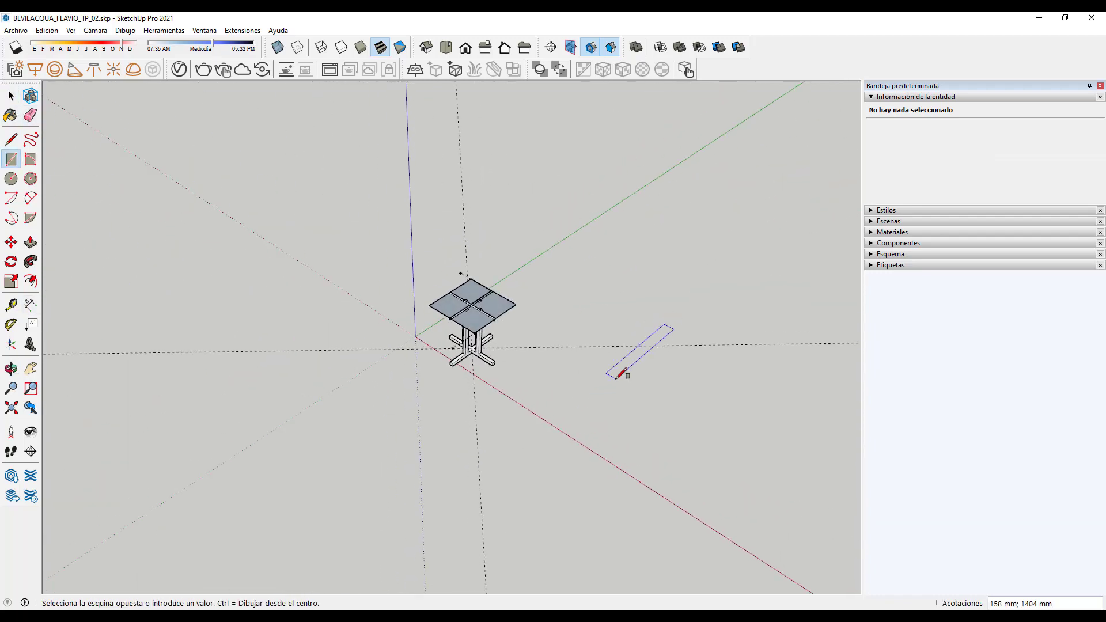
left_click(660, 345)
key("ctrl+z")
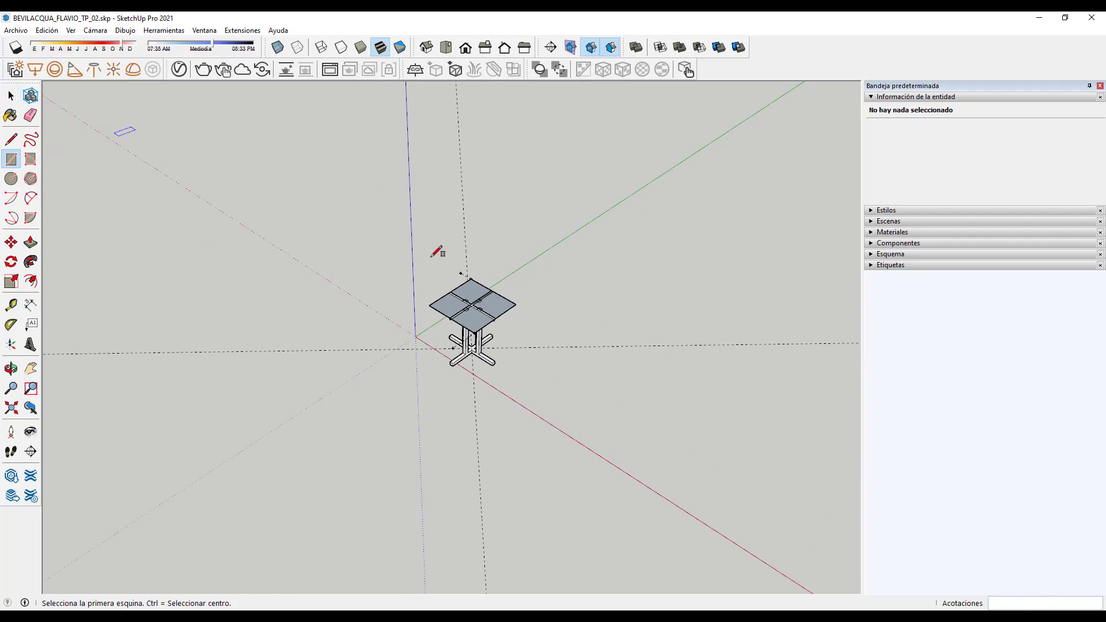
left_click(632, 346)
left_click(650, 341)
key("space")
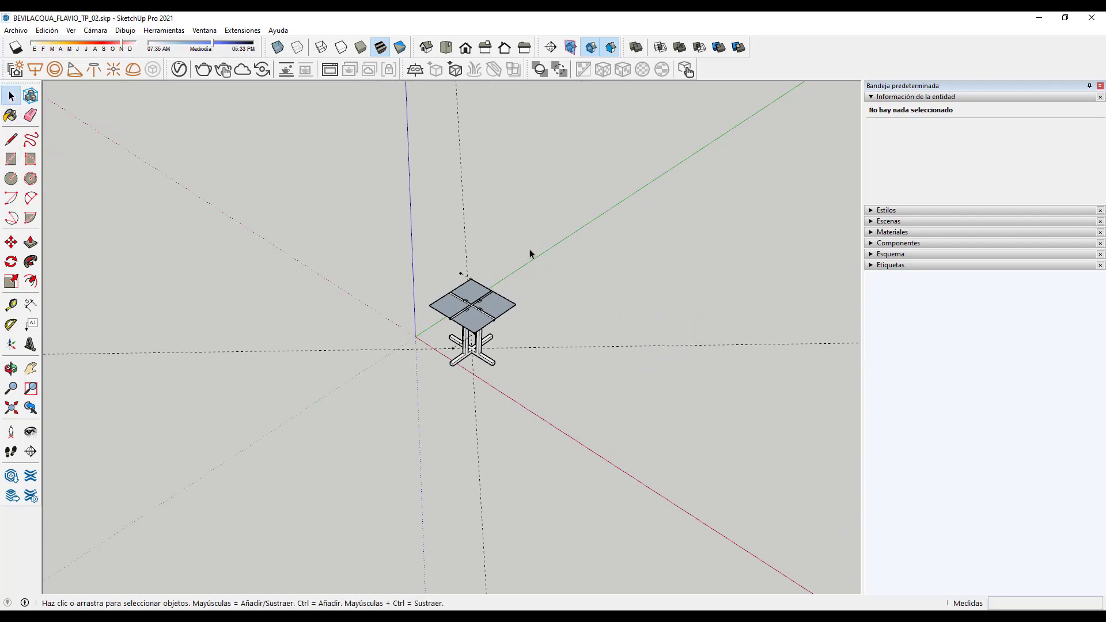
Step: Draw a large square face on the ground to the right of the table
left_click_drag(645, 371, 648, 365)
left_click_drag(507, 448, 451, 475)
scroll(592, 362, "up", 3)
left_click(11, 158)
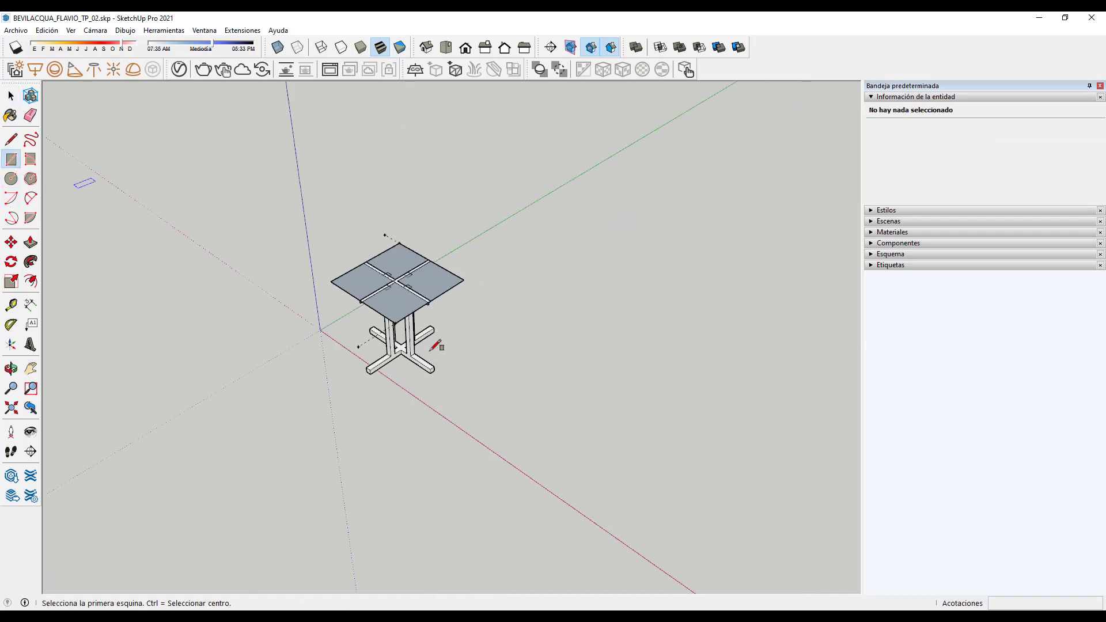
left_click(509, 382)
left_click(729, 374)
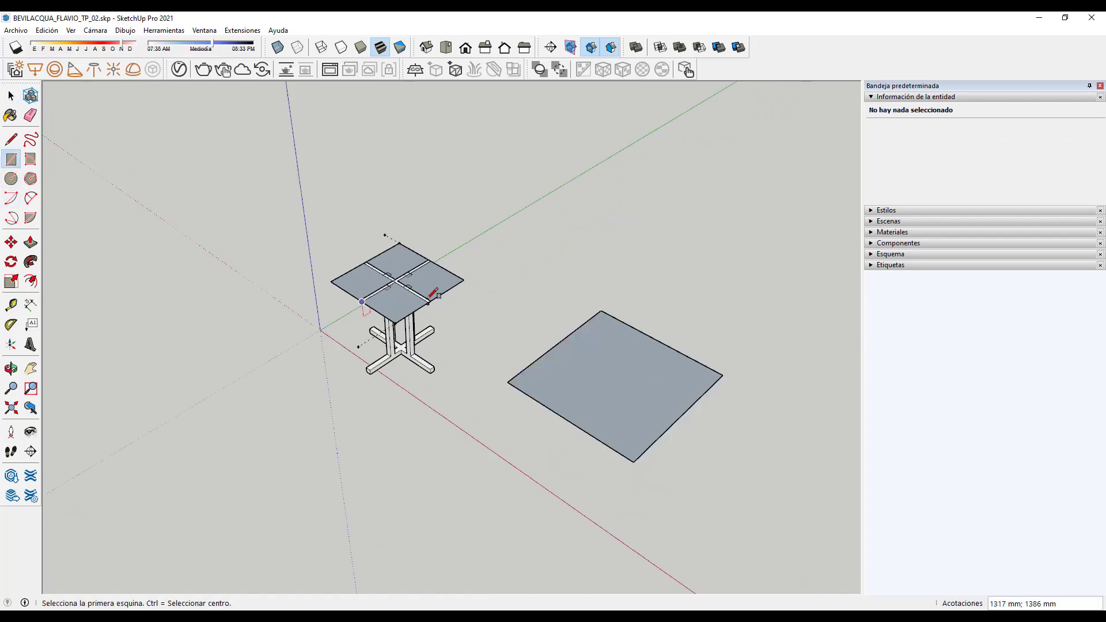
scroll(437, 305, "up", 3)
scroll(440, 300, "up", 2)
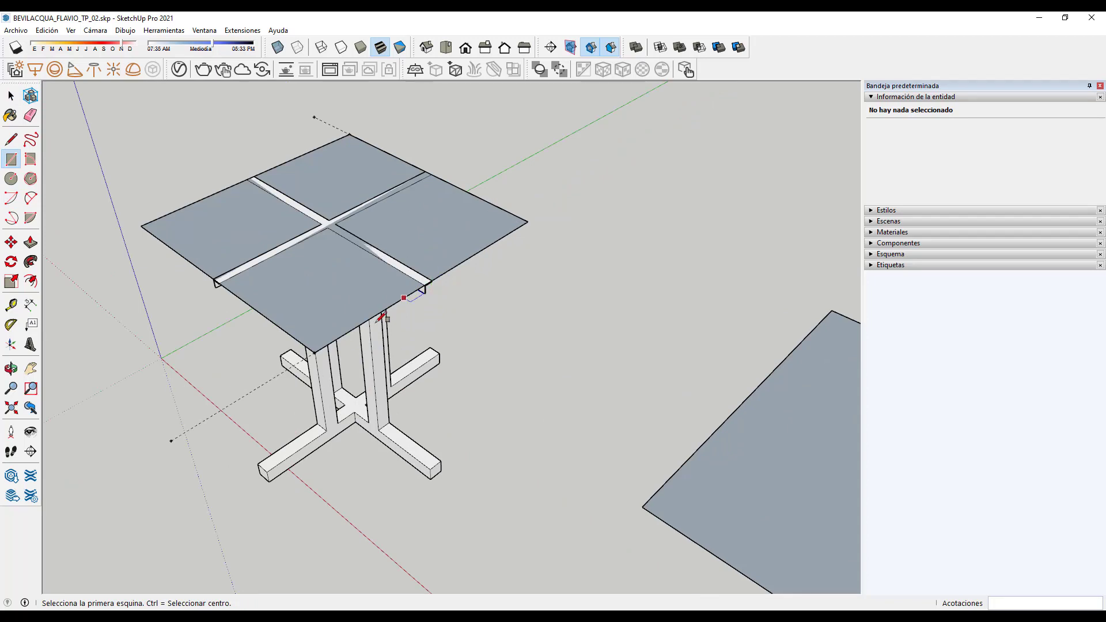
scroll(438, 293, "down", 4)
left_click(11, 95)
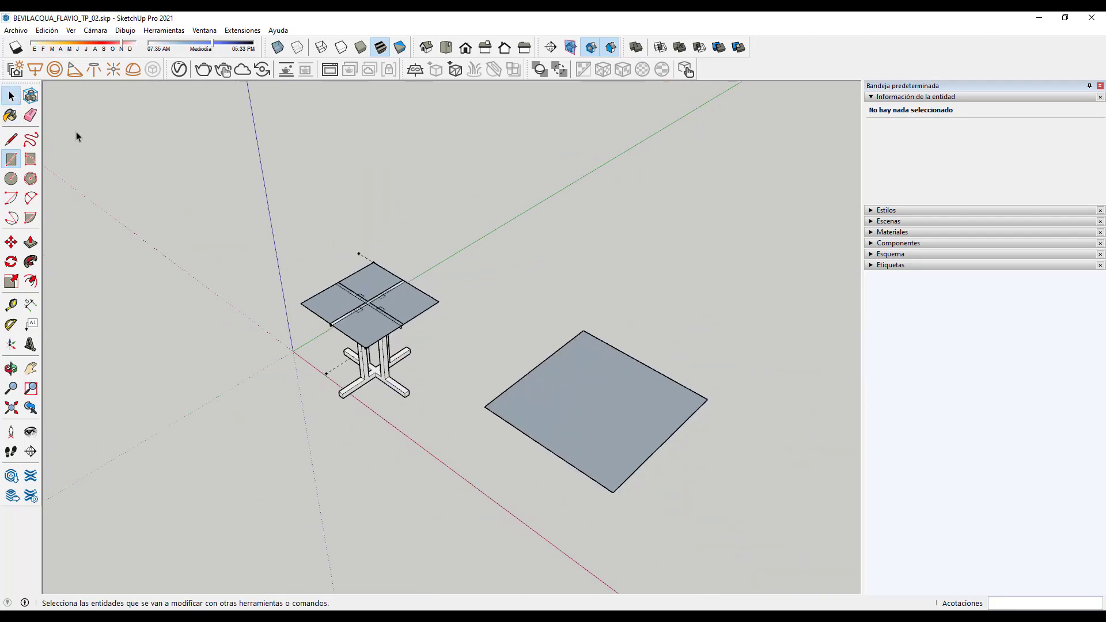
Step: Offset the ground square outward into a ring, then undo to remove the practice square
left_click(595, 408)
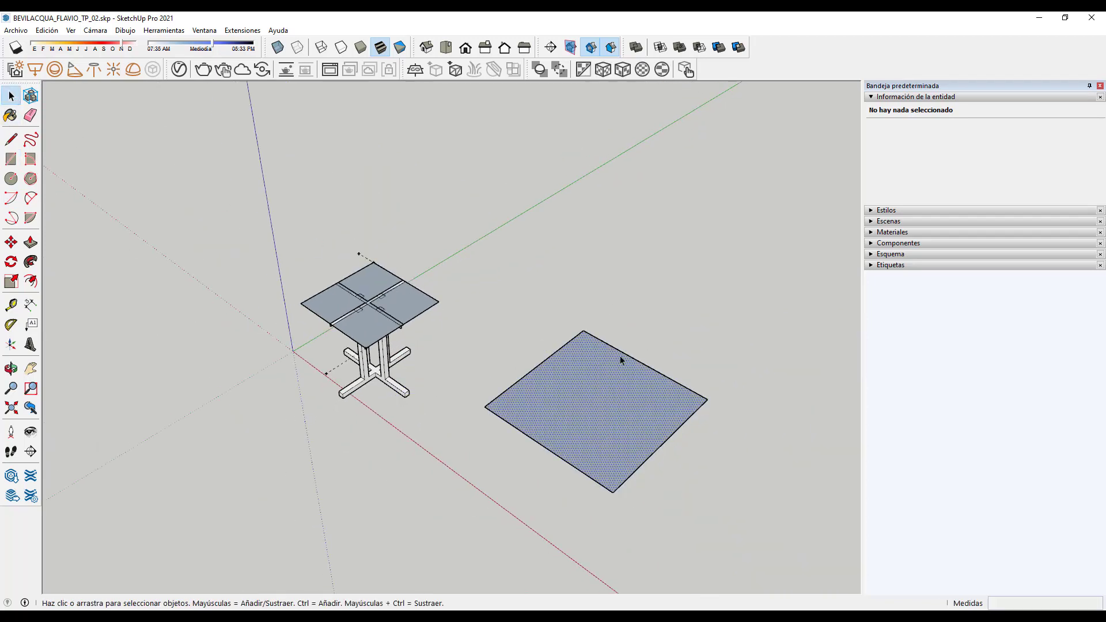
left_click(30, 282)
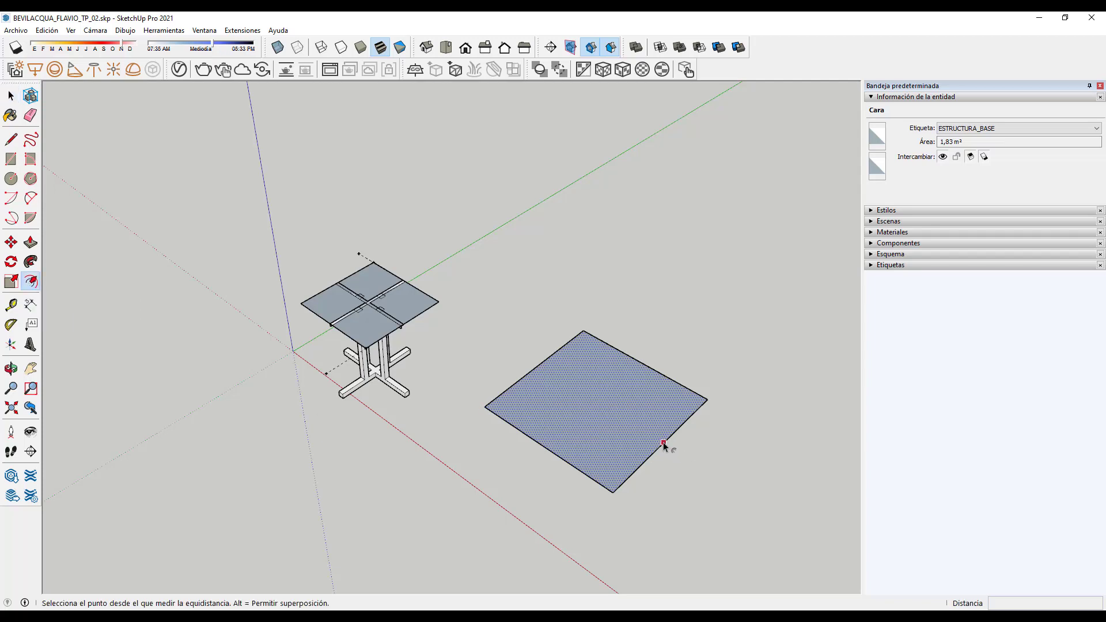
left_click(662, 442)
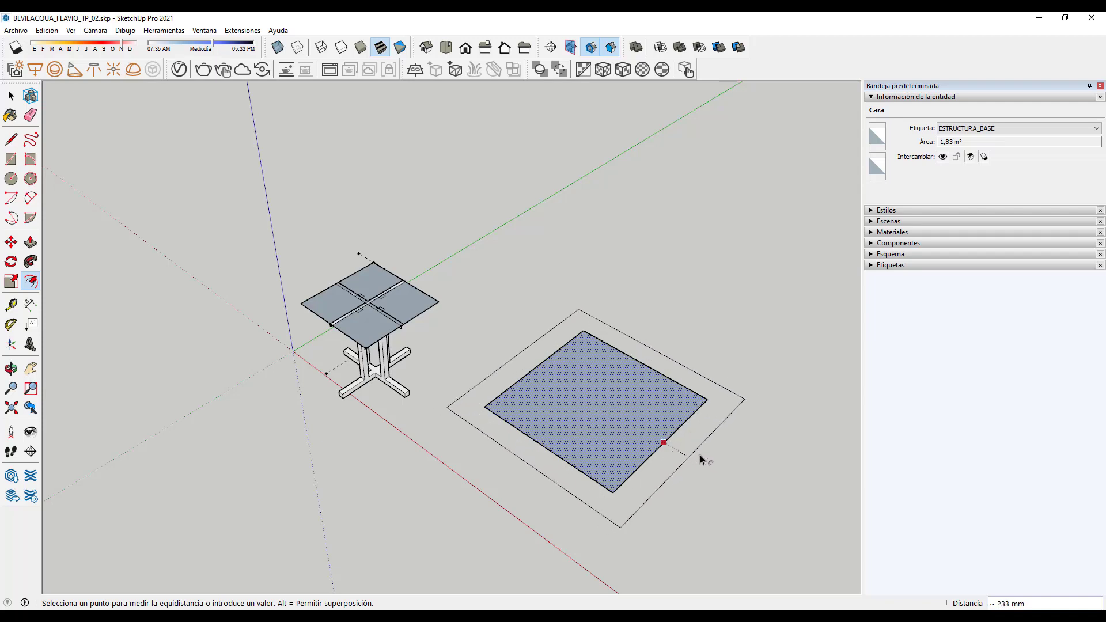
left_click(705, 460)
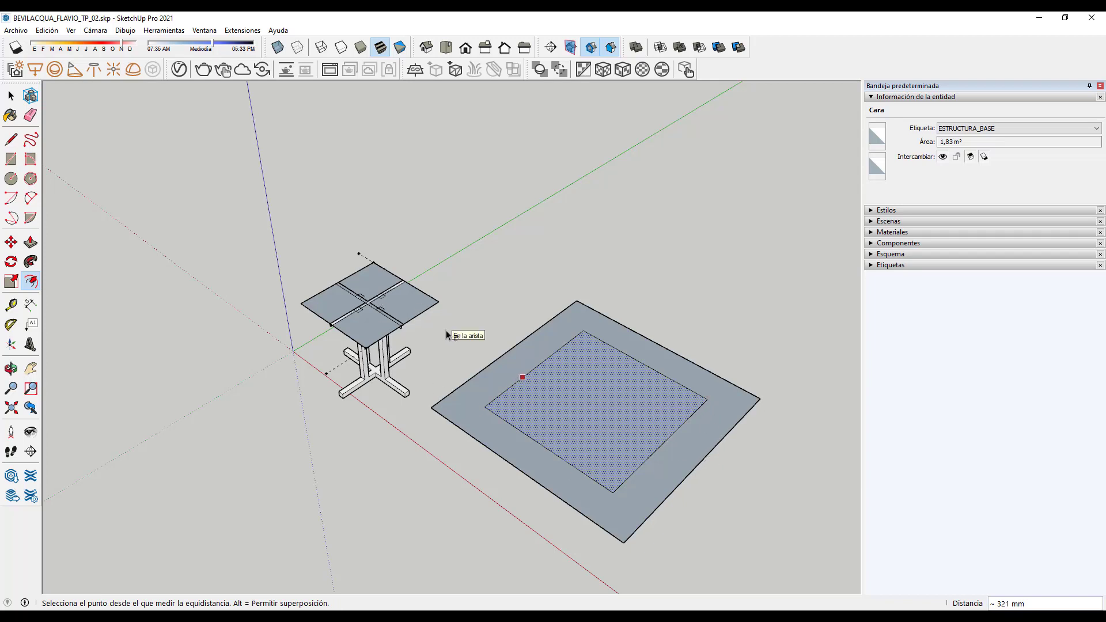
key("ctrl+z")
key("ctrl+z")
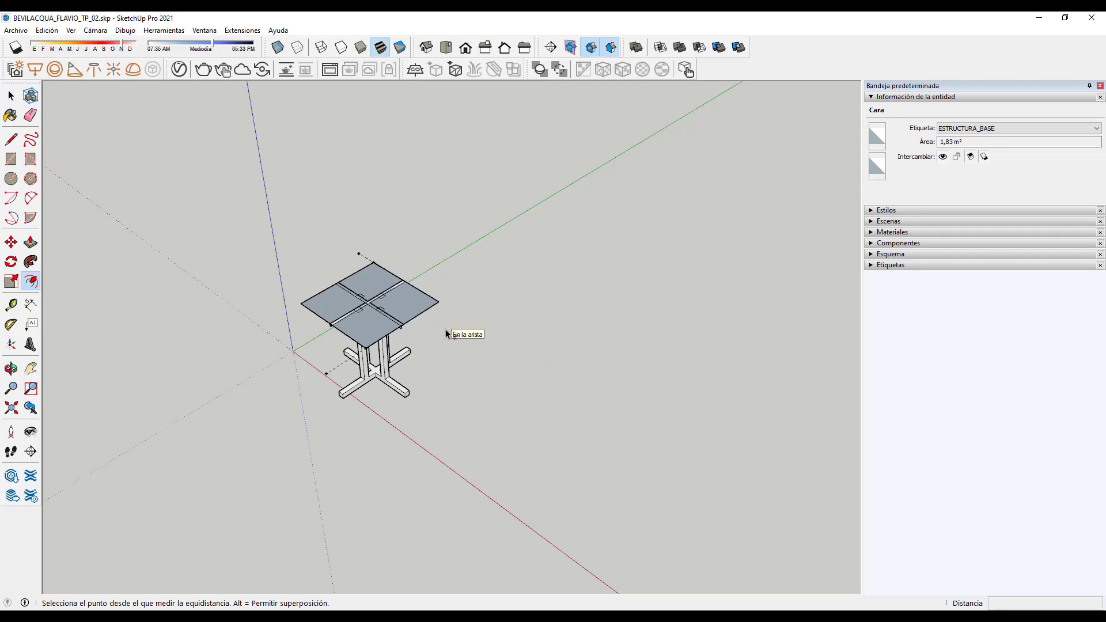
scroll(366, 309, "up", 3)
Step: Offset the four-panel tabletop outline outward by 50 mm
left_click(11, 95)
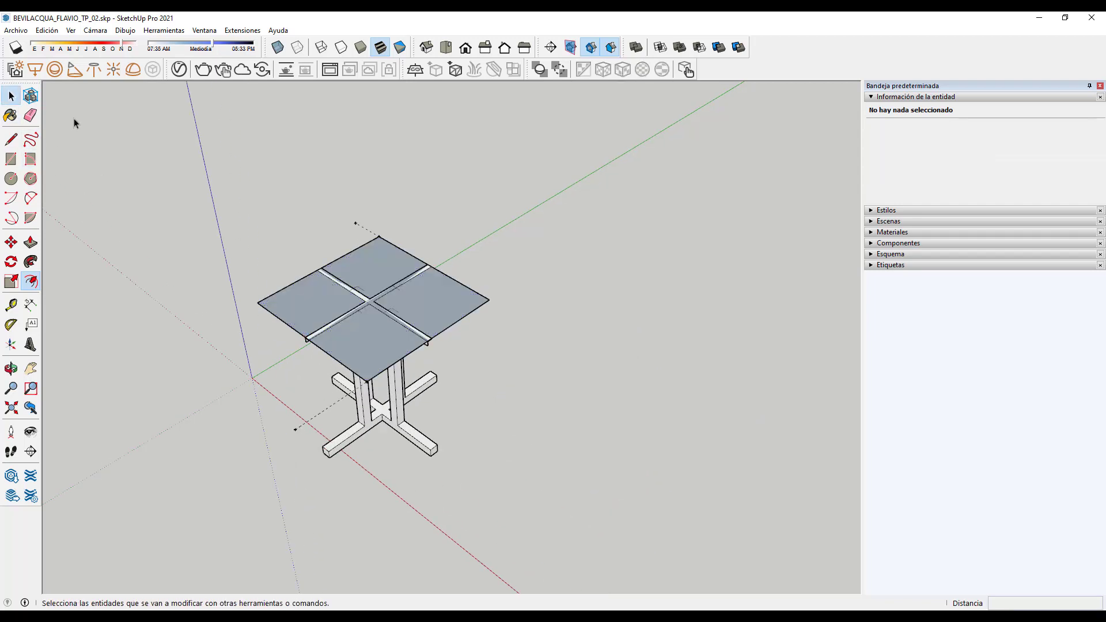
left_click(419, 310)
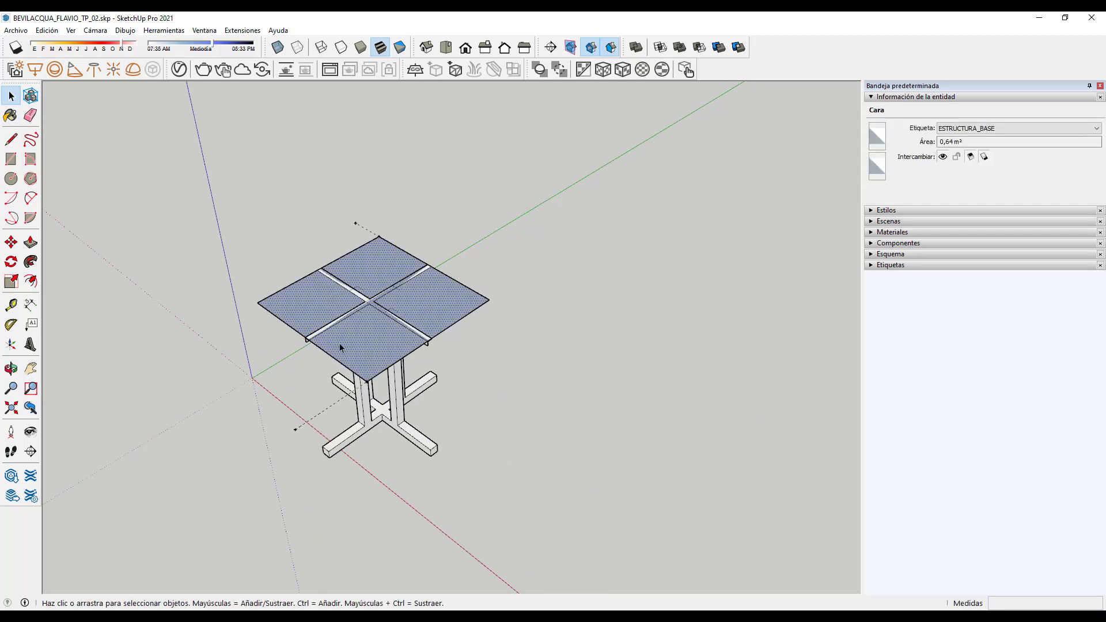
left_click(31, 281)
left_click(457, 321)
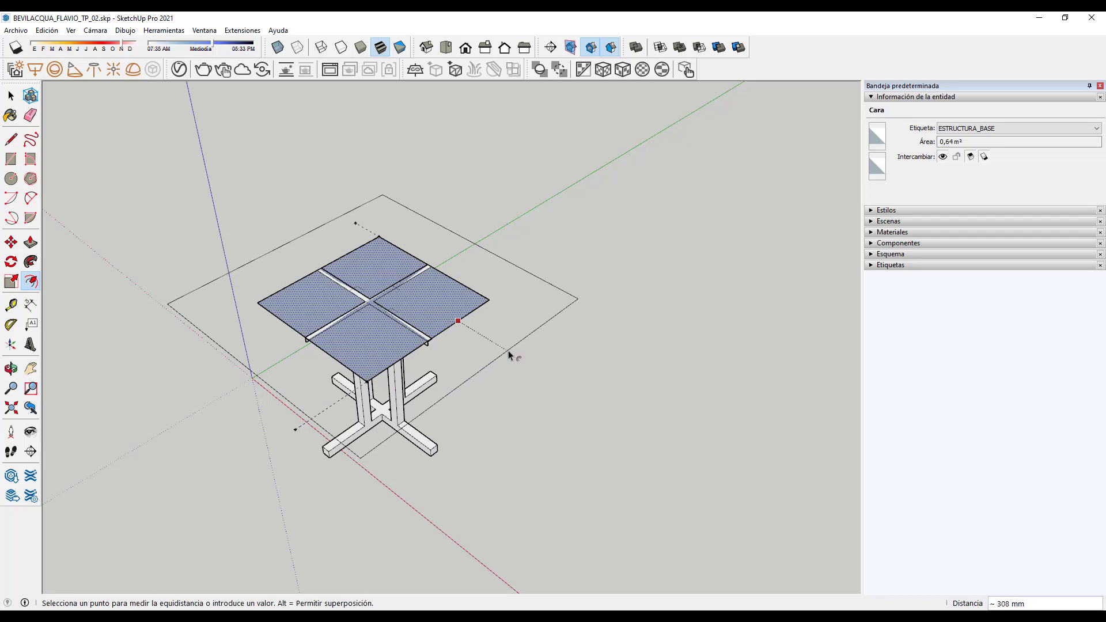
type("50")
key("Return")
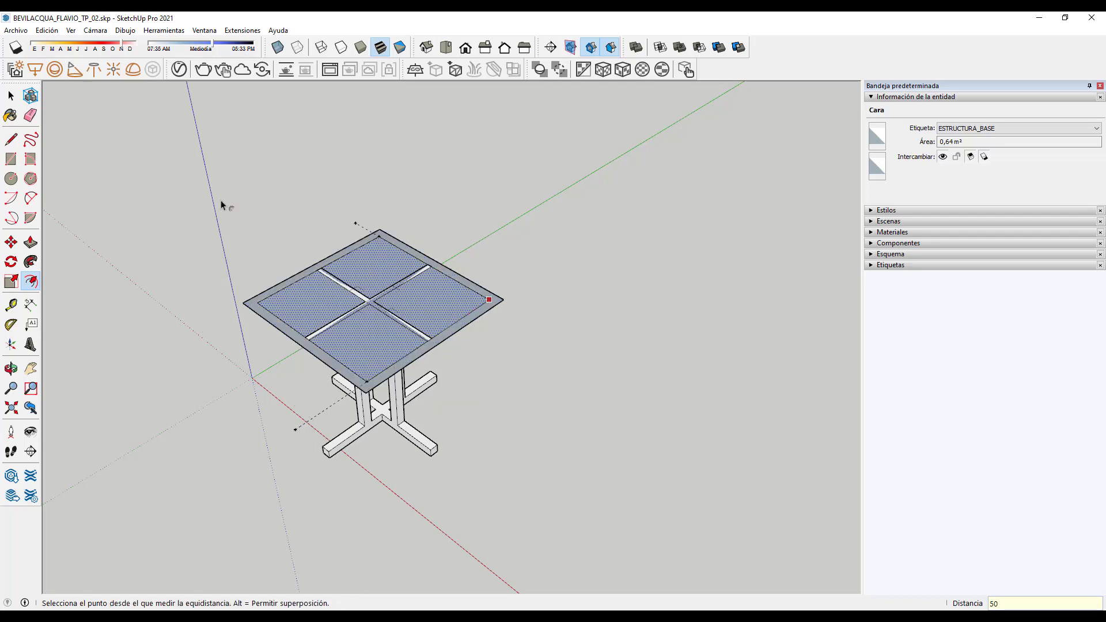
left_click(11, 96)
scroll(423, 298, "up", 3)
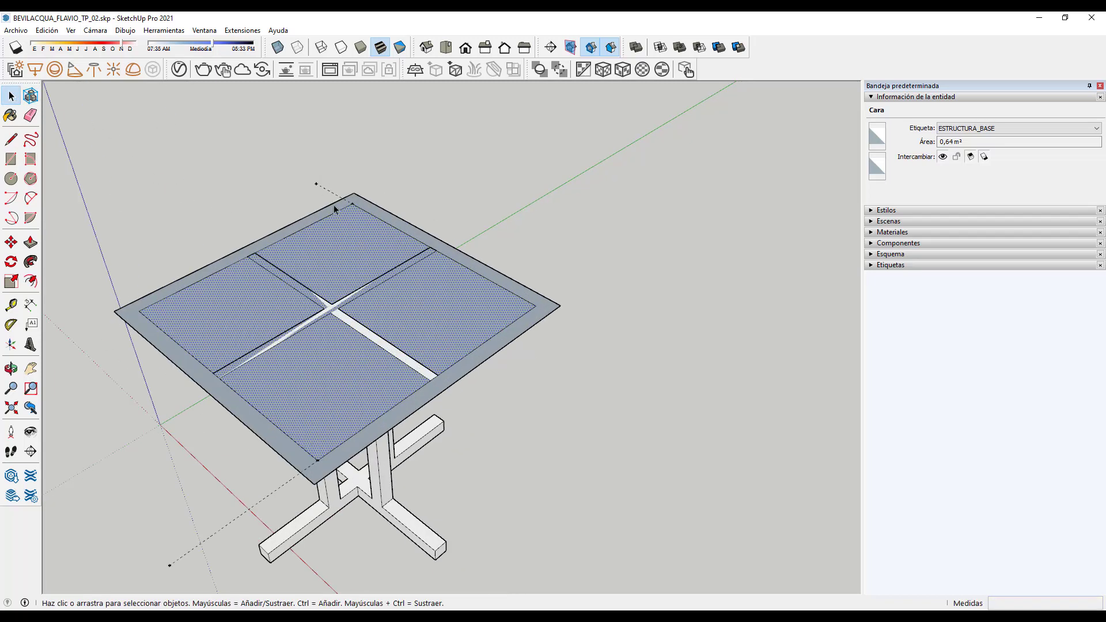
Step: Clear the selection and select the guide point near the tabletop corner
middle_click_drag(567, 354, 329, 484)
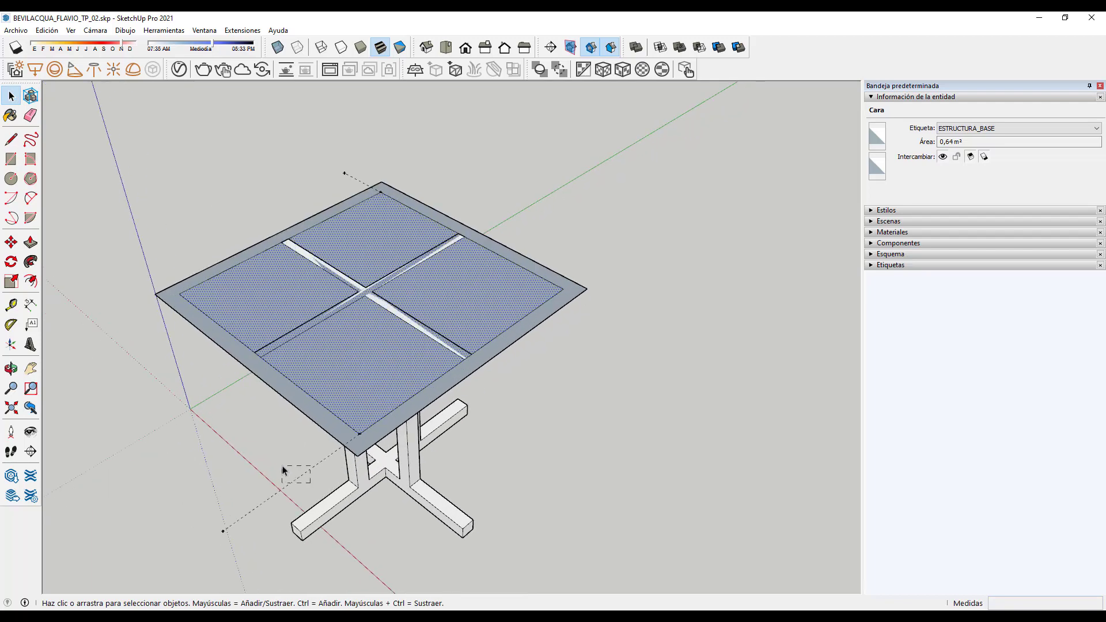
left_click_drag(283, 467, 284, 465)
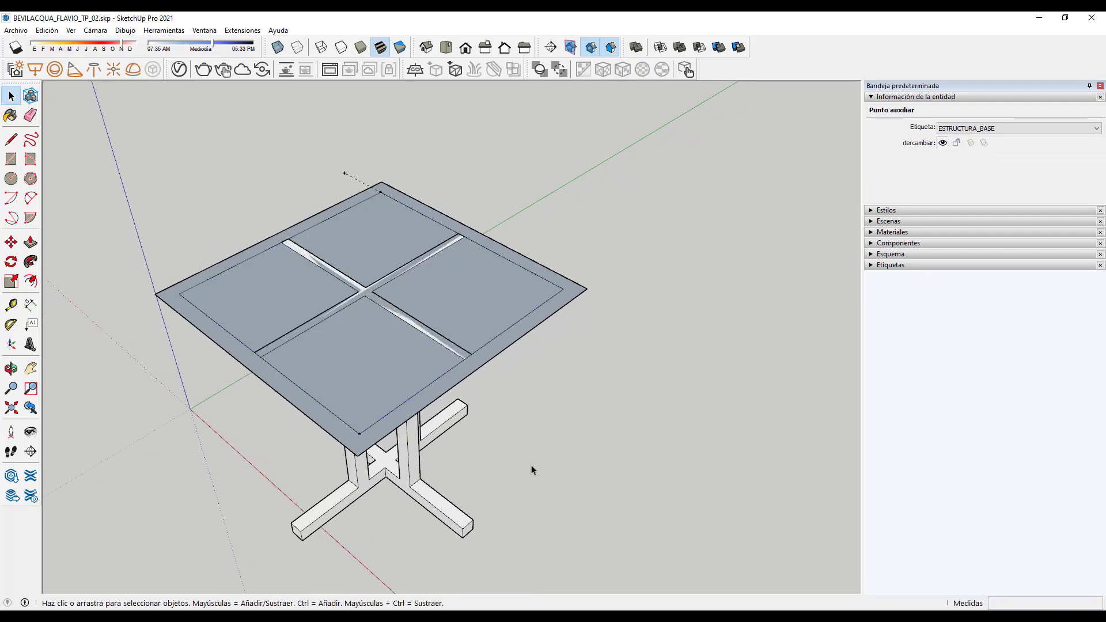
left_click(385, 163)
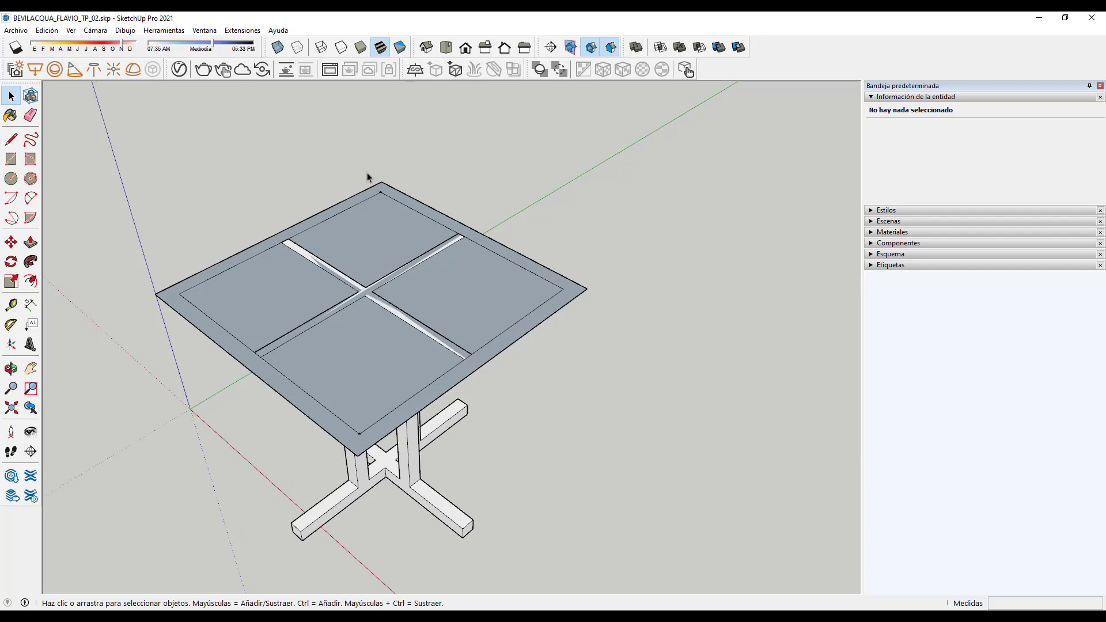
left_click_drag(336, 153, 493, 259)
left_click_drag(136, 335, 378, 482)
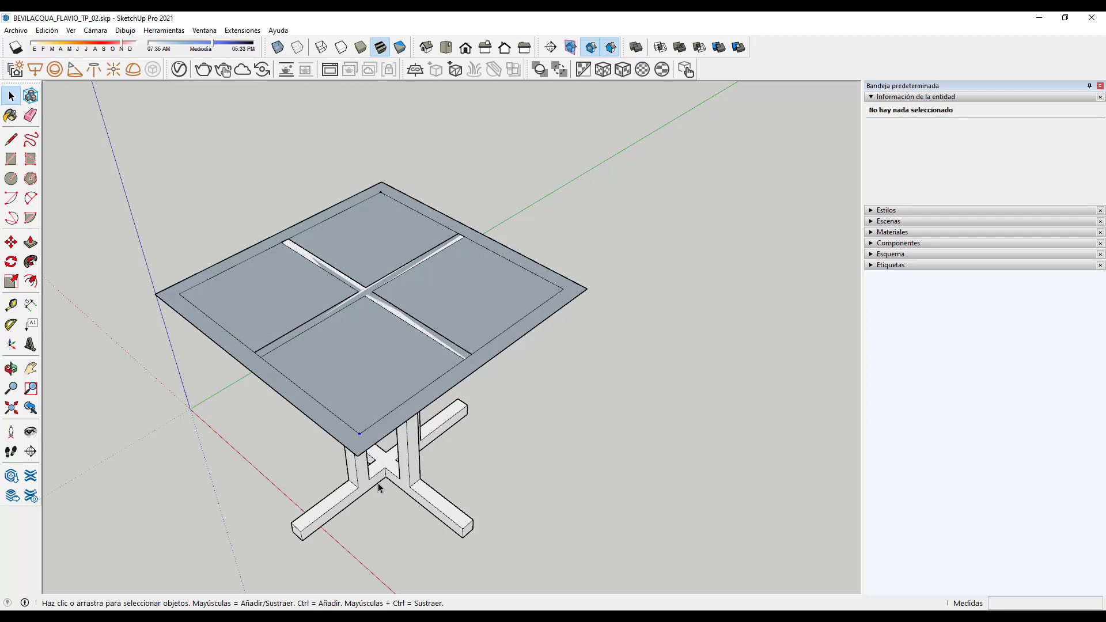
left_click(420, 473)
middle_click_drag(421, 473, 479, 572)
scroll(540, 288, "up", 2)
scroll(599, 323, "down", 1)
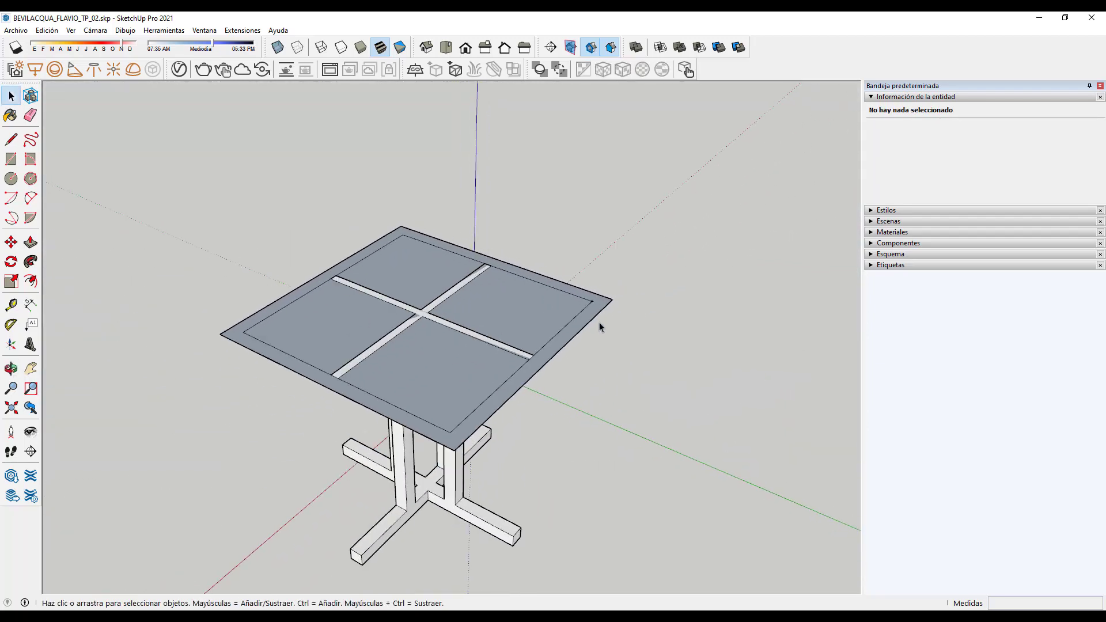
scroll(598, 322, "up", 3)
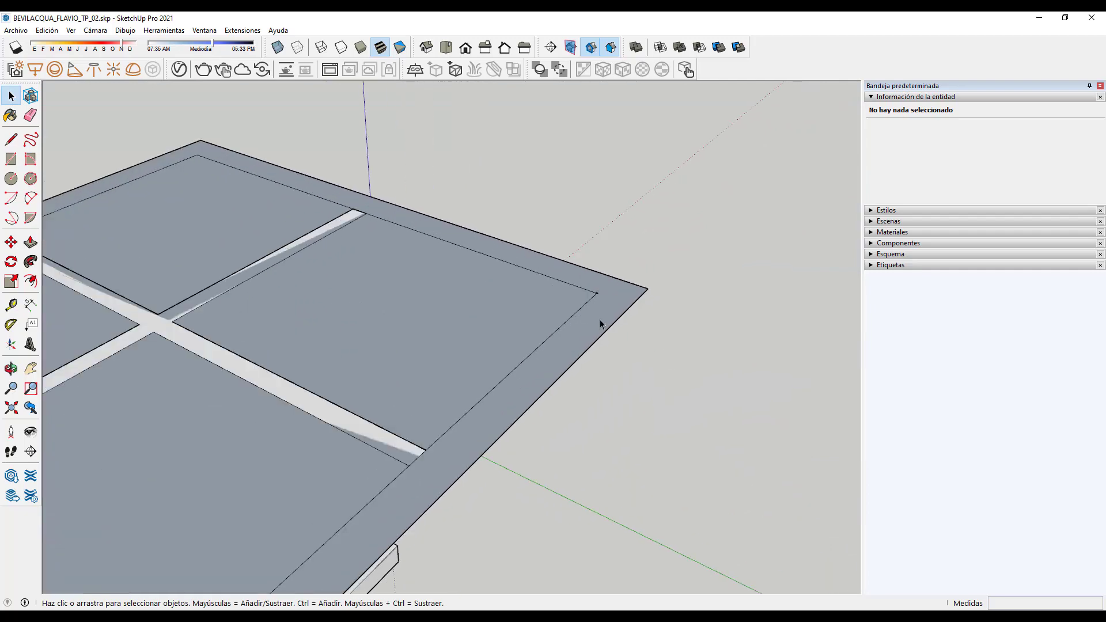
Step: Check the tabletop's outer border face and inner face by selecting each
left_click(600, 323)
scroll(599, 324, "down", 1)
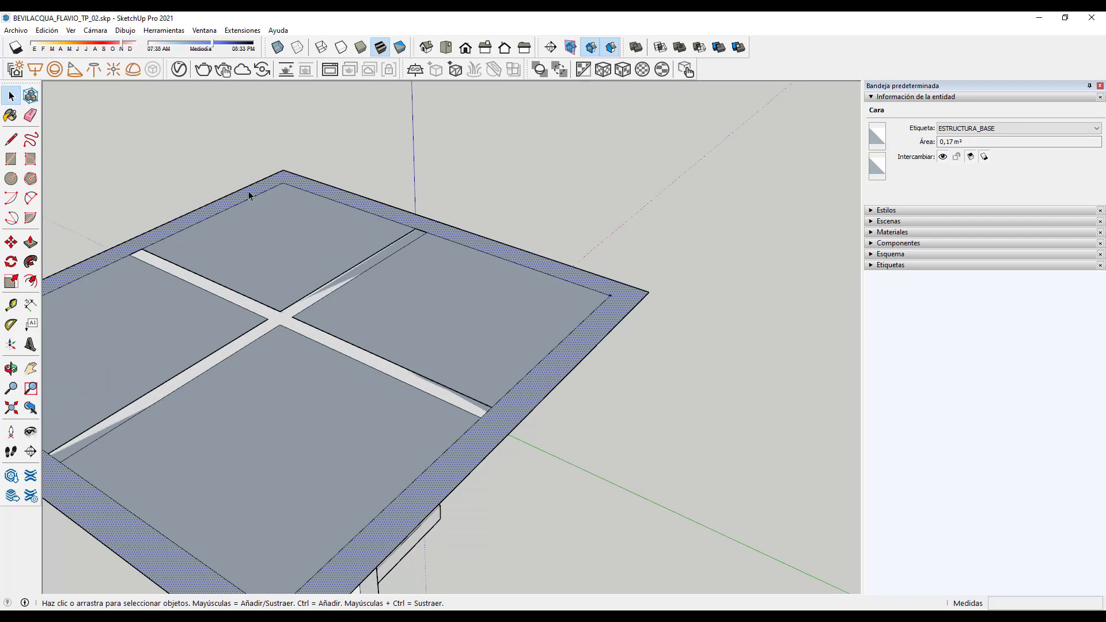
scroll(520, 231, "down", 2)
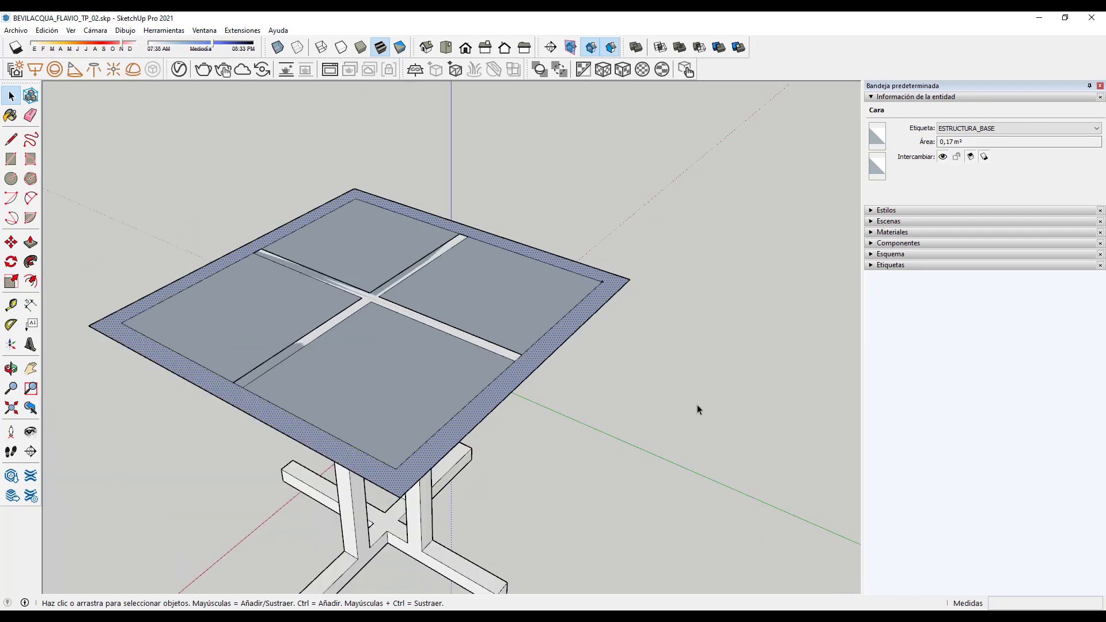
left_click(479, 297)
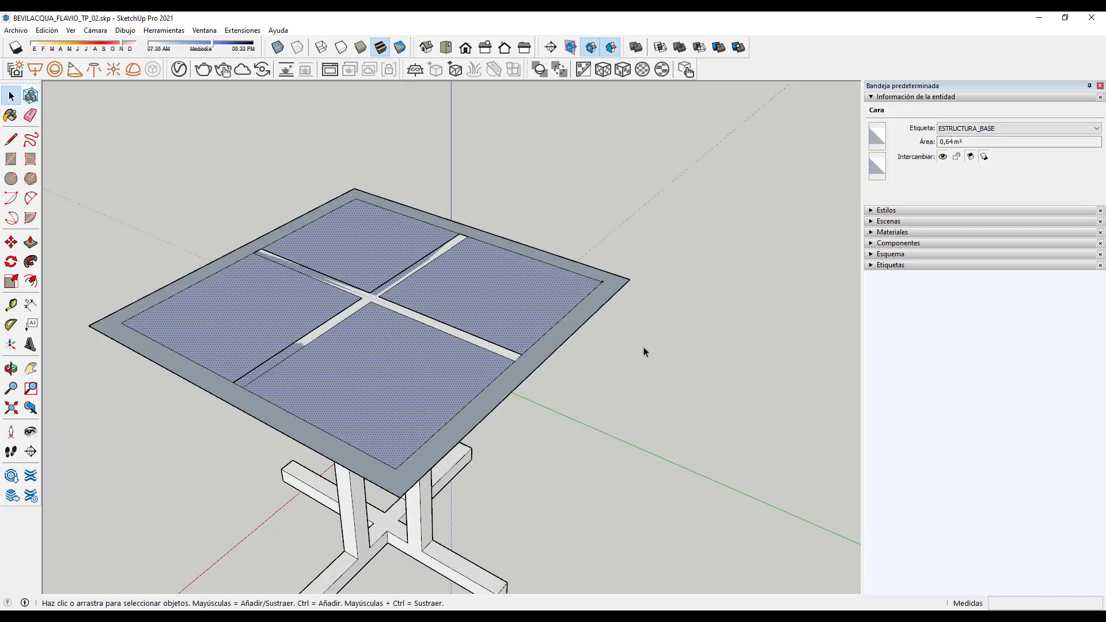
scroll(644, 351, "up", 3)
left_click(625, 346)
scroll(600, 258, "down", 1)
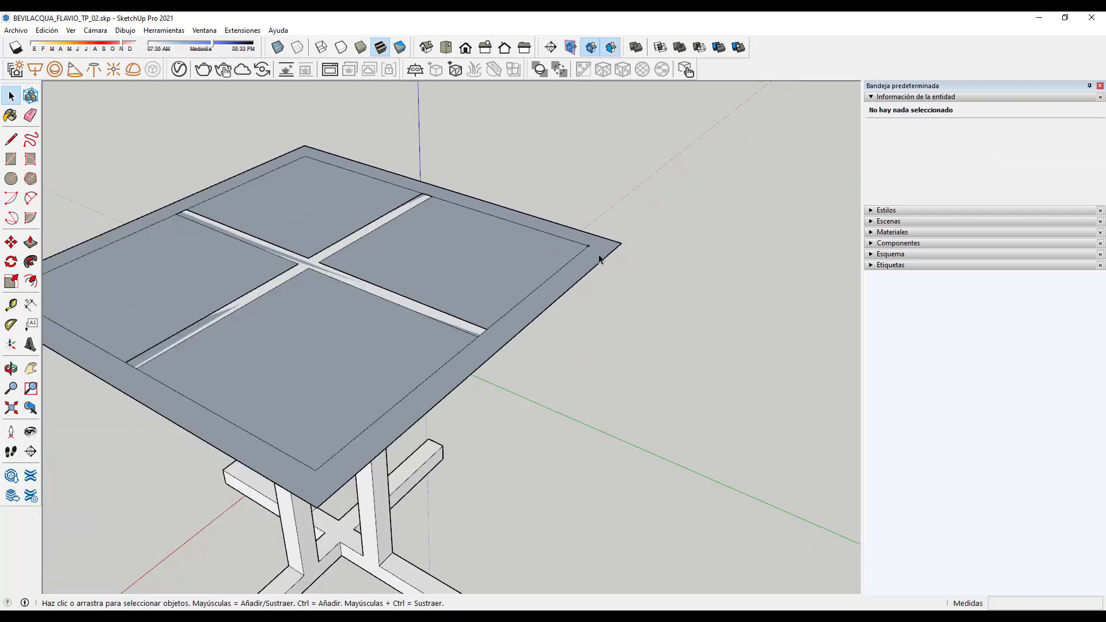
middle_click_drag(649, 302, 666, 361)
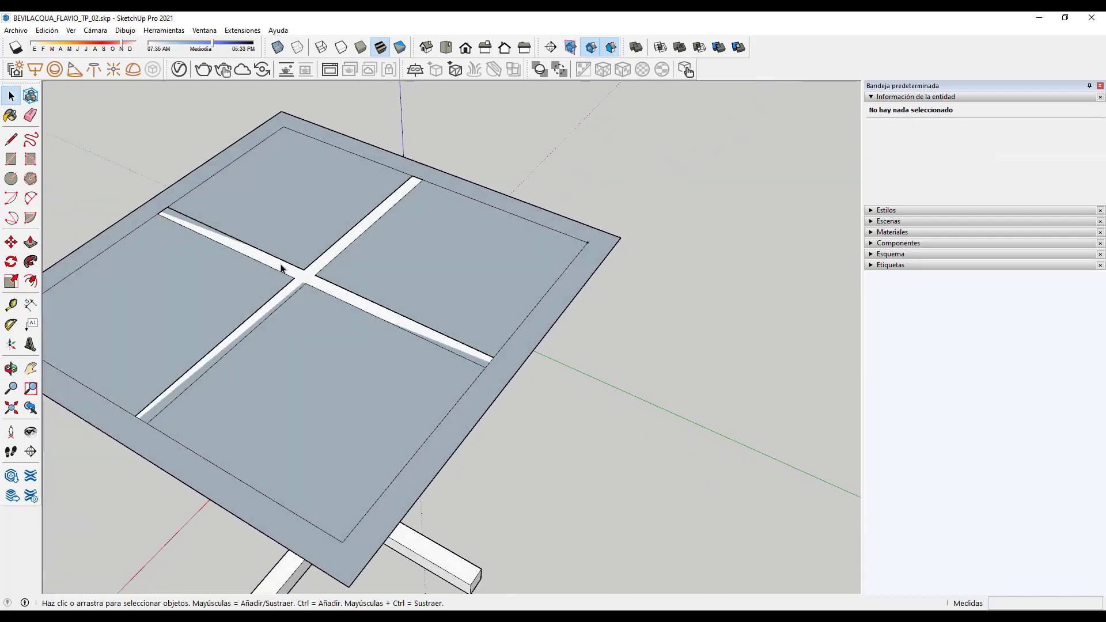
scroll(587, 250, "up", 2)
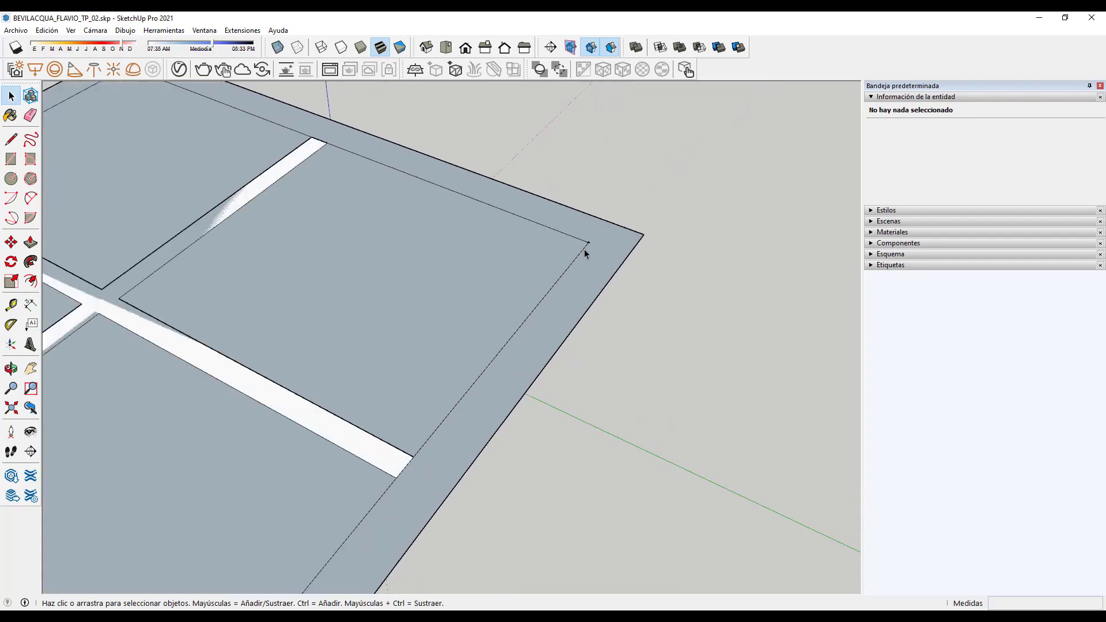
Step: Delete the inner border edges and the leftover guide point on the tabletop
left_click(584, 252)
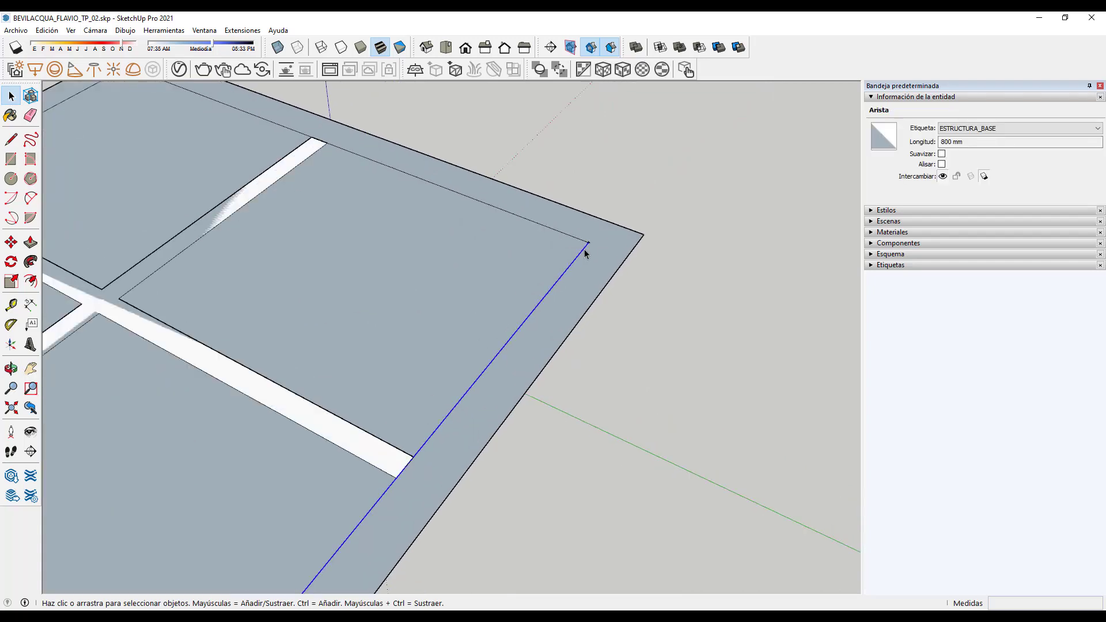
key("Delete")
scroll(688, 299, "down", 3)
scroll(633, 276, "up", 3)
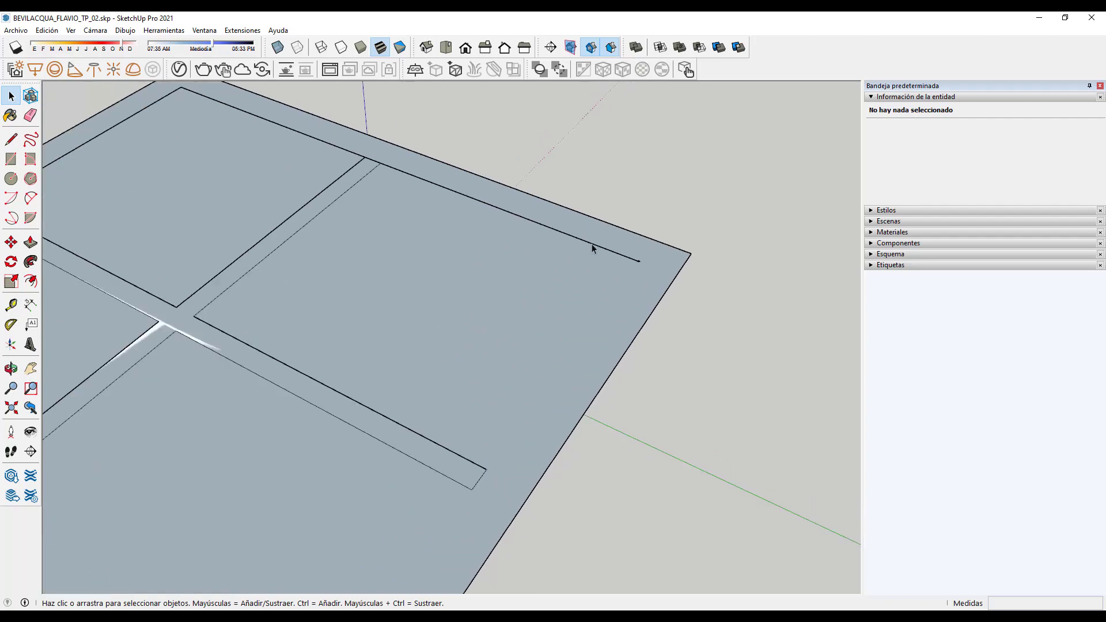
left_click(605, 251)
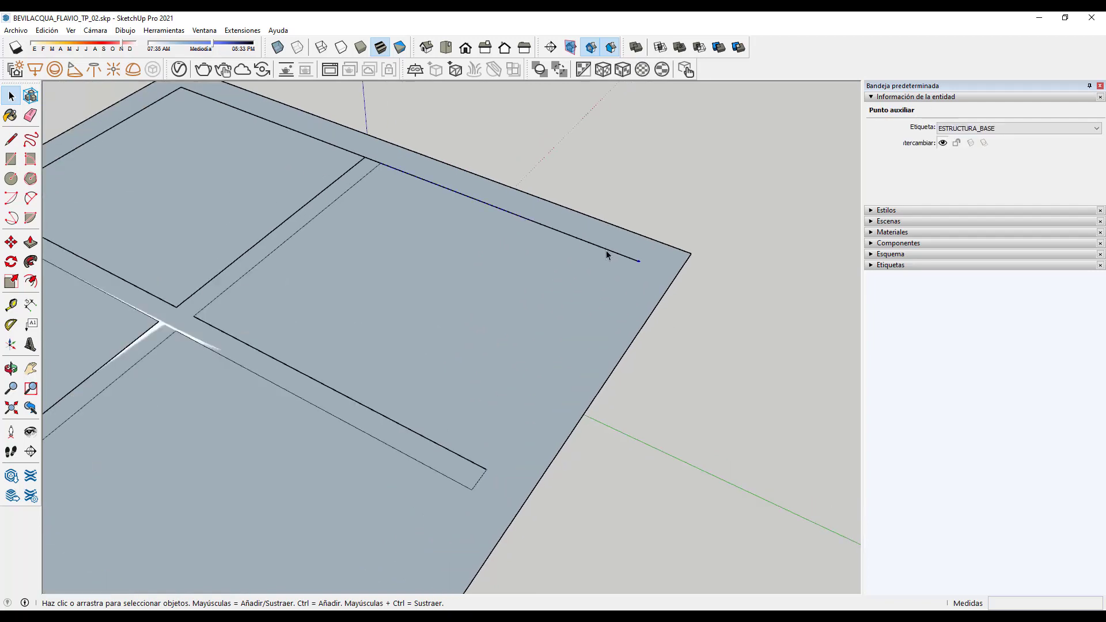
key("Delete")
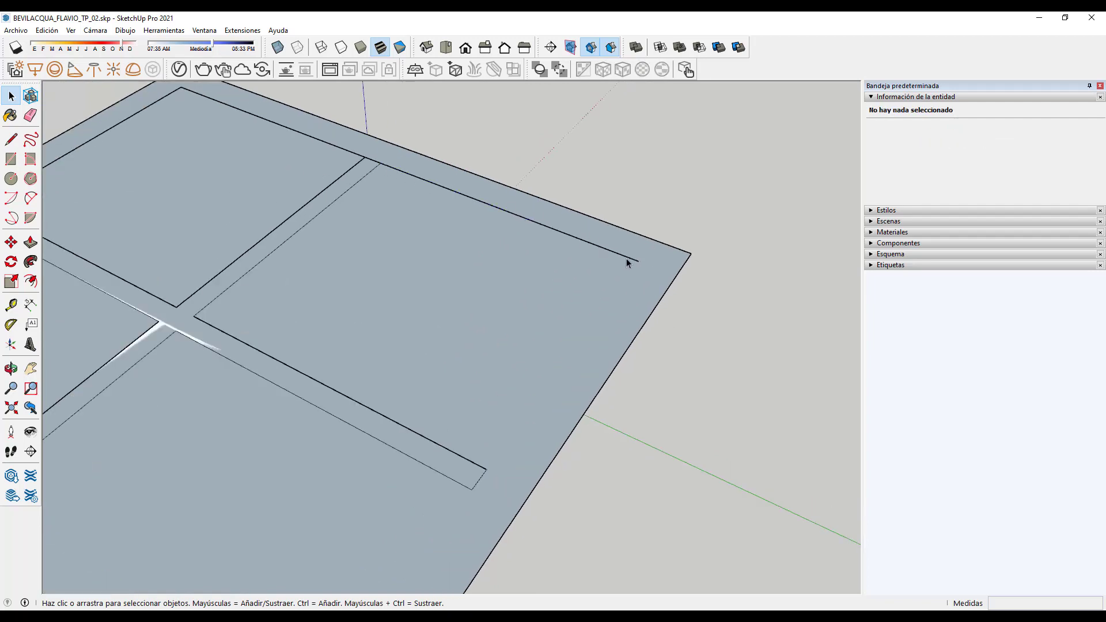
left_click(618, 254)
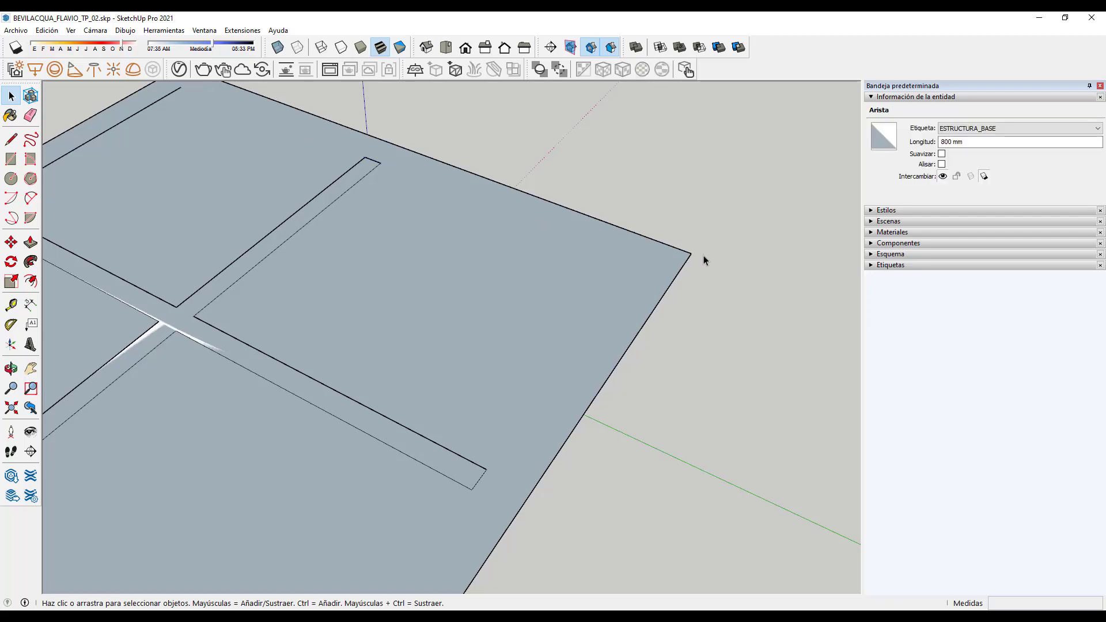
key("Delete")
middle_click_drag(703, 254, 267, 179)
left_click(264, 203)
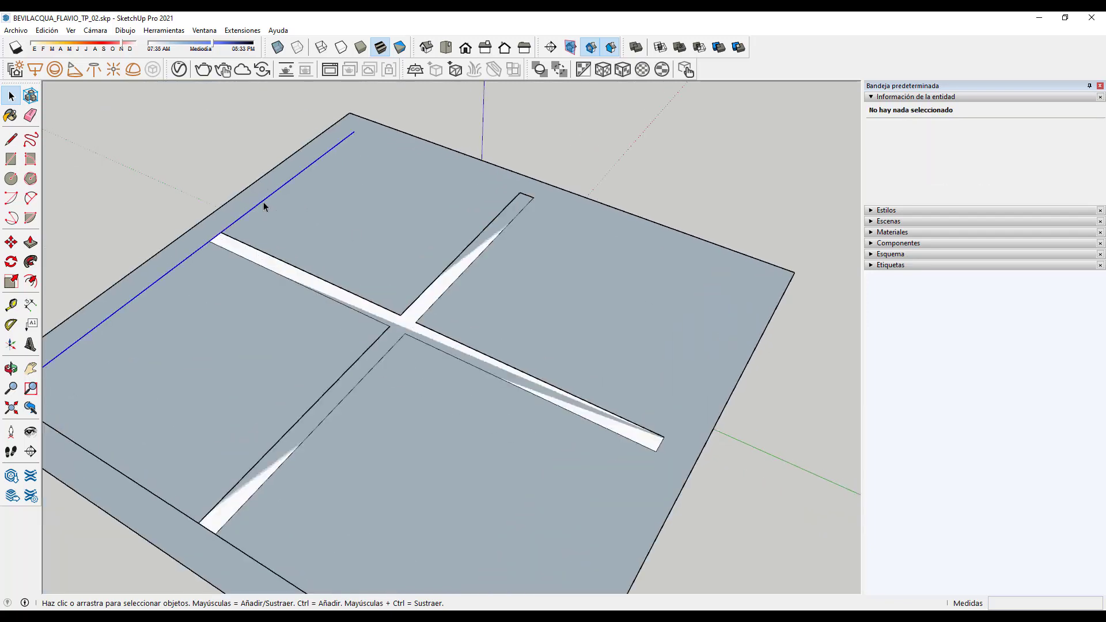
scroll(485, 224, "down", 3)
middle_click_drag(485, 223, 249, 361)
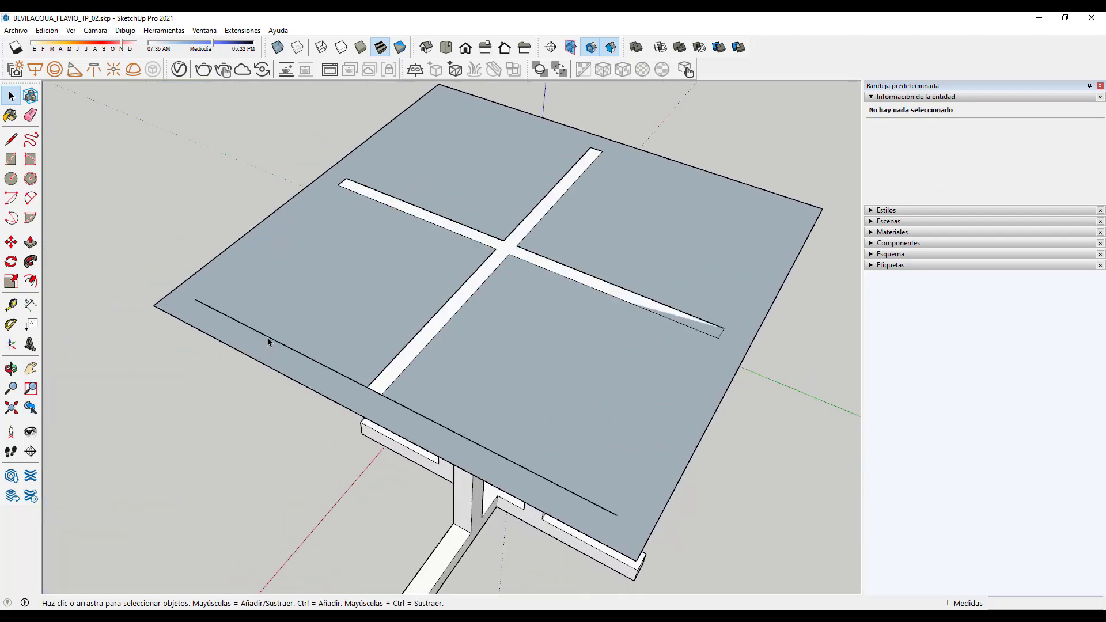
scroll(468, 382, "down", 3)
mouse_move(468, 382)
middle_mouse_down()
mouse_move(538, 351)
mouse_move(461, 375)
middle_mouse_up()
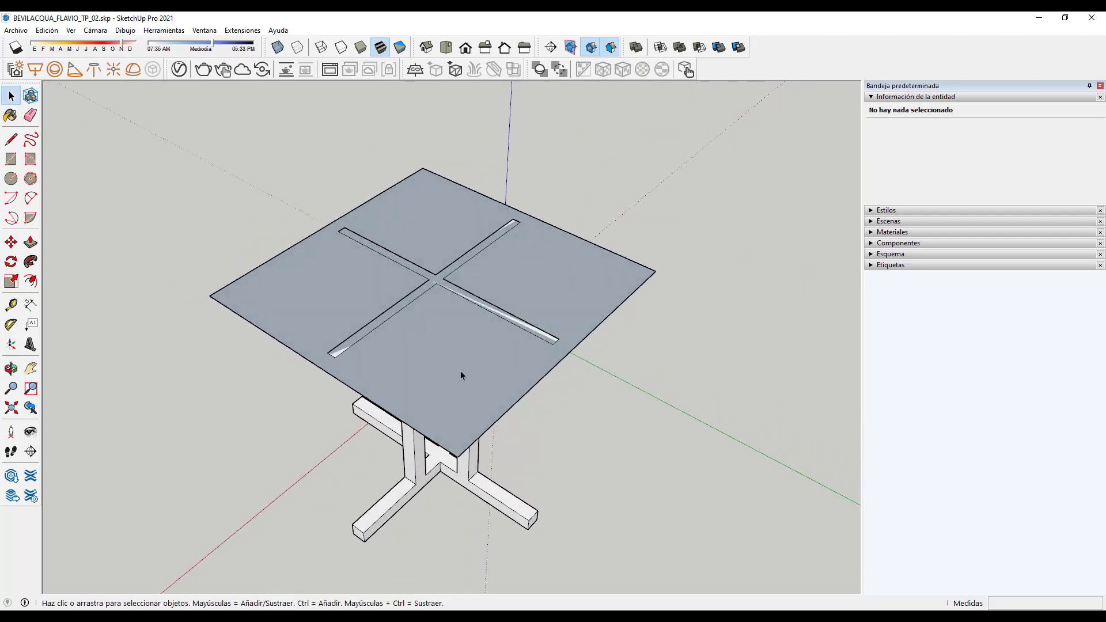
left_click(461, 375)
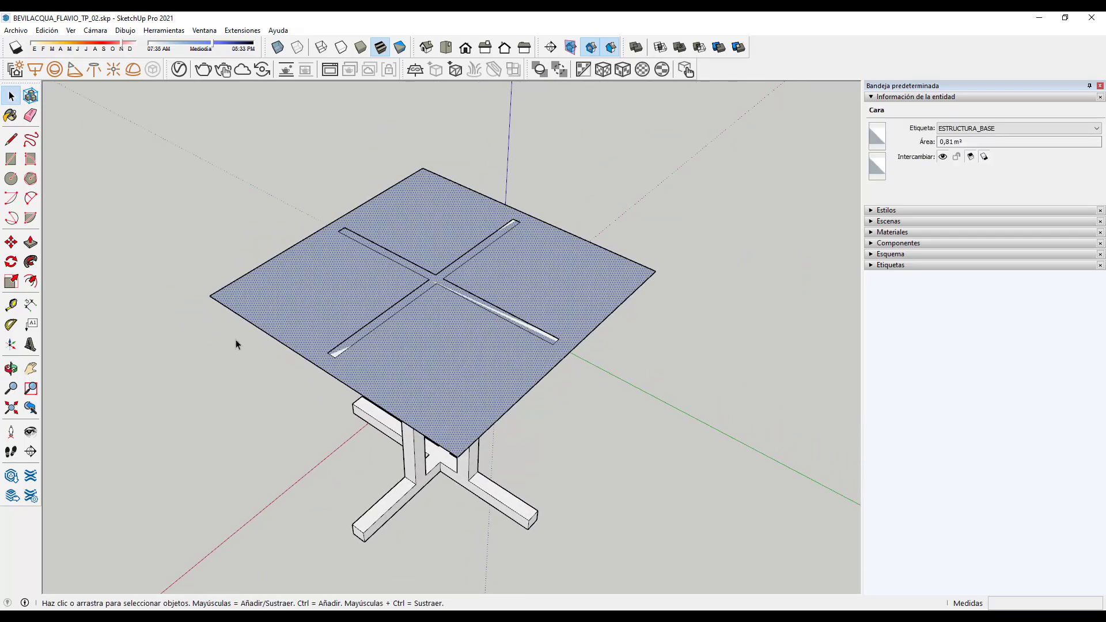
Step: Push/pull the slotted tabletop up into a 20 mm thick slab
left_click(202, 387)
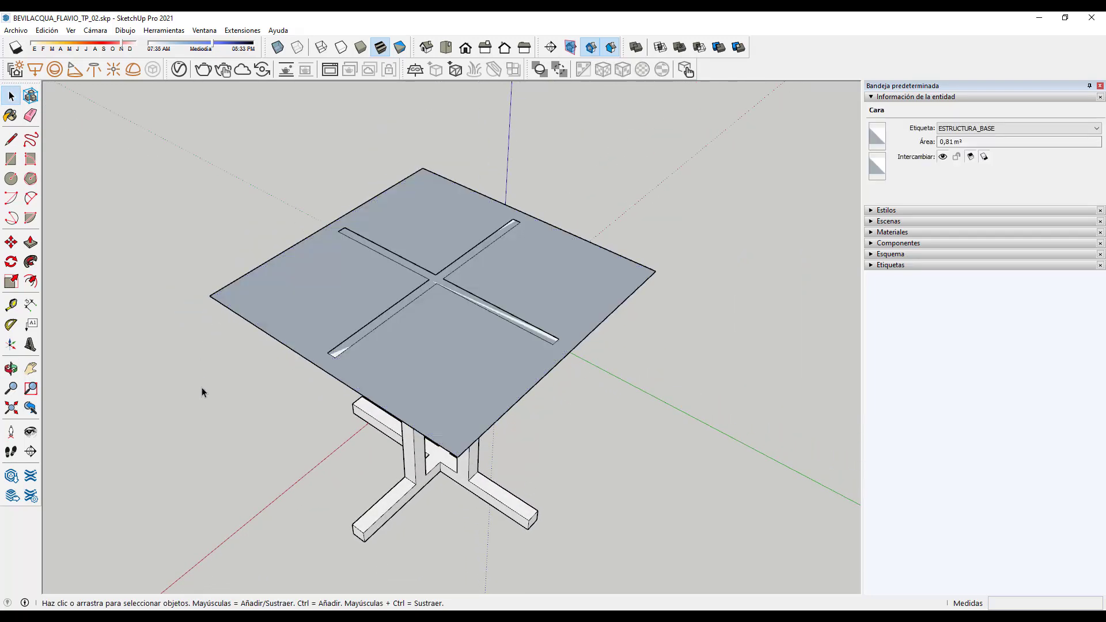
left_click(30, 243)
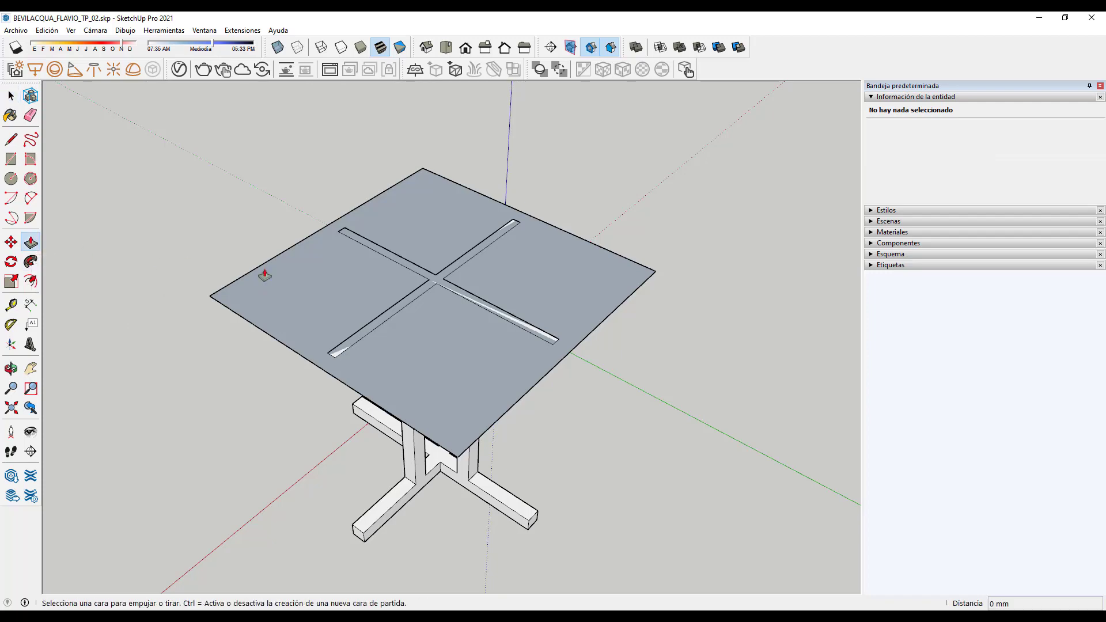
left_click(296, 283)
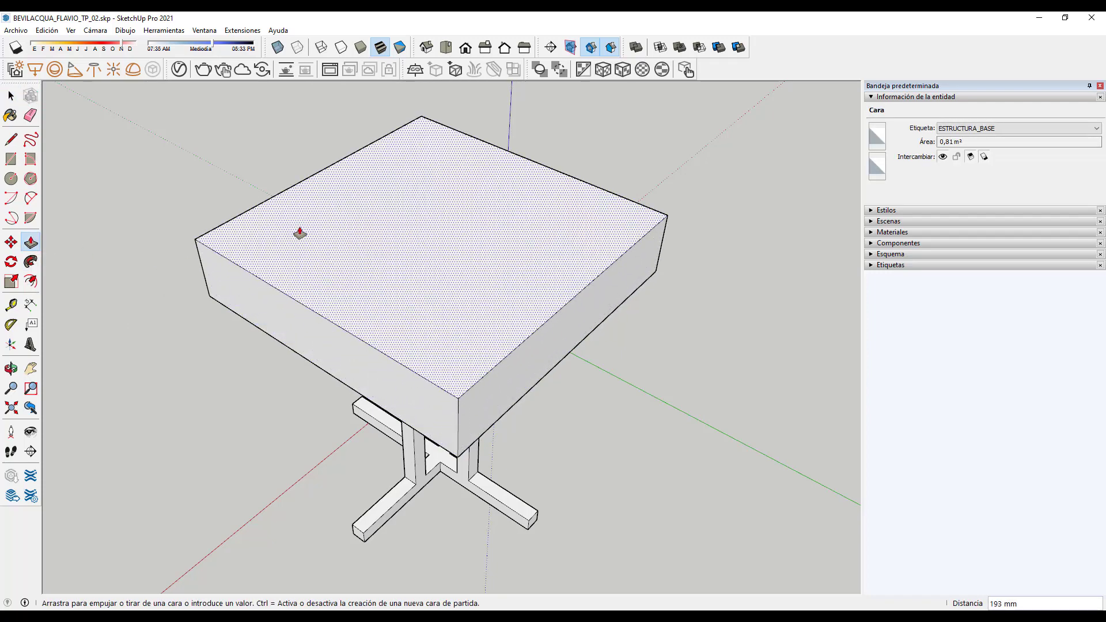
key("Return")
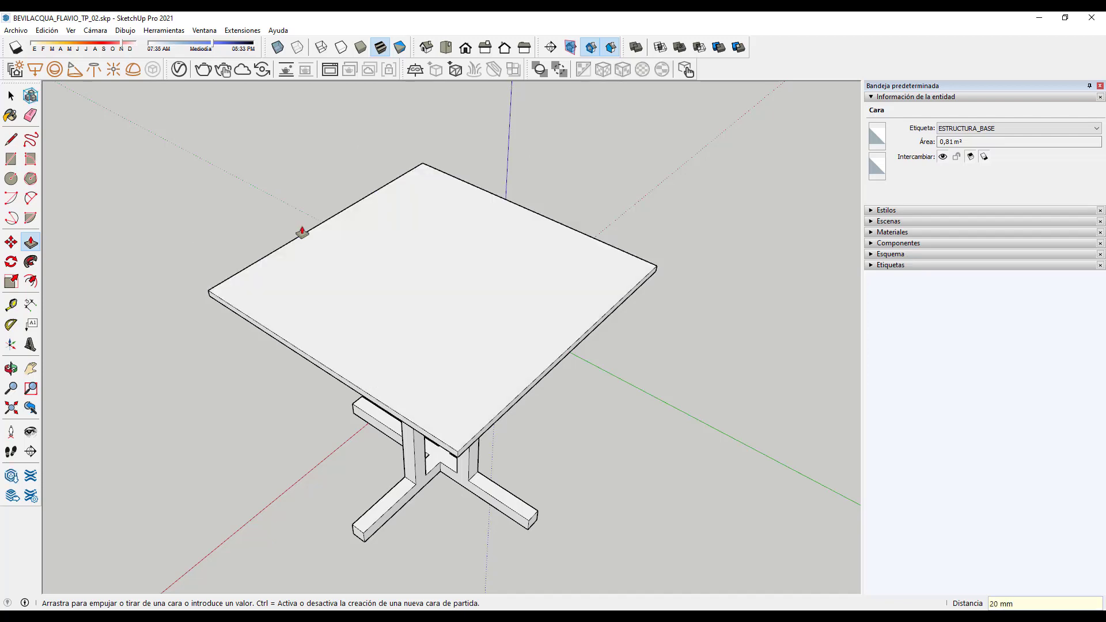
middle_click_drag(301, 230, 482, 295)
scroll(482, 295, "up", 3)
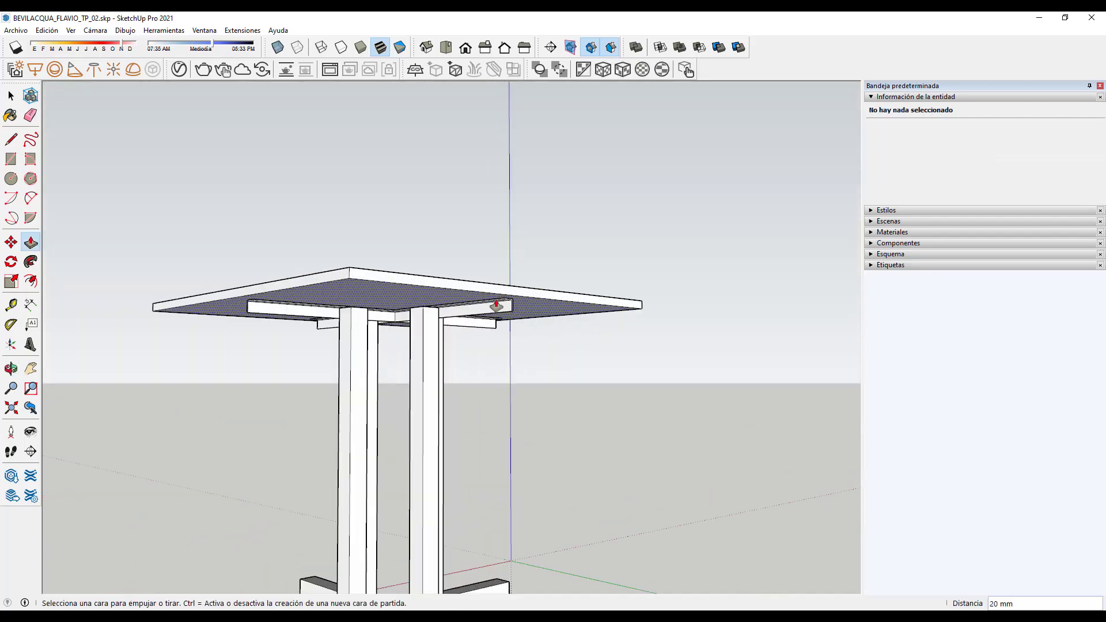
scroll(513, 313, "down", 3)
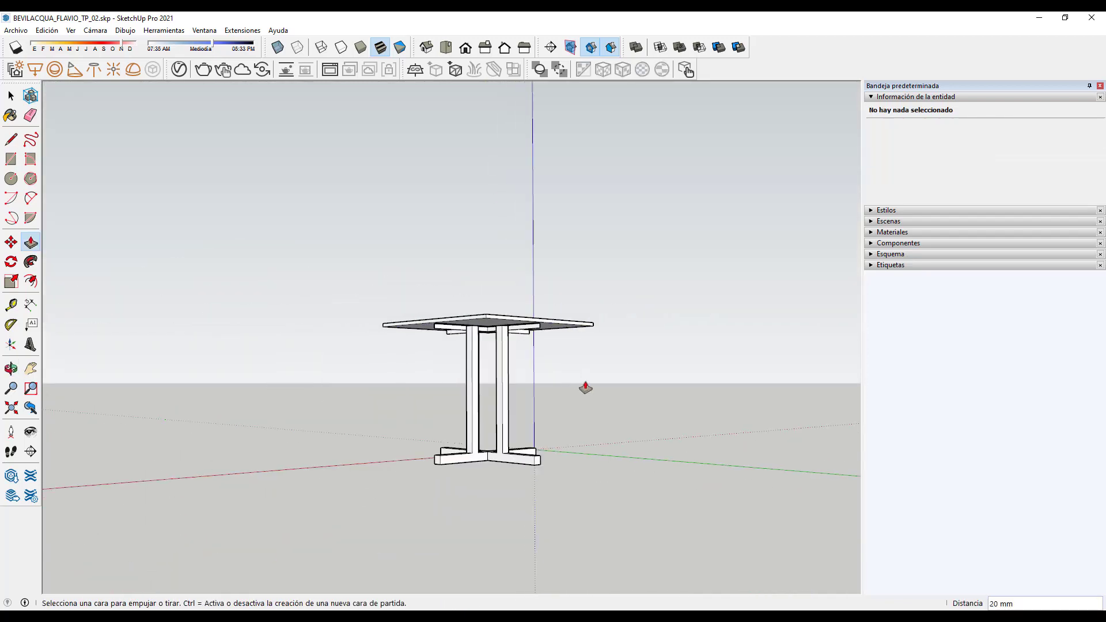
middle_click_drag(582, 343, 777, 426)
middle_click_drag(351, 467, 691, 476)
left_click(11, 95)
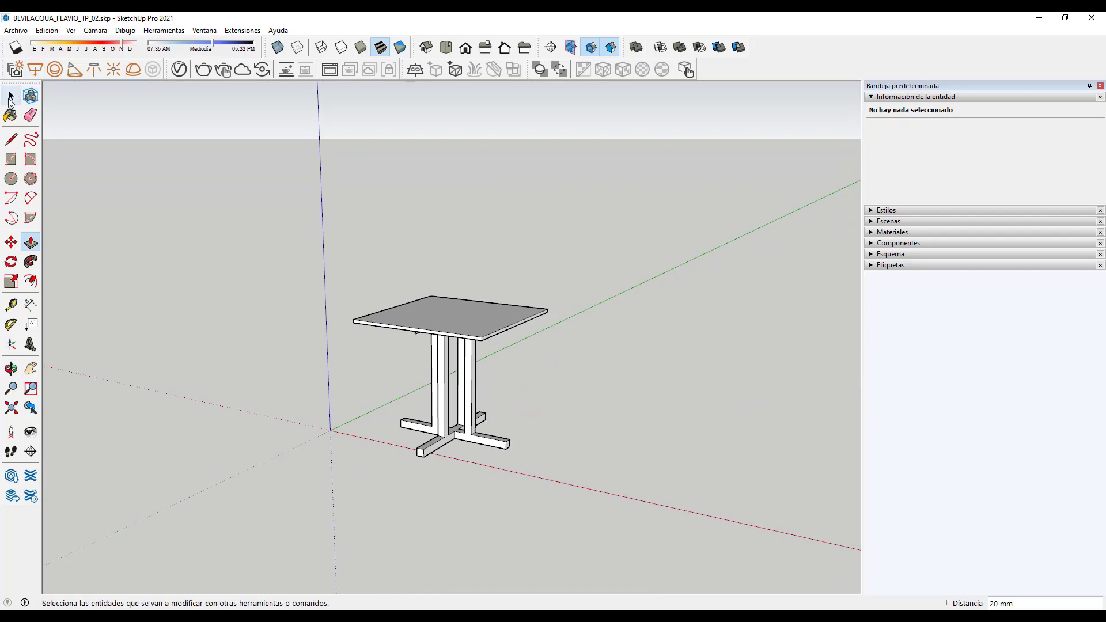
Step: Group the whole 20 mm tabletop slab and give the group the instance name 05
middle_click_drag(351, 380, 163, 217)
scroll(377, 357, "up", 3)
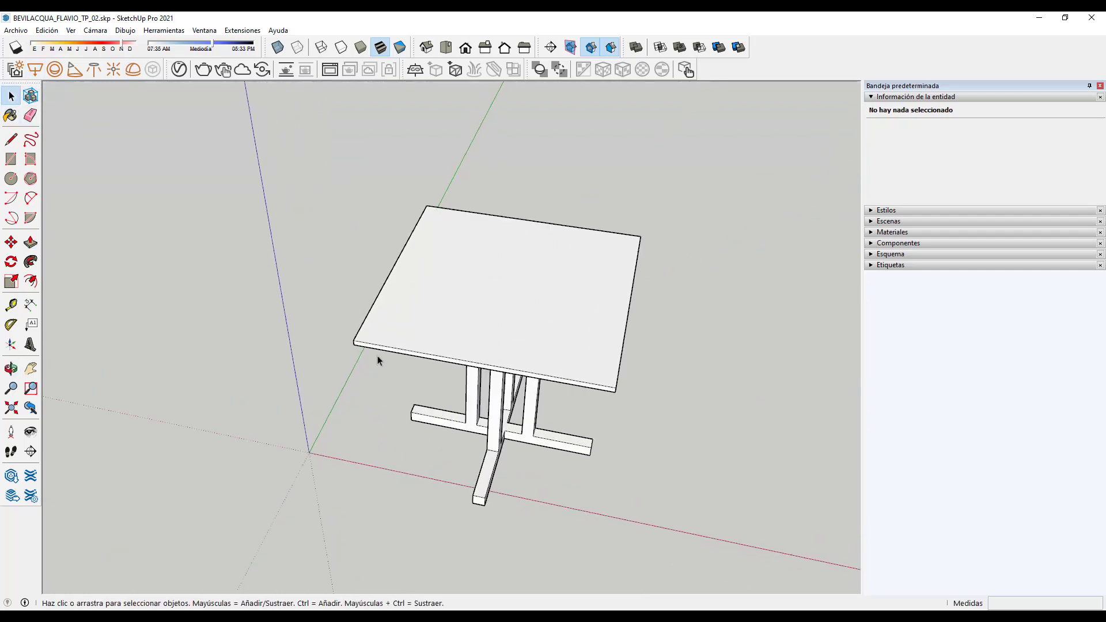
triple_click(385, 337)
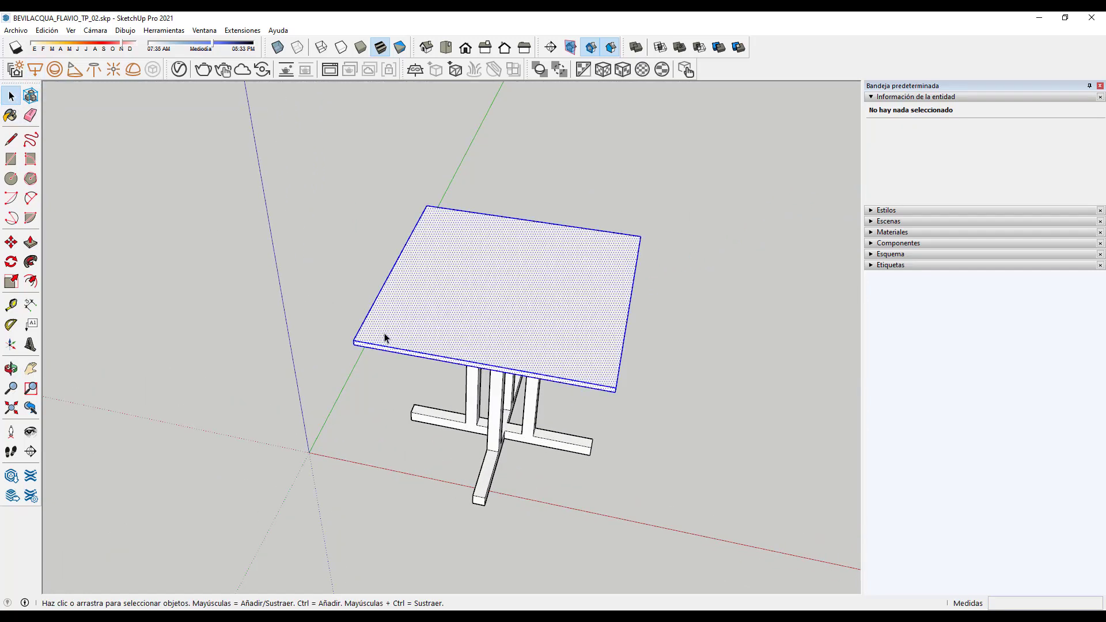
right_click(608, 379)
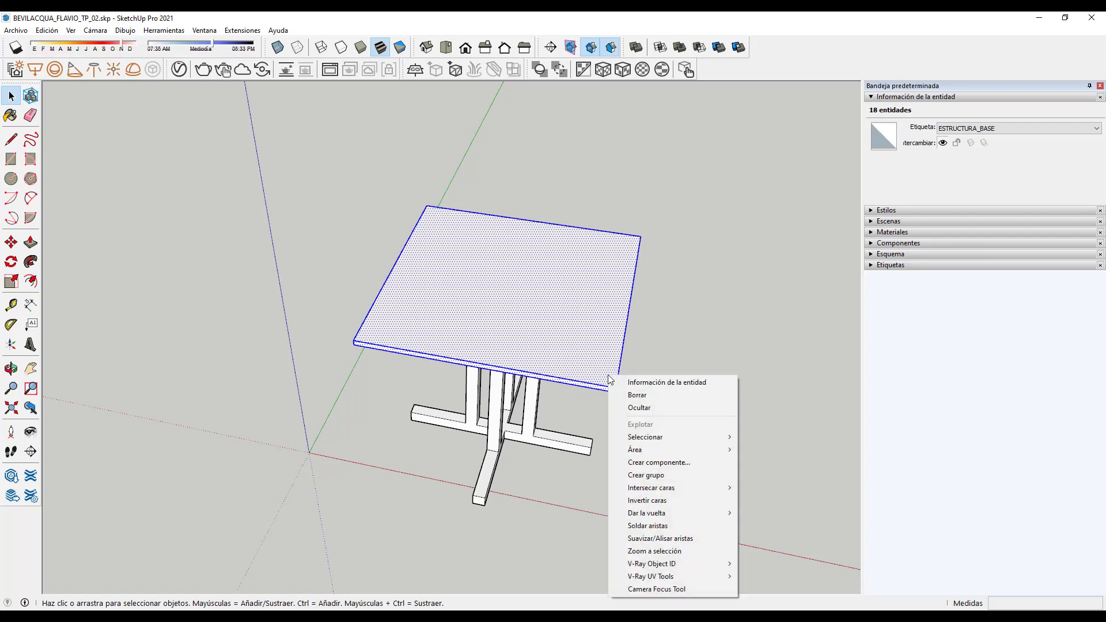
left_click(651, 475)
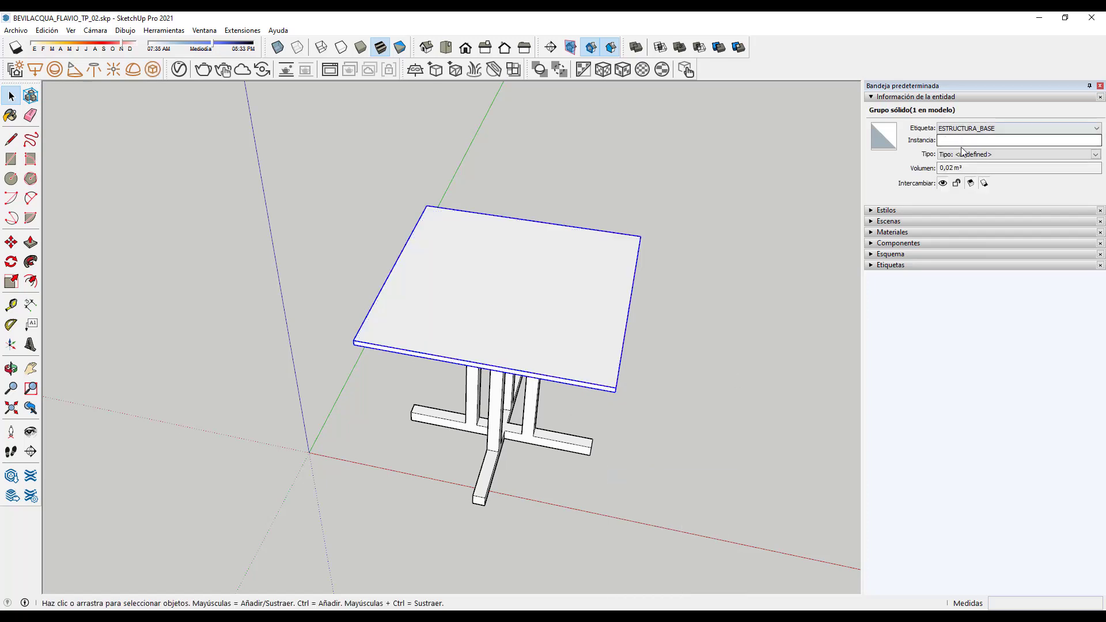
left_click(959, 141)
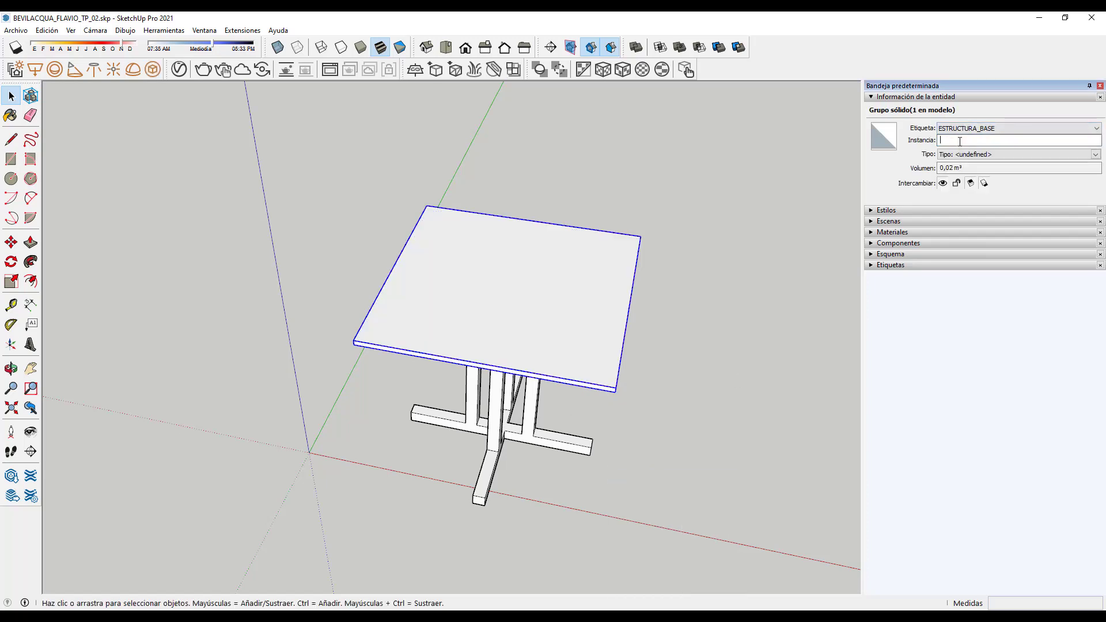
type("05")
scroll(576, 346, "down", 2)
left_click(563, 382)
middle_click_drag(625, 479, 555, 169)
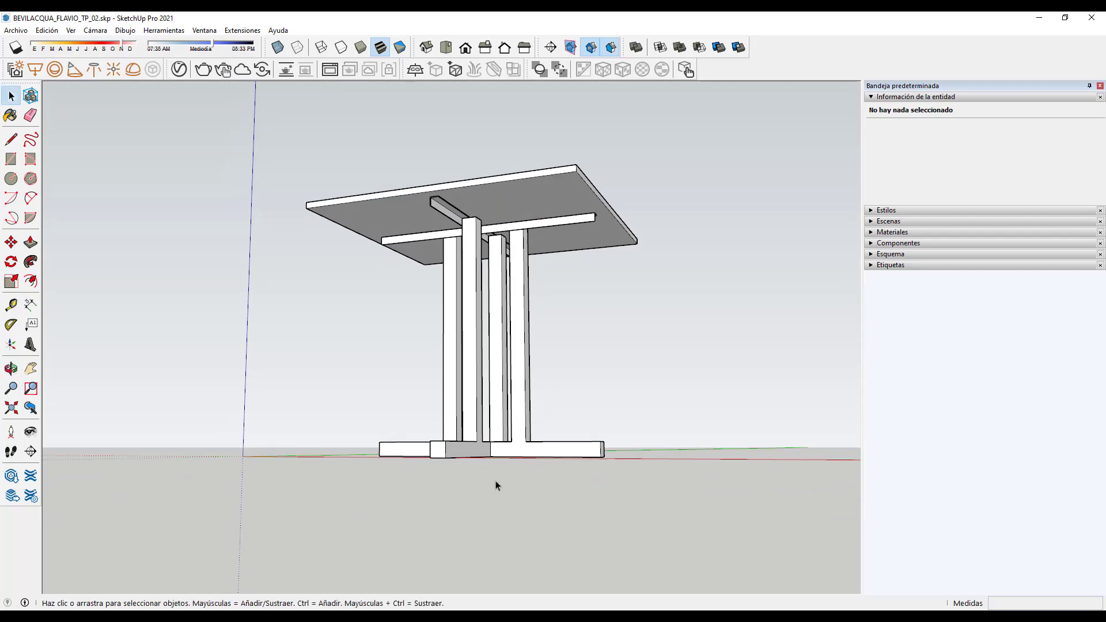
Step: Place two crossing guides on the upper beam's end: one from its corner, one 25 mm in from its long edge
middle_click_drag(496, 484, 568, 165)
scroll(591, 159, "up", 3)
scroll(591, 158, "up", 2)
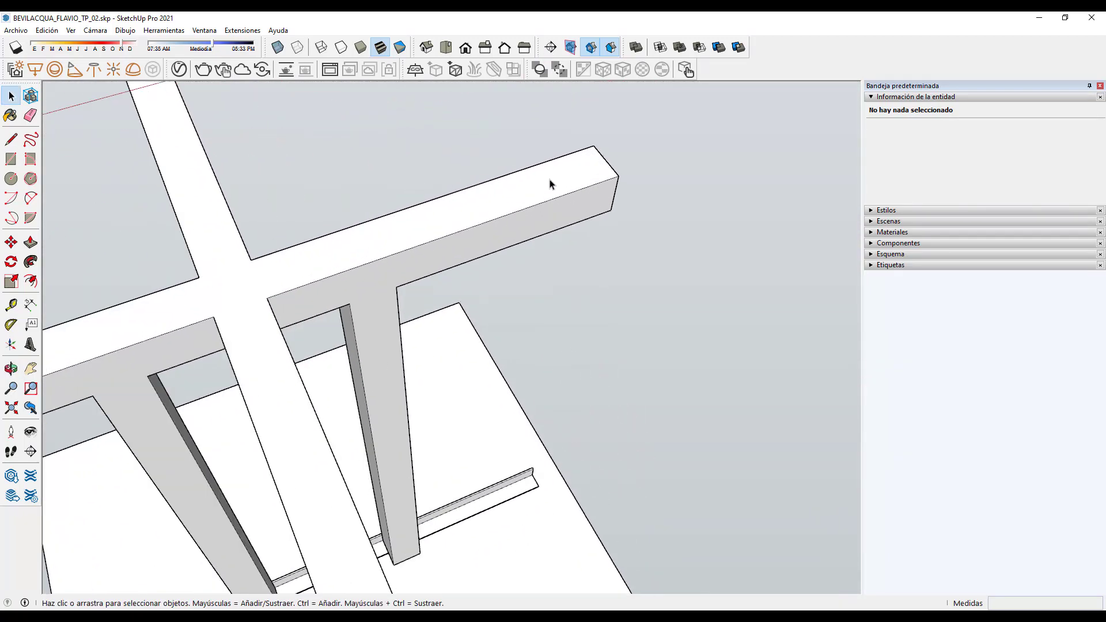
scroll(563, 340, "down", 5)
middle_click_drag(428, 355, 488, 365)
scroll(576, 240, "up", 5)
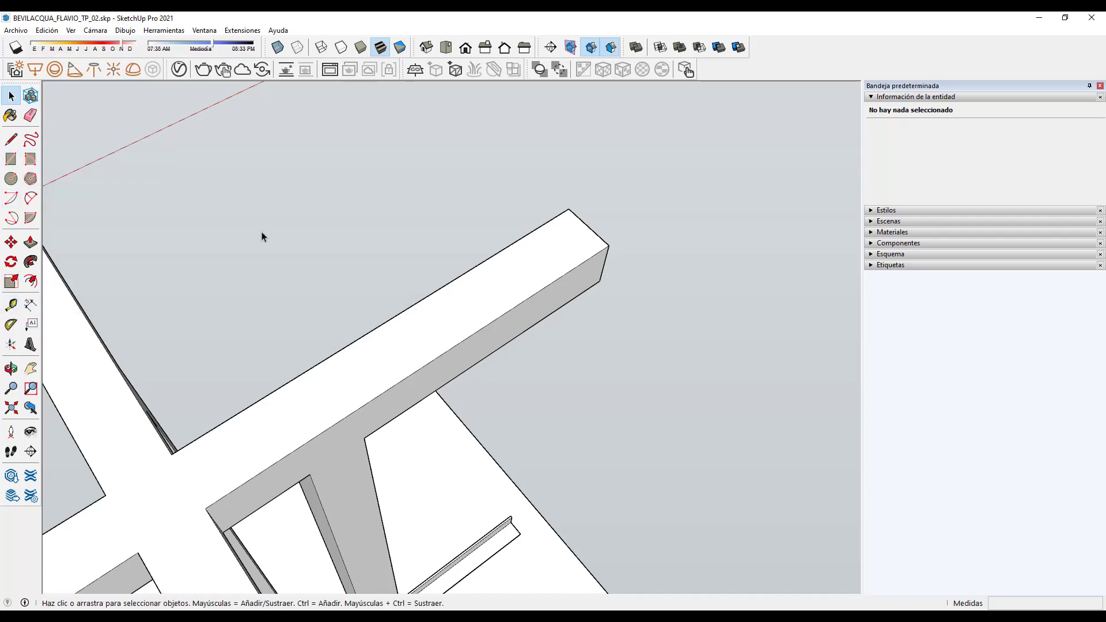
left_click(11, 305)
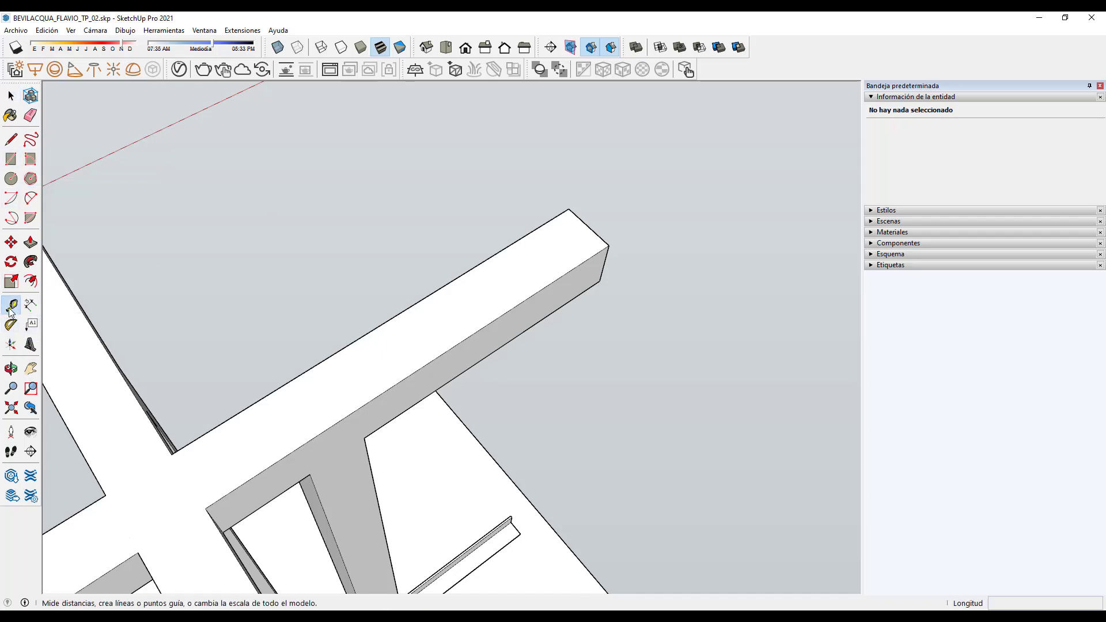
left_click(589, 227)
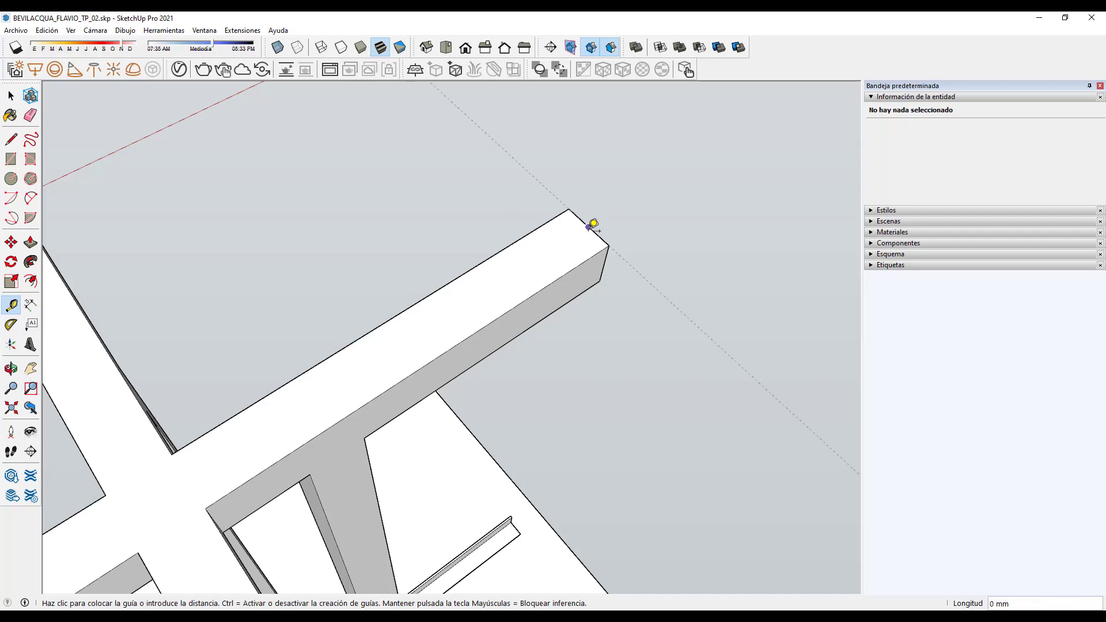
left_click(562, 244)
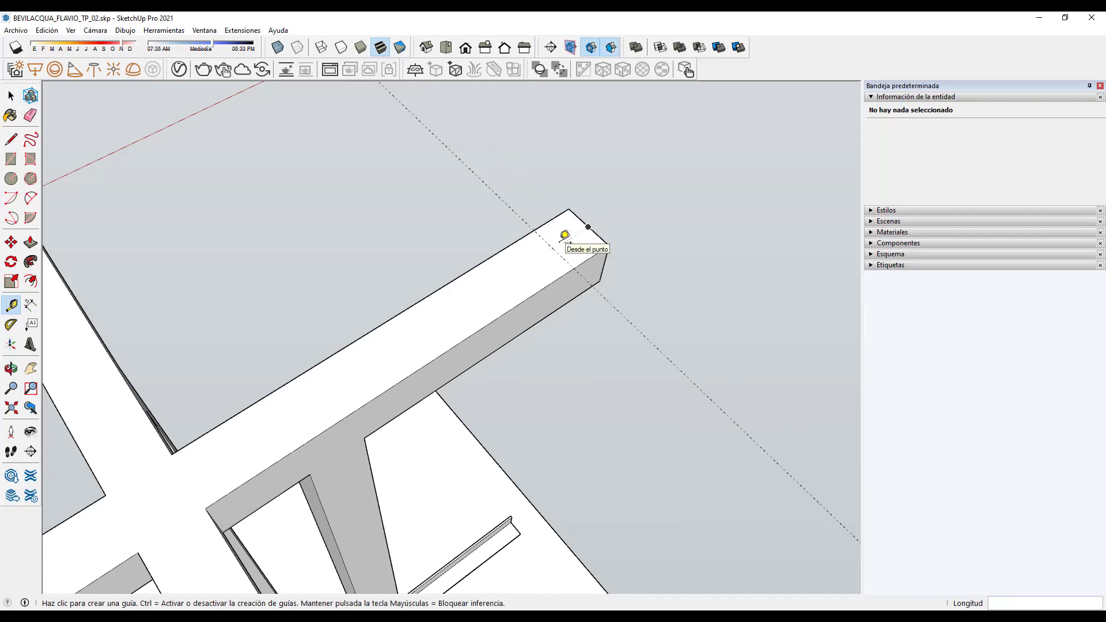
left_click(553, 218)
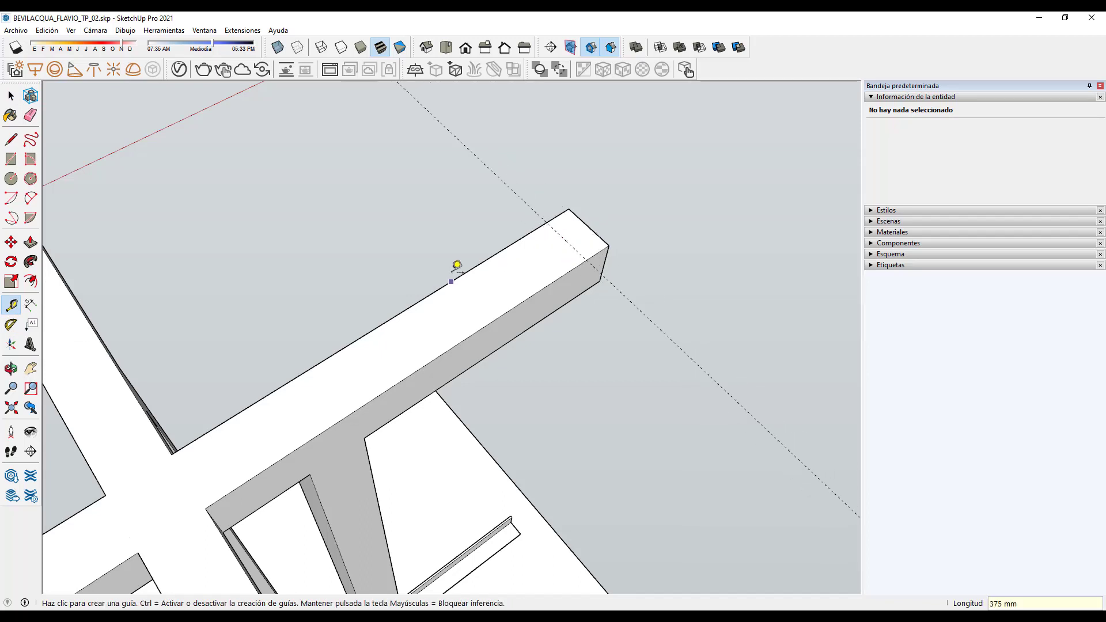
left_click(594, 217)
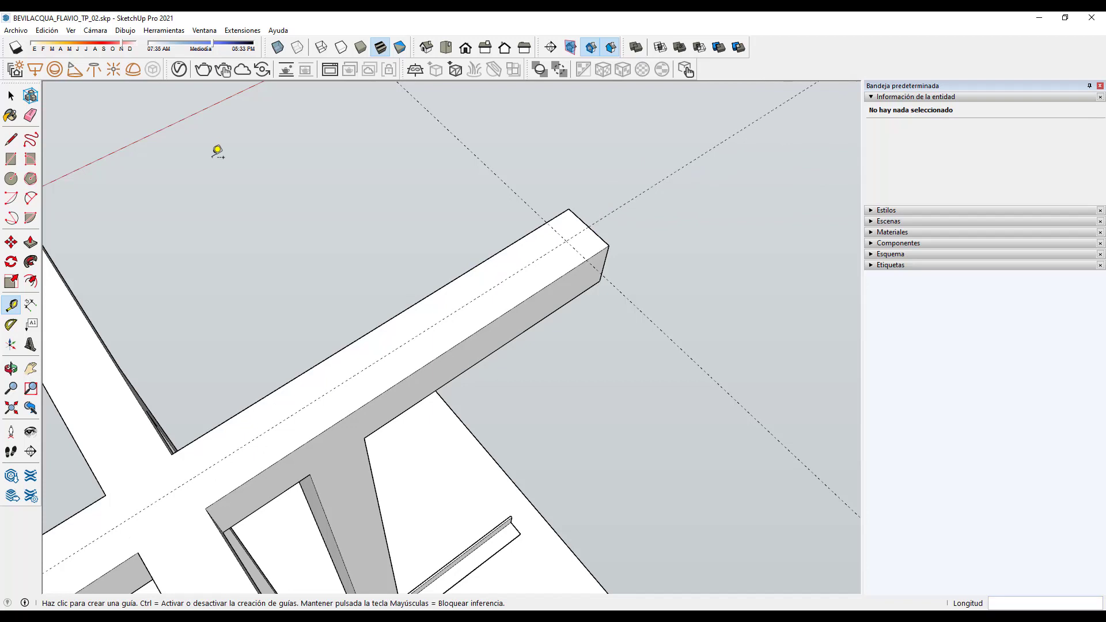
Step: Draw a 76 mm-radius circle on the ground next to the beam end, then collapse Entity Info
left_click(11, 179)
scroll(147, 316, "down", 2)
left_click(646, 302)
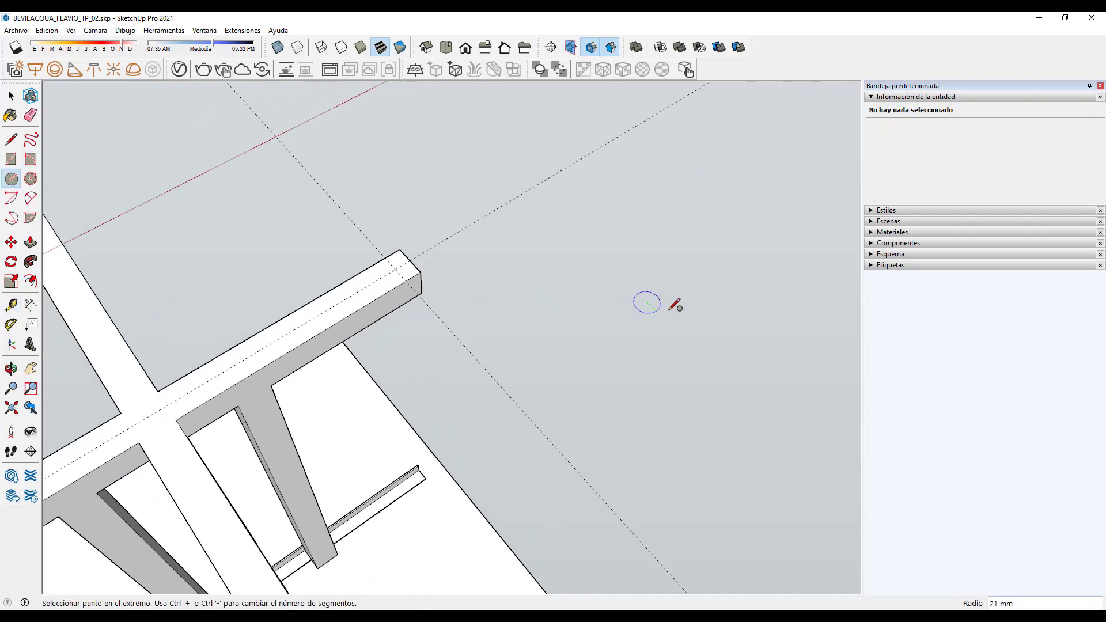
left_click(703, 316)
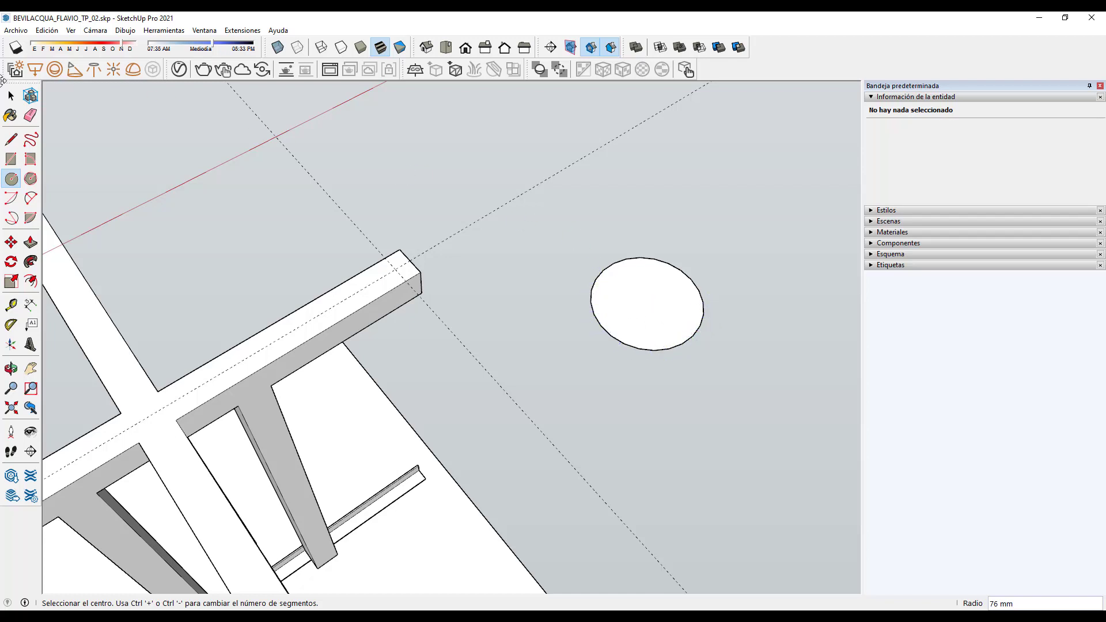
left_click(11, 96)
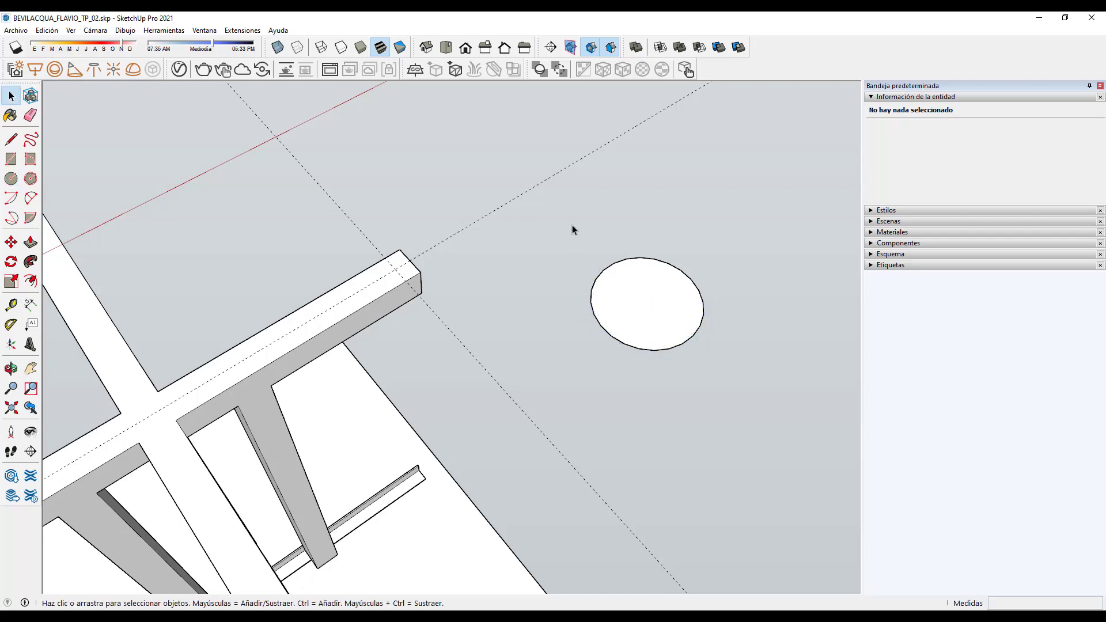
left_click(871, 97)
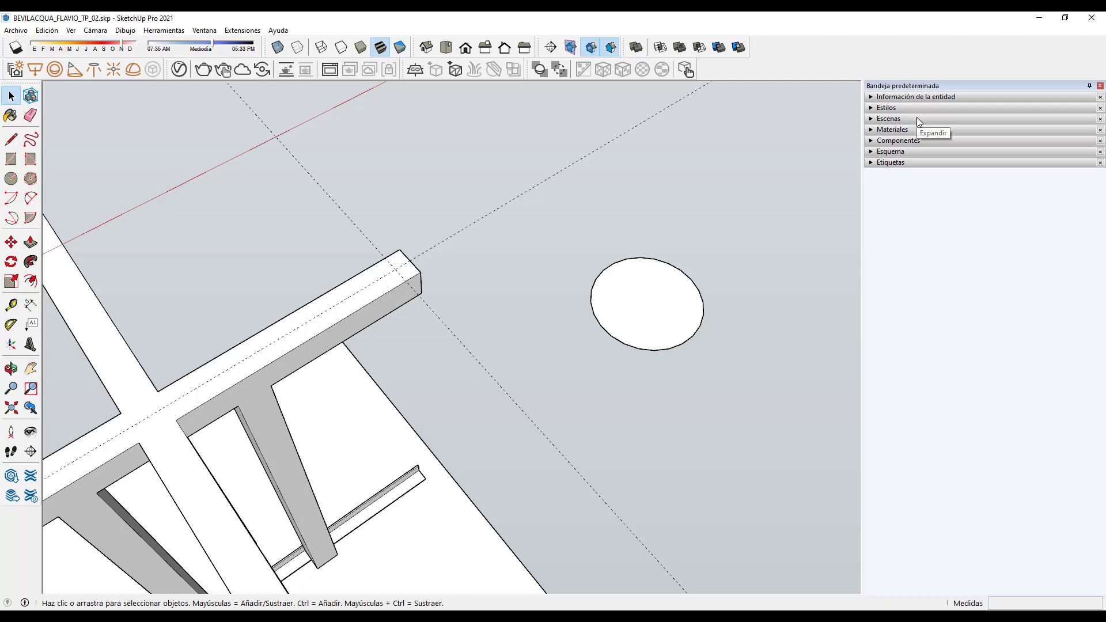
Step: Browse the Window menu's panel options, then select the table base group and expand Entity Info
left_click(212, 32)
mouse_move(265, 43)
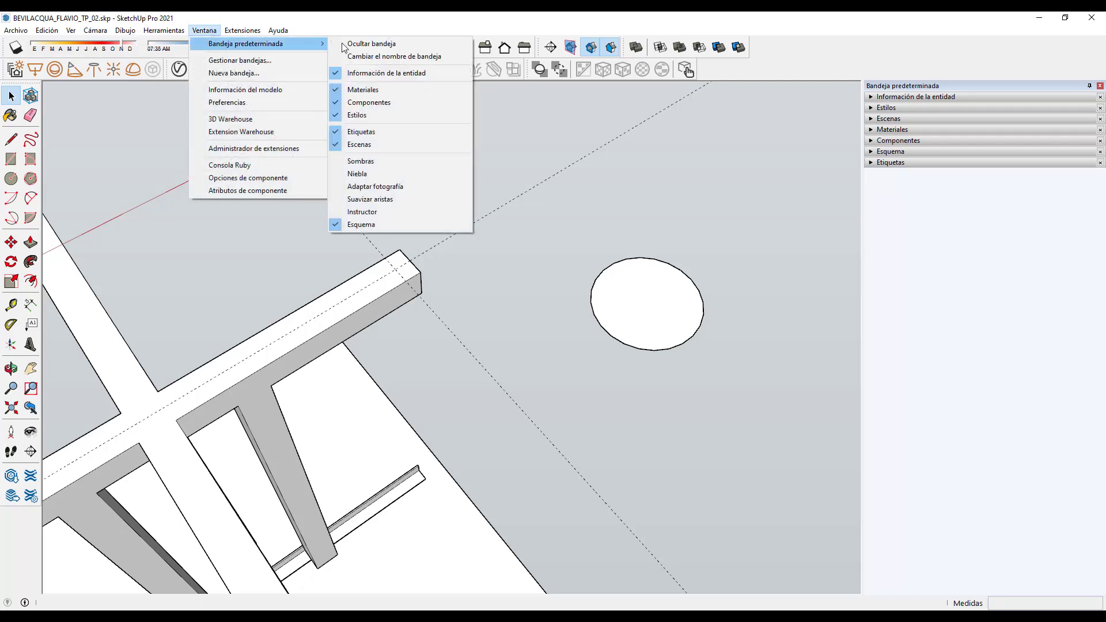
left_click(778, 210)
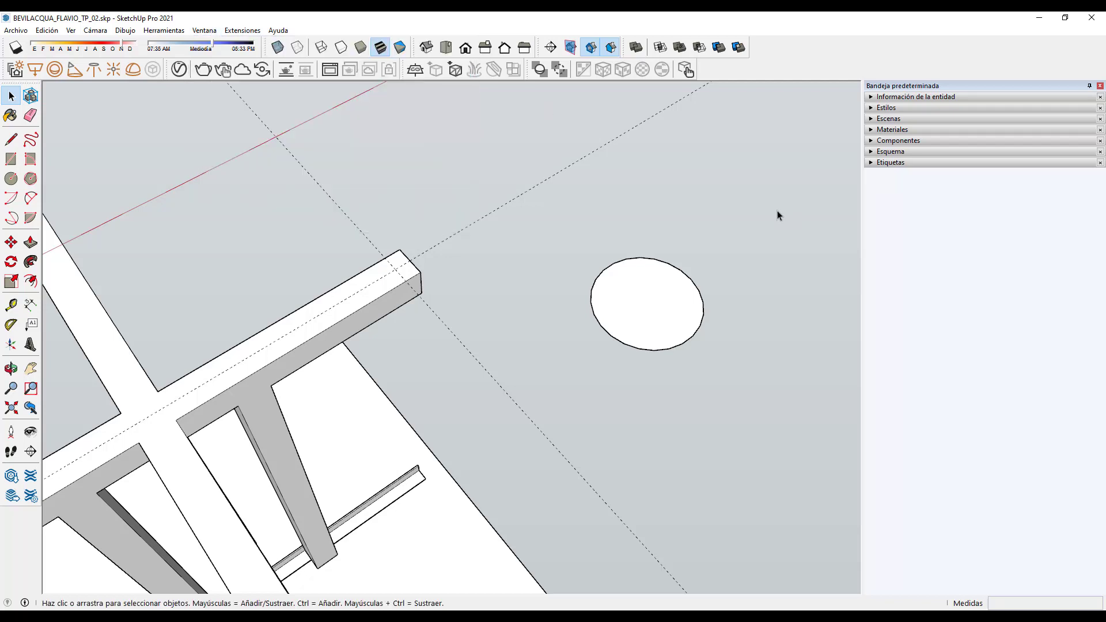
left_click(396, 303)
left_click(866, 96)
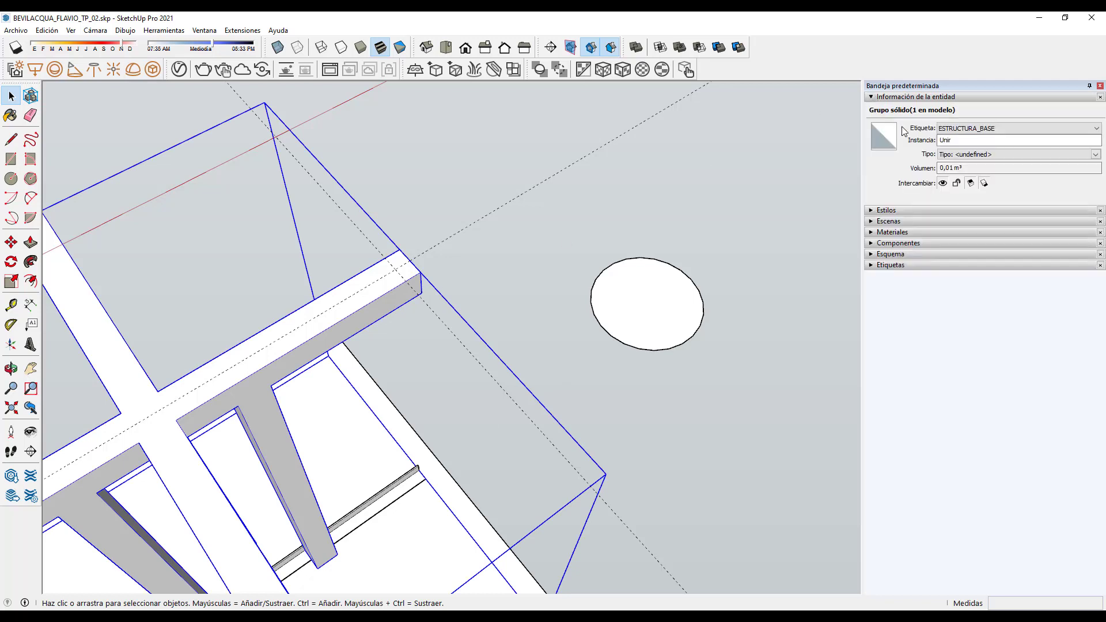
Step: Check the tabletop slab group and the circle face properties in Entity Info
left_click(433, 447)
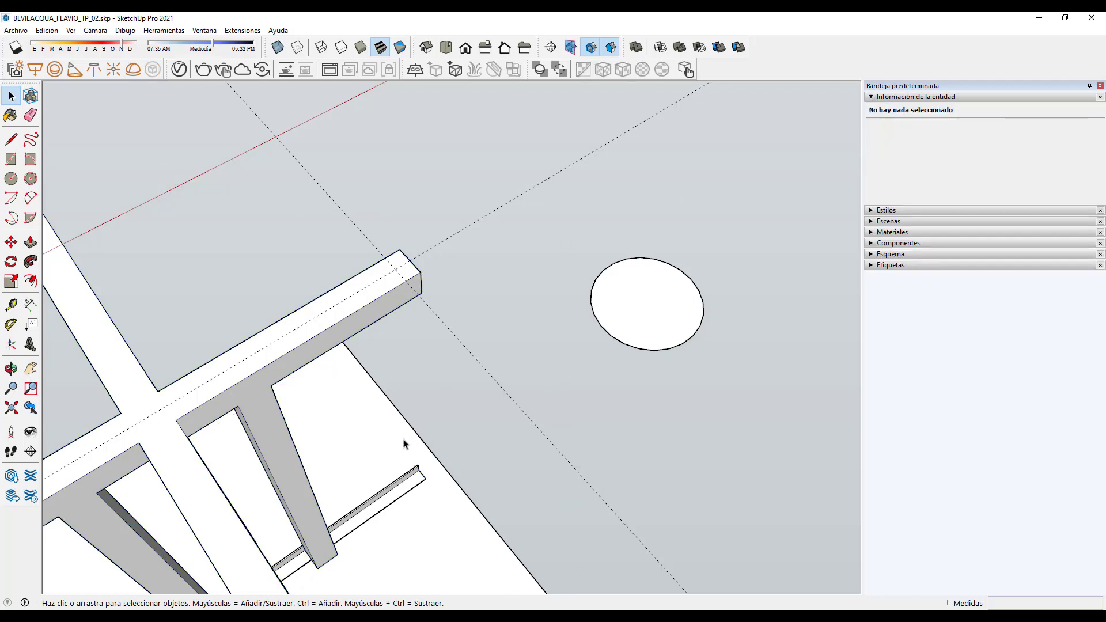
left_click(945, 140)
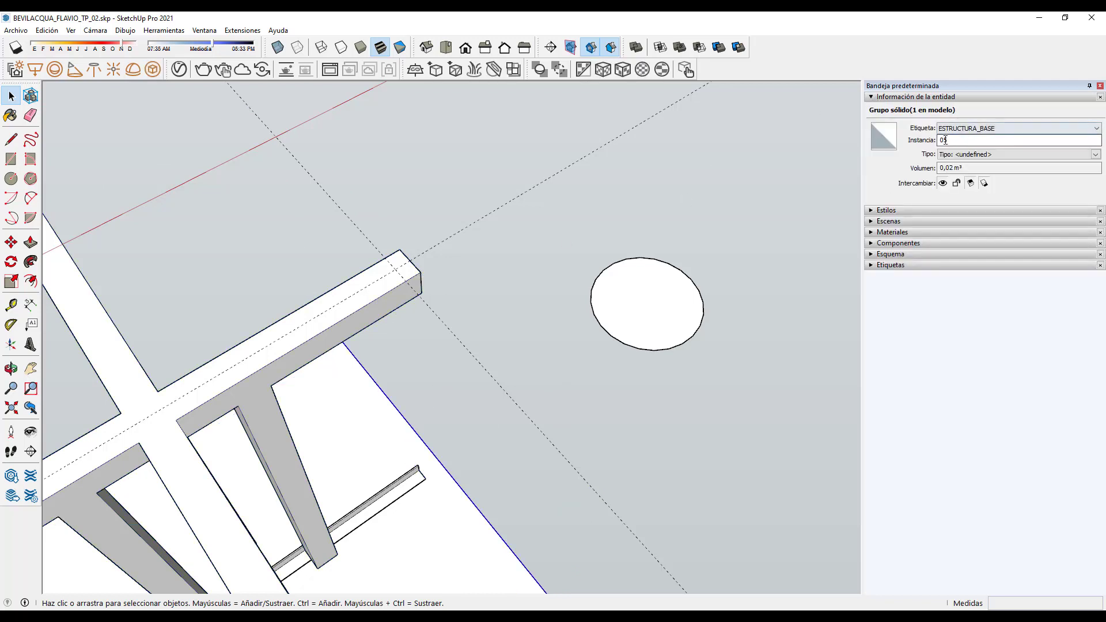
left_click(647, 314)
left_click(648, 291)
scroll(493, 321, "down", 5)
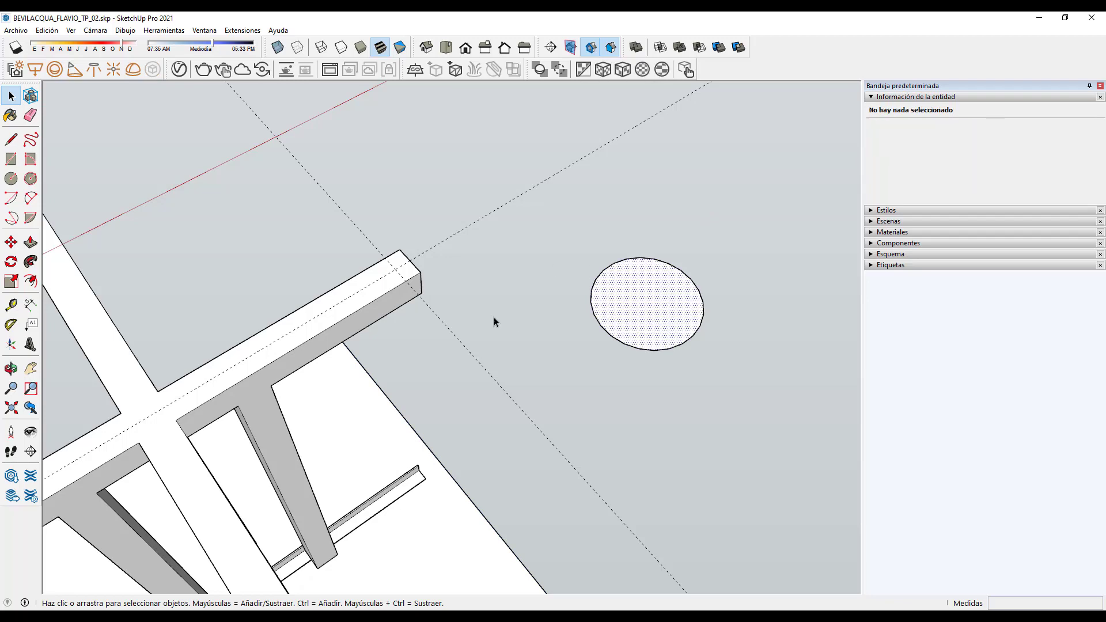
middle_click_drag(624, 357, 657, 335)
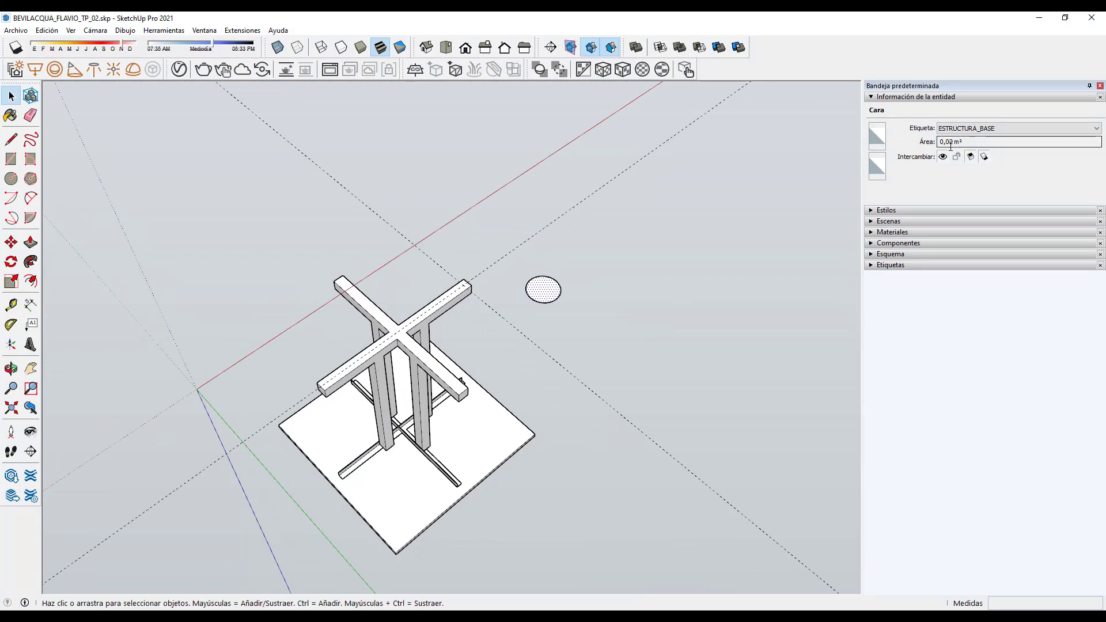
left_click(590, 301)
scroll(582, 313, "up", 10)
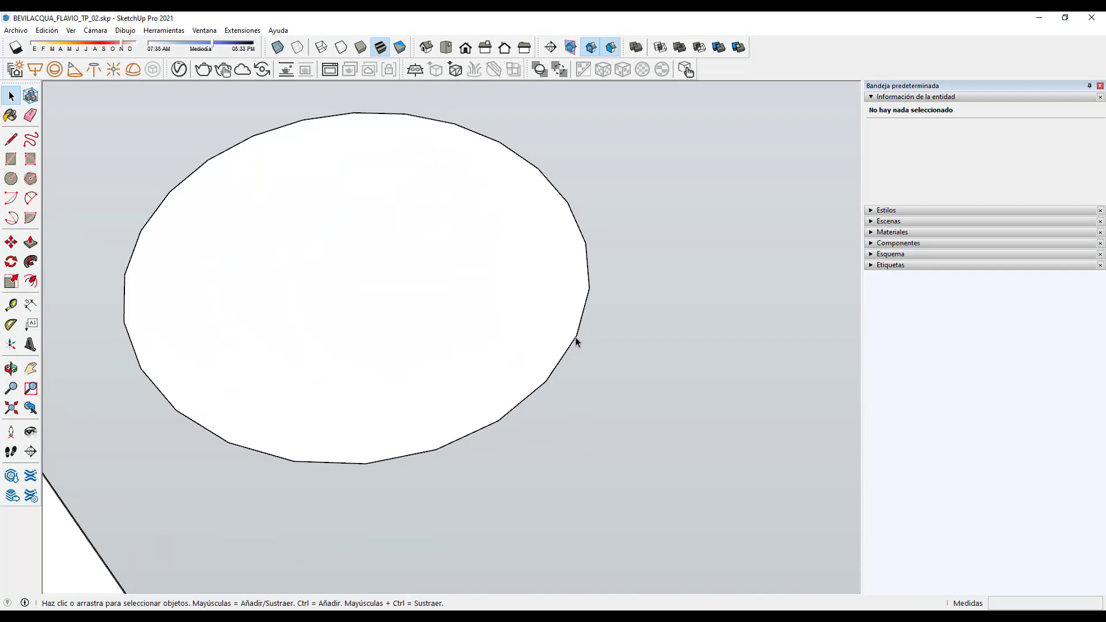
Step: Change the circle's segment count to 45, then to 100
left_click(576, 340)
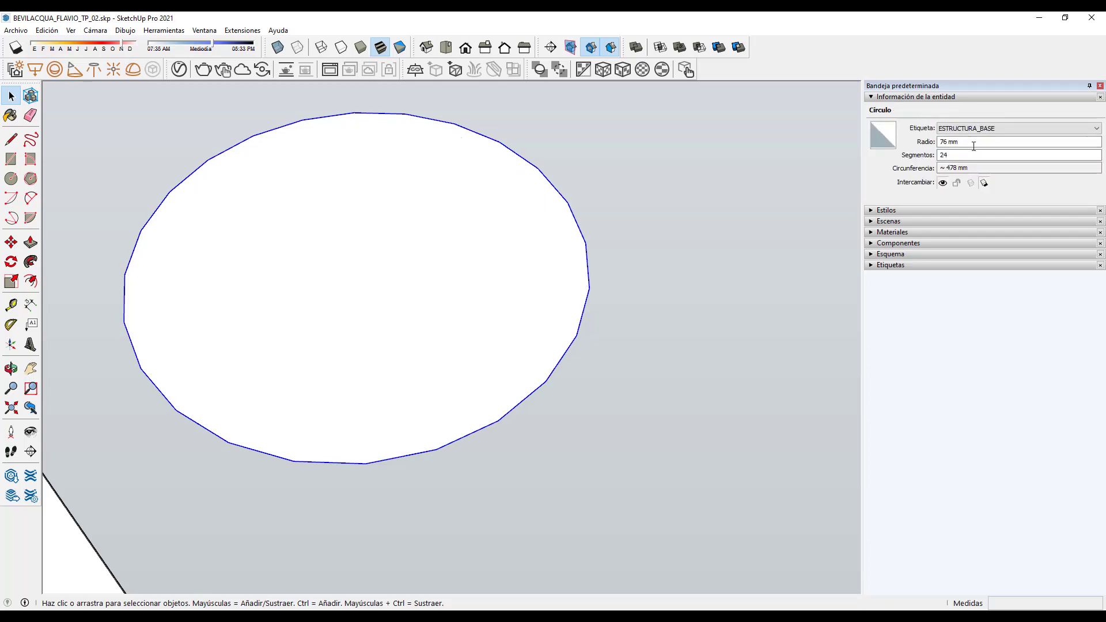
left_click(940, 154)
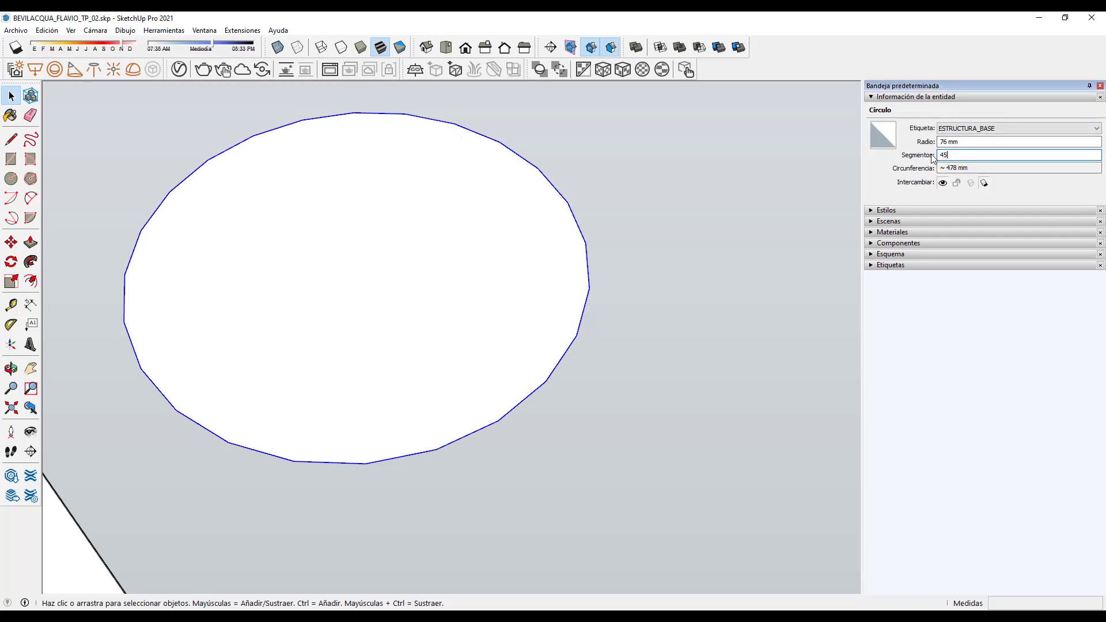
key("Return")
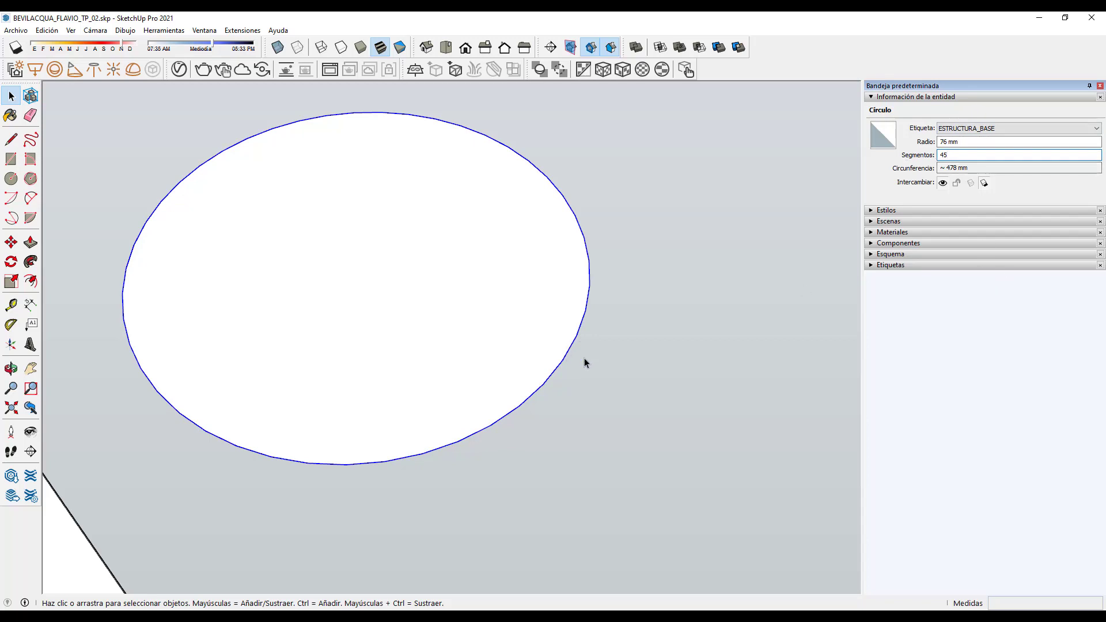
left_click(939, 156)
key("Return")
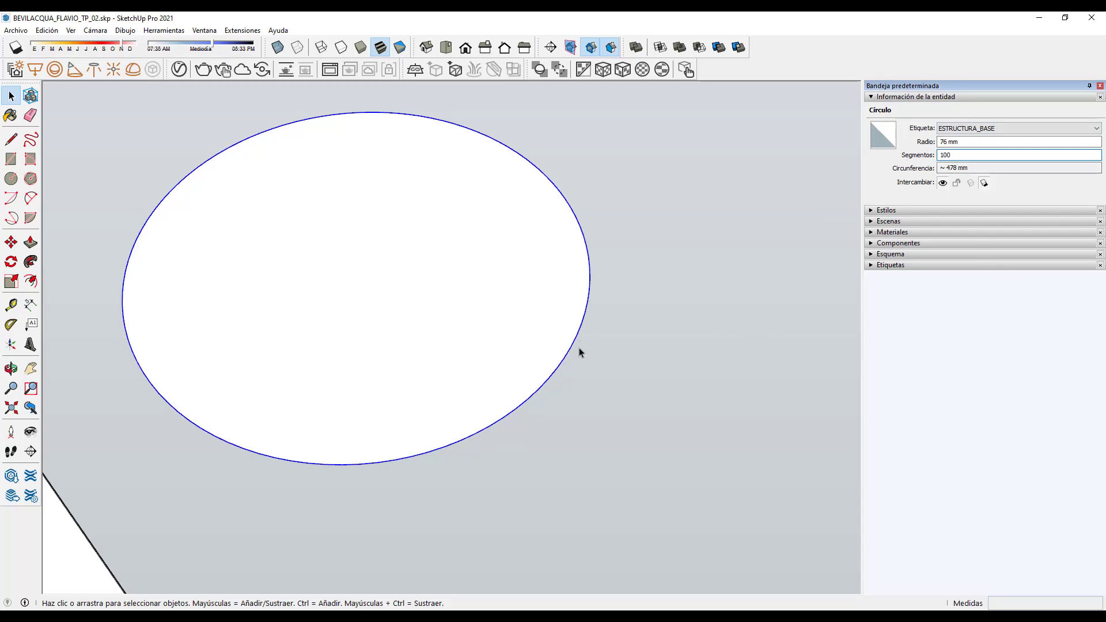
Step: Reduce the circle to 3 segments, turning it into a triangle
scroll(520, 409, "up", 3)
scroll(523, 396, "down", 1)
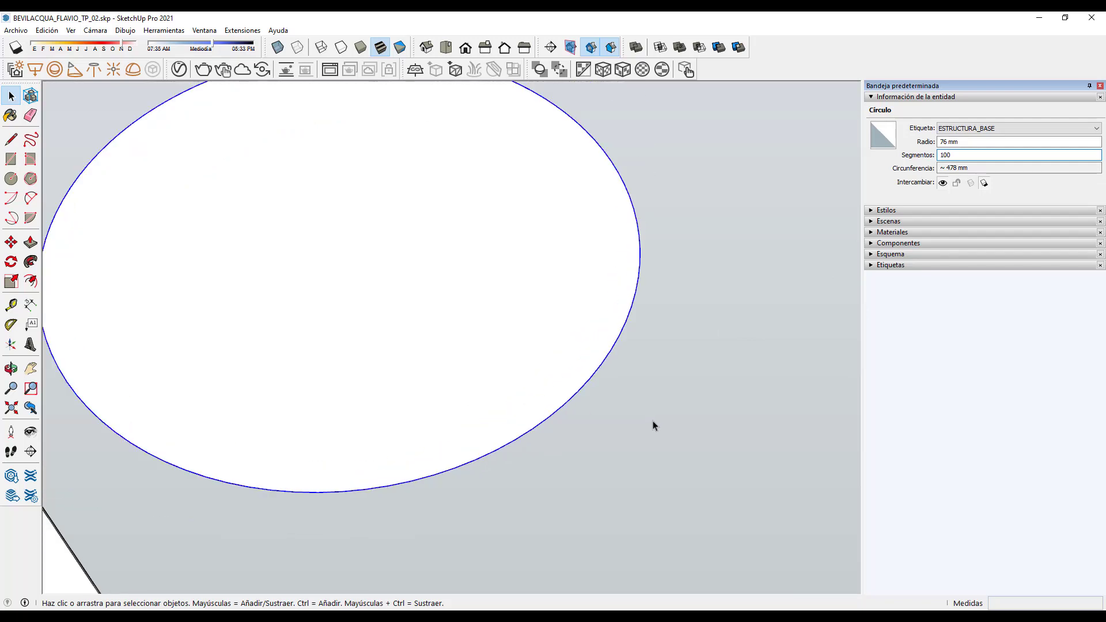
scroll(652, 425, "down", 2)
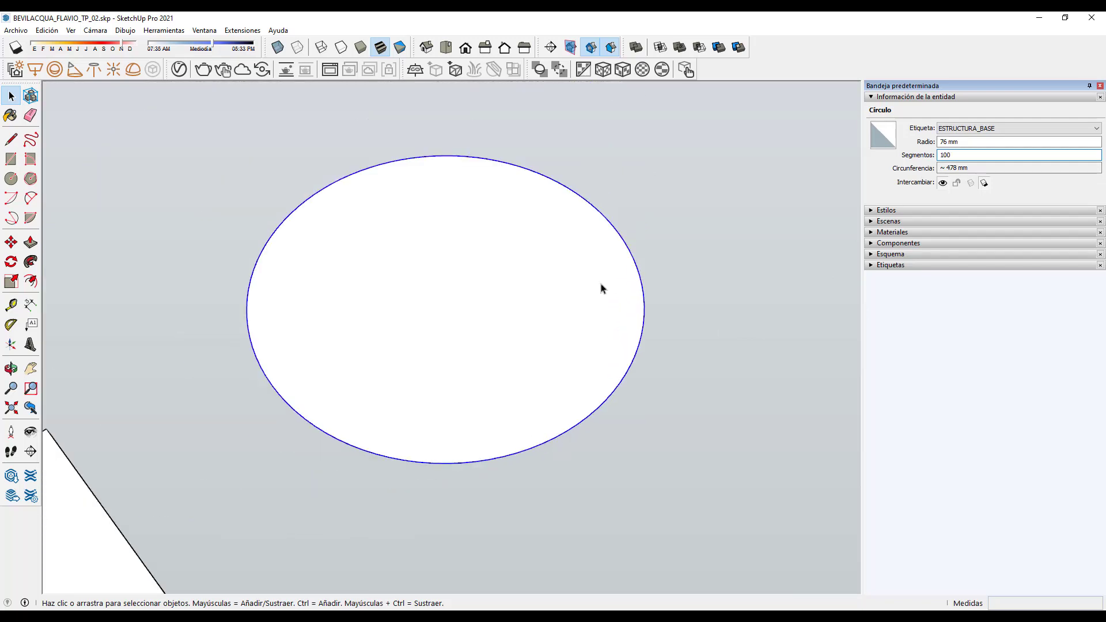
scroll(547, 445, "up", 4)
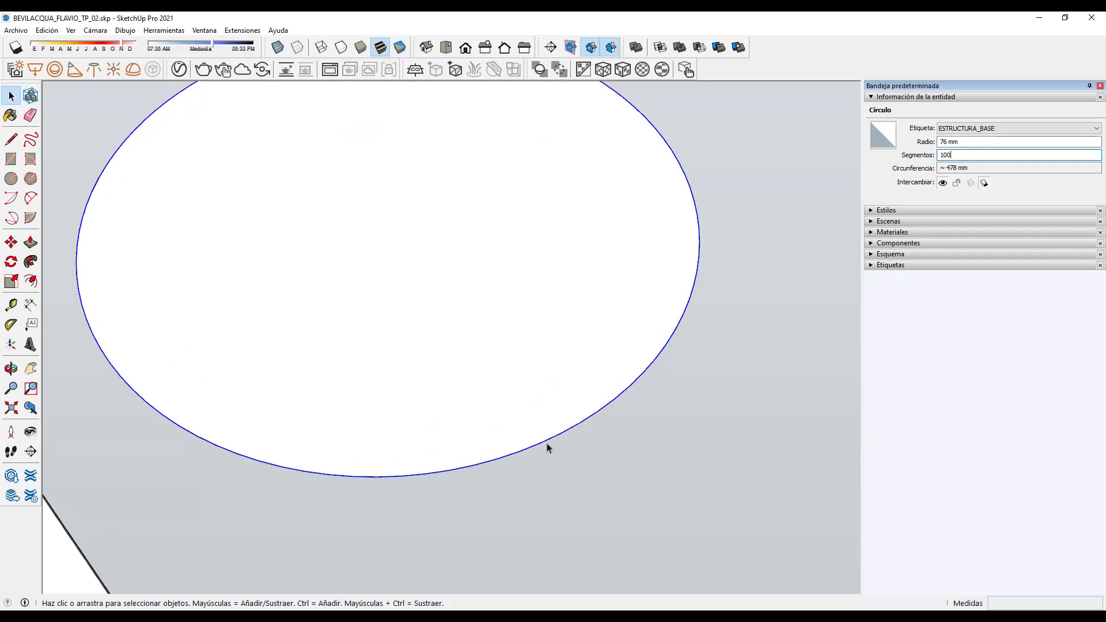
scroll(589, 436, "down", 2)
key("Return")
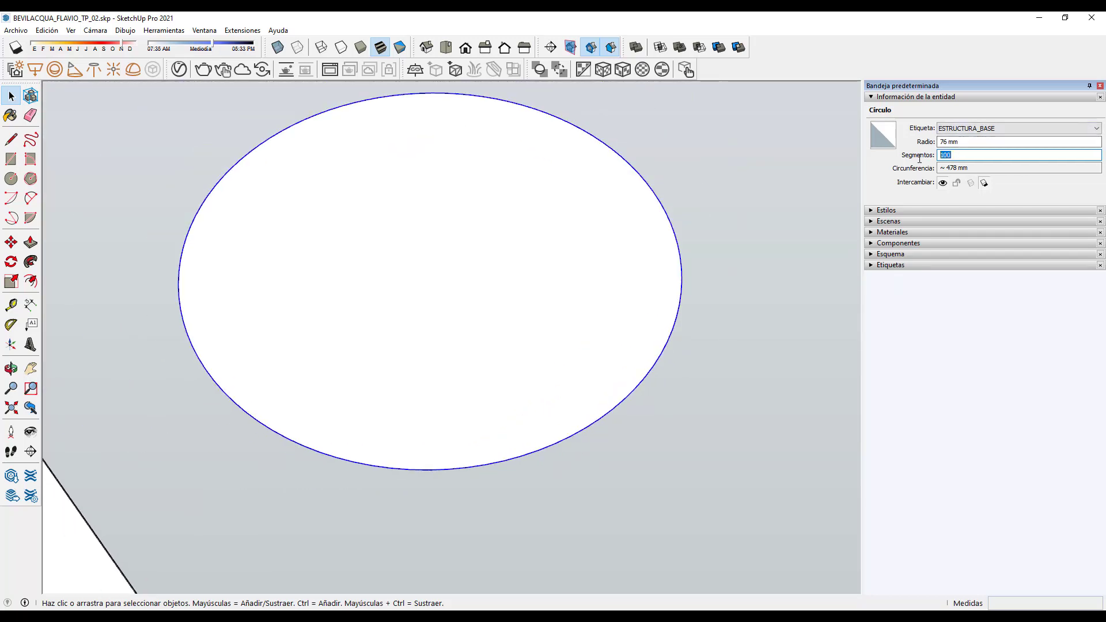
type("3")
key("Return")
Step: Window-select the triangle and delete it
scroll(512, 305, "down", 3)
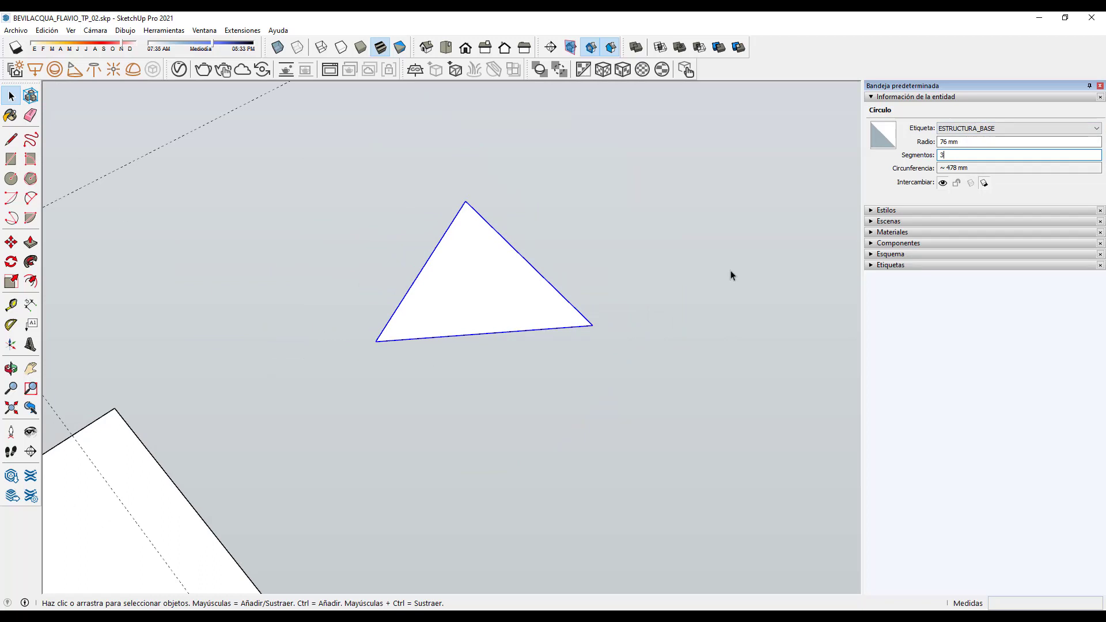
scroll(538, 245, "down", 3)
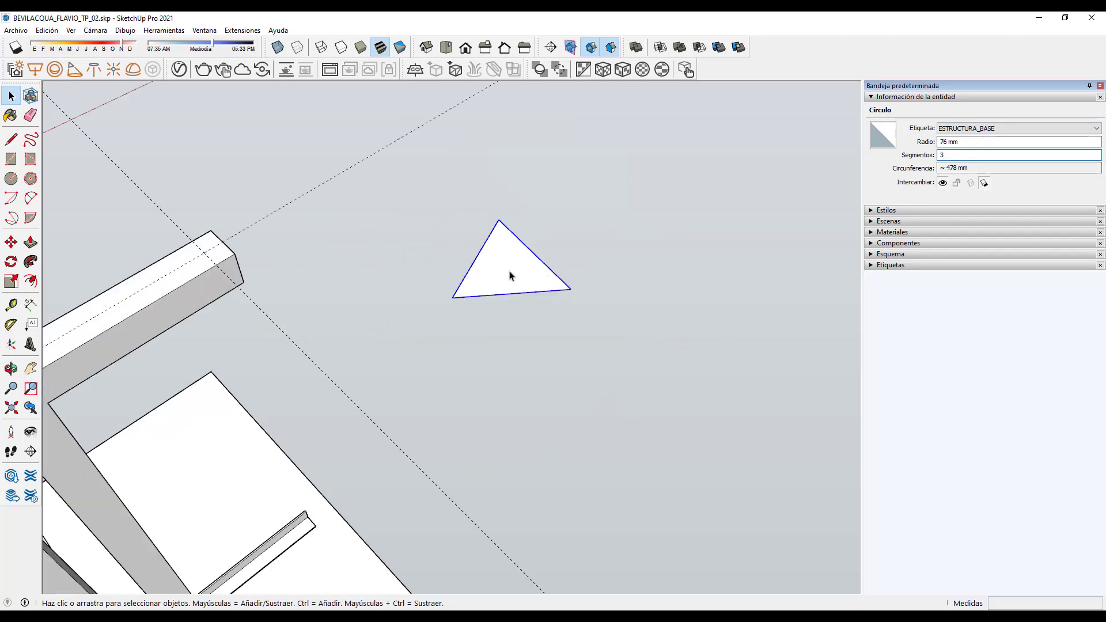
left_click(509, 275)
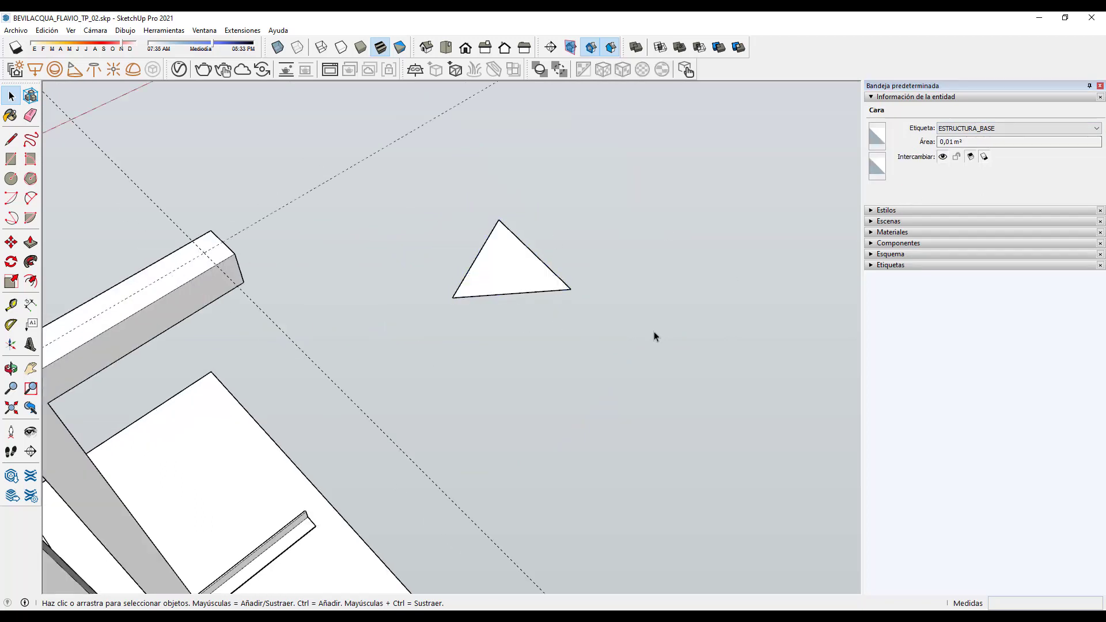
left_click_drag(654, 329, 412, 185)
key("Delete")
scroll(449, 288, "down", 3)
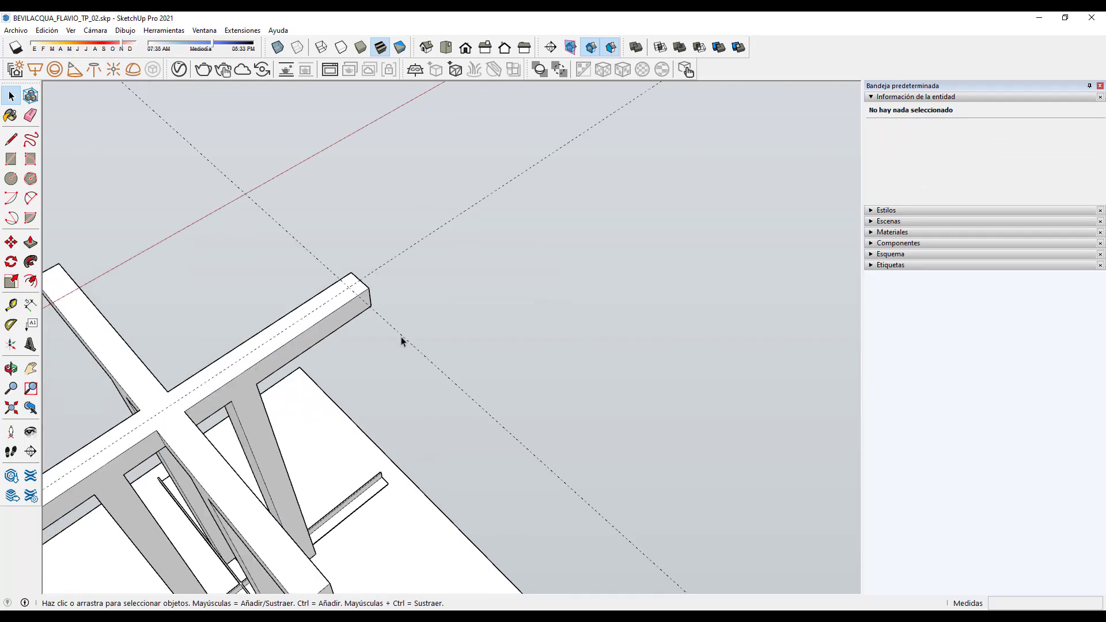
Step: Draw a 20 mm-radius circle centred where the guides cross on the beam end
scroll(400, 336, "up", 5)
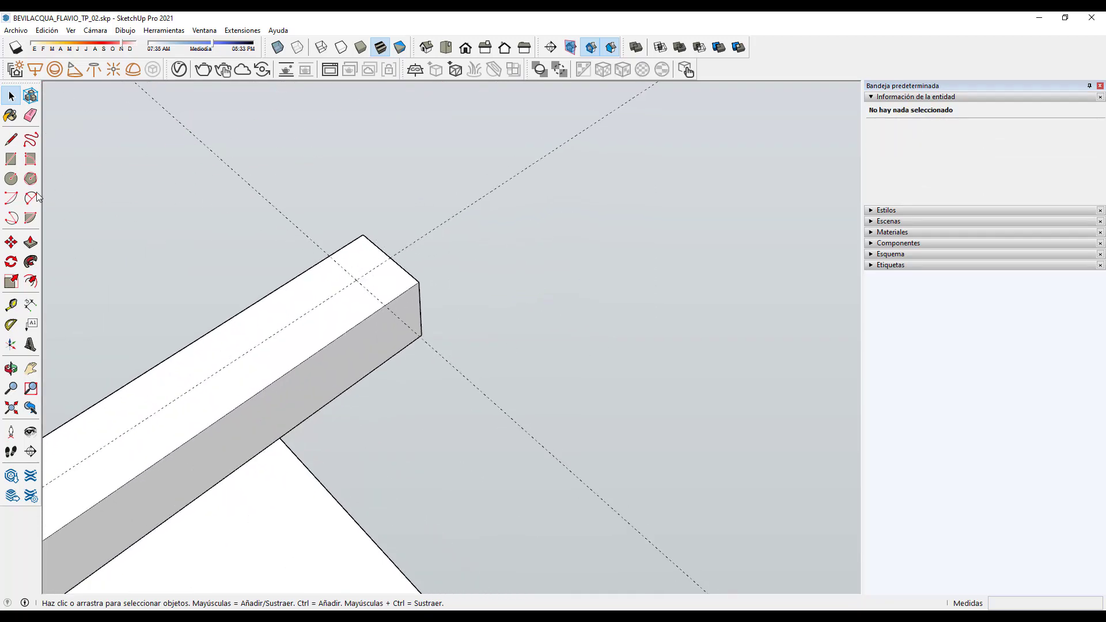
left_click(11, 178)
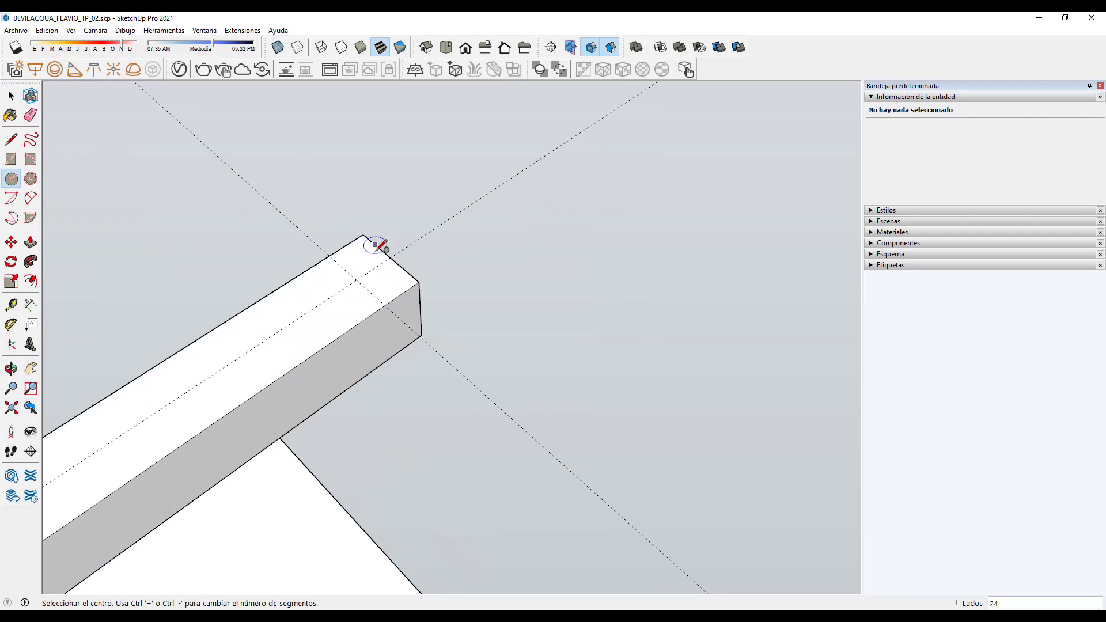
scroll(375, 246, "up", 2)
left_click(347, 293)
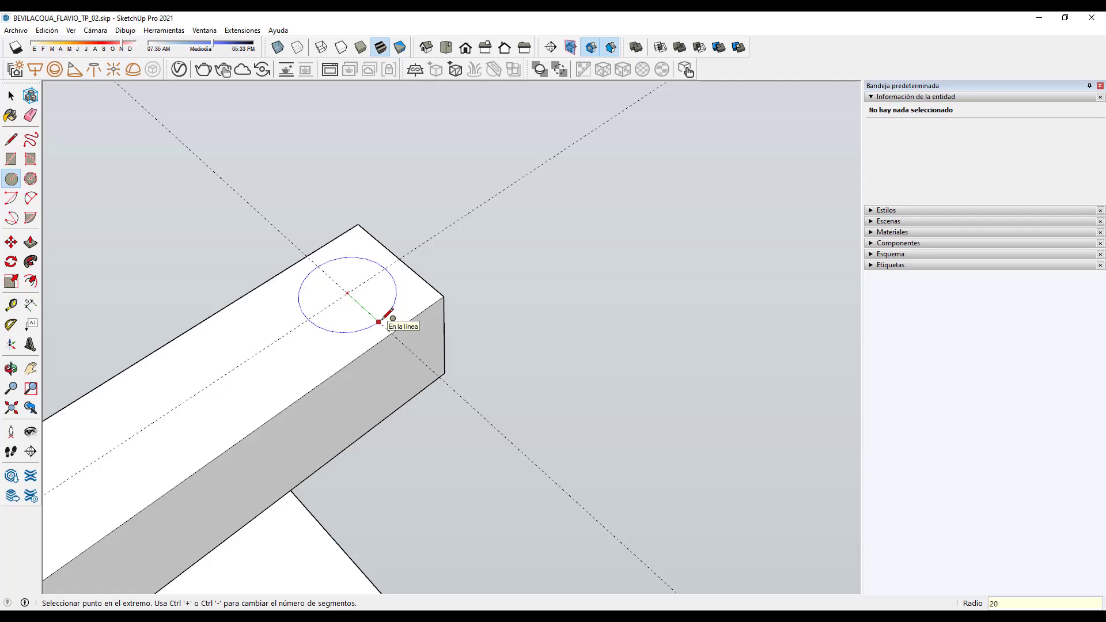
key("Return")
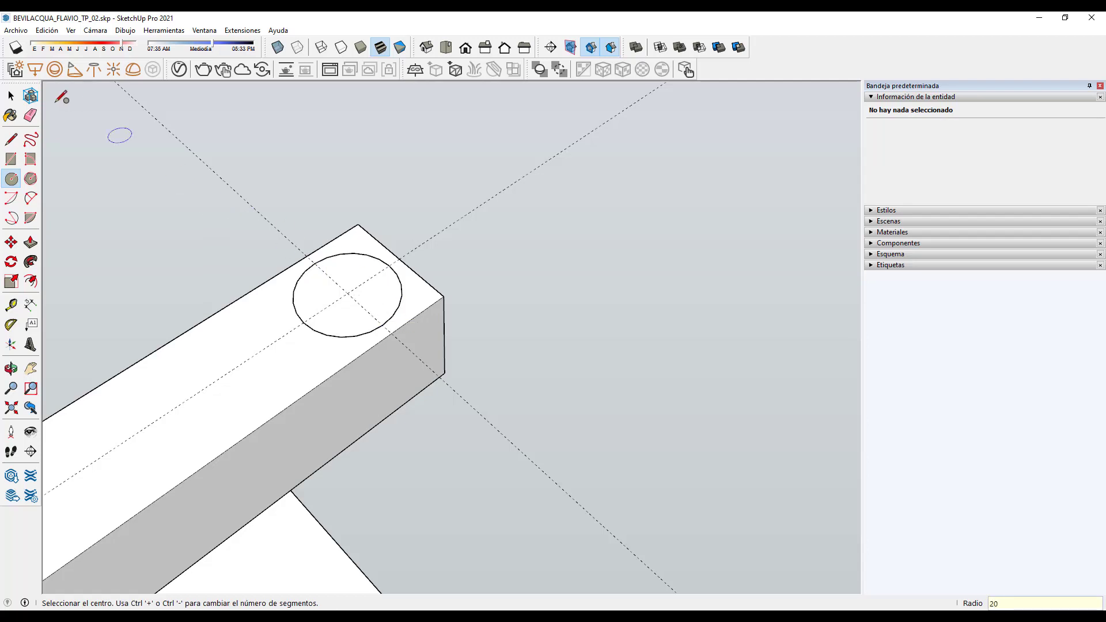
left_click(11, 97)
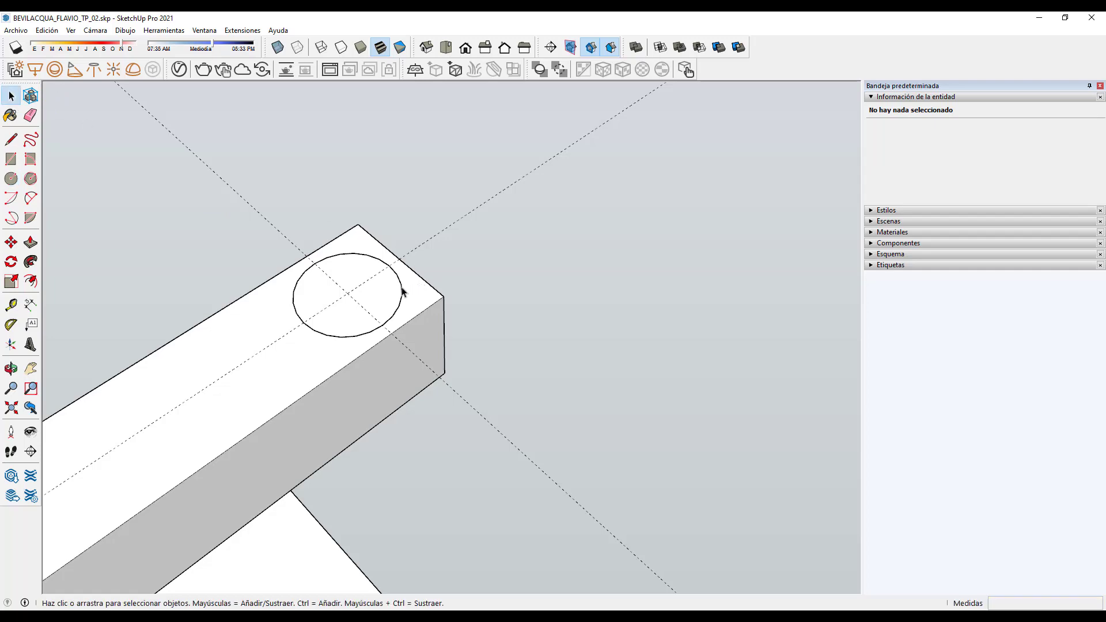
scroll(472, 263, "down", 5)
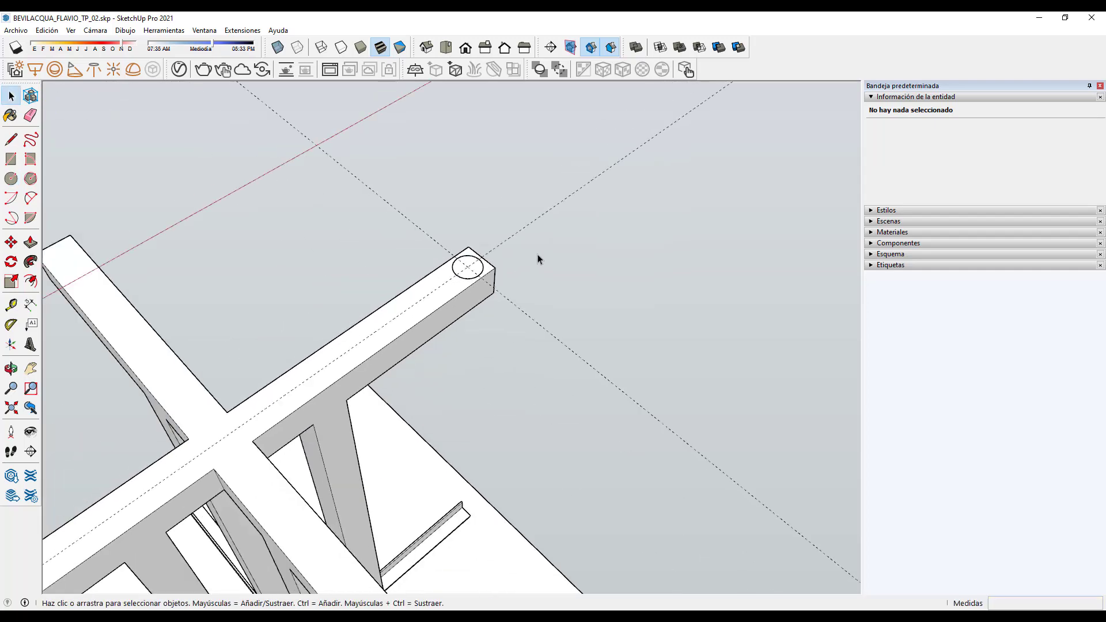
Step: Orbit to a higher view of the beam end while checking the beam groups
left_click(473, 291)
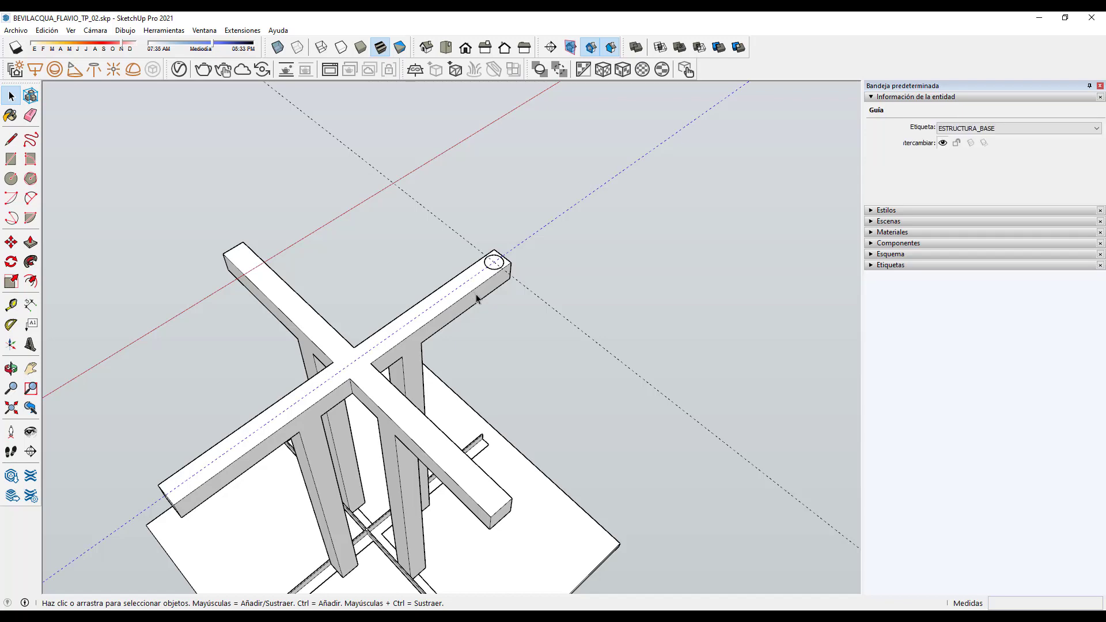
left_click(518, 347)
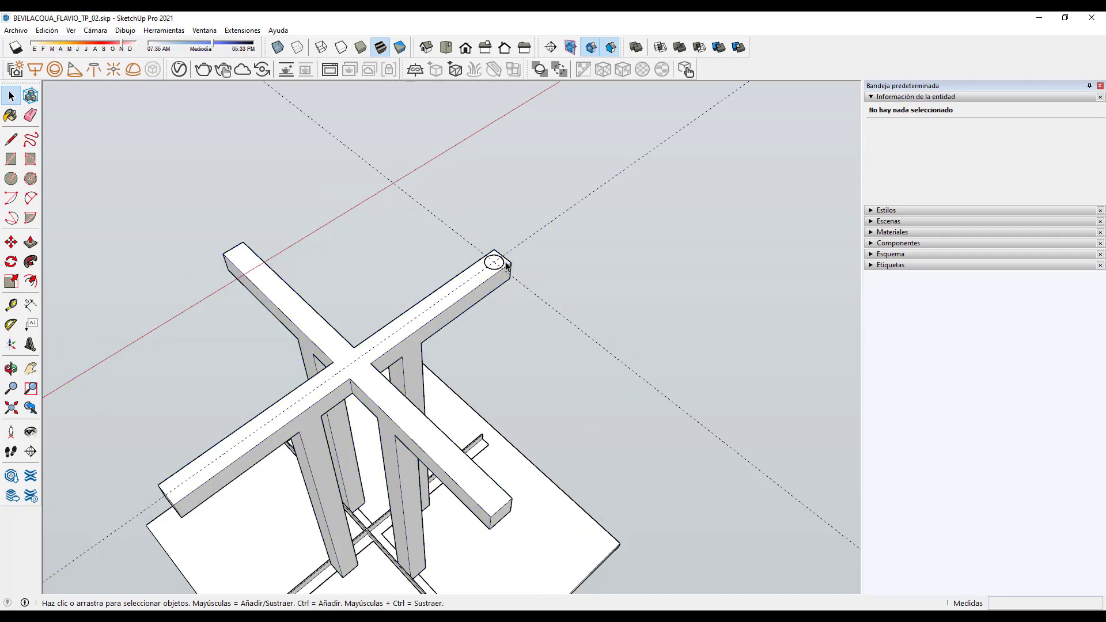
scroll(498, 259, "up", 4)
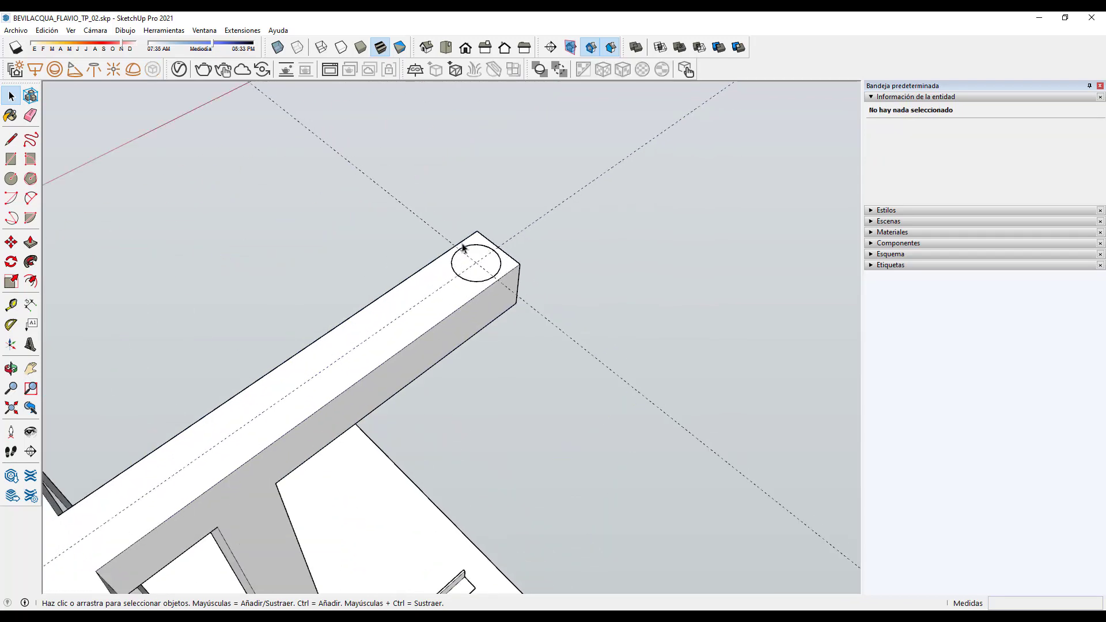
scroll(468, 254, "down", 3)
middle_click_drag(482, 369, 488, 235)
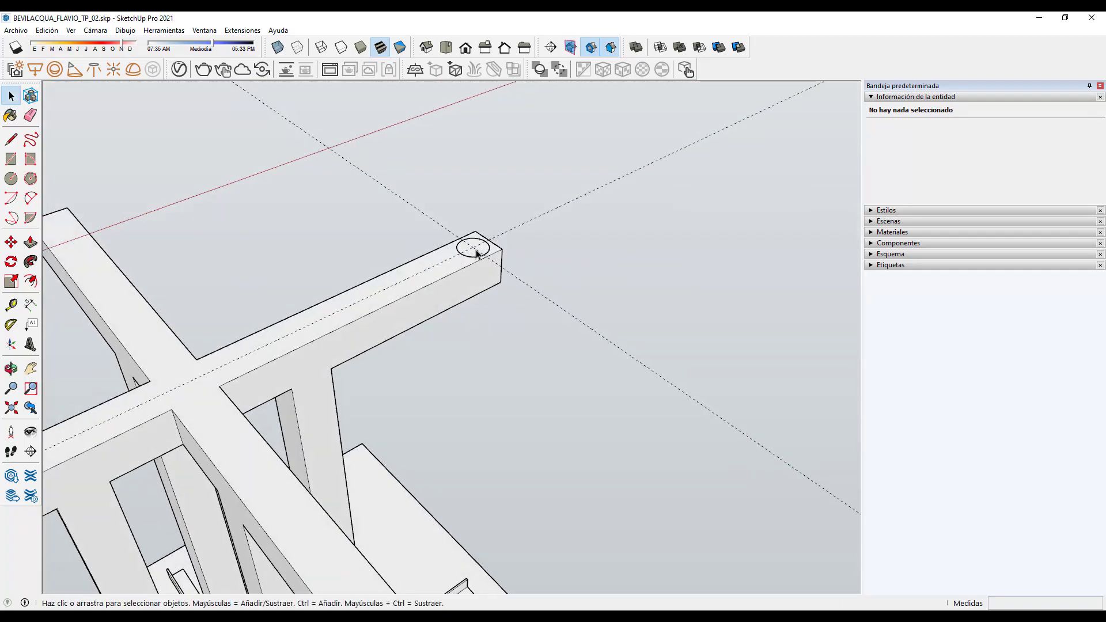
middle_click_drag(450, 374, 499, 362)
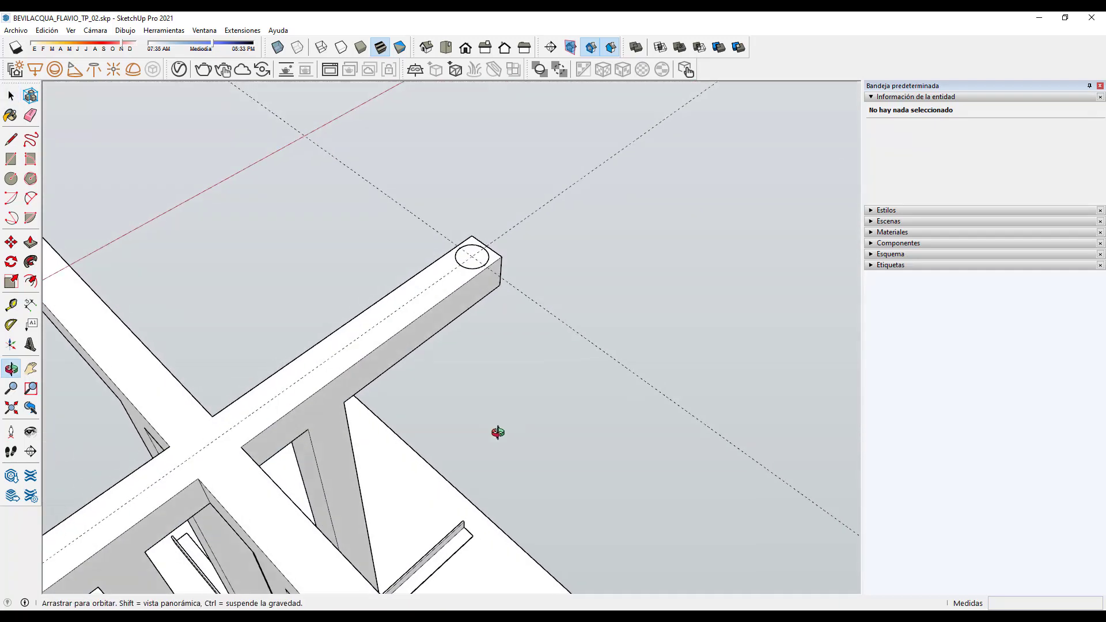
scroll(503, 313, "down", 3)
left_click(383, 372)
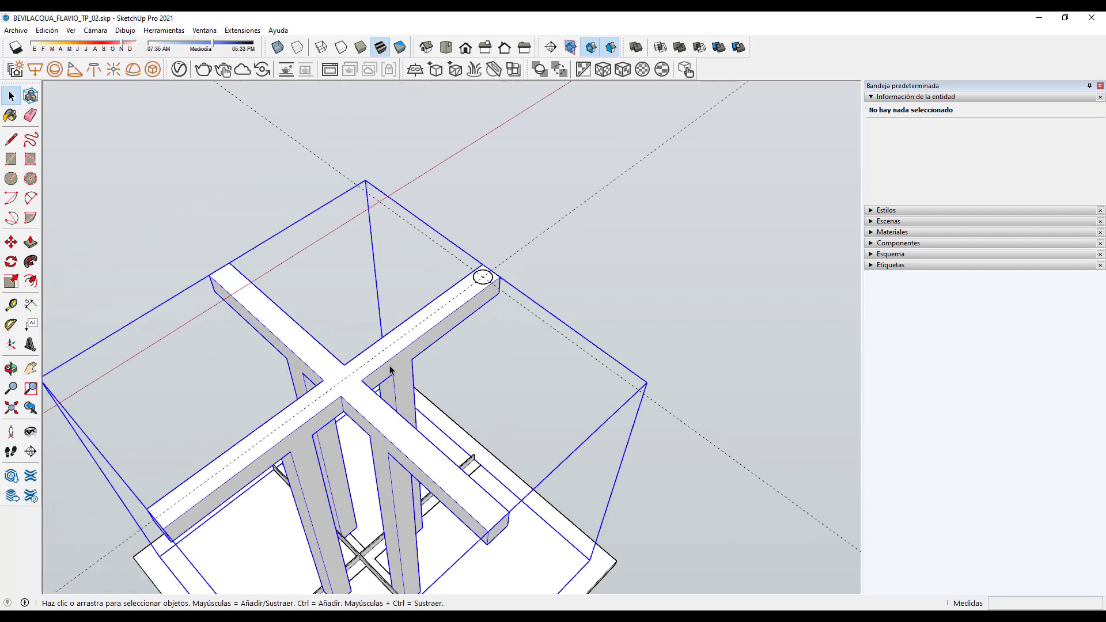
left_click(474, 378)
scroll(487, 275, "up", 5)
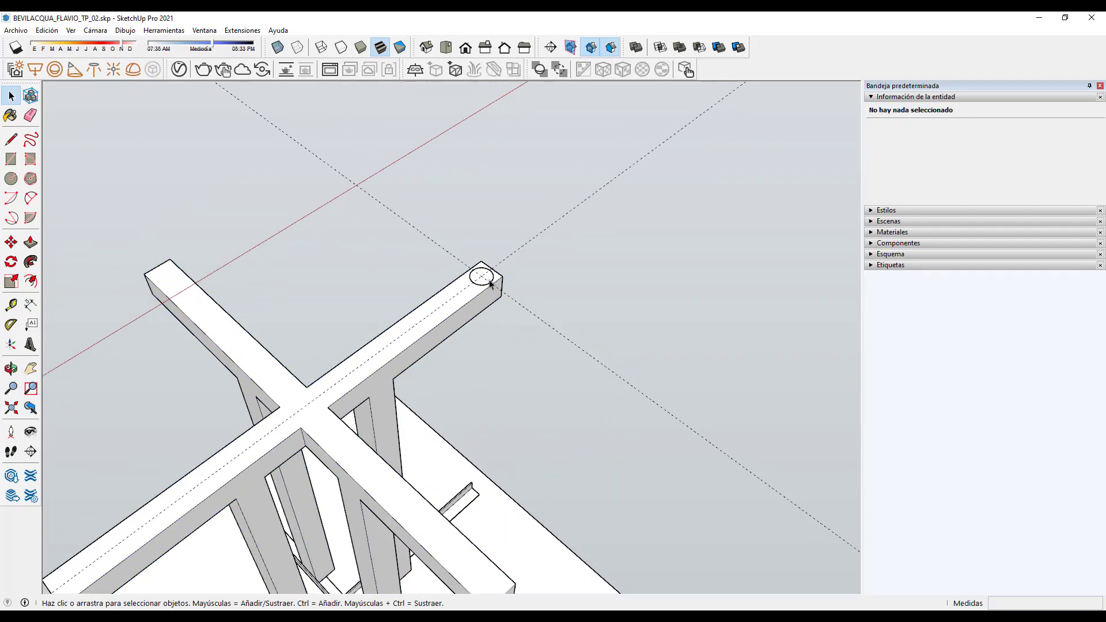
scroll(493, 281, "up", 5)
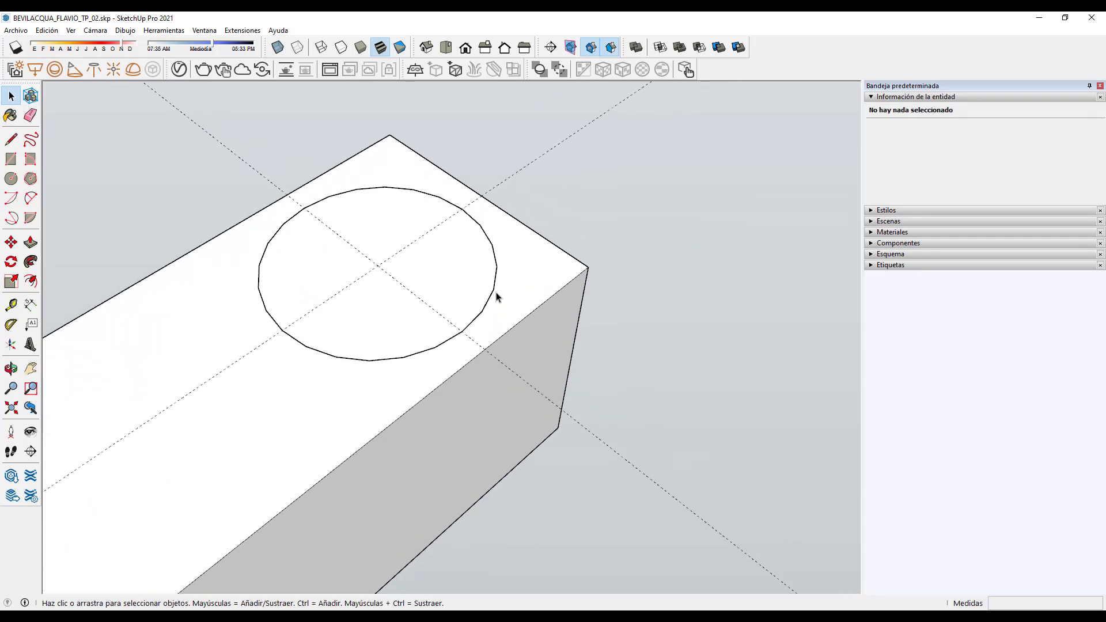
Step: Give the beam-end circle 50 segments instead of 24
left_click(492, 291)
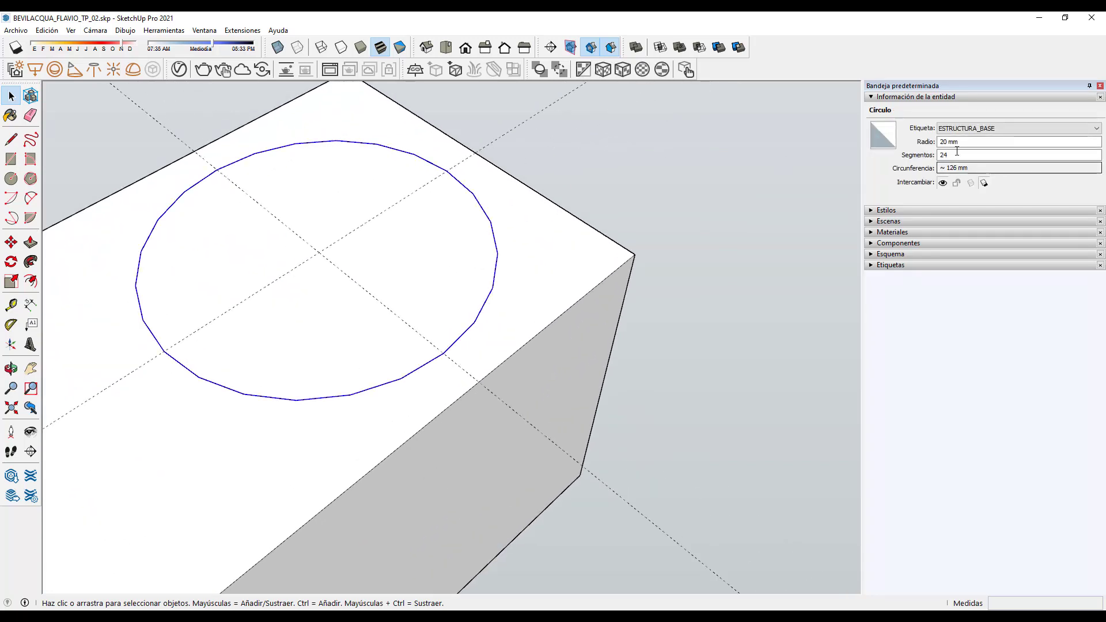
left_click(939, 155)
type("50")
key("Return")
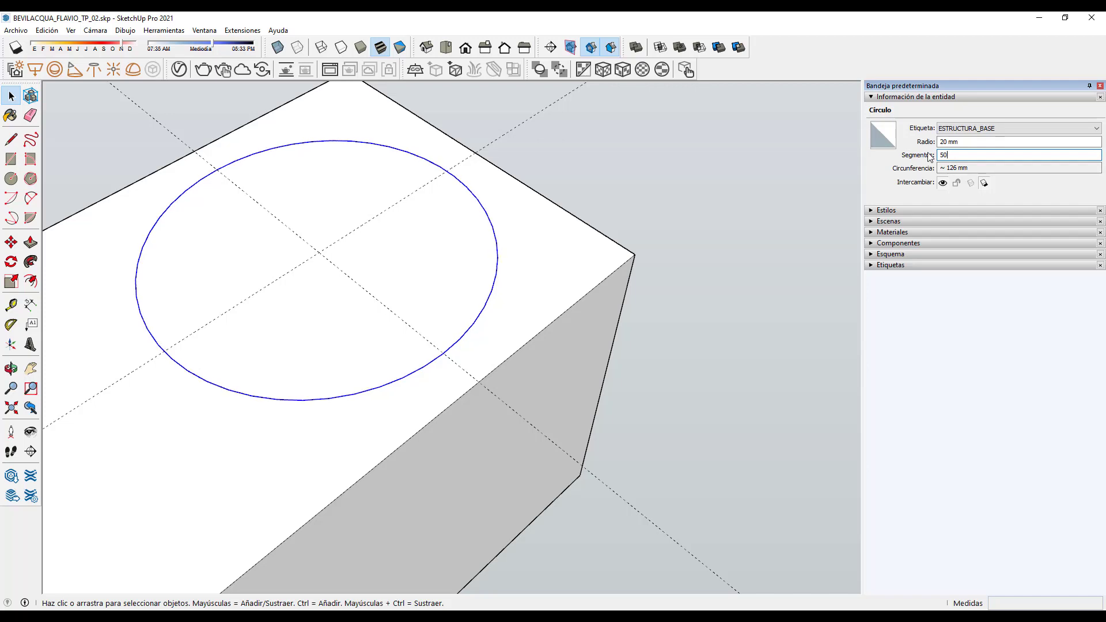
scroll(555, 351, "down", 5)
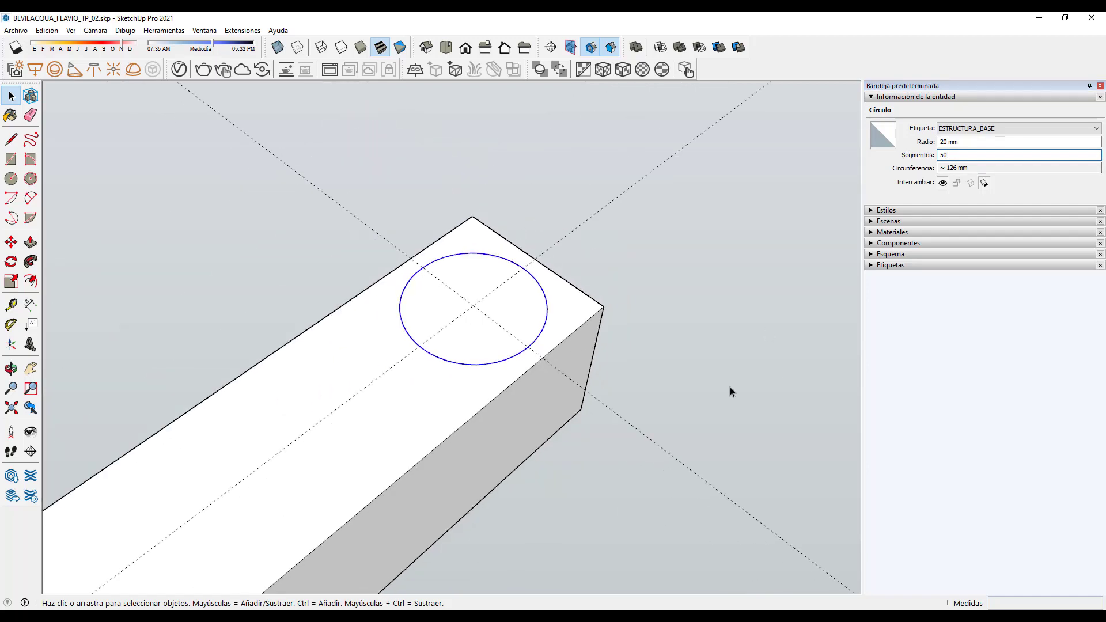
left_click(730, 386)
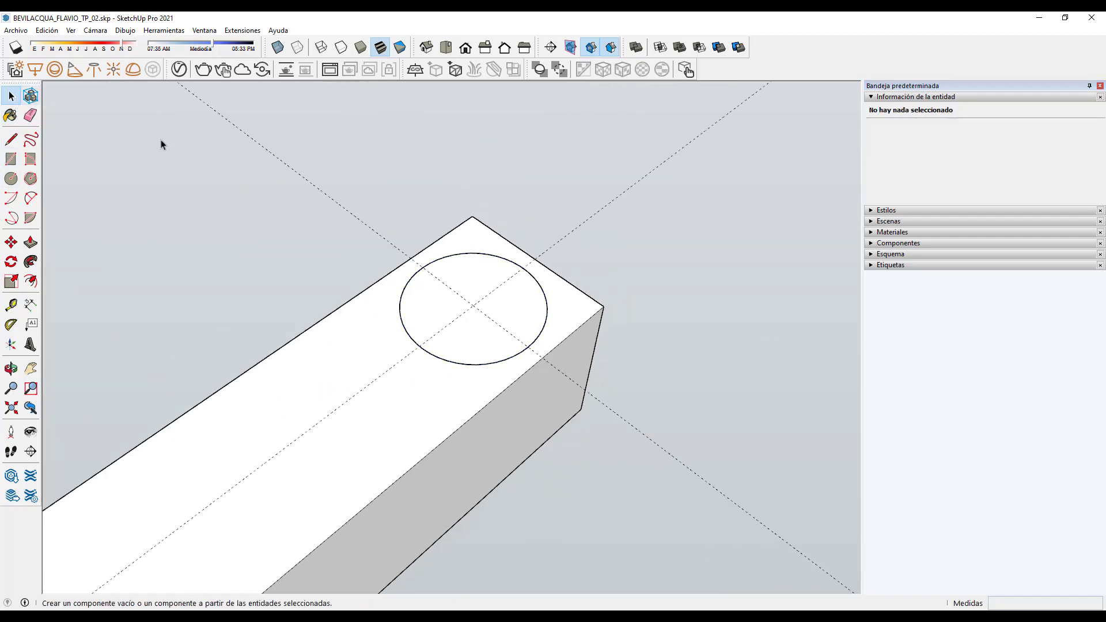
Step: Push/Pull the beam-end circle up 5 mm into a short cylindrical peg
left_click(461, 284)
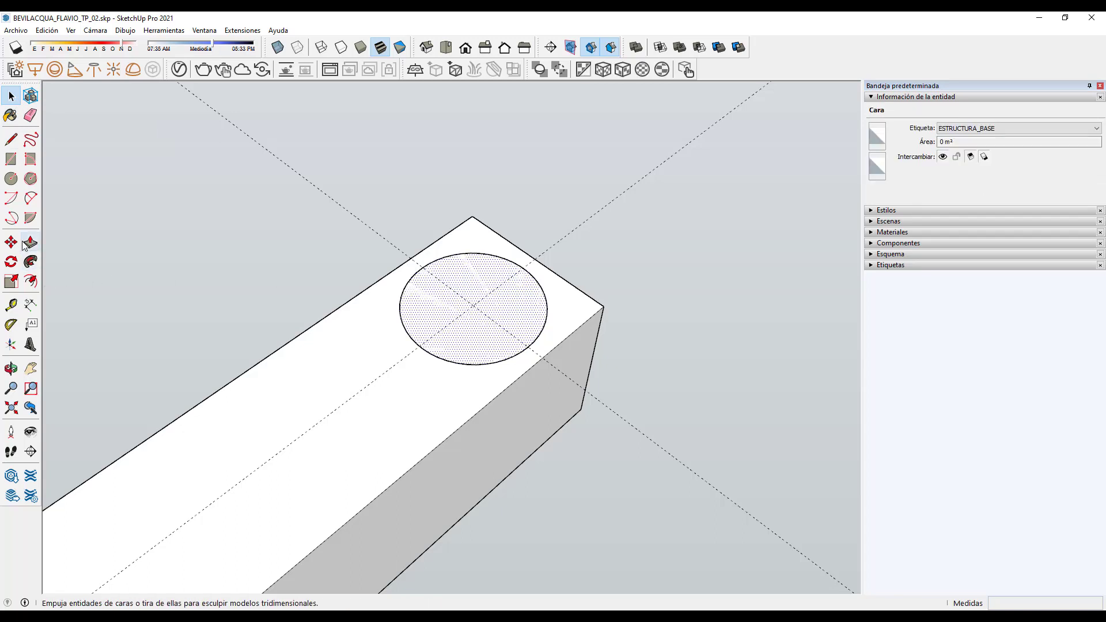
left_click(30, 242)
left_click(477, 286)
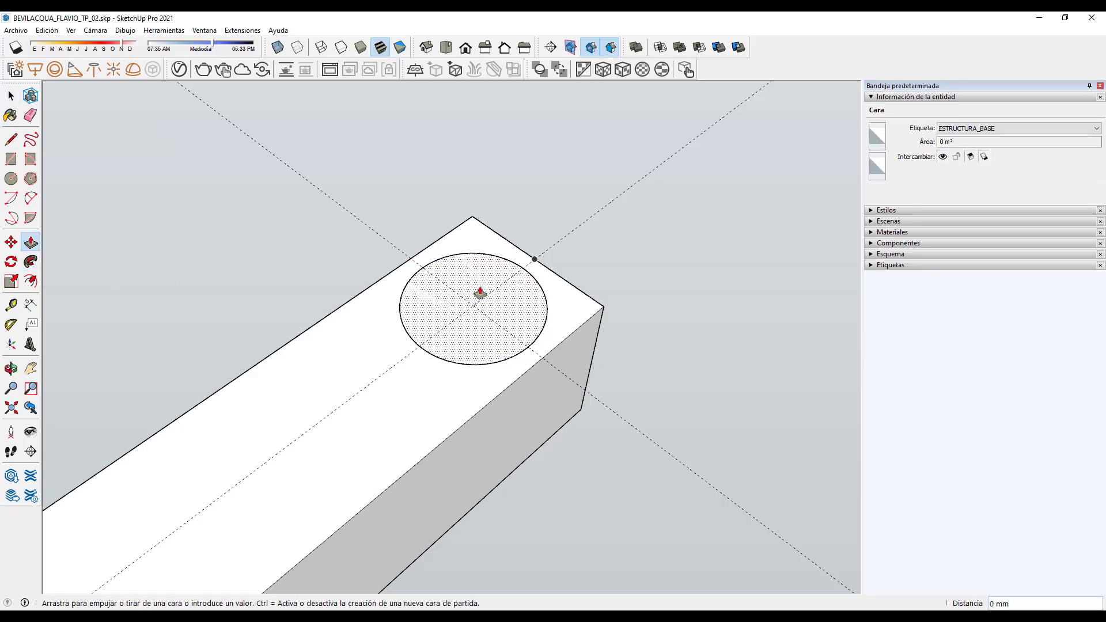
left_click(488, 166)
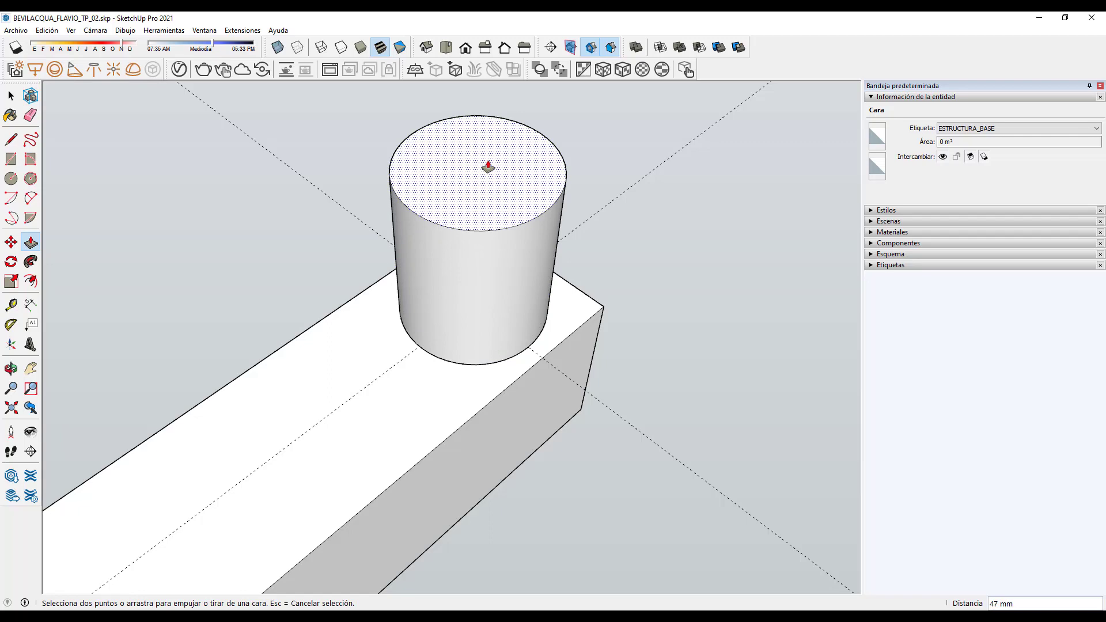
key("Return")
scroll(486, 166, "down", 10)
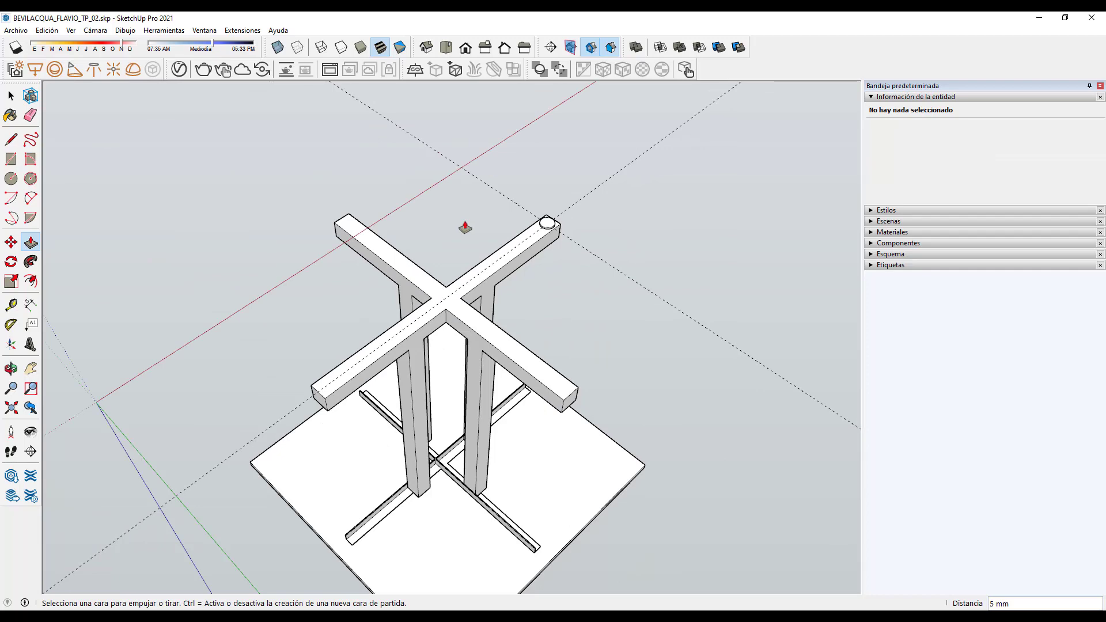
Step: Orbit around the table to a low side angle to check the new peg
key("o")
left_click_drag(614, 382, 585, 375)
key("p")
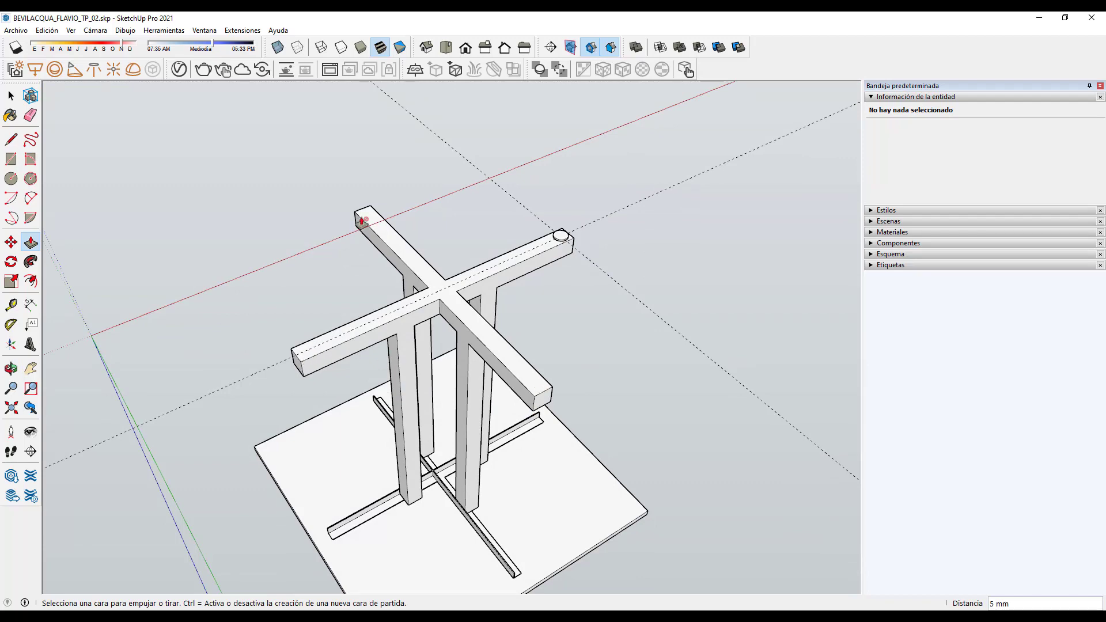
scroll(506, 321, "down", 5)
middle_click_drag(520, 501, 516, 563)
scroll(511, 292, "up", 5)
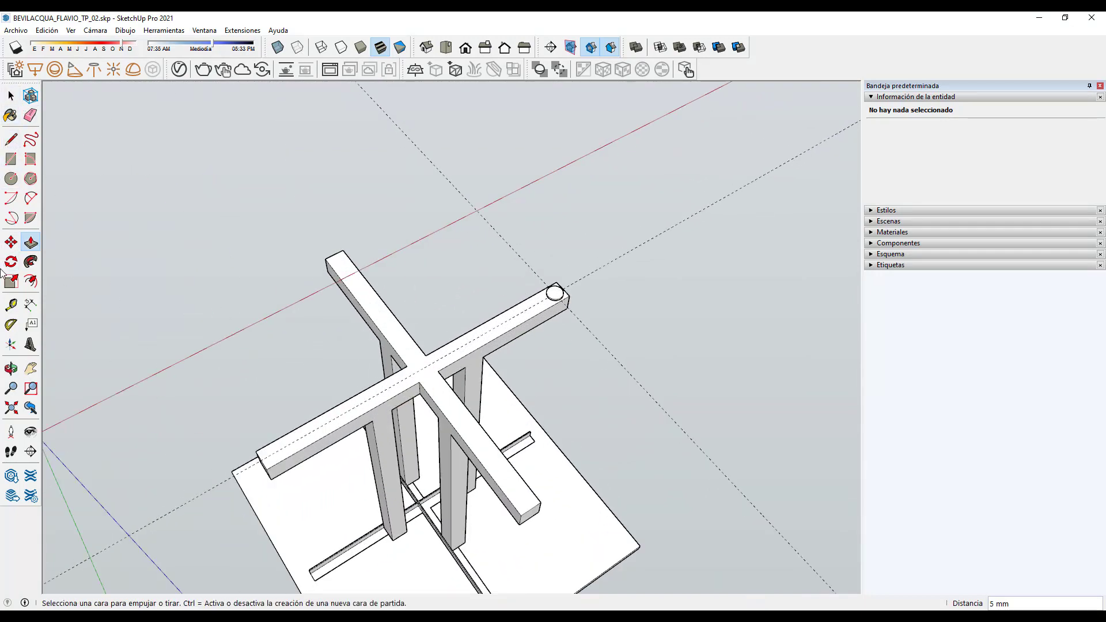
Step: Place a guide 25 mm in from the crossing beam's edge
left_click(10, 304)
scroll(422, 353, "up", 4)
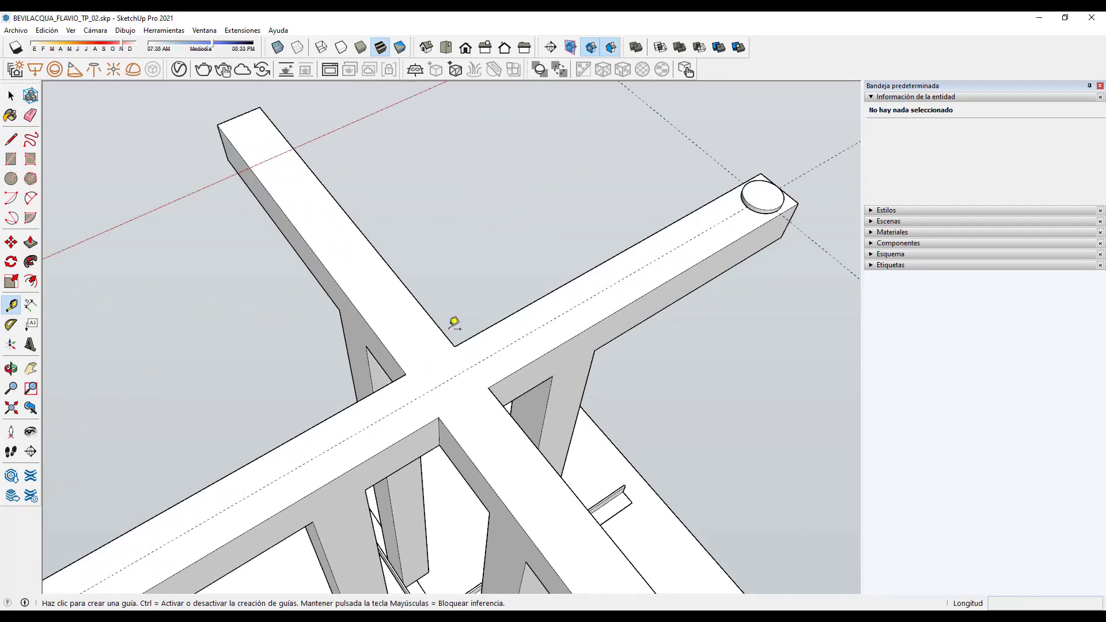
left_click(449, 325)
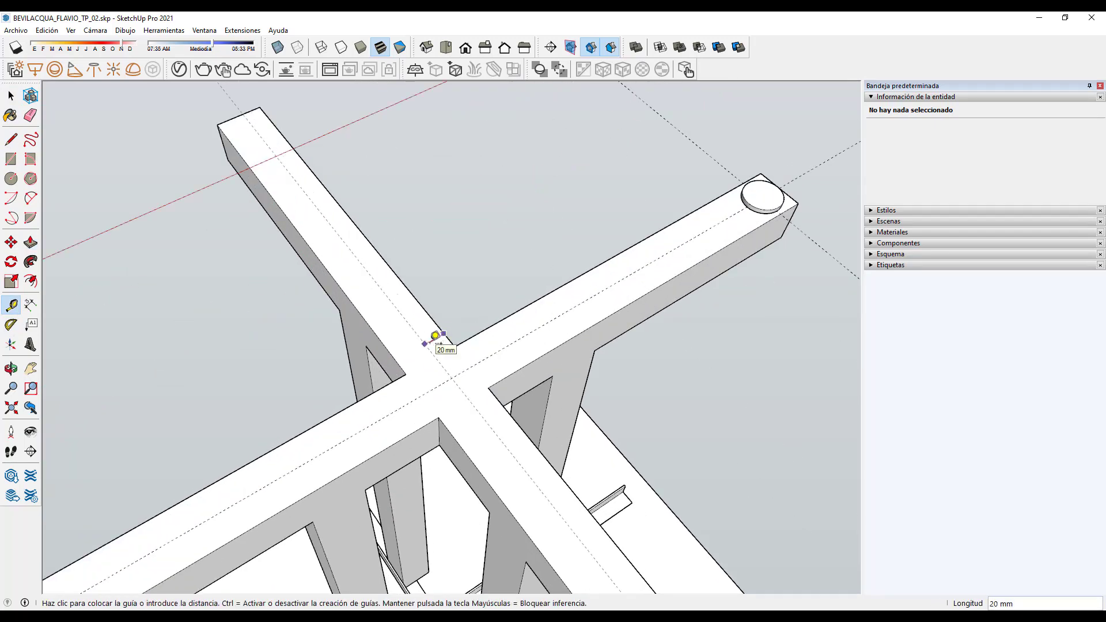
left_click(243, 109)
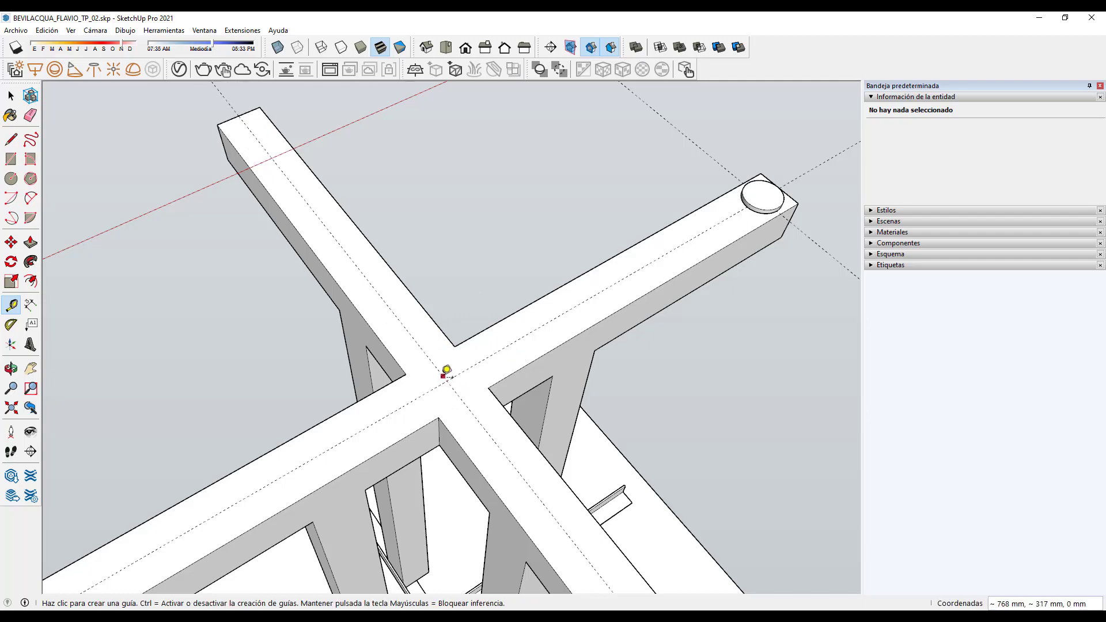
scroll(446, 270, "down", 3)
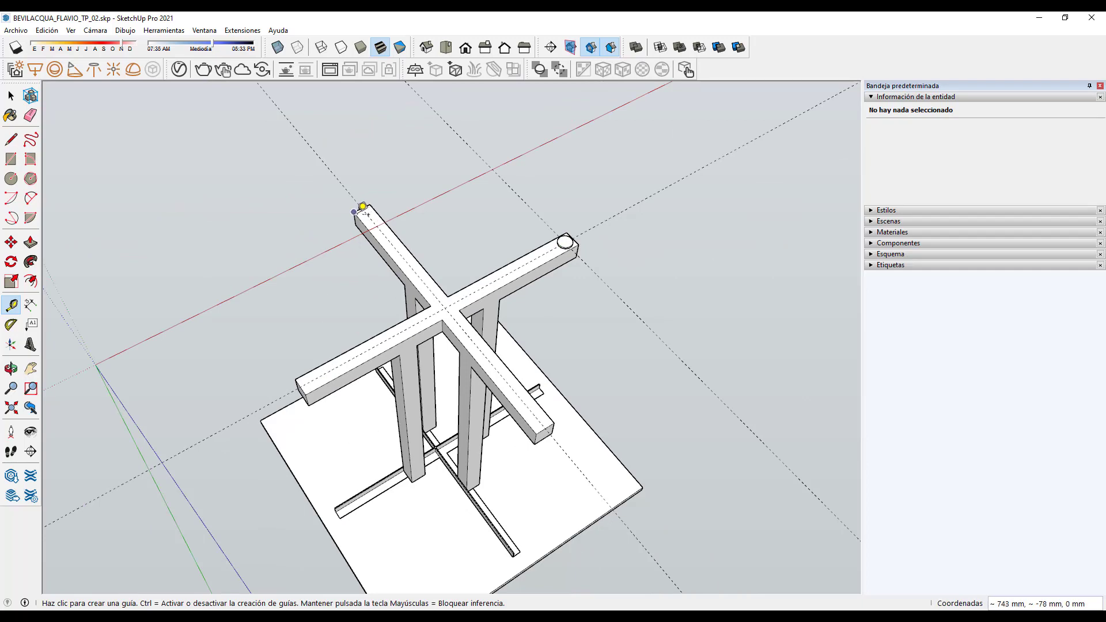
Step: Select the peg's circular top face to check its properties
key("space")
scroll(558, 242, "up", 3)
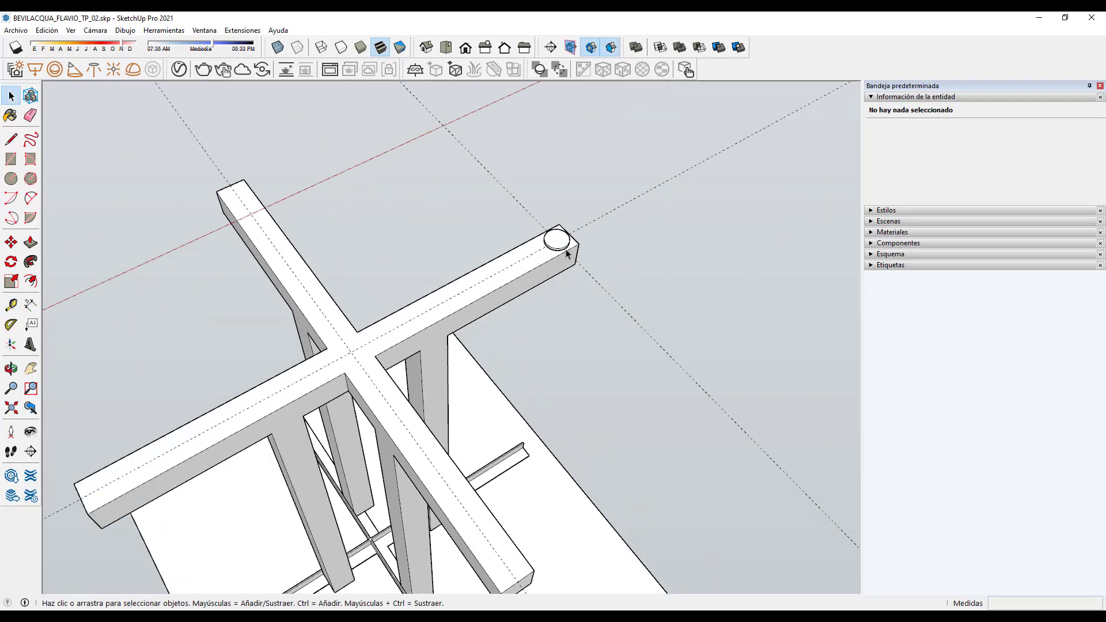
left_click(556, 238)
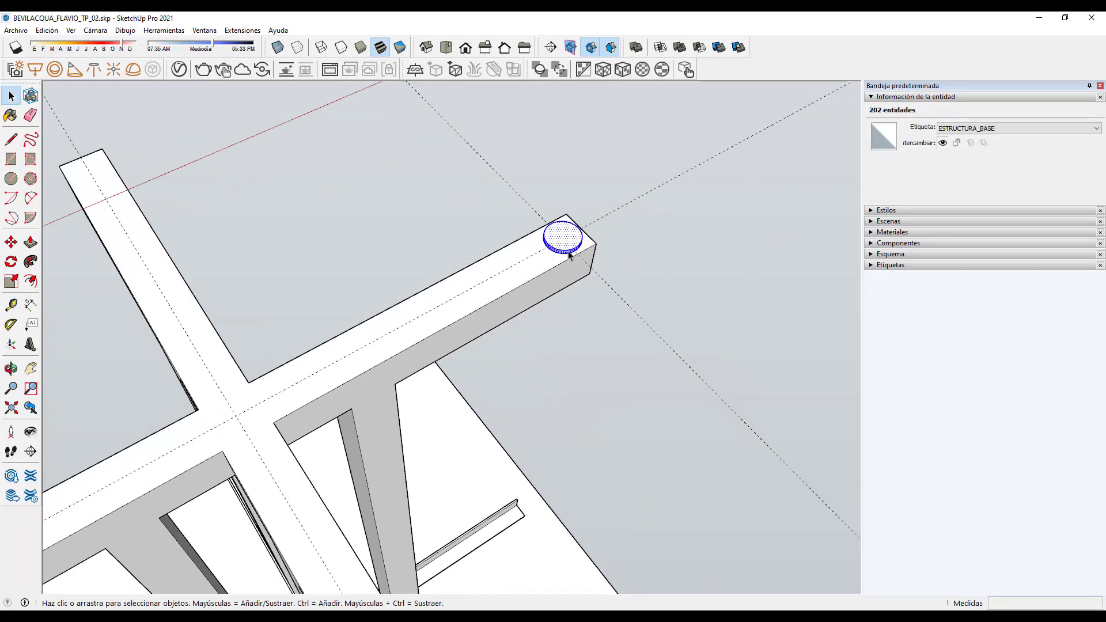
scroll(519, 223, "down", 3)
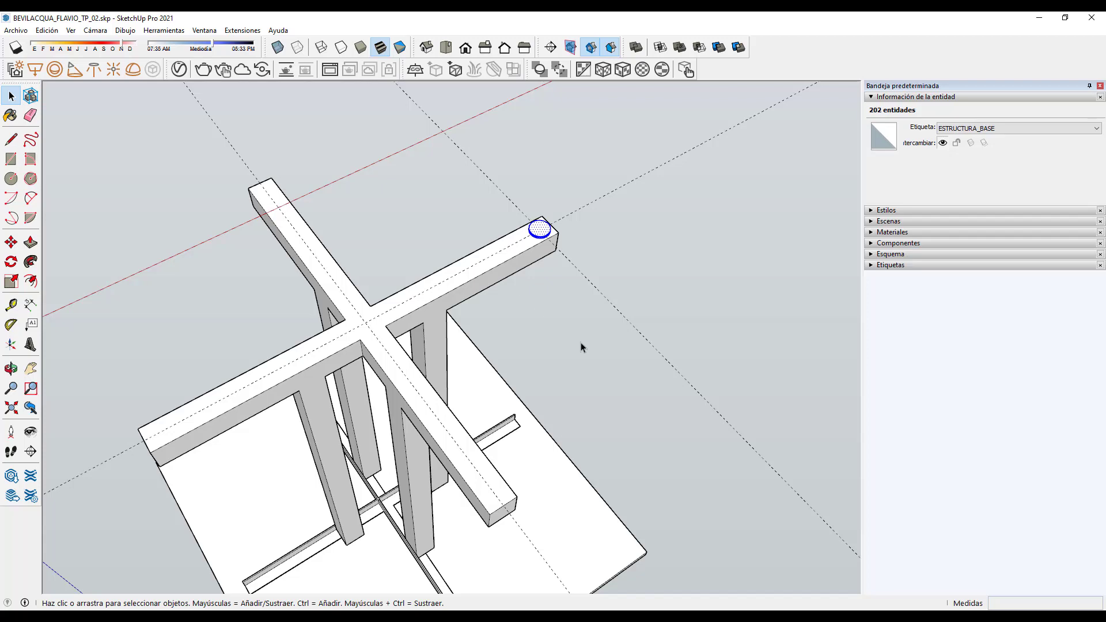